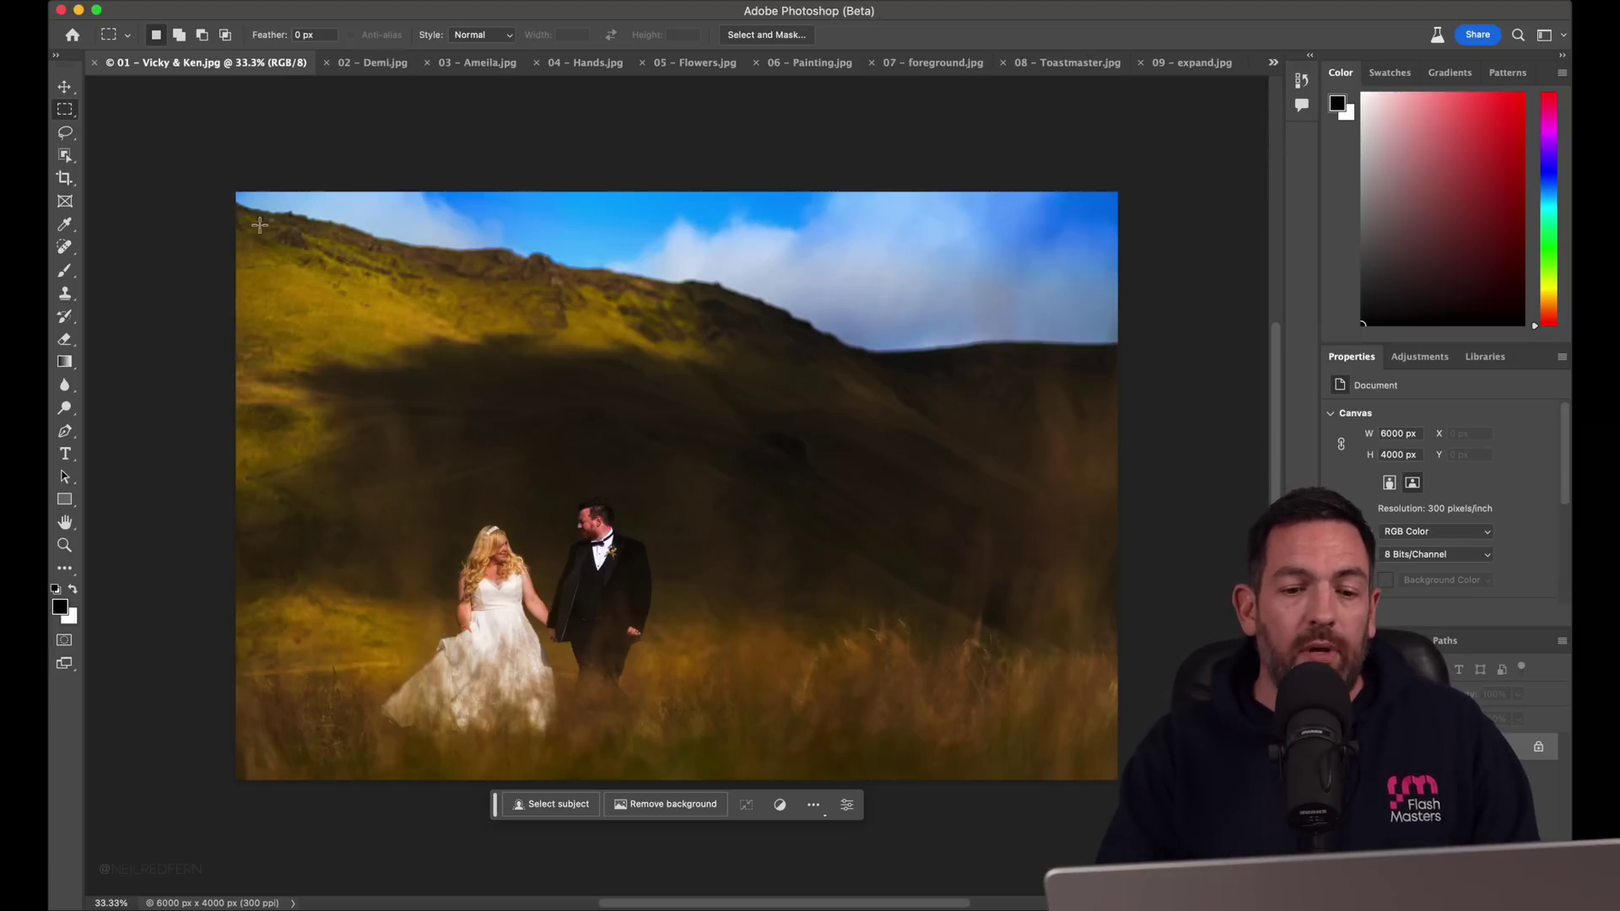
# - Extend the hillside photo's canvas to the right with the Crop tool
pyautogui.click(65, 179)
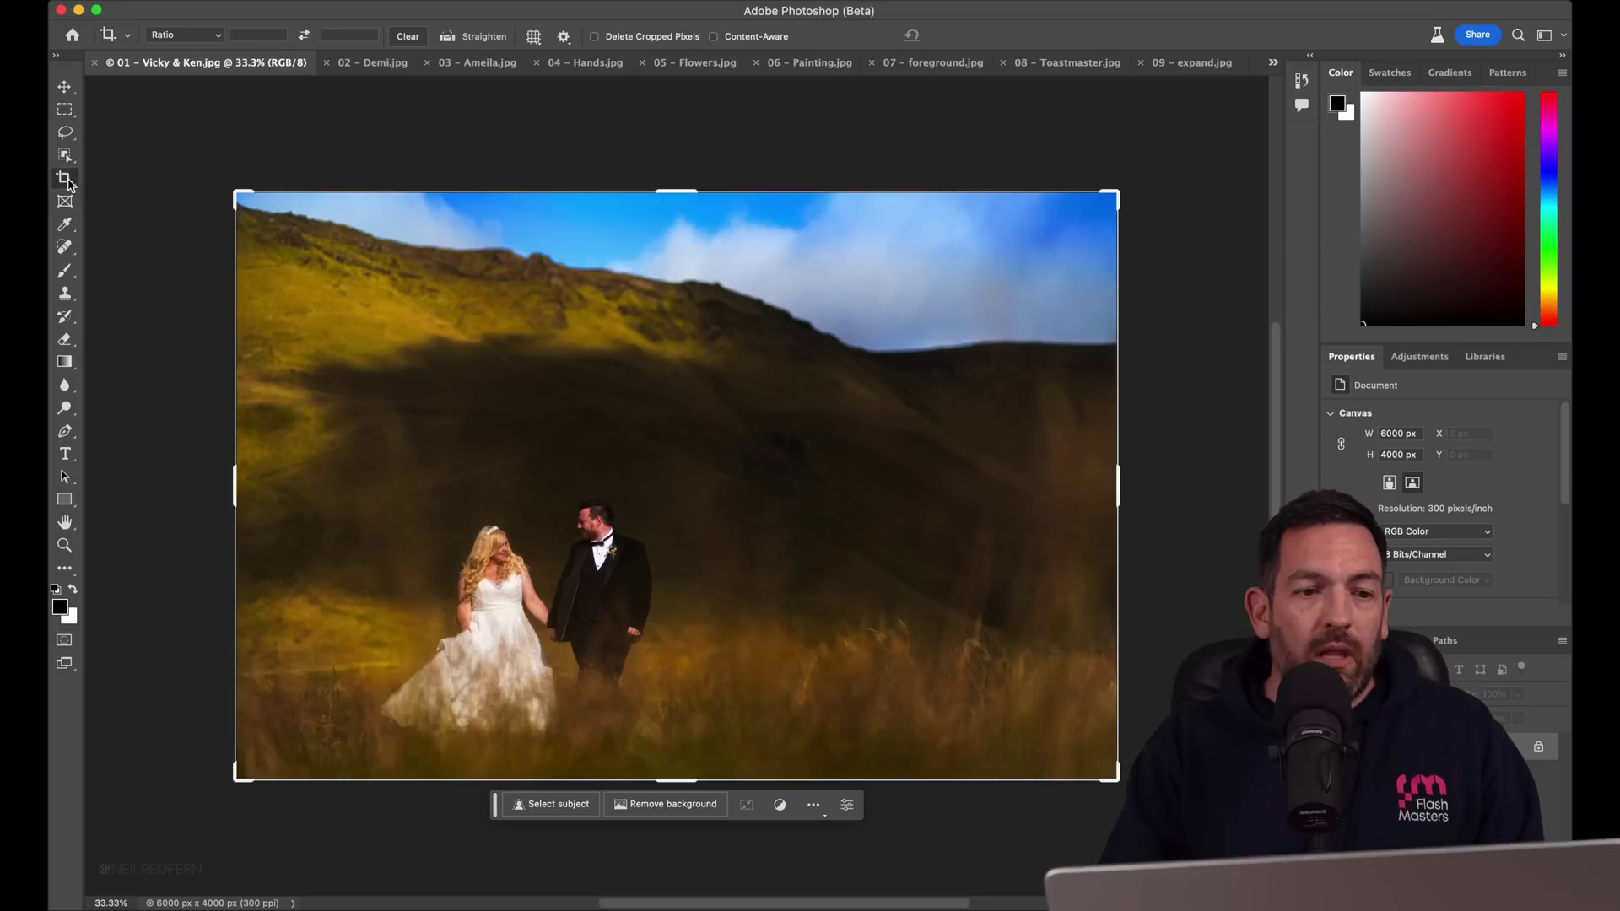
pyautogui.moveTo(1123, 505); pyautogui.dragTo(1237, 517)
pyautogui.press('super+minus')
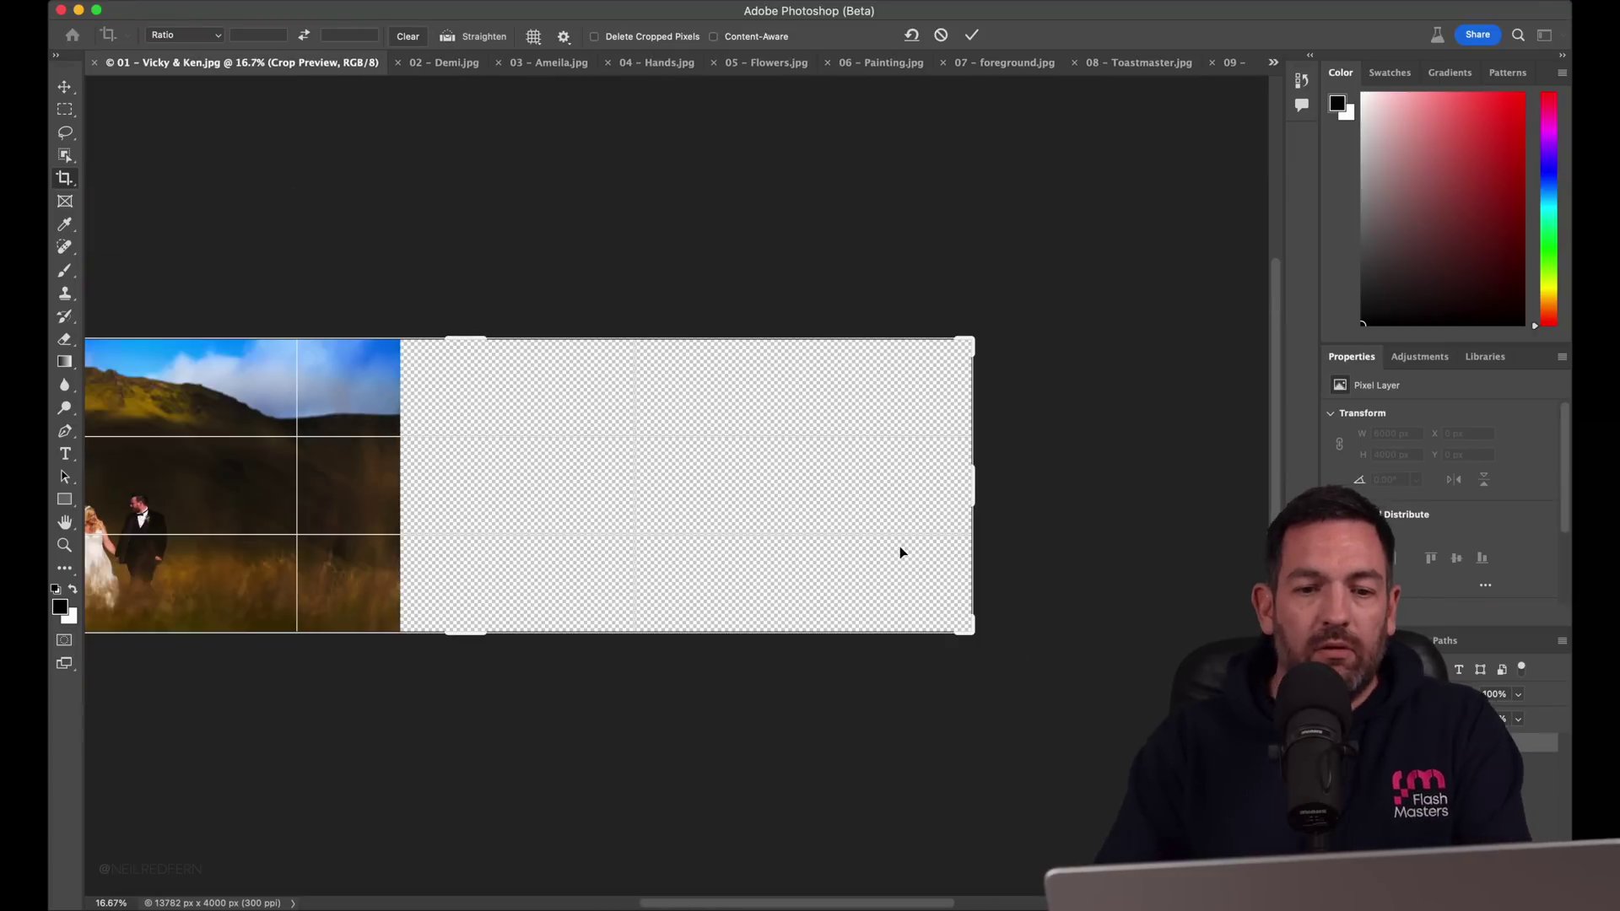
pyautogui.hscroll(-5, 802, 532)
pyautogui.click(66, 111)
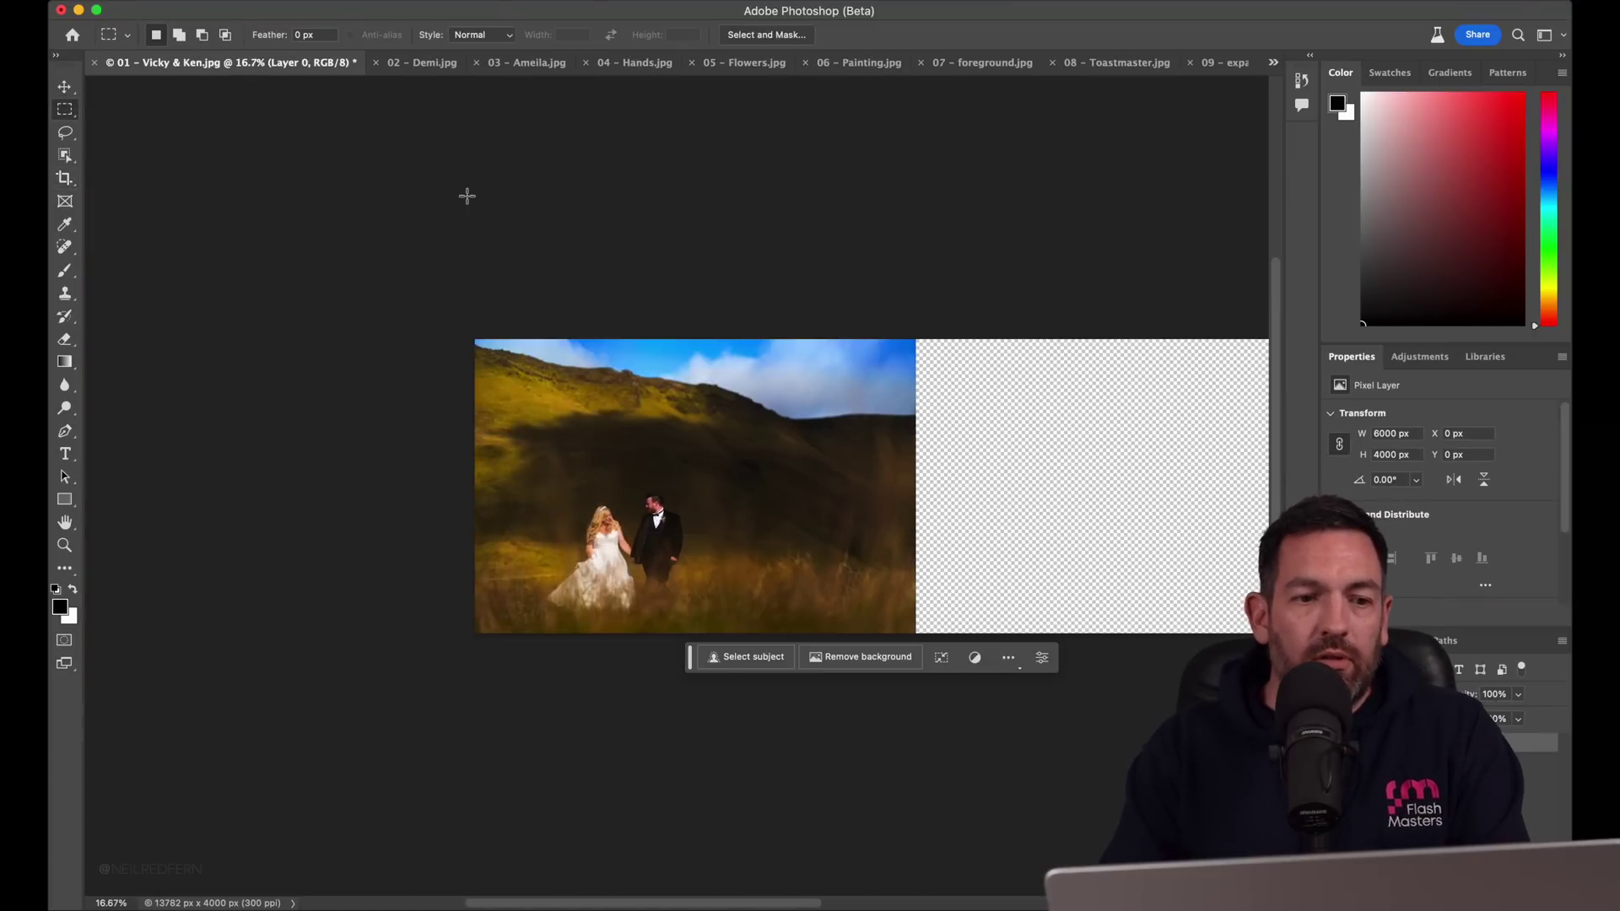
# - Select the empty right extension and run Generative Fill without a prompt
pyautogui.hscroll(5, 465, 194)
pyautogui.moveTo(459, 332); pyautogui.dragTo(1072, 706)
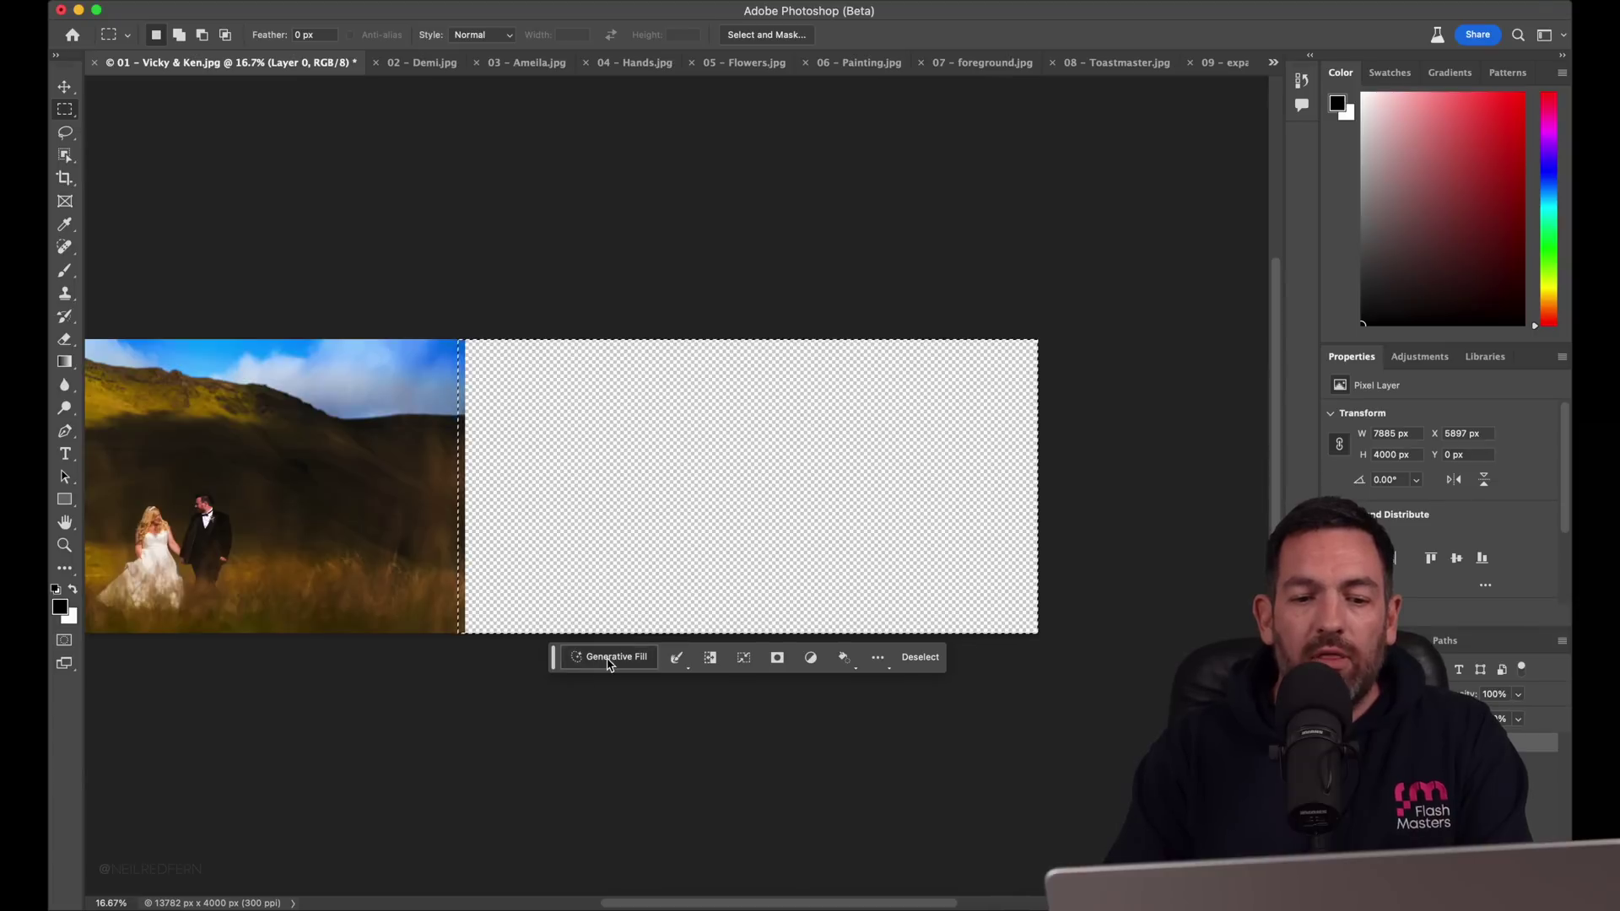
pyautogui.click(607, 665)
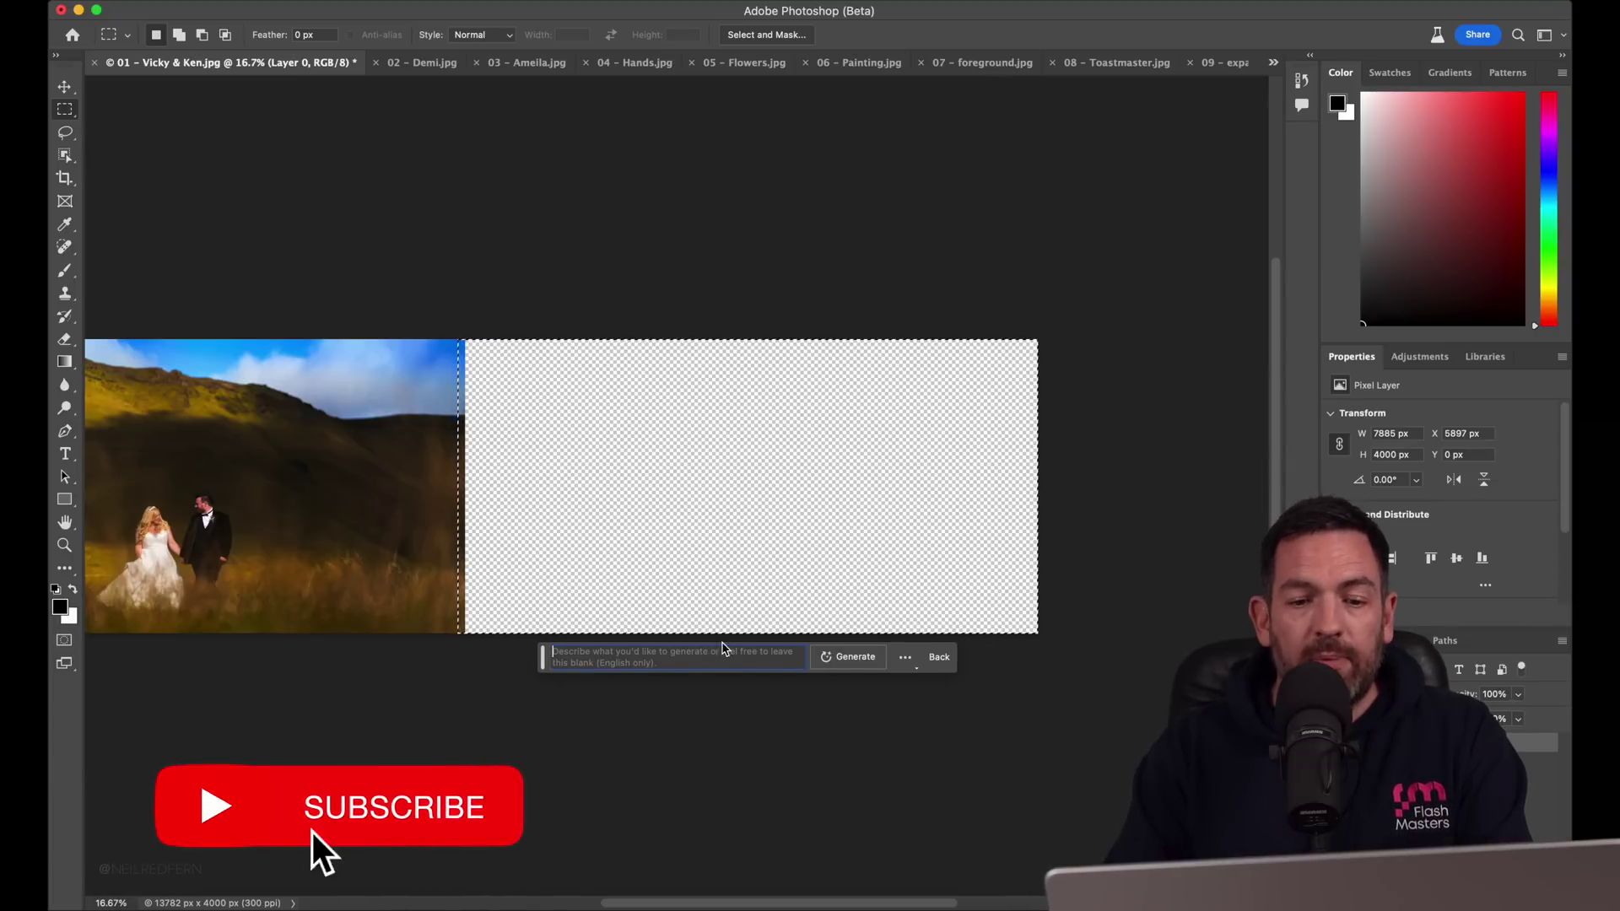
pyautogui.click(822, 663)
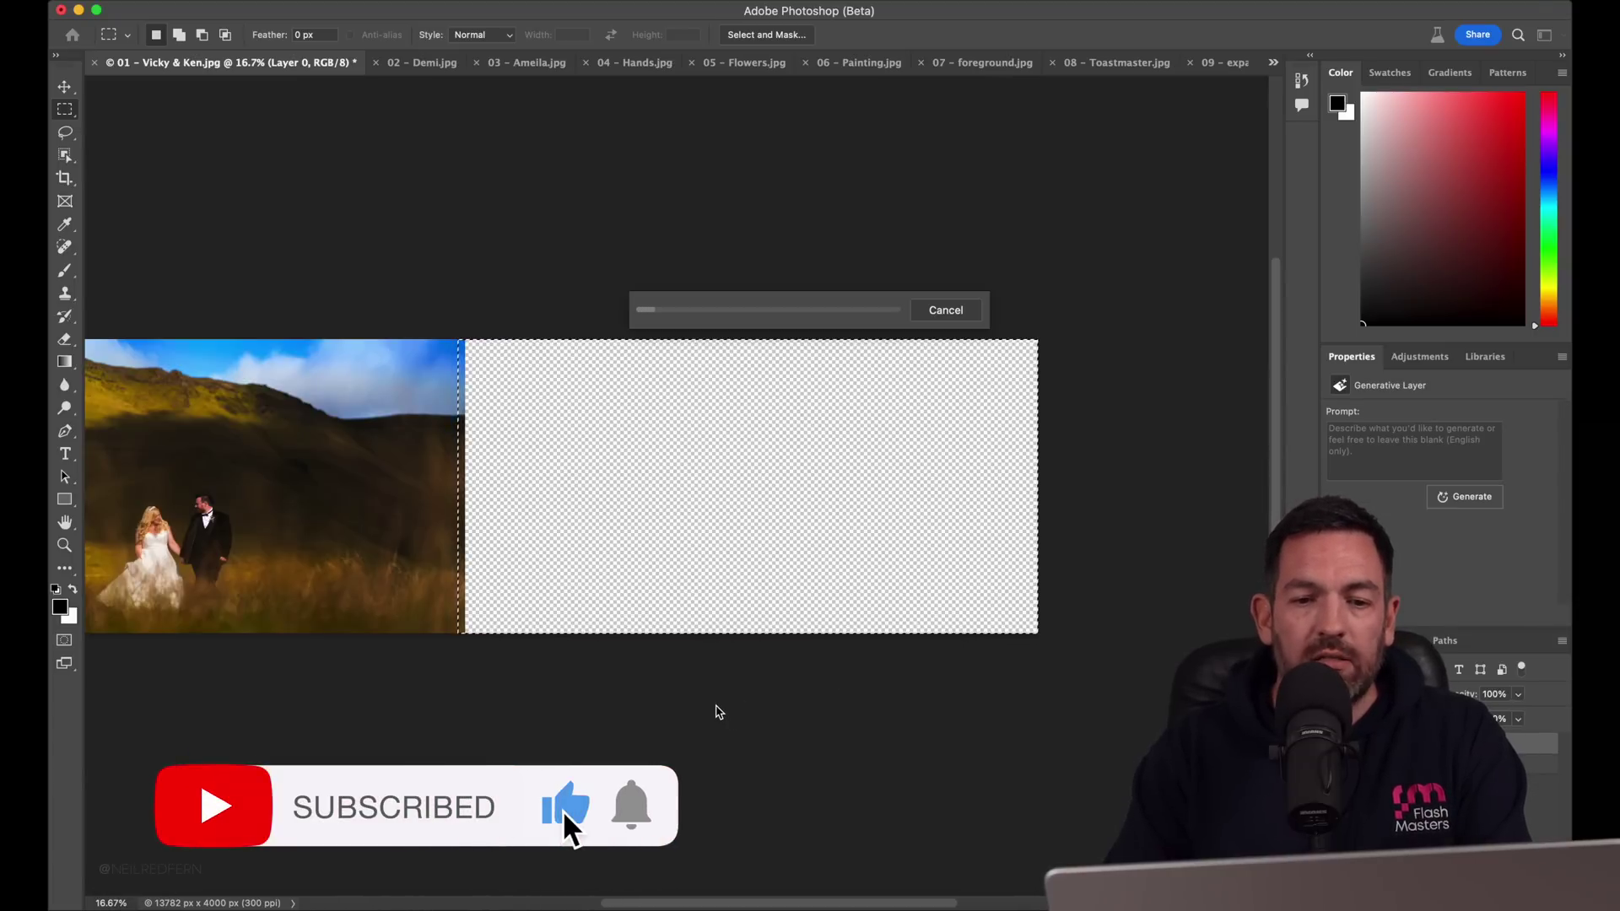
pyautogui.hscroll(-1, 717, 712)
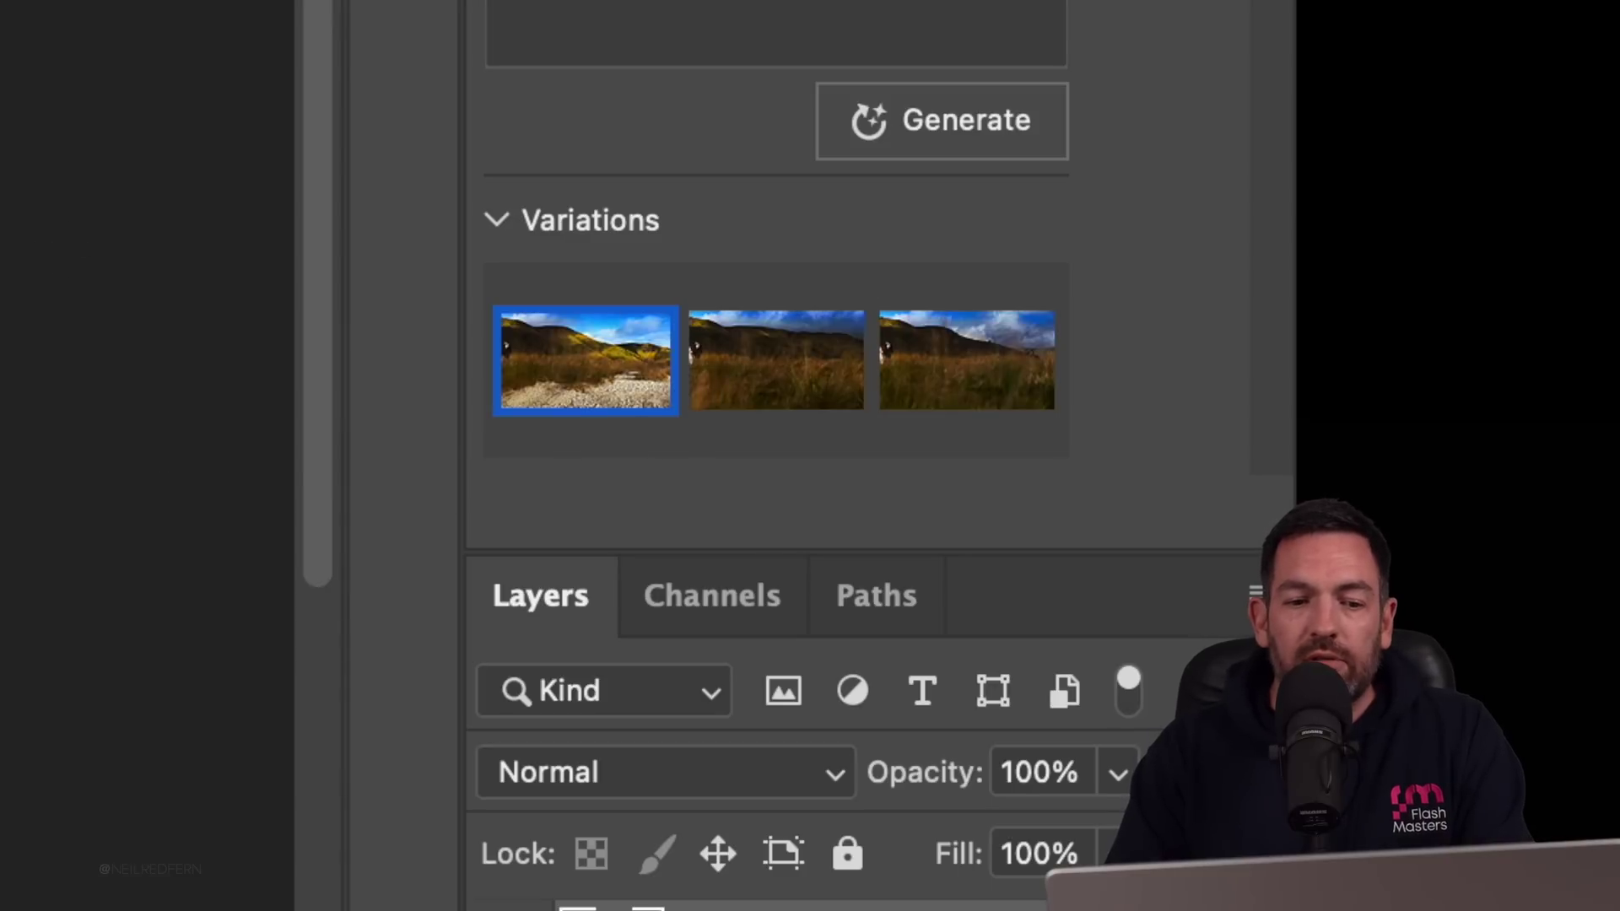
# - Compare the generated variations and keep the third, cloudier one with grassy hills
pyautogui.click(759, 372)
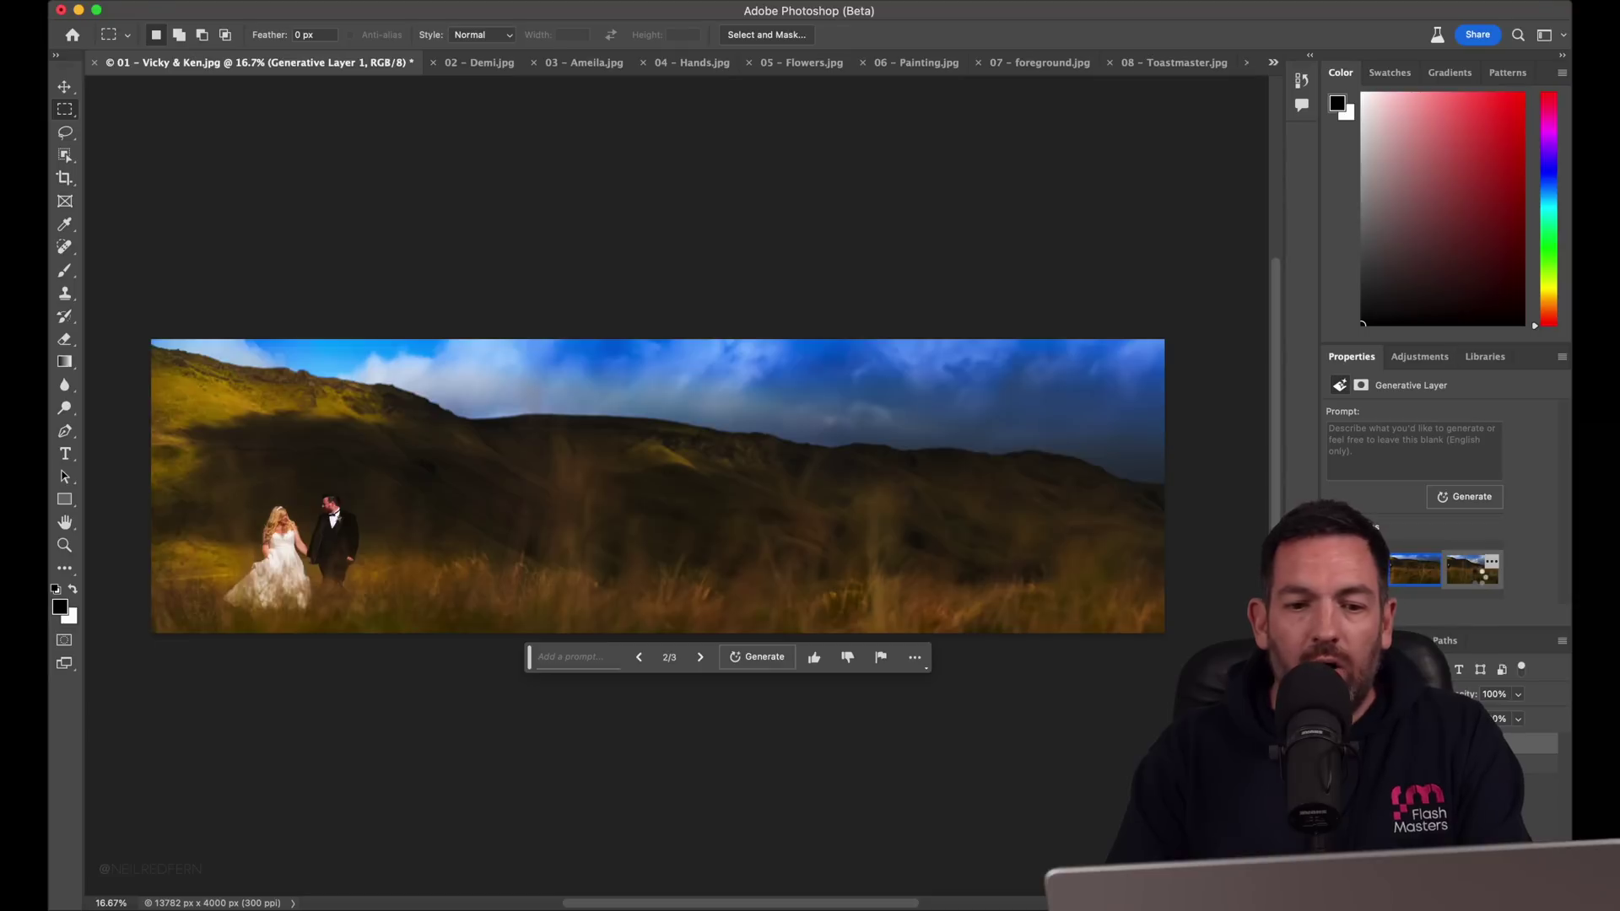
pyautogui.click(1477, 577)
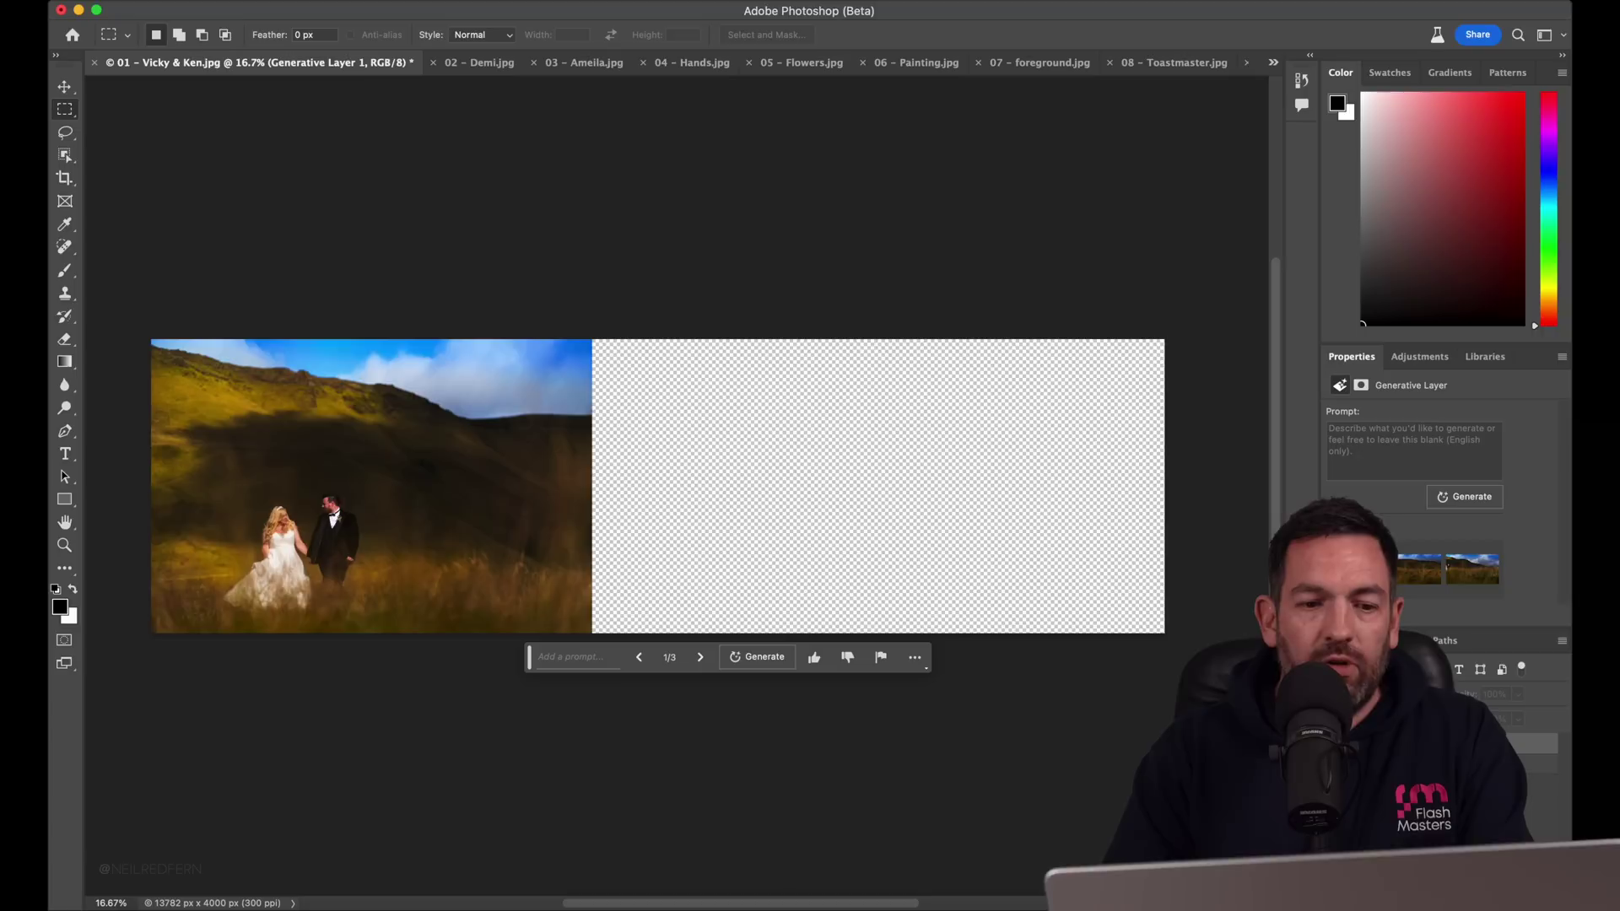
pyautogui.click(1338, 744)
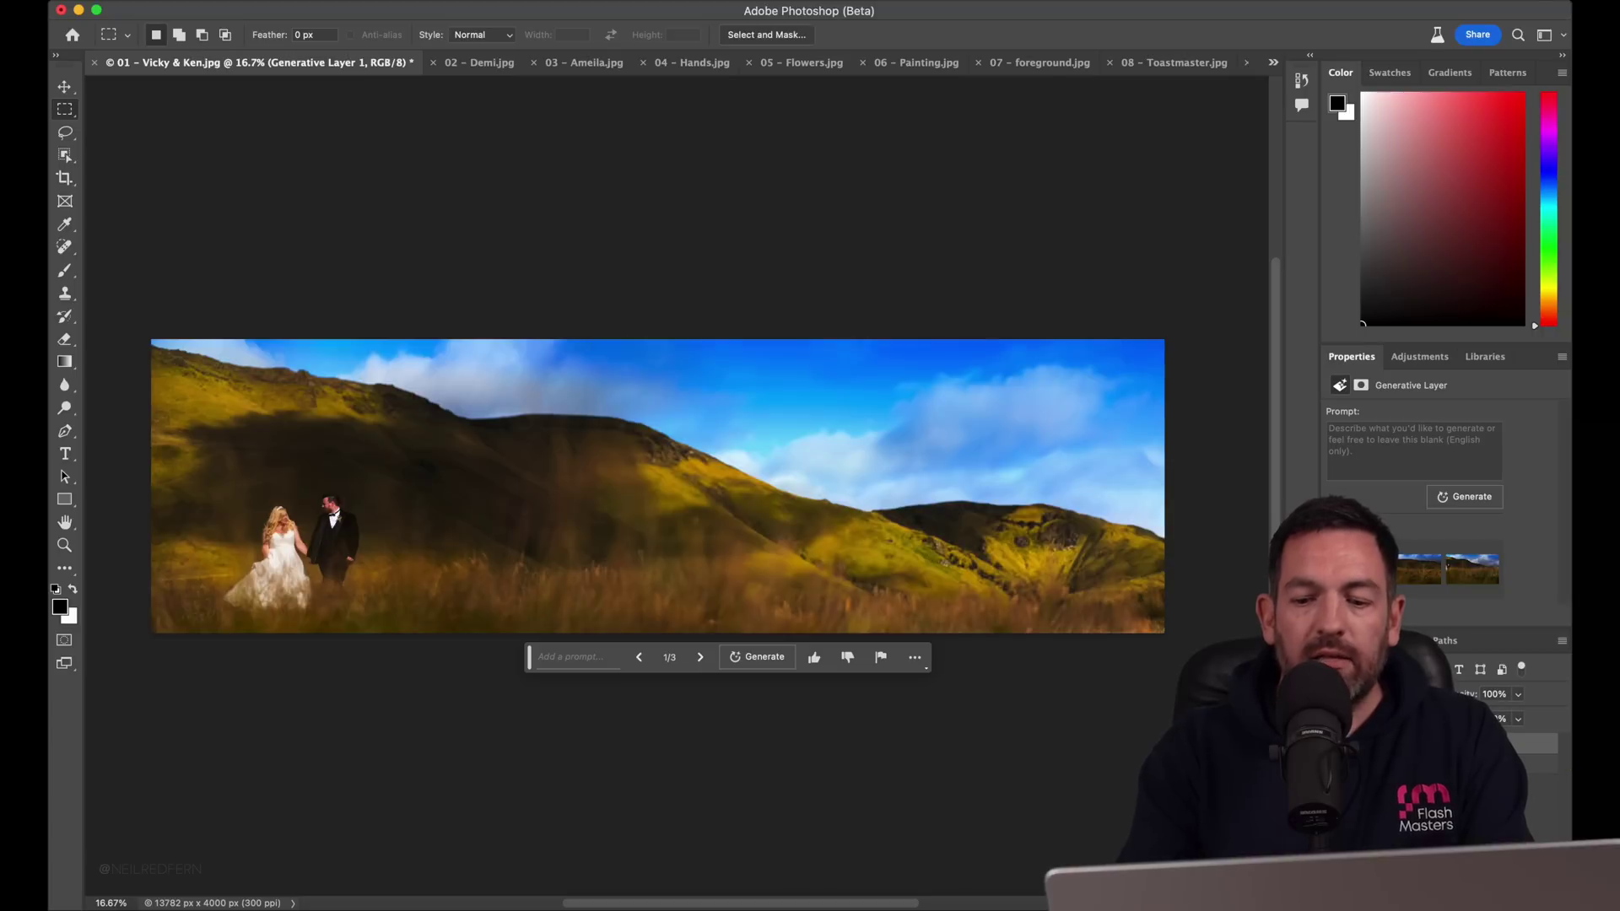
pyautogui.scroll(5, 786, 586)
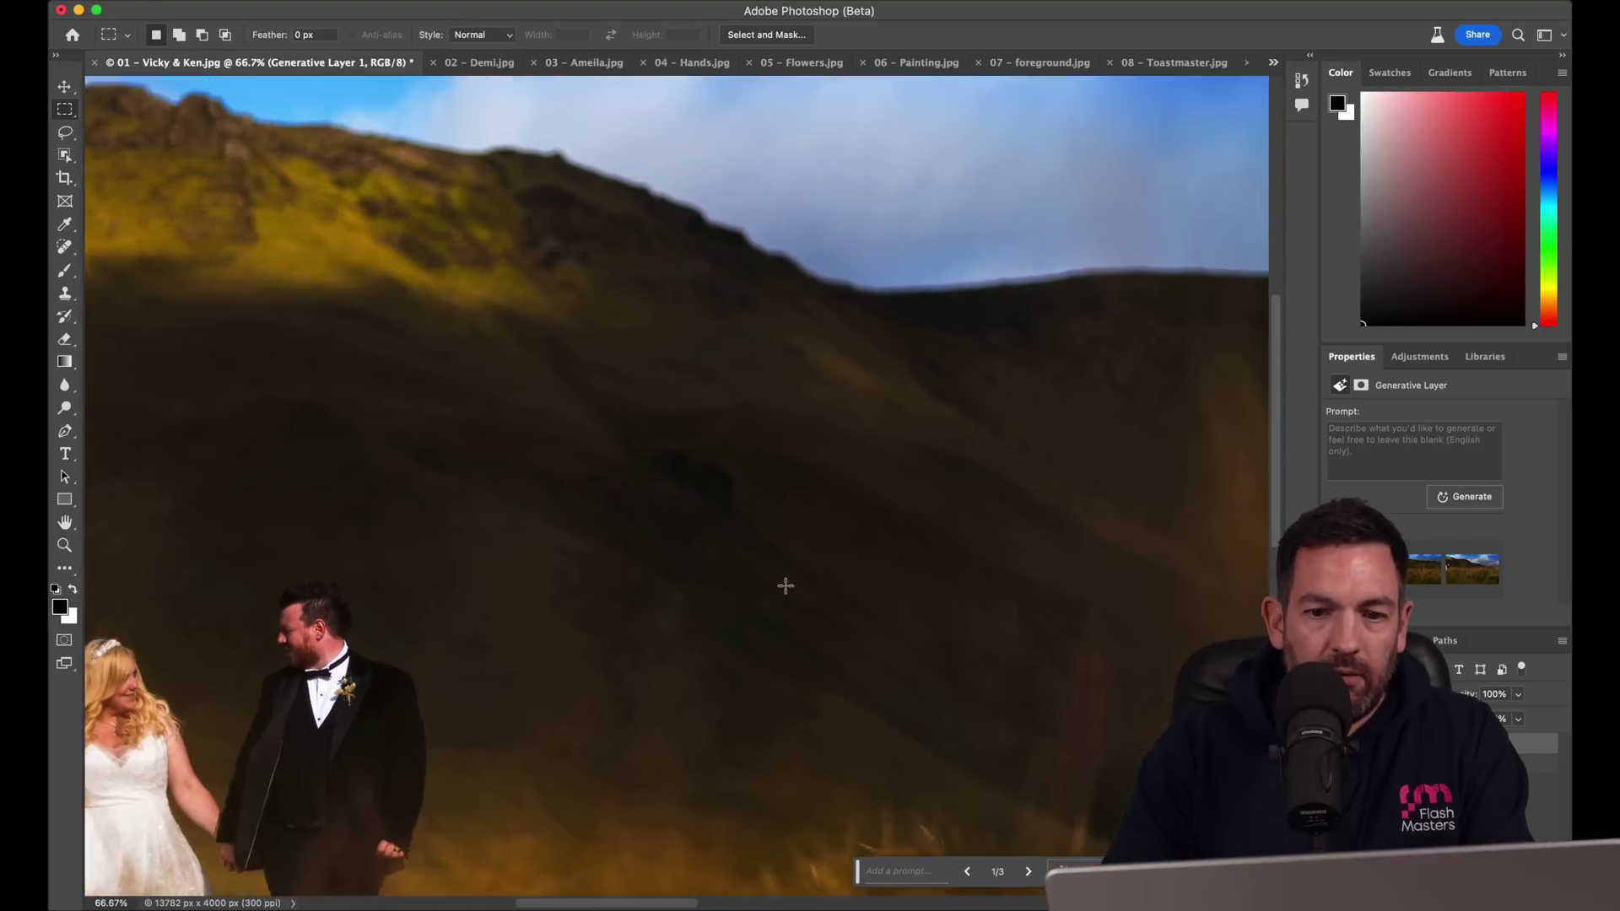
pyautogui.hscroll(15, 786, 586)
pyautogui.scroll(-2, 786, 586)
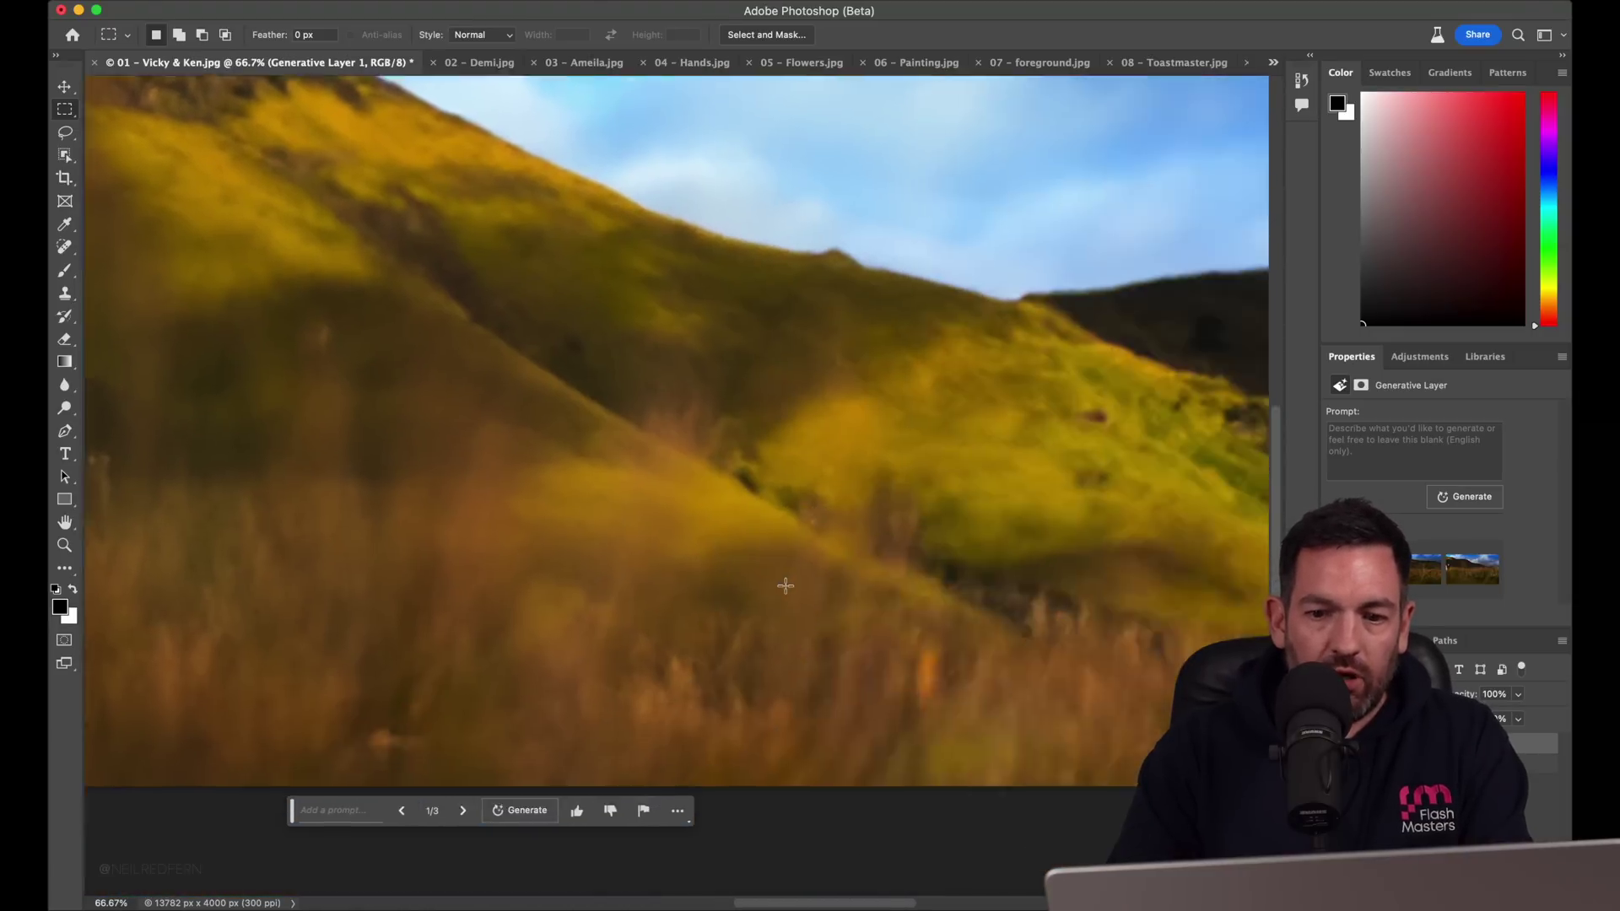
# - Close the panorama and select the stone-steps strip at the bottom of Demi.jpg
pyautogui.press('super+w')
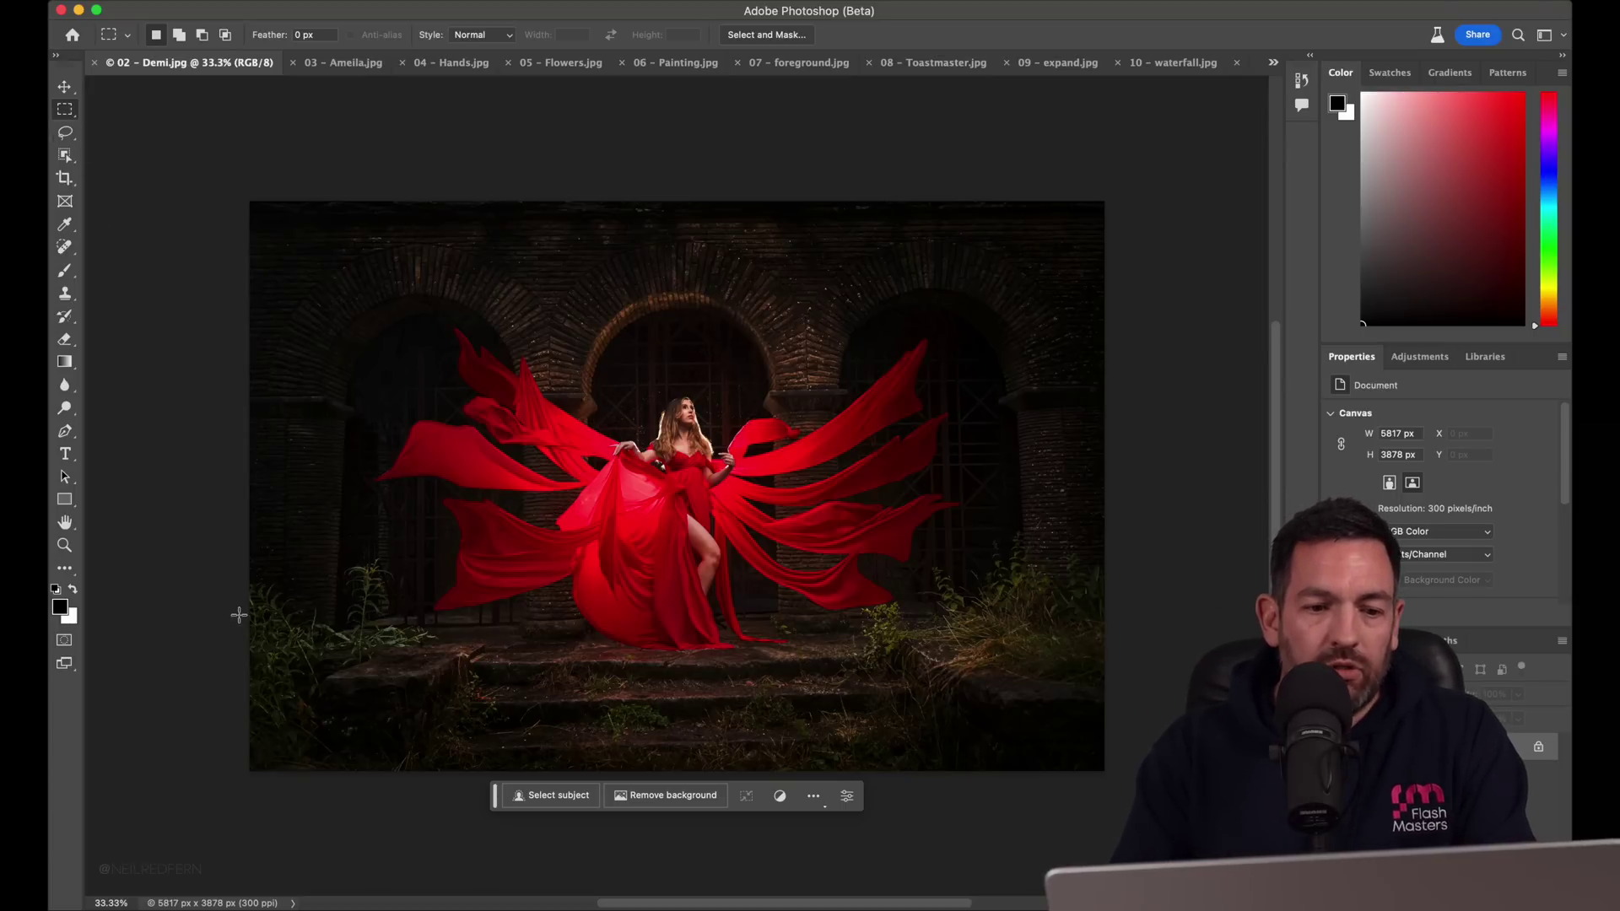
pyautogui.moveTo(230, 628); pyautogui.dragTo(1114, 777)
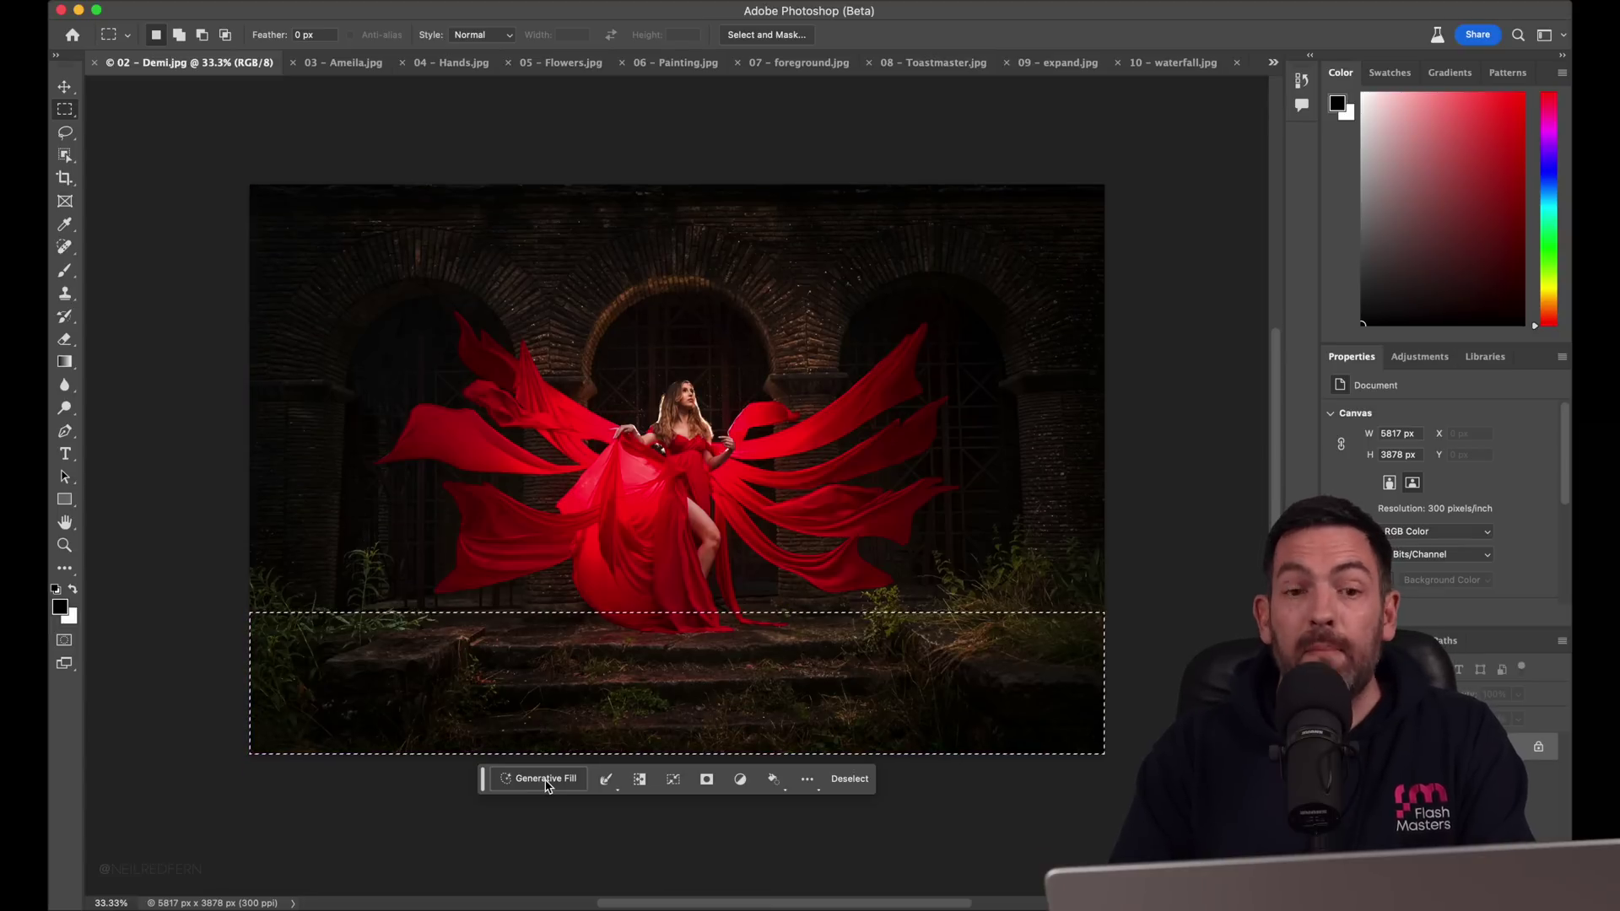
pyautogui.click(546, 779)
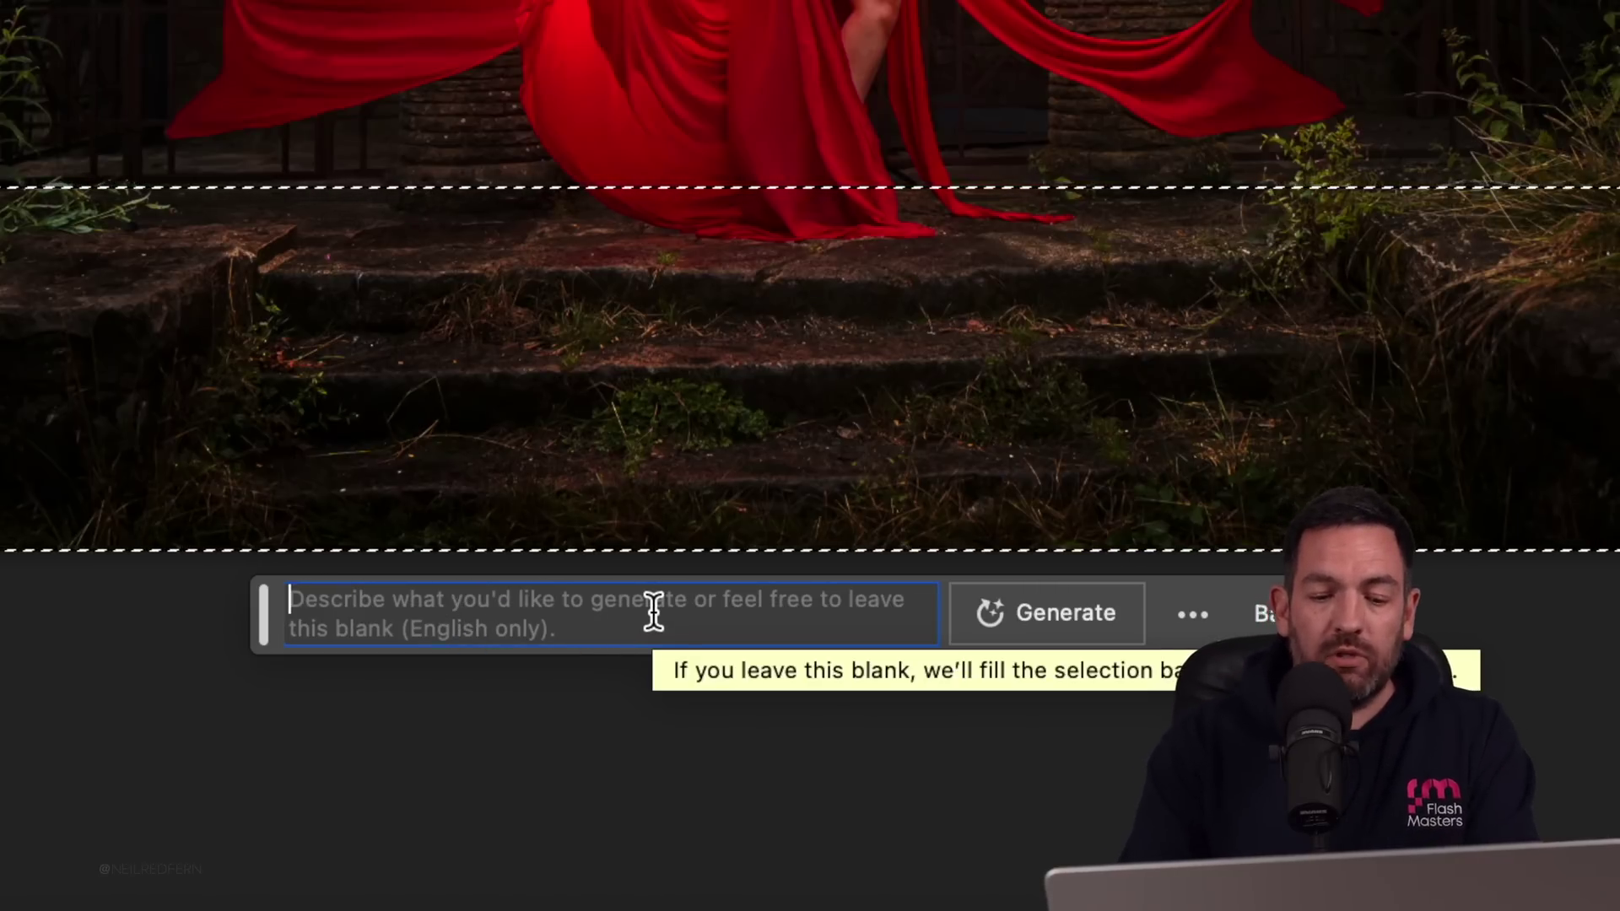
# - Generate a fill from the prompt 'create a reflection' and inspect the result
pyautogui.write('create a reflect')
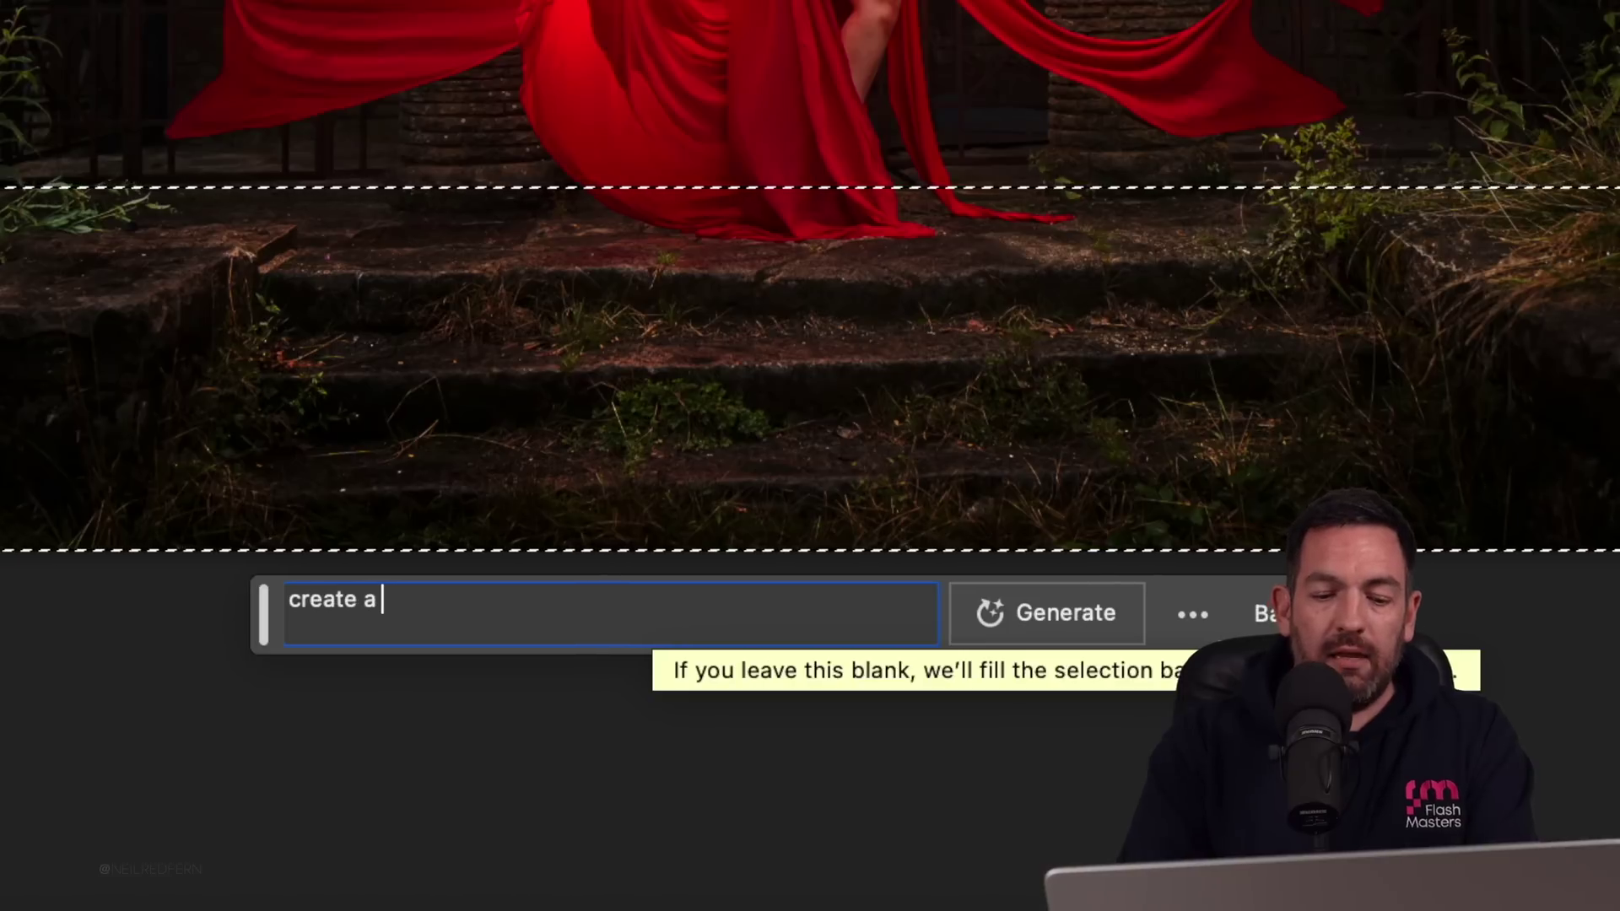
pyautogui.write('ion')
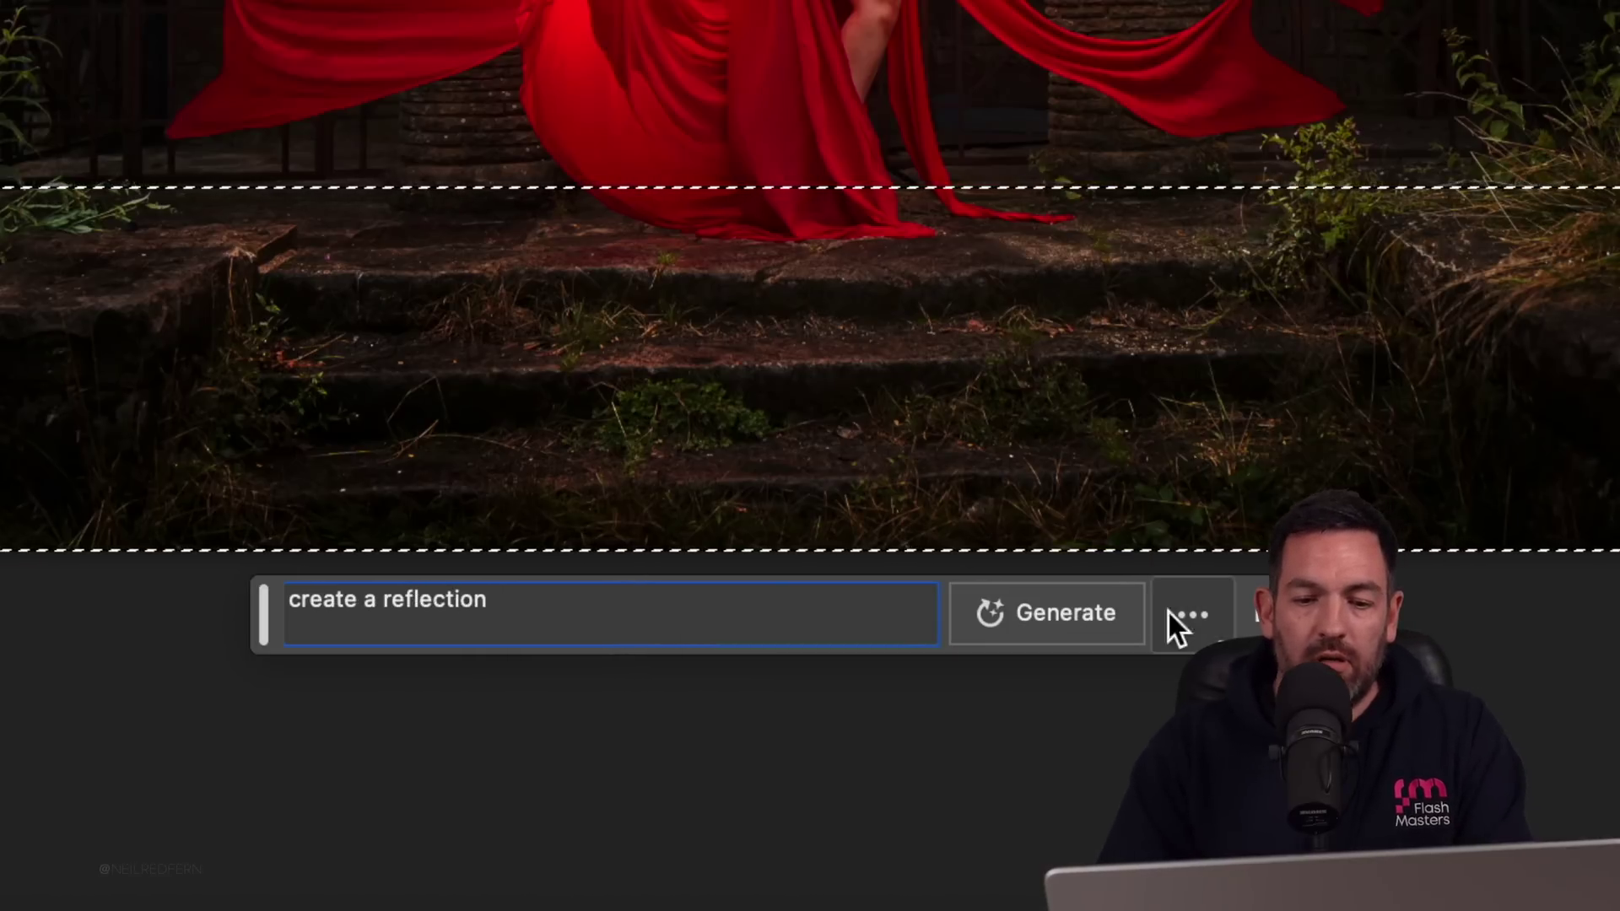
pyautogui.click(1088, 614)
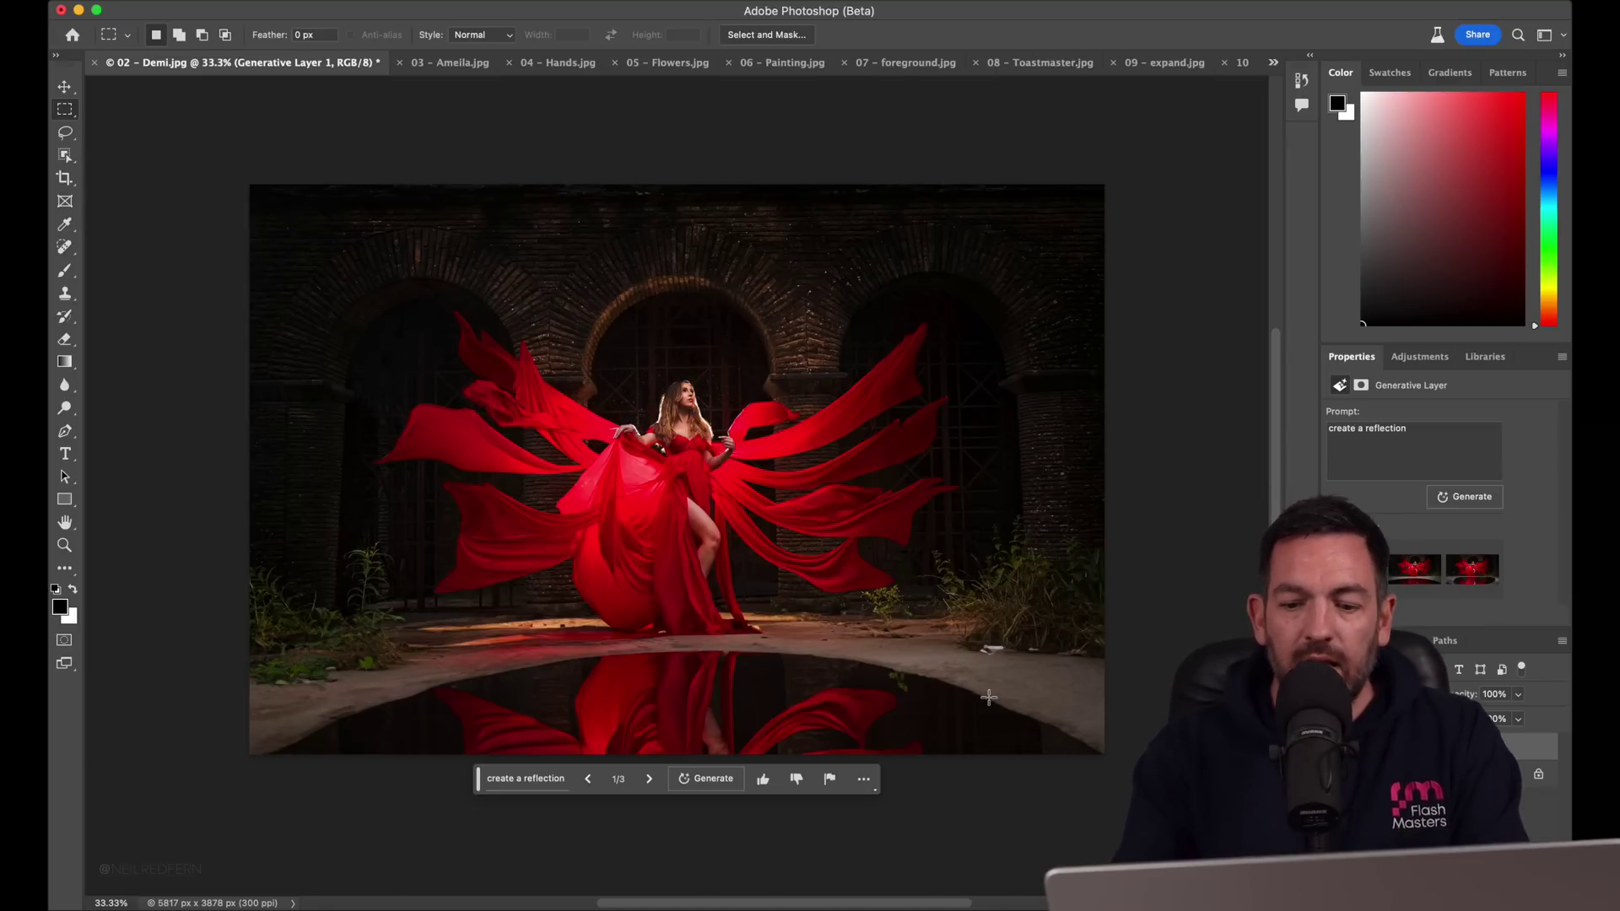
pyautogui.press('super+1')
pyautogui.hscroll(15, 991, 702)
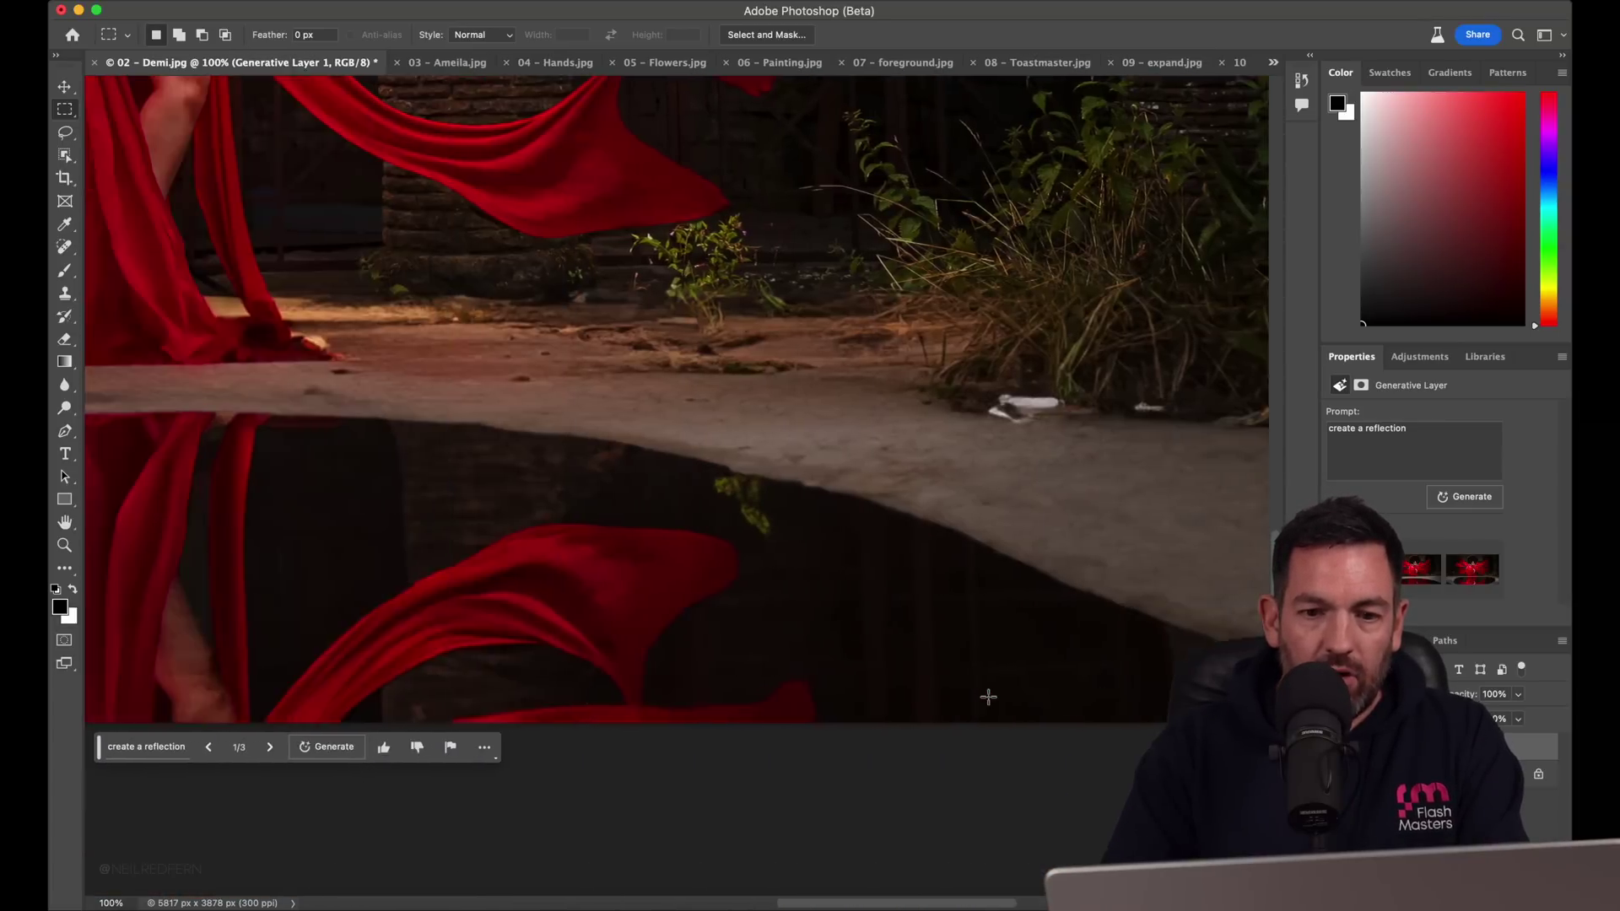
pyautogui.press('super+minus')
pyautogui.press('super+minus')
pyautogui.press('super+minus')
pyautogui.press('super+minus')
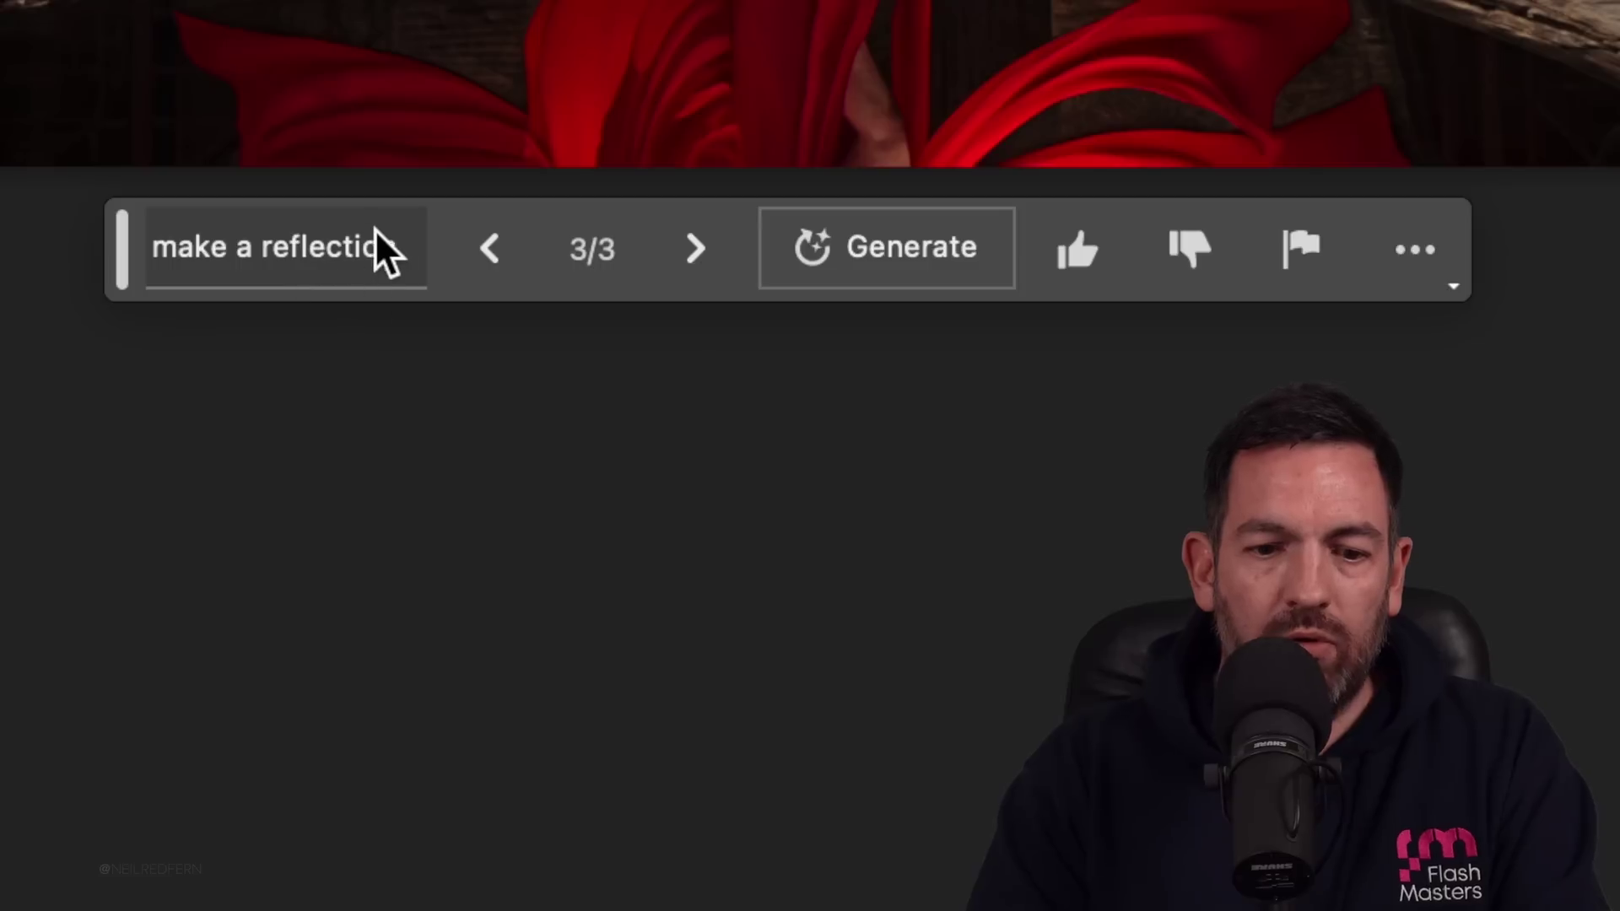
# - Change the prompt to 'make a reflection with grass' and choose the third variation
pyautogui.click(579, 591)
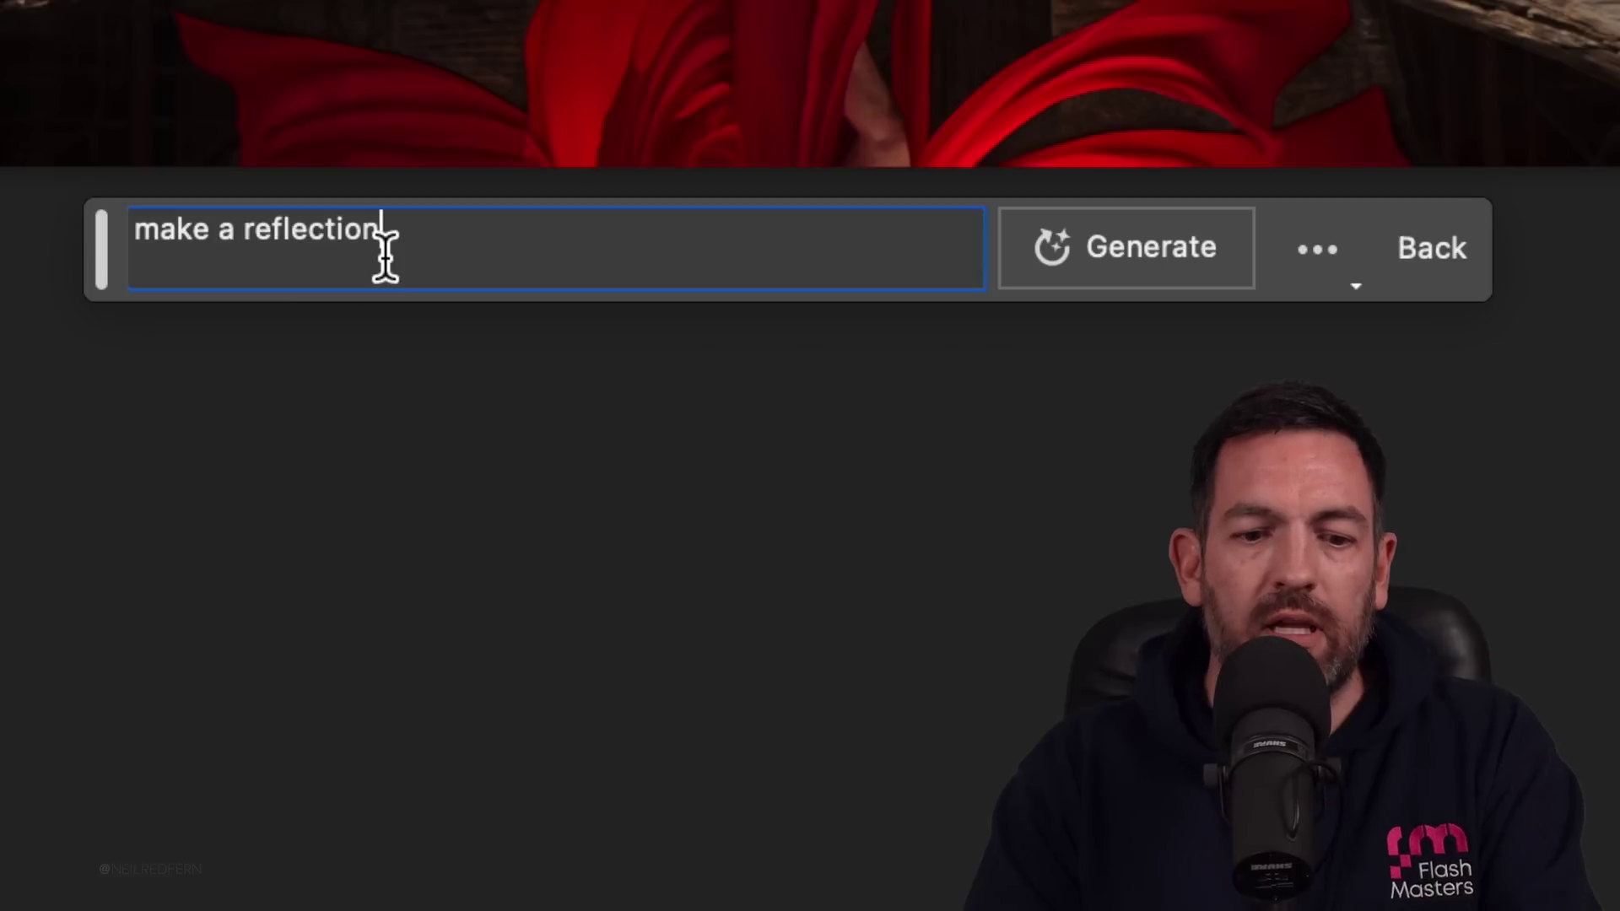
pyautogui.write('with ')
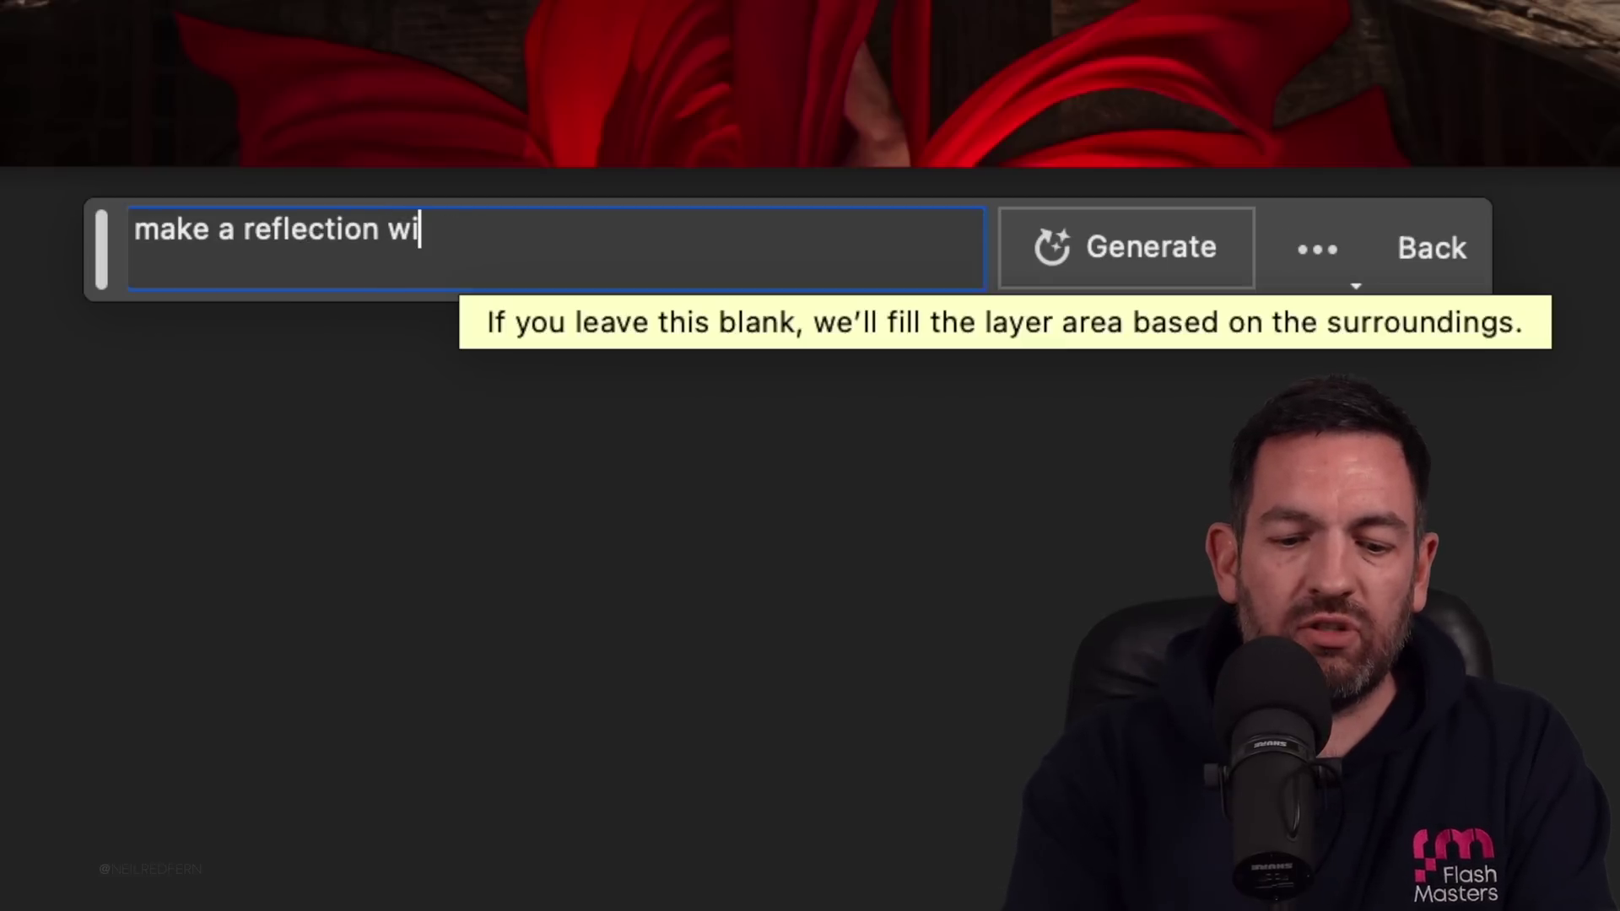
pyautogui.write('grass')
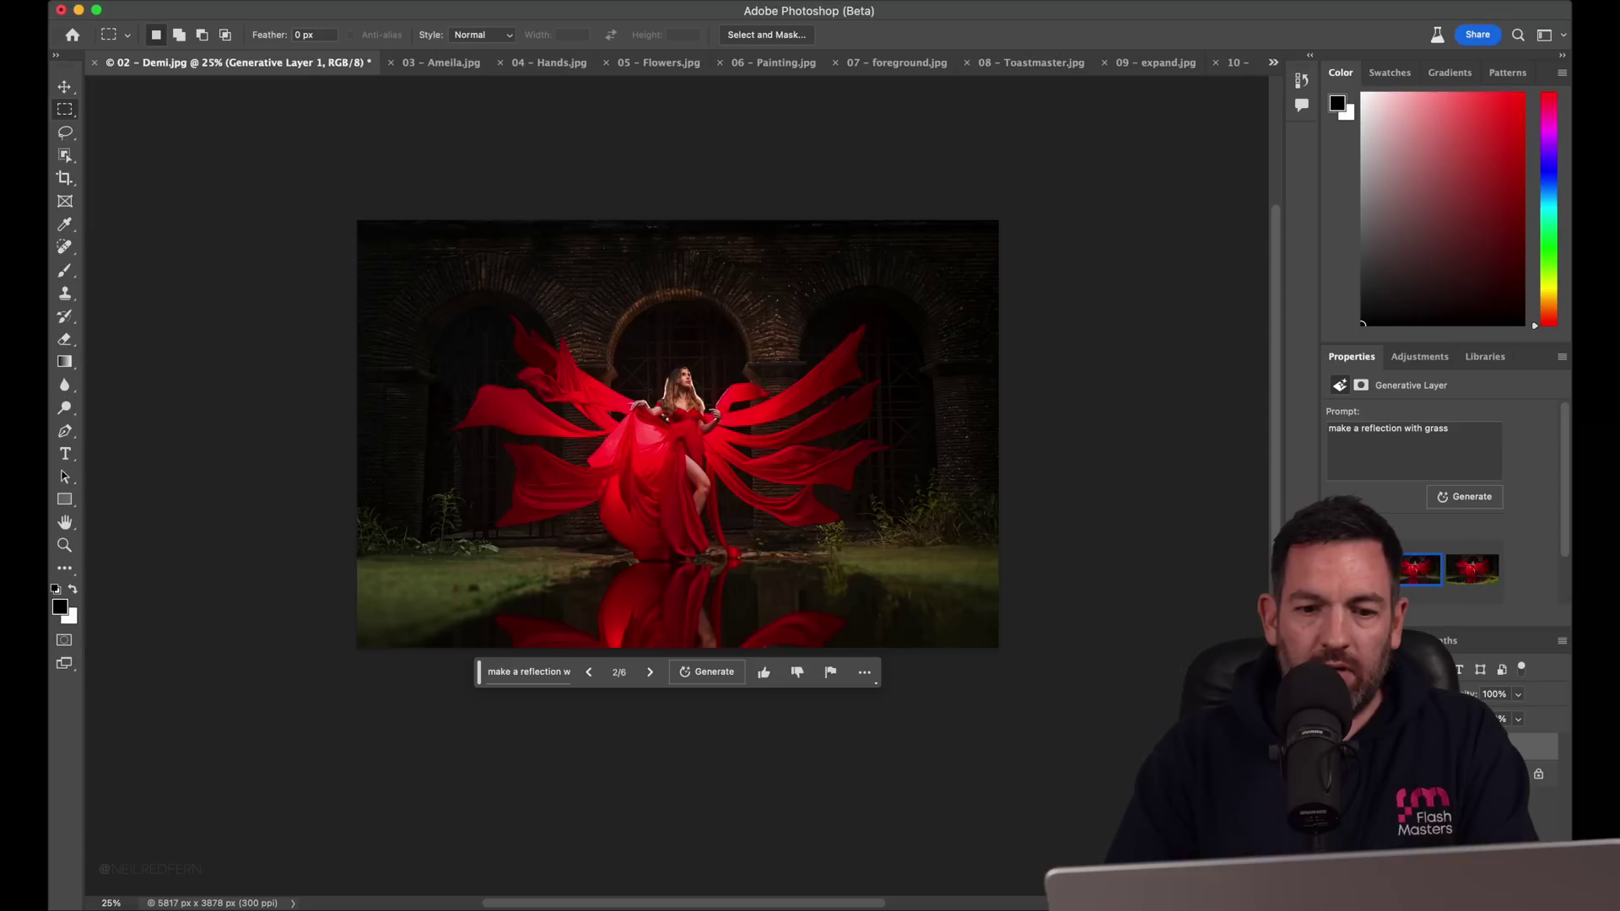
pyautogui.press('super+plus')
pyautogui.press('super+plus')
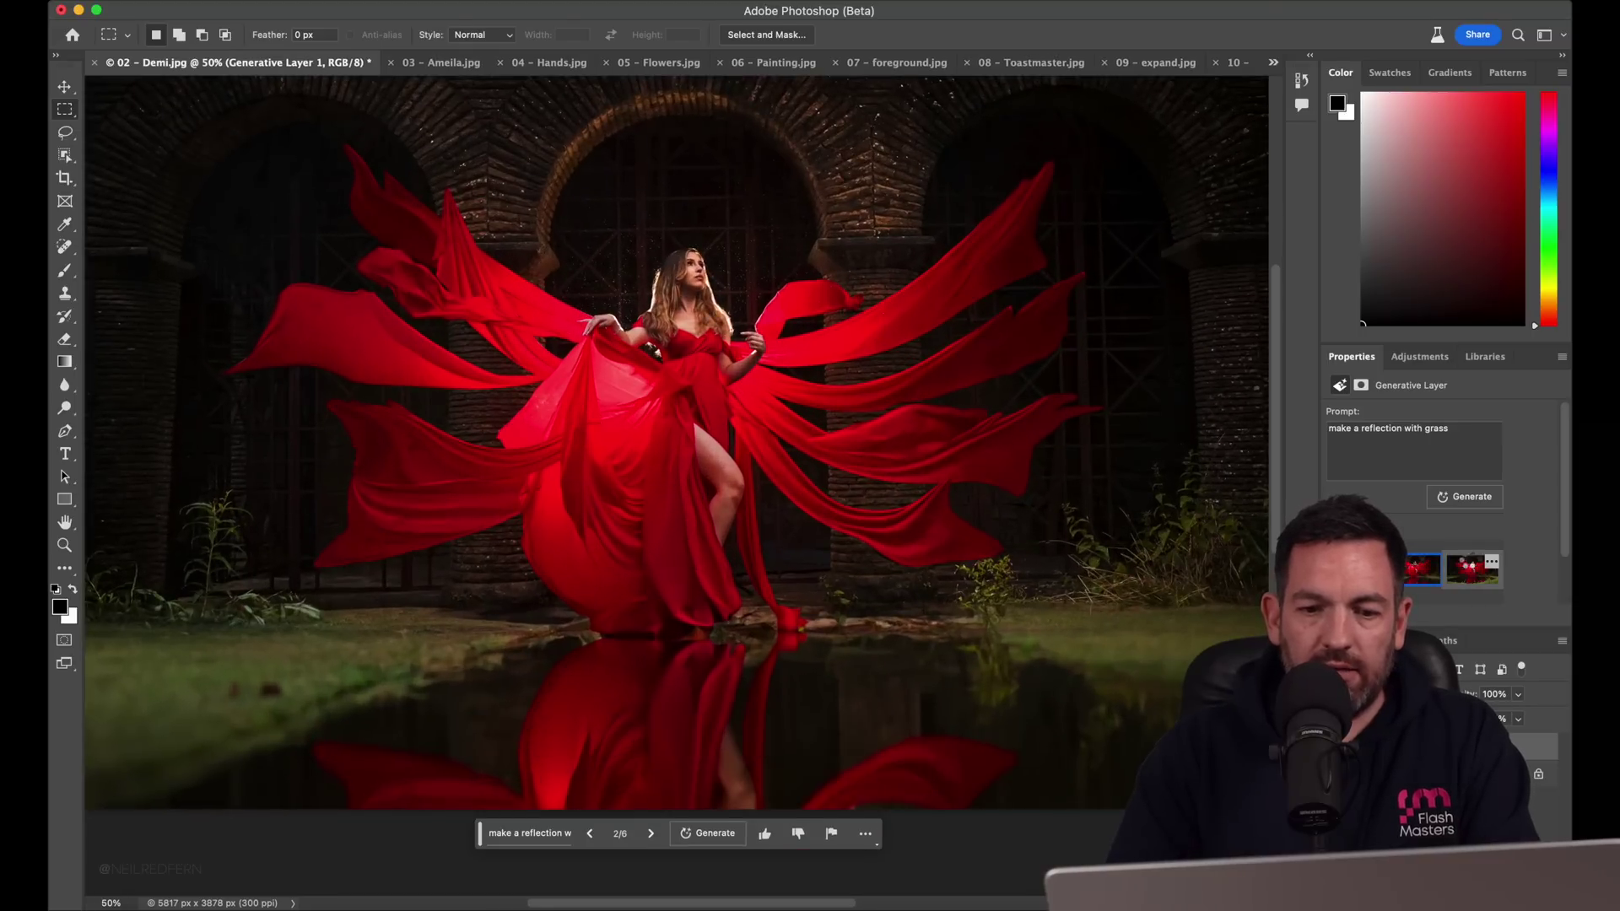
pyautogui.click(1472, 568)
# - Zoom out and compare the image before and after the grassy reflection
pyautogui.press('super+minus')
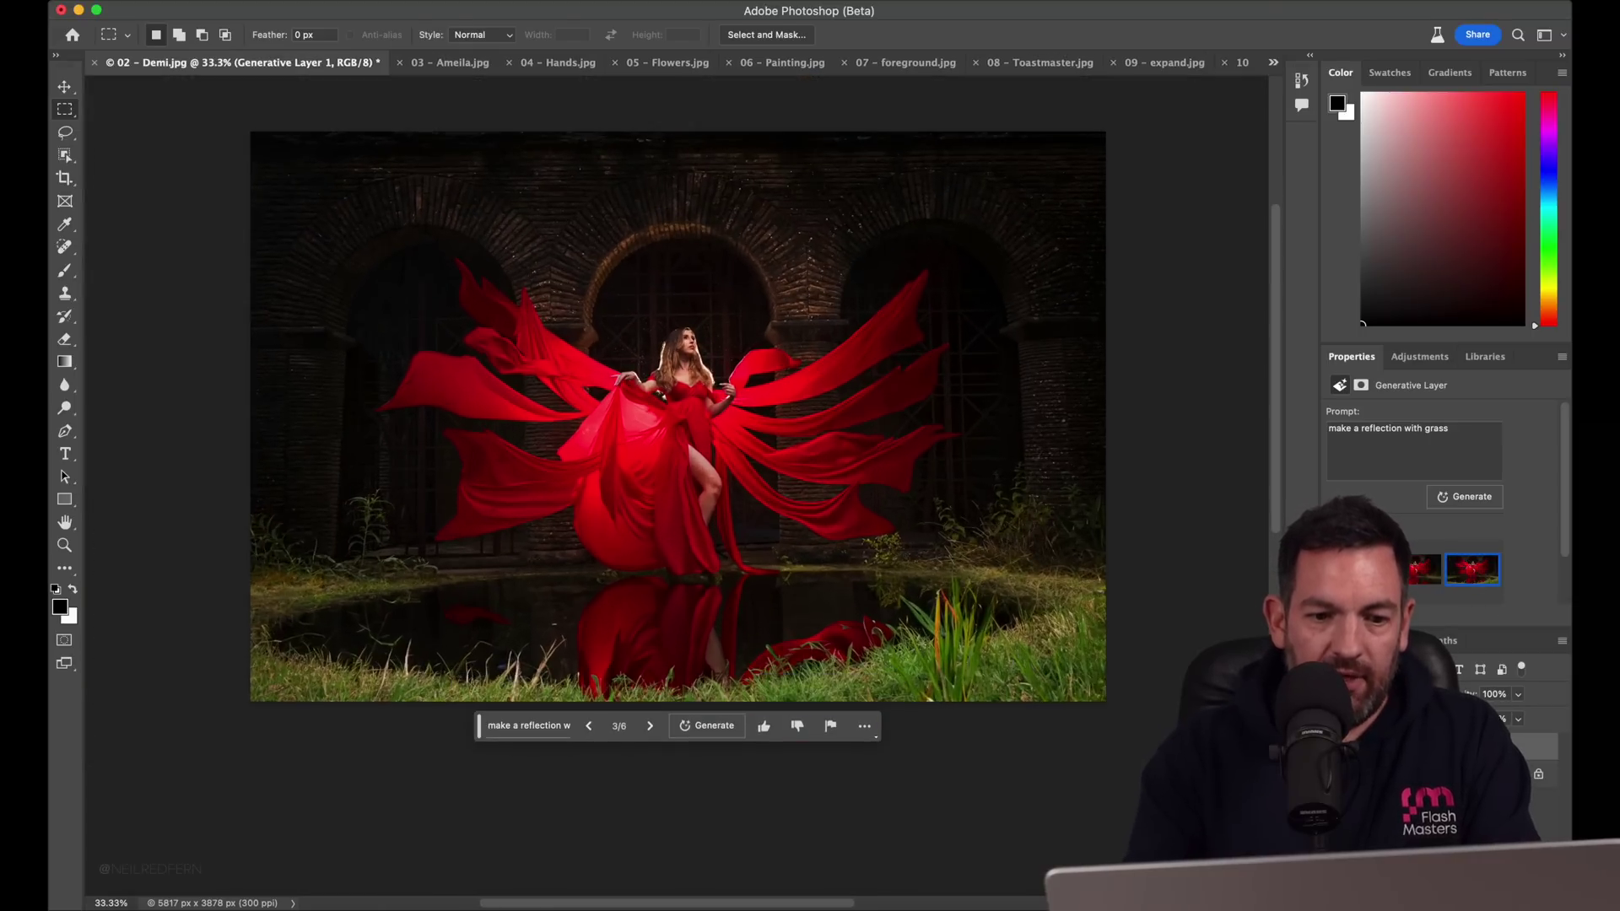
pyautogui.press('super+minus')
pyautogui.press('super+plus')
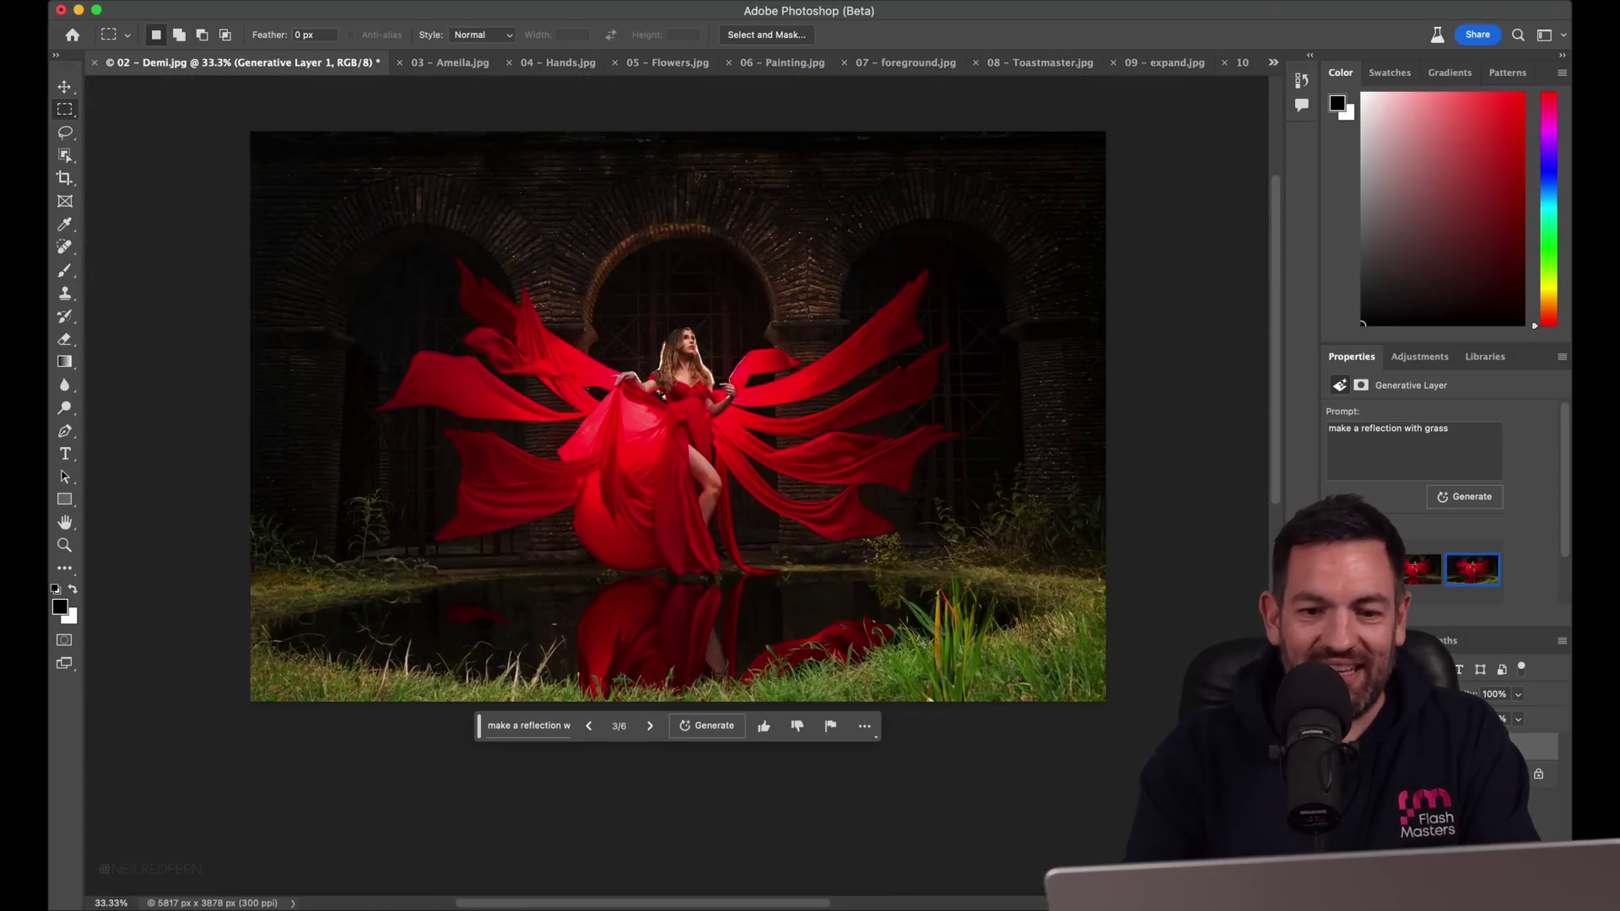
pyautogui.press('super+plus')
pyautogui.press('super+minus')
pyautogui.press('super+minus')
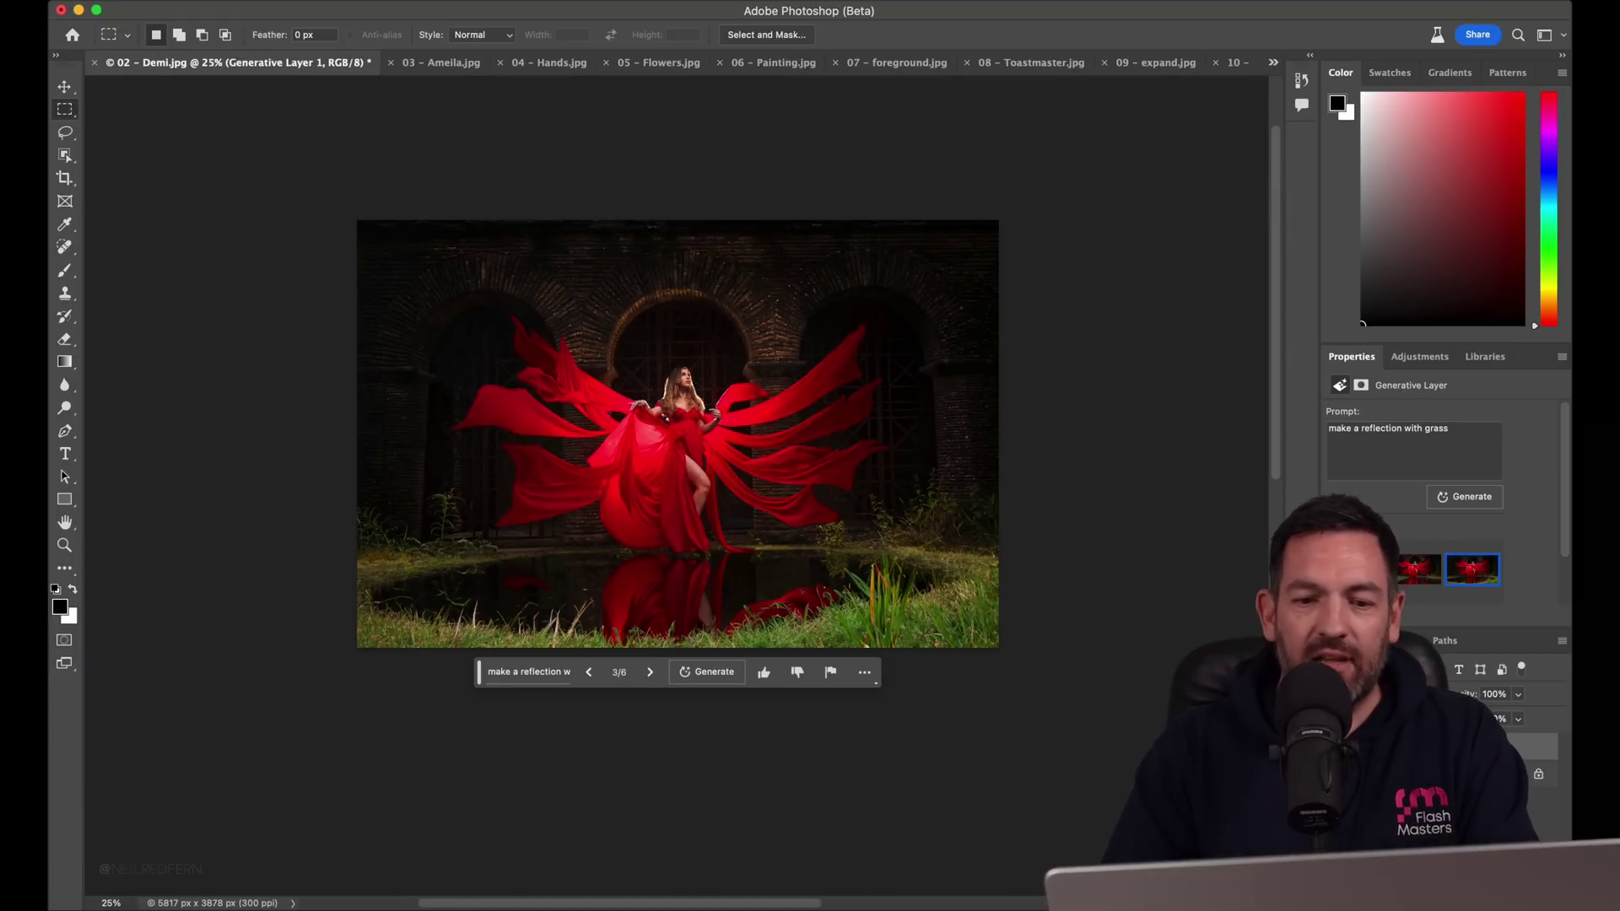
pyautogui.press('super+comma')
pyautogui.press('super+comma')
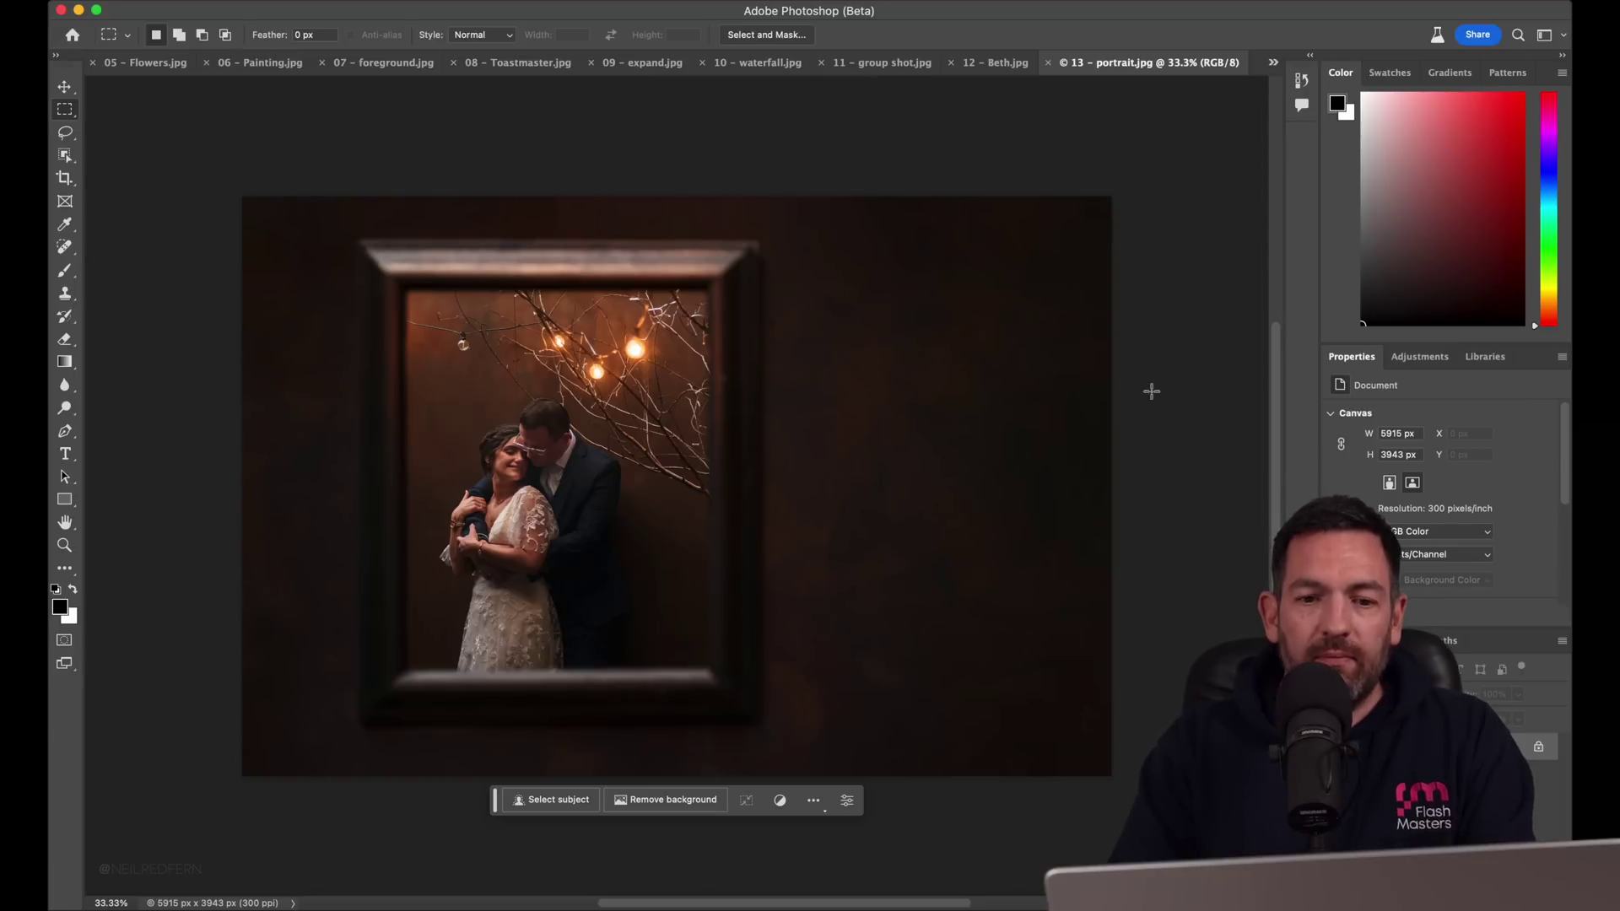
# - Lasso the empty wall right of the frame and generate a 'foreground lamp' there
pyautogui.press('l')
pyautogui.moveTo(1114, 235); pyautogui.dragTo(1078, 237)
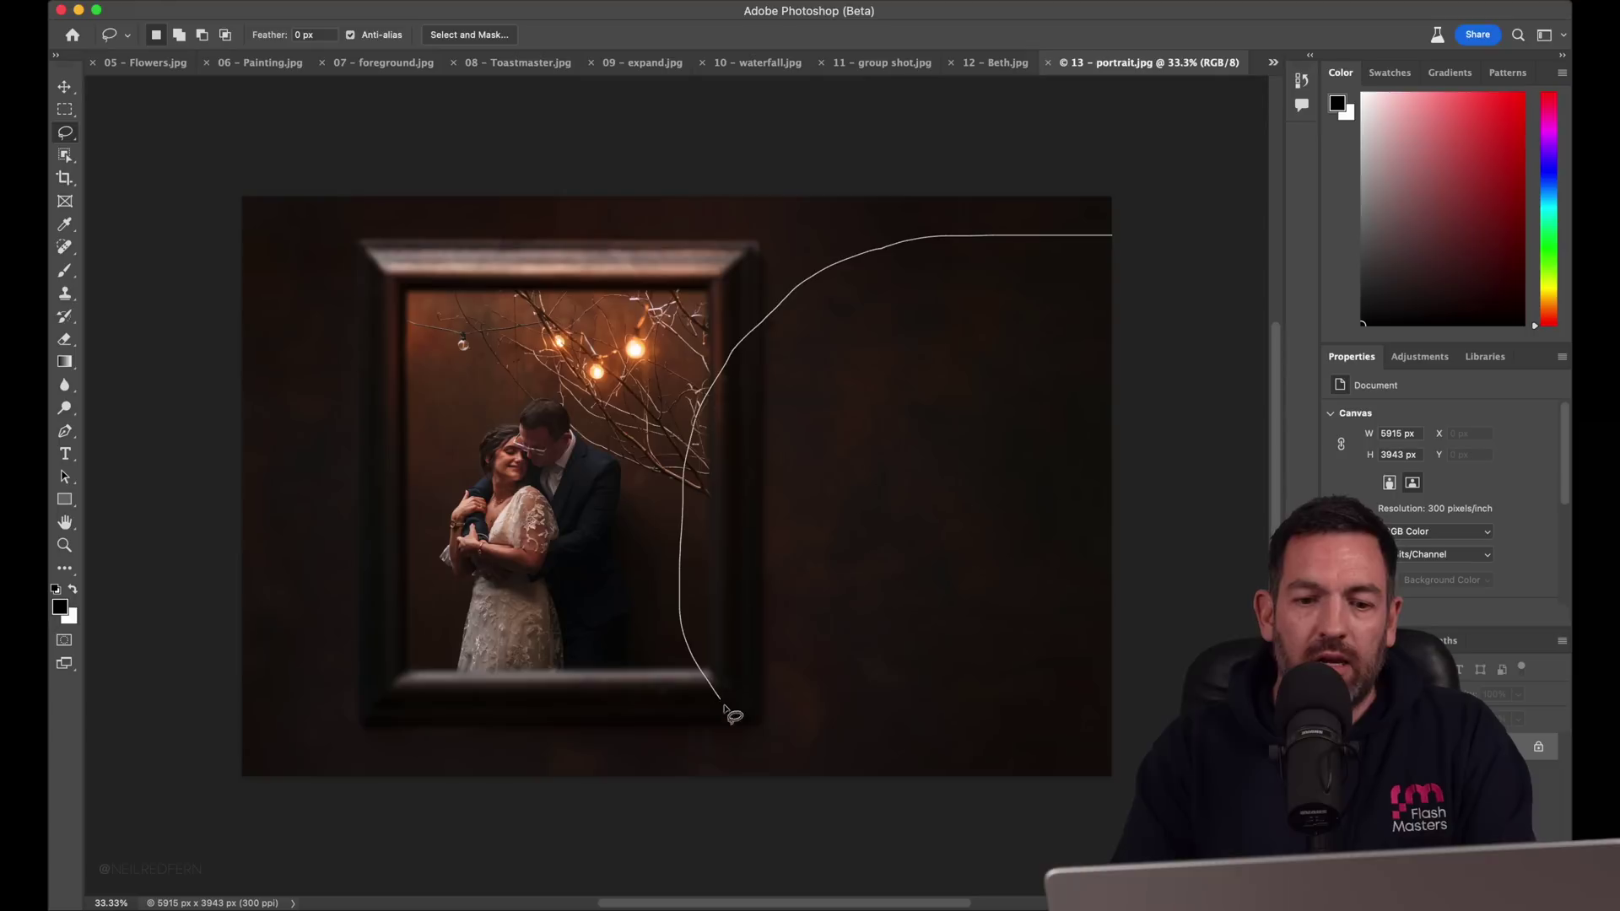
pyautogui.moveTo(878, 814); pyautogui.dragTo(873, 810)
pyautogui.click(758, 799)
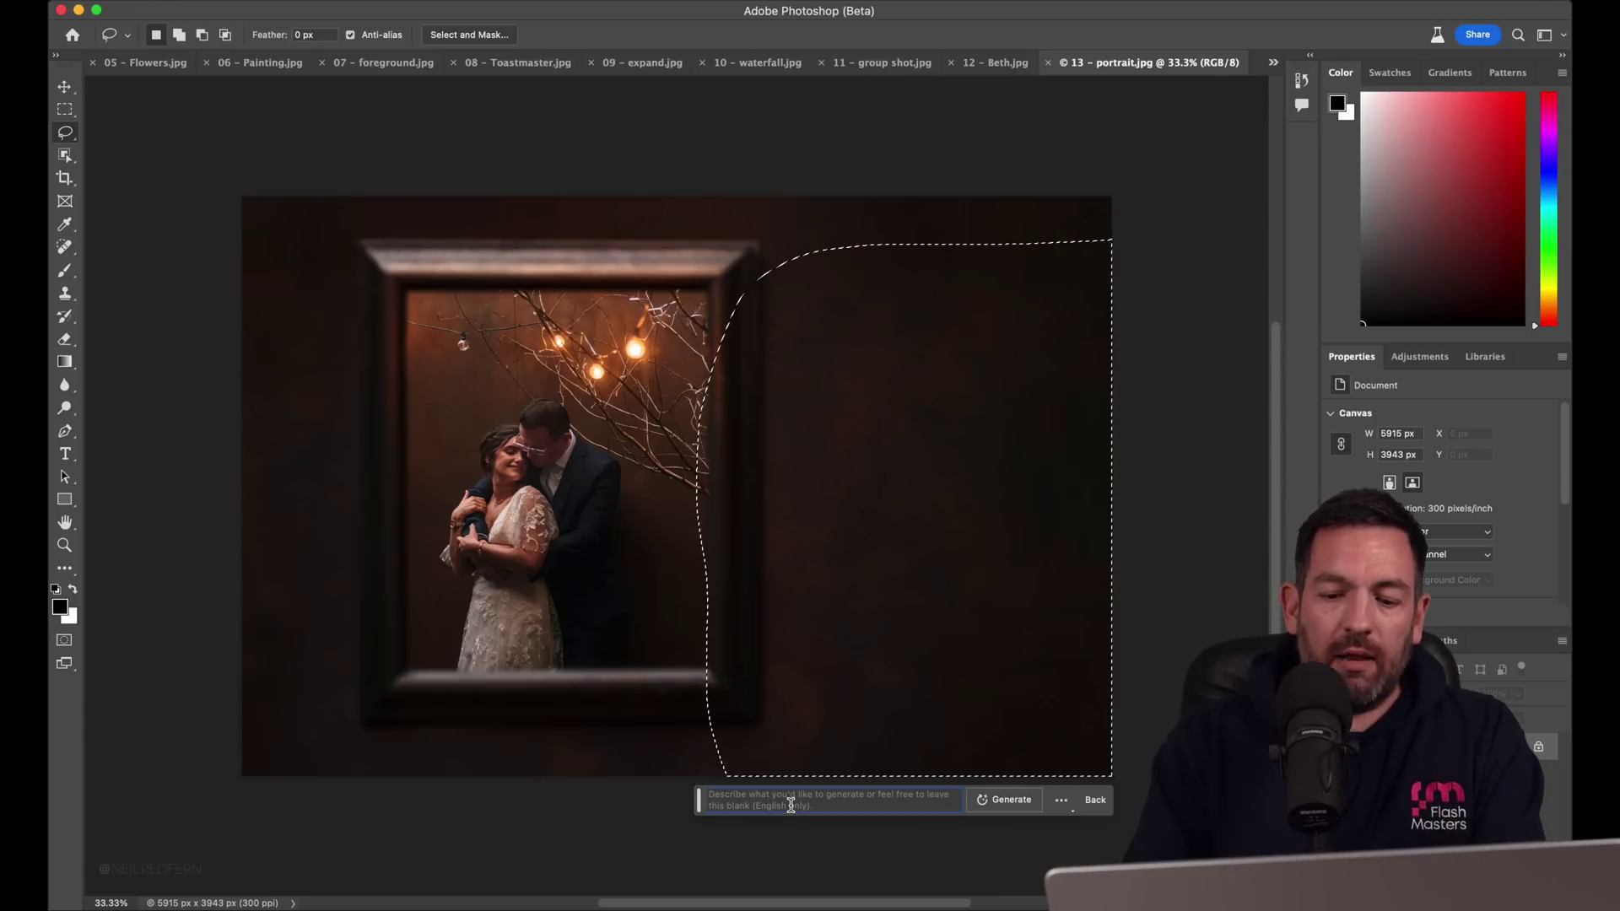
pyautogui.write('fore')
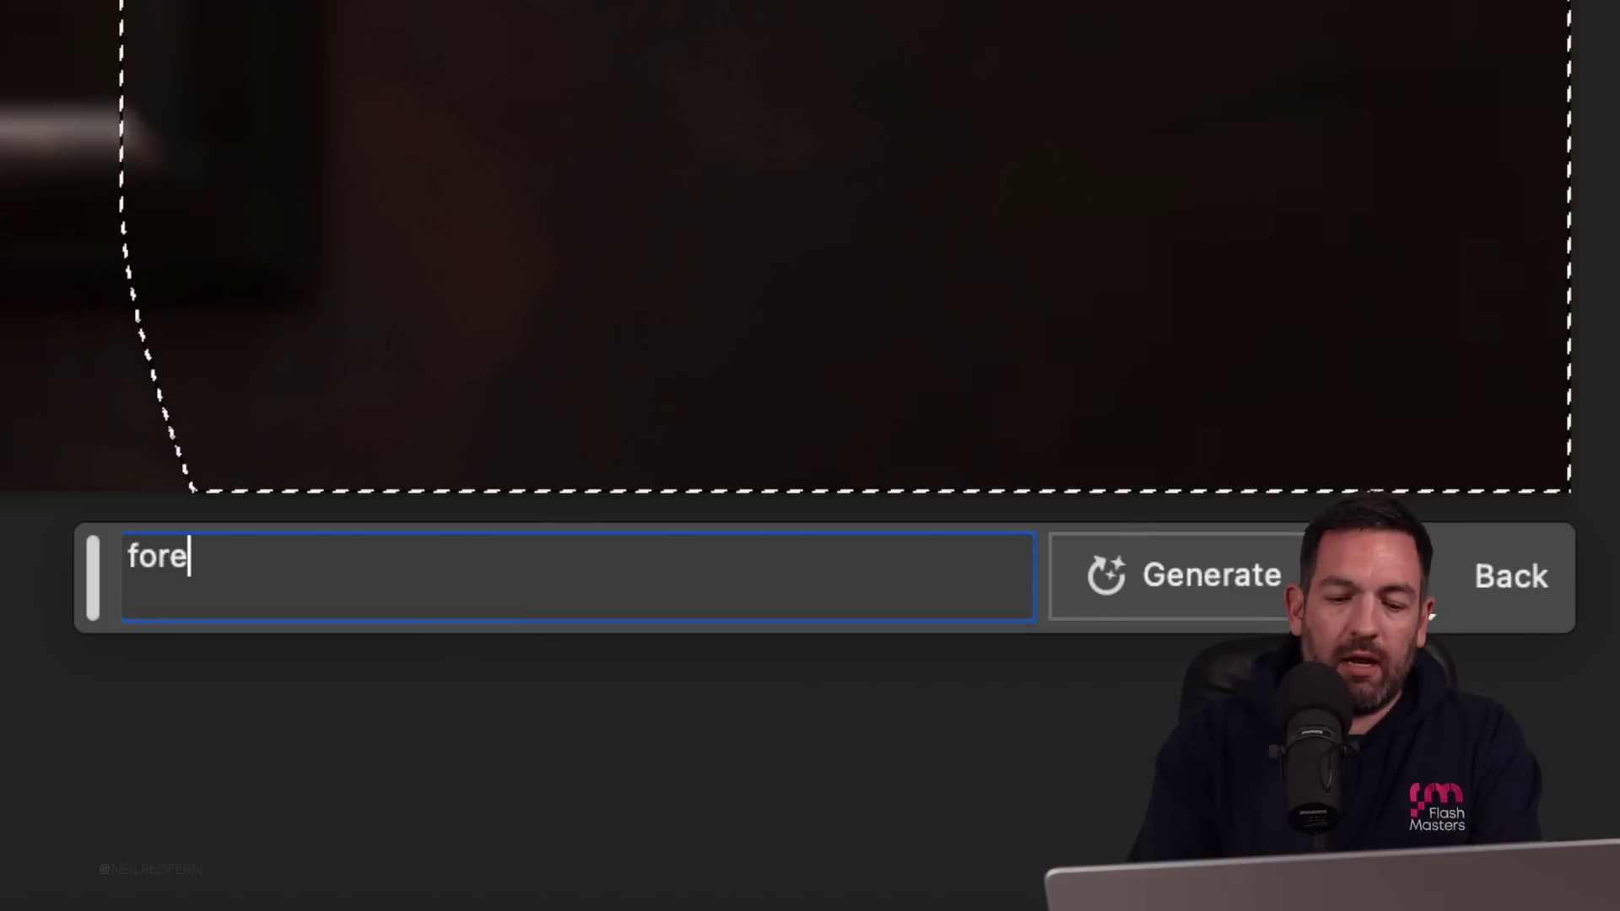
pyautogui.write('ground lamp')
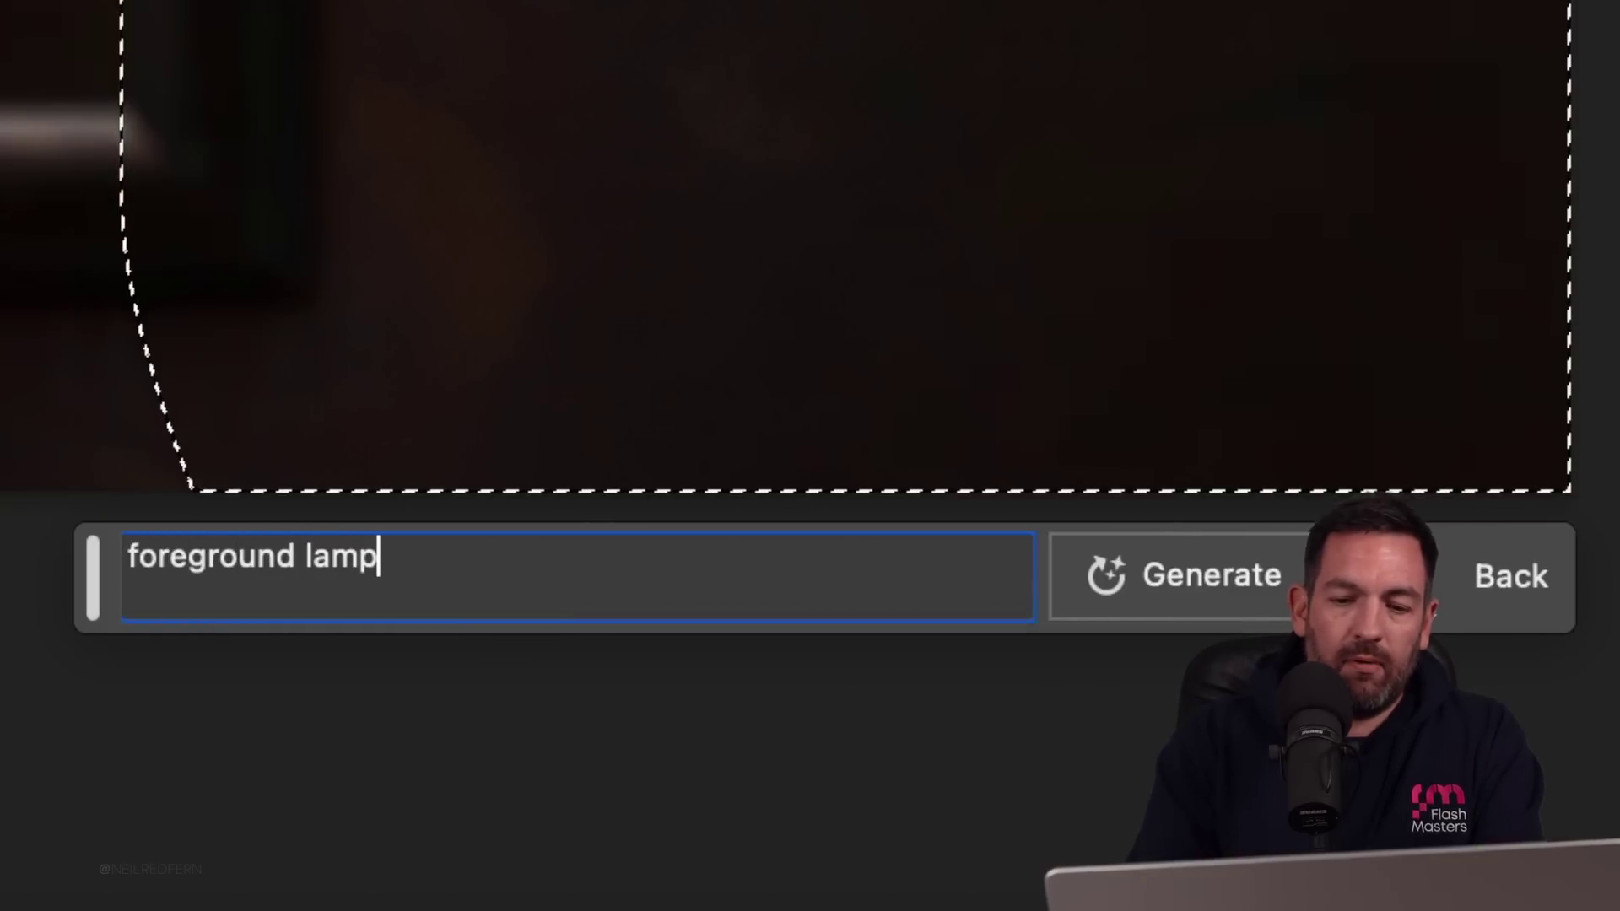
pyautogui.press('Return')
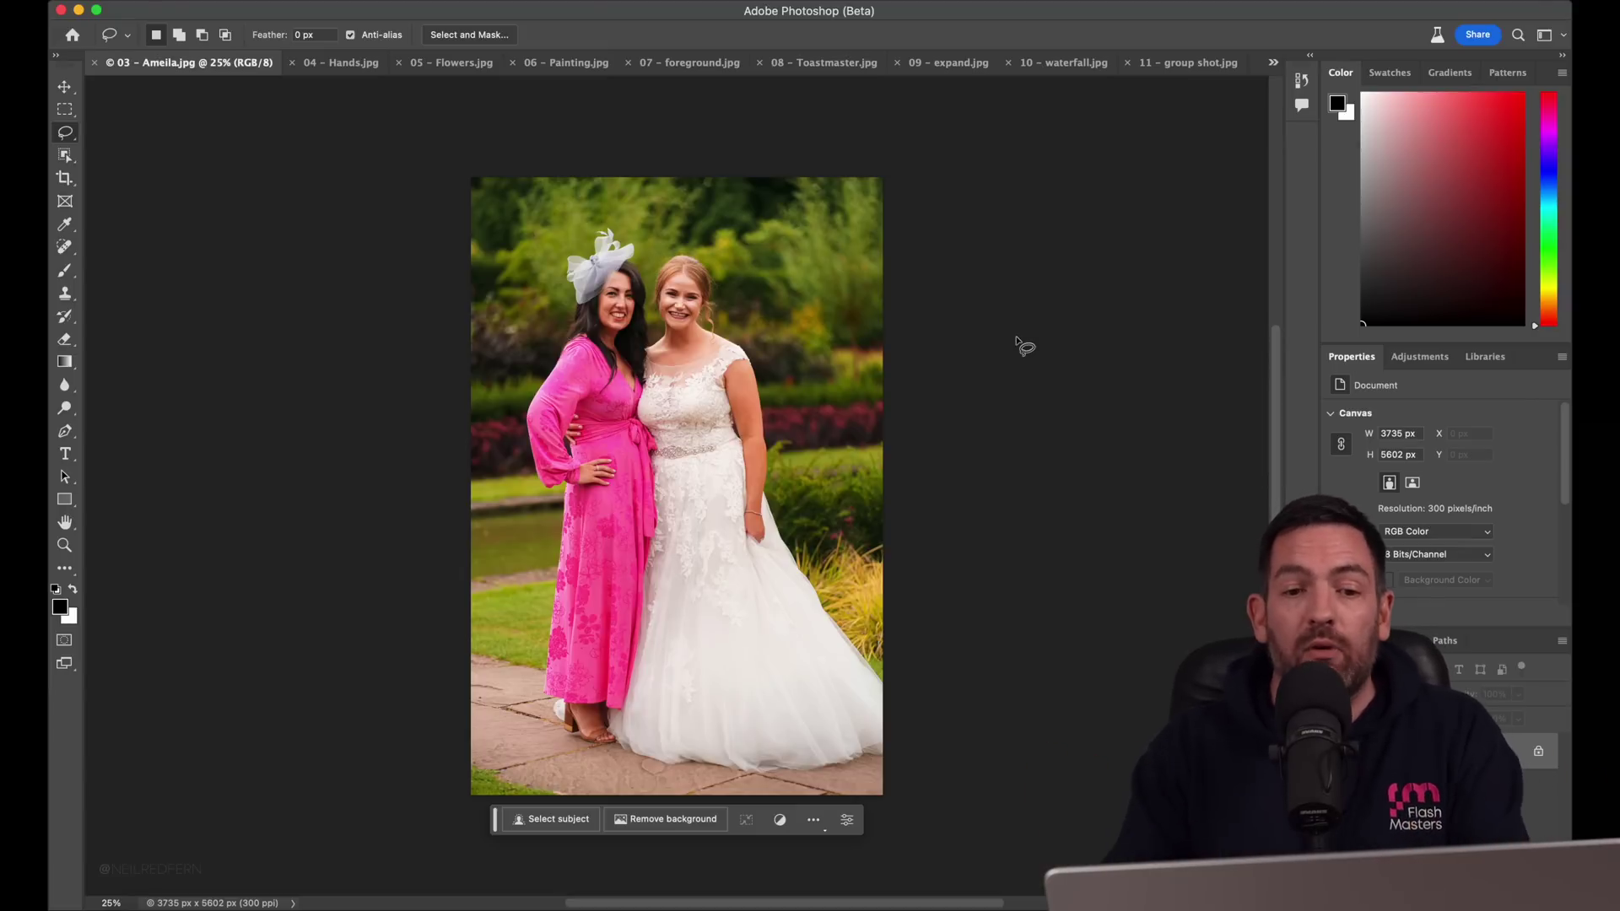
# - Extend the canvas to the left with the Crop tool to 9009 × 5602 px
pyautogui.click(64, 179)
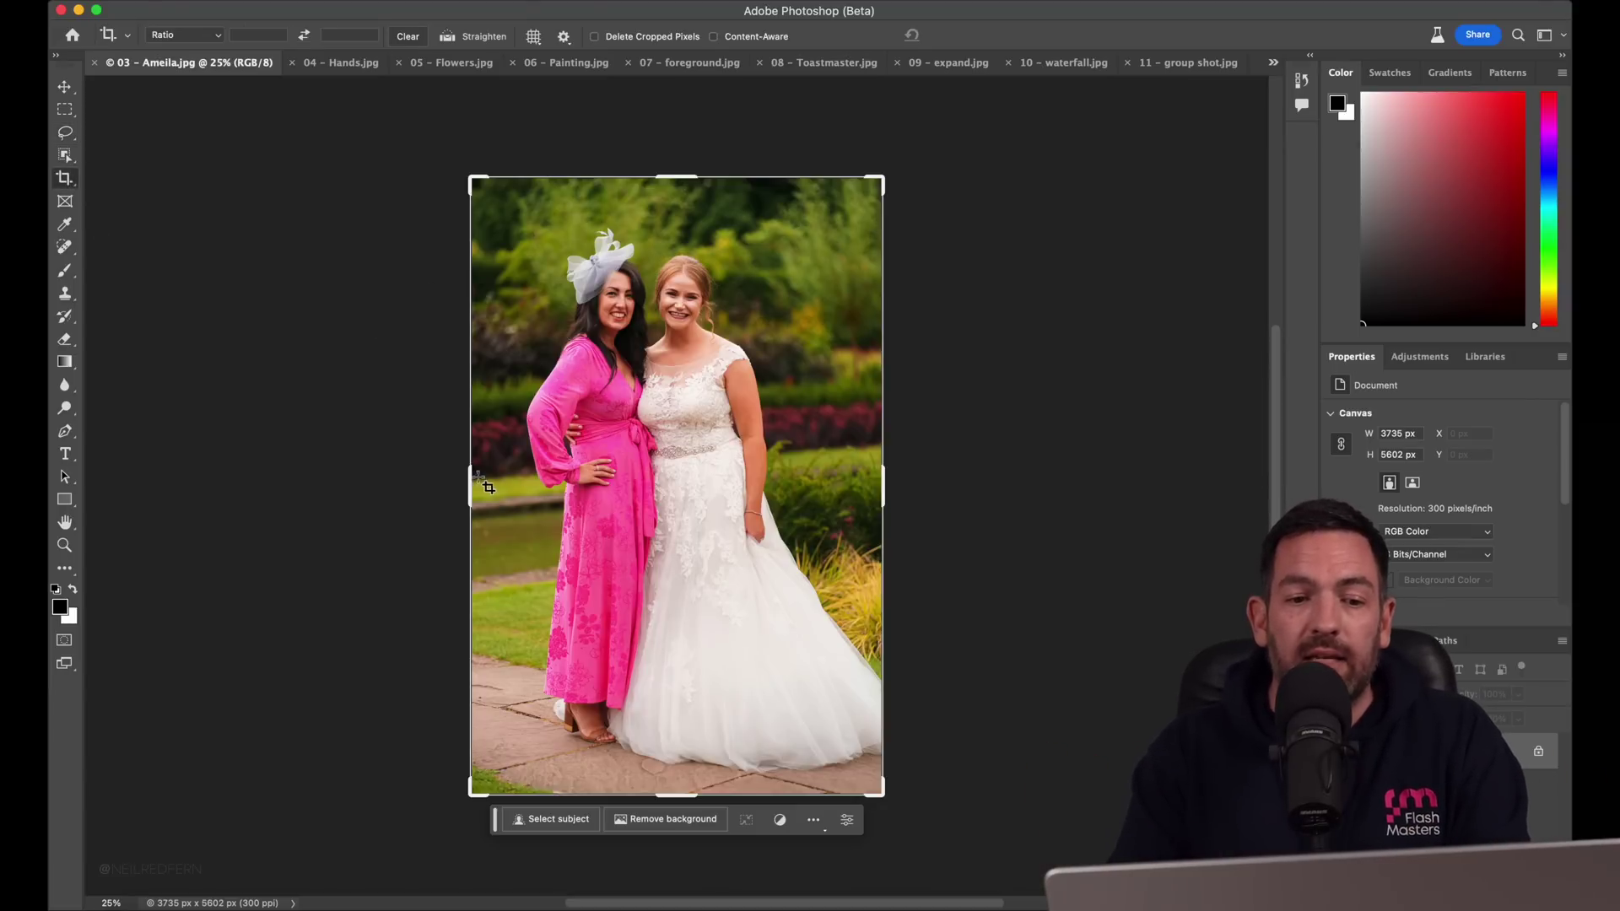
pyautogui.moveTo(469, 485); pyautogui.dragTo(175, 479)
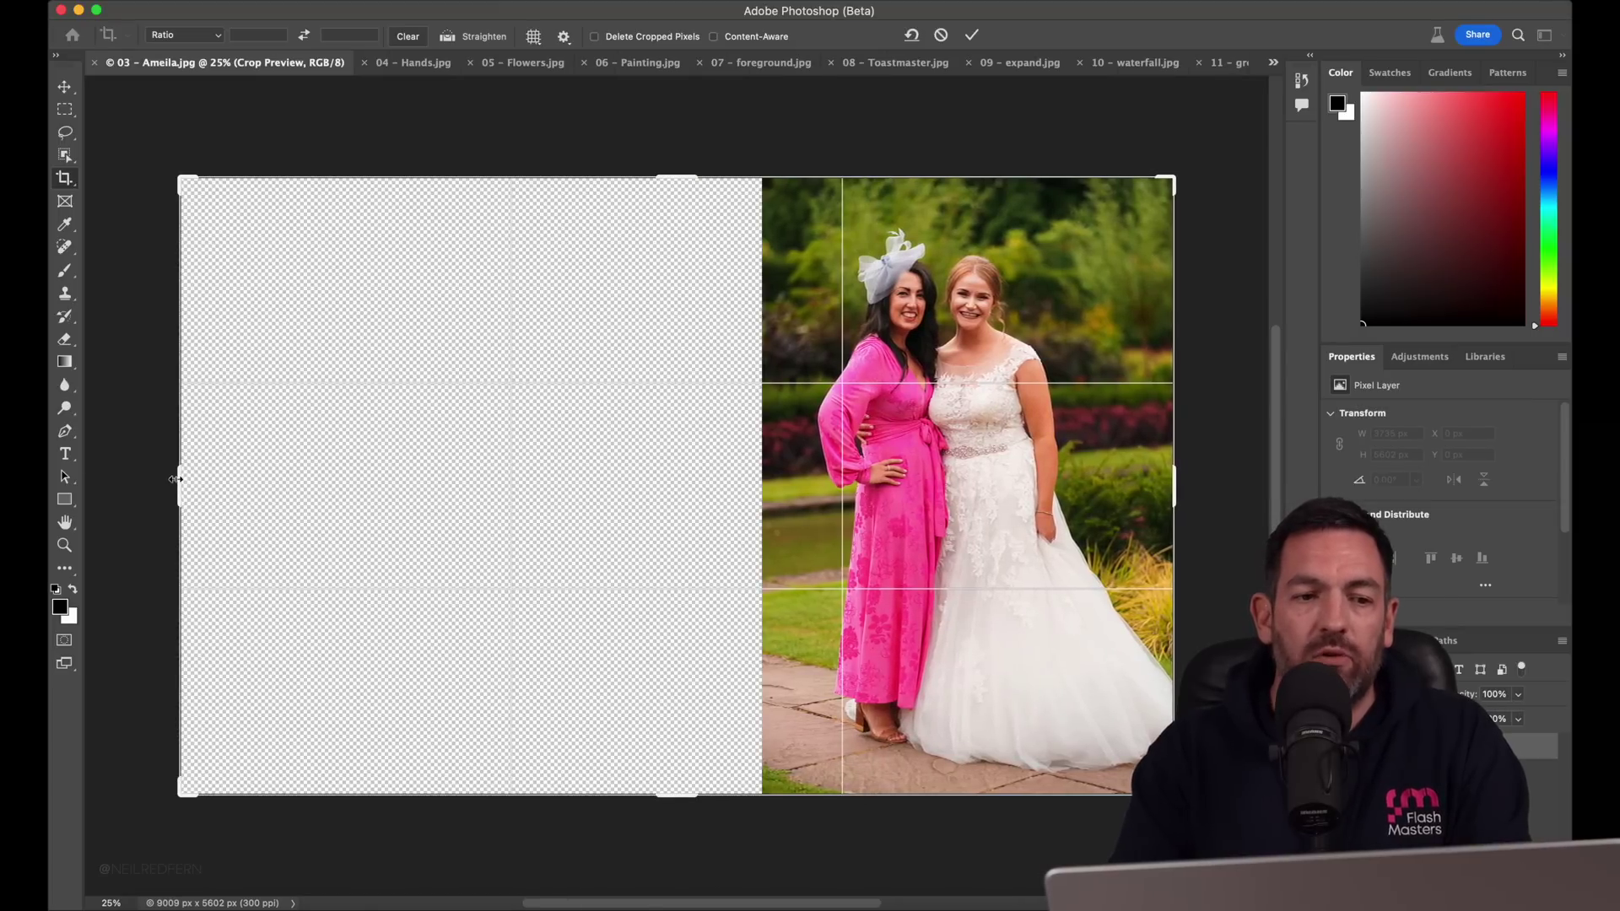
pyautogui.click(64, 109)
# - Select the empty left area and fill it with prompt-free Generative Fill
pyautogui.moveTo(153, 147); pyautogui.dragTo(746, 812)
pyautogui.moveTo(757, 696); pyautogui.dragTo(769, 699)
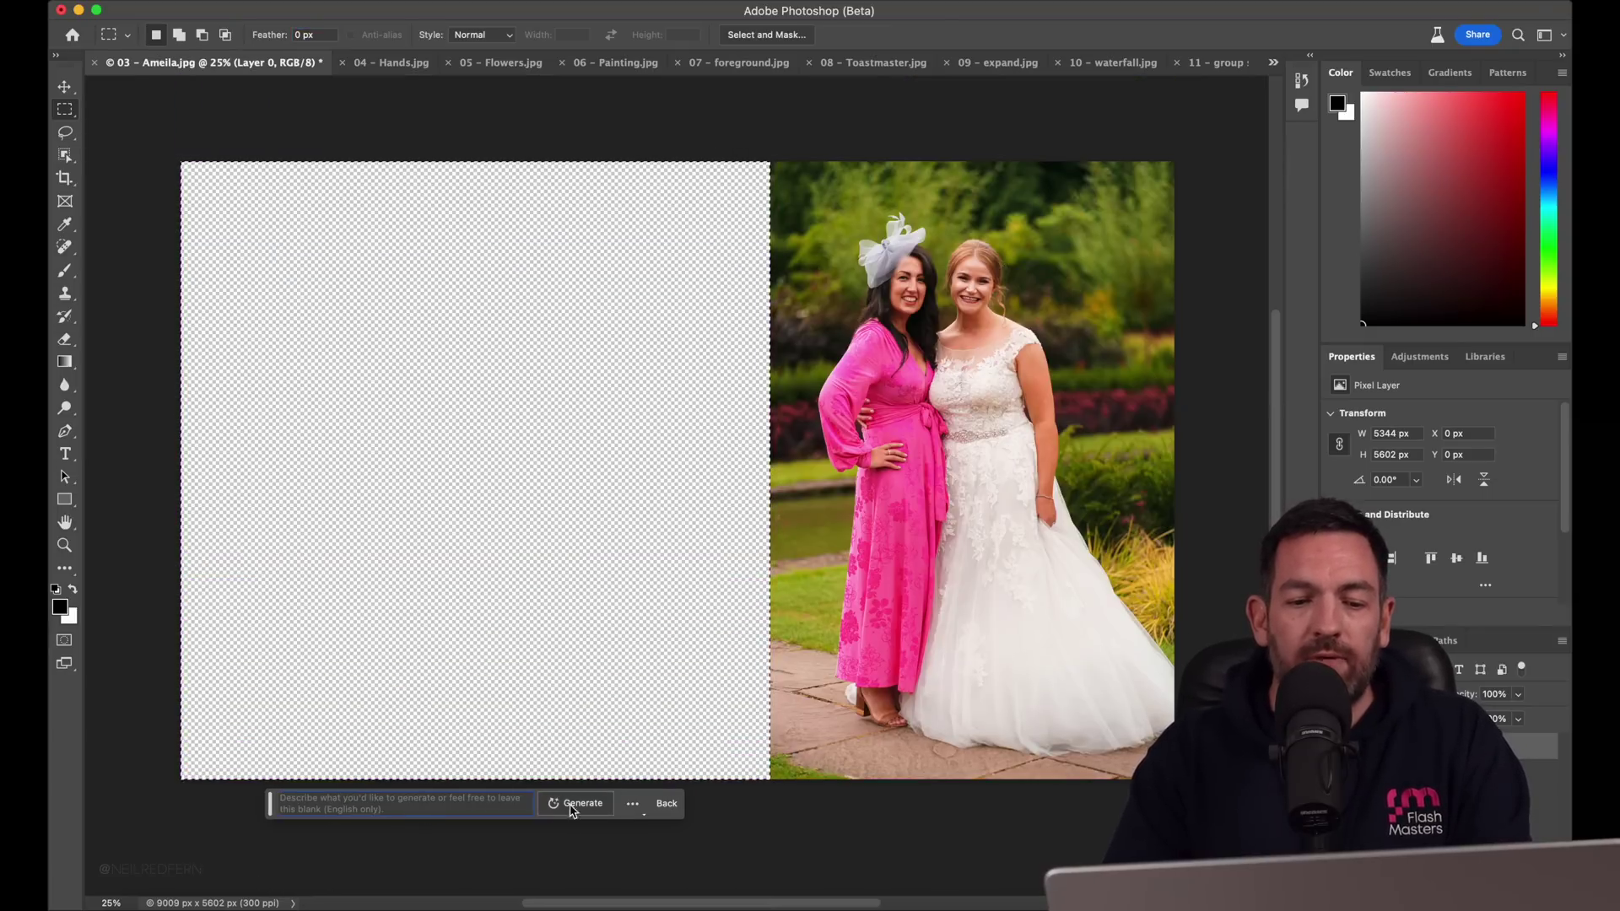
pyautogui.click(583, 803)
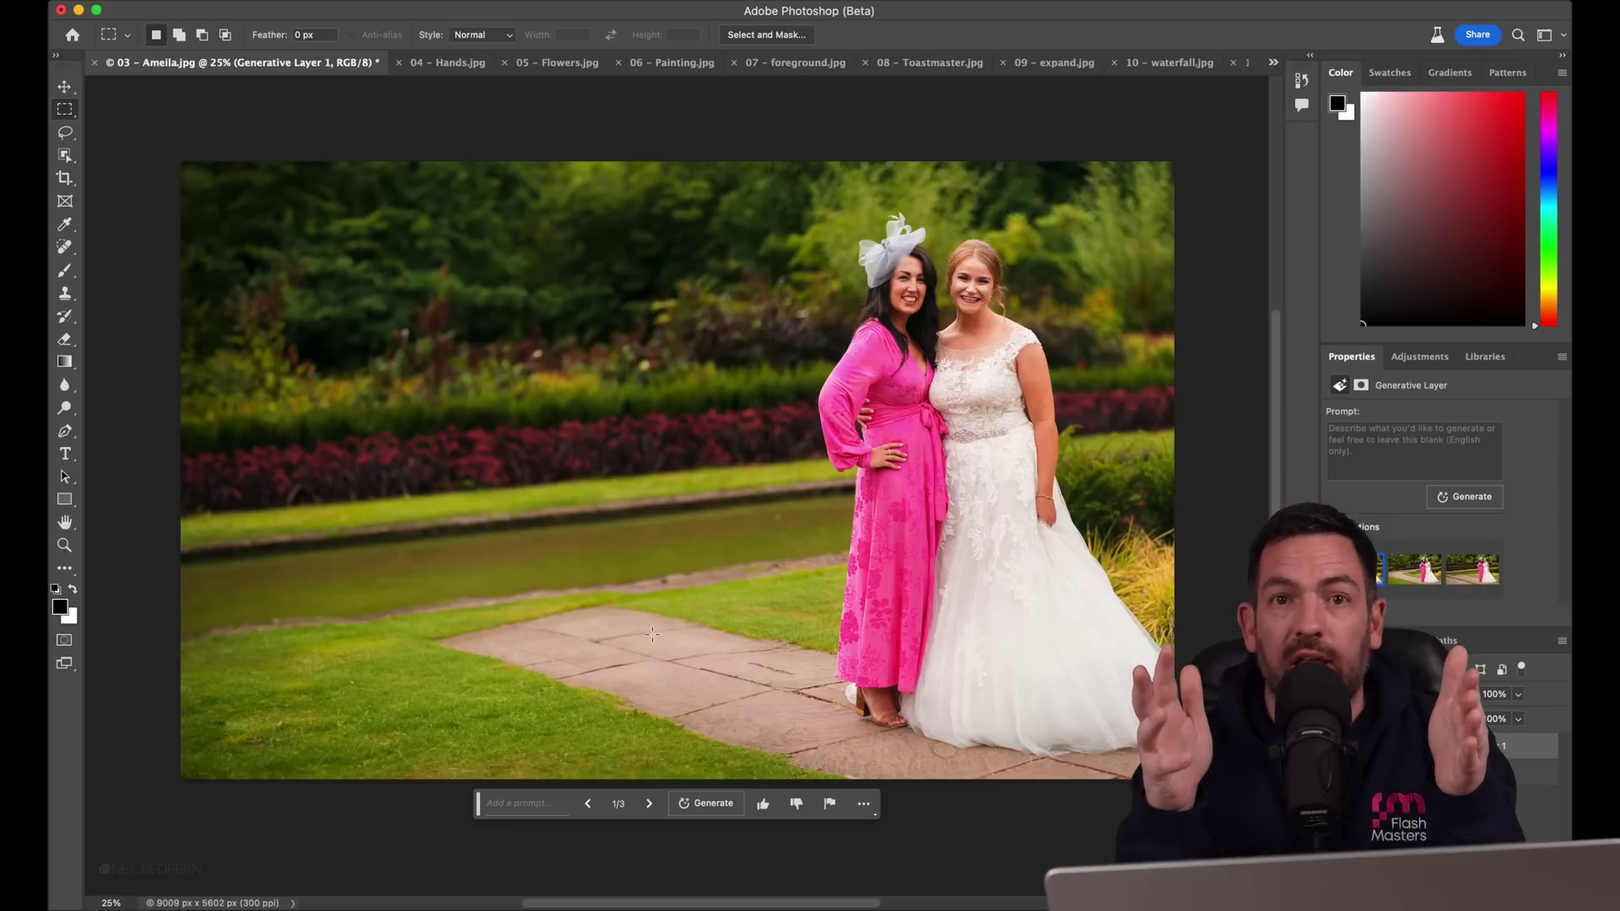
# - Inspect the generated garden and keep the third variation with paving
pyautogui.scroll(3, 651, 632)
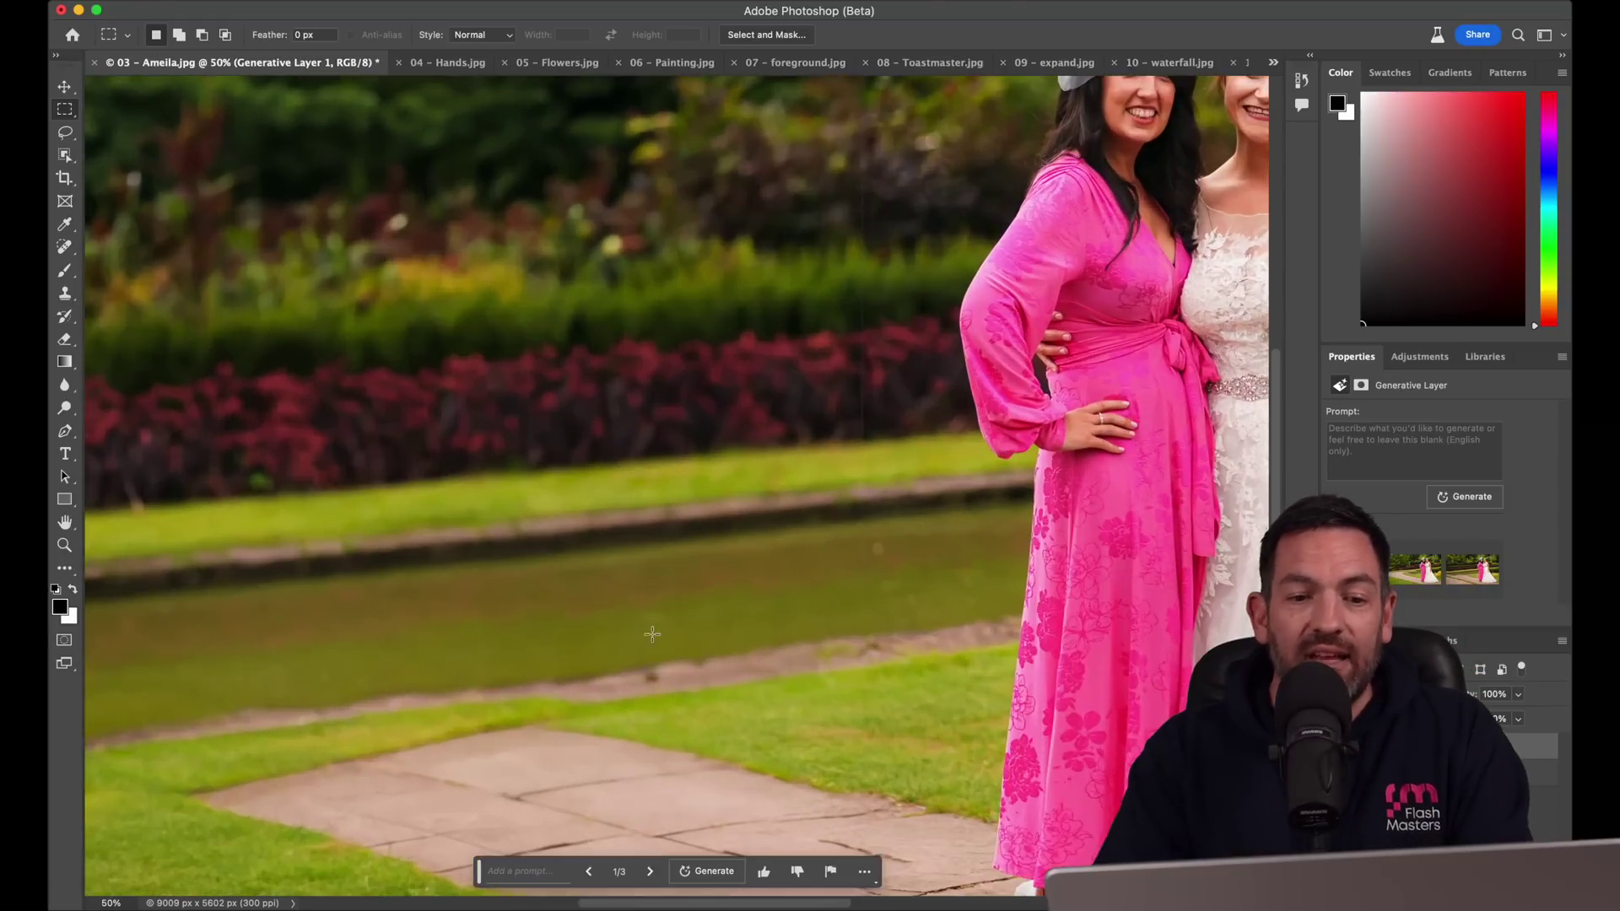
pyautogui.scroll(-5, 652, 633)
pyautogui.hscroll(3, 652, 634)
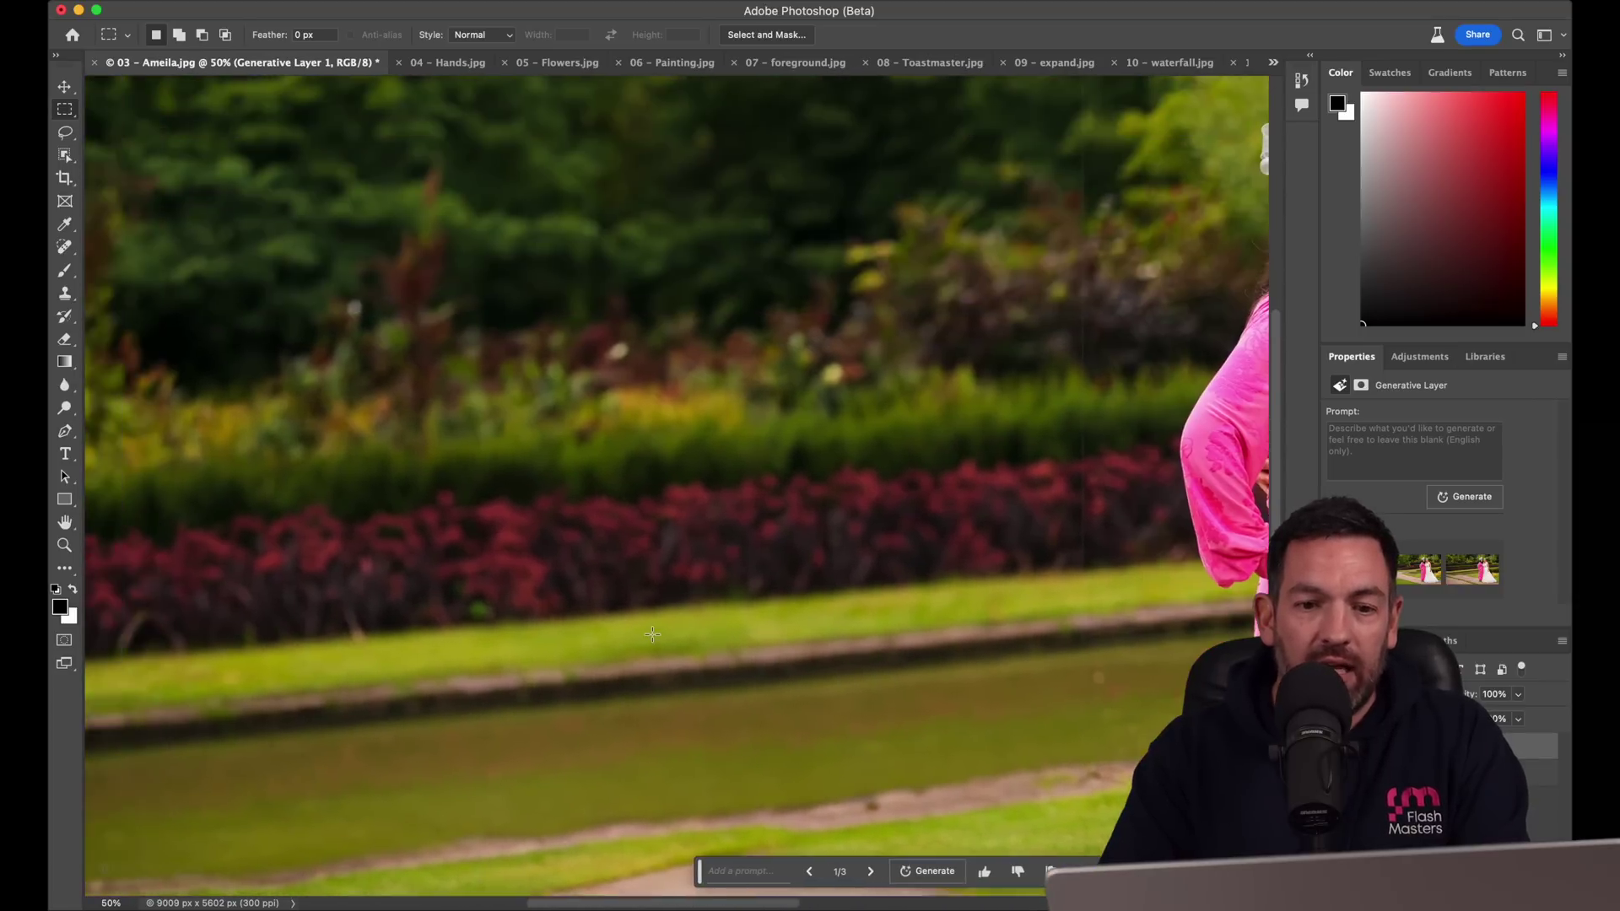
pyautogui.scroll(-3, 653, 634)
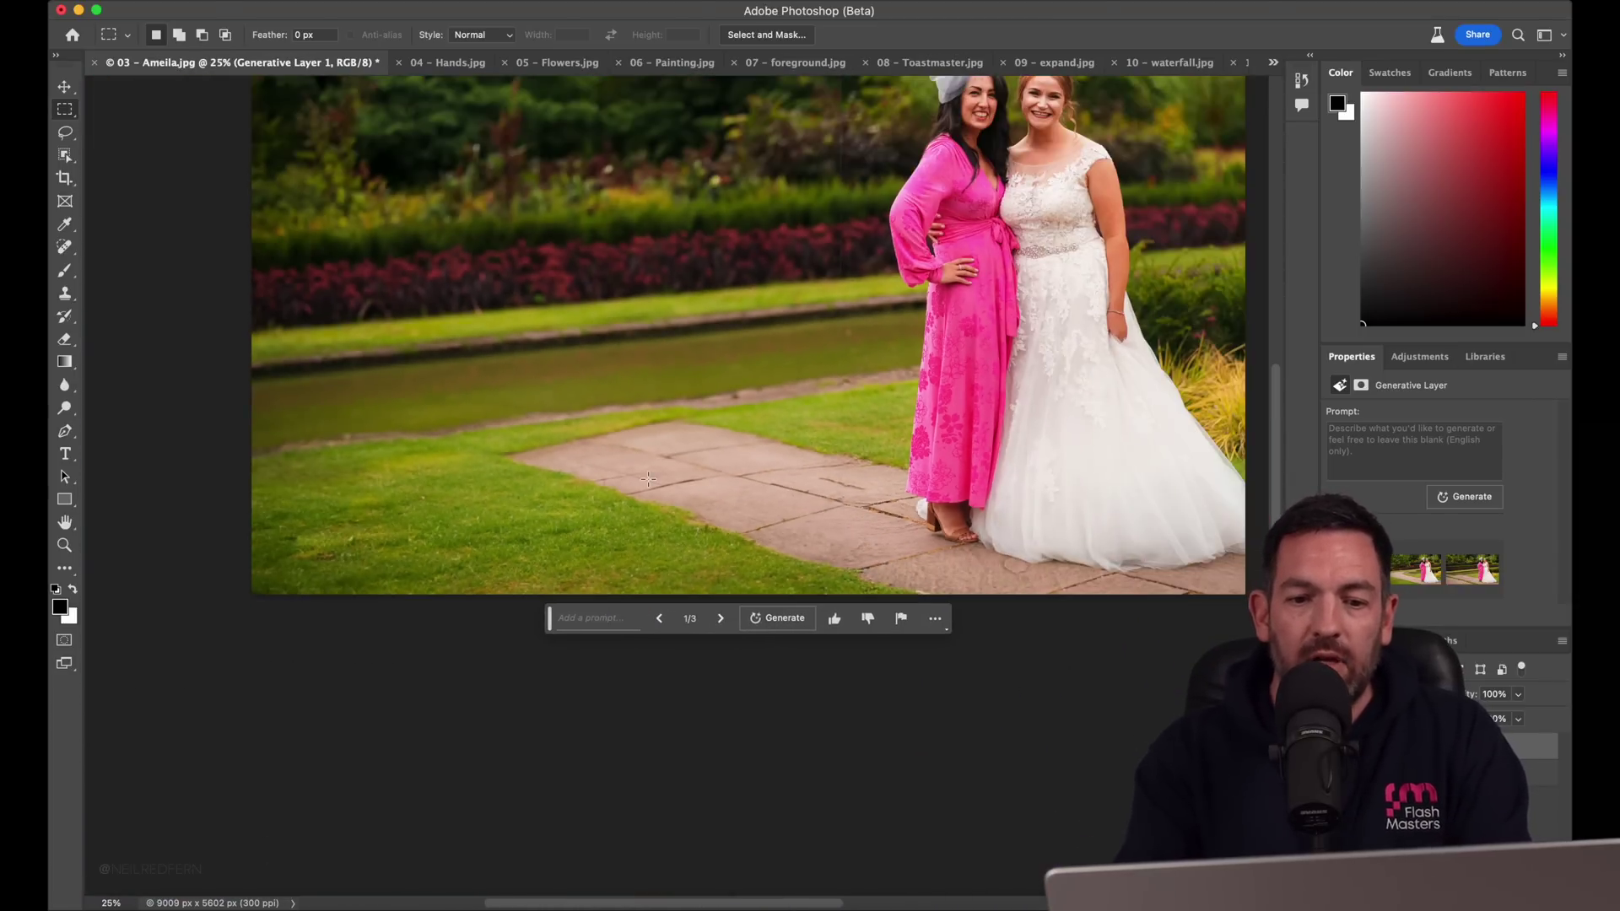
pyautogui.scroll(3, 648, 479)
pyautogui.hscroll(-8, 502, 385)
pyautogui.scroll(2, 502, 385)
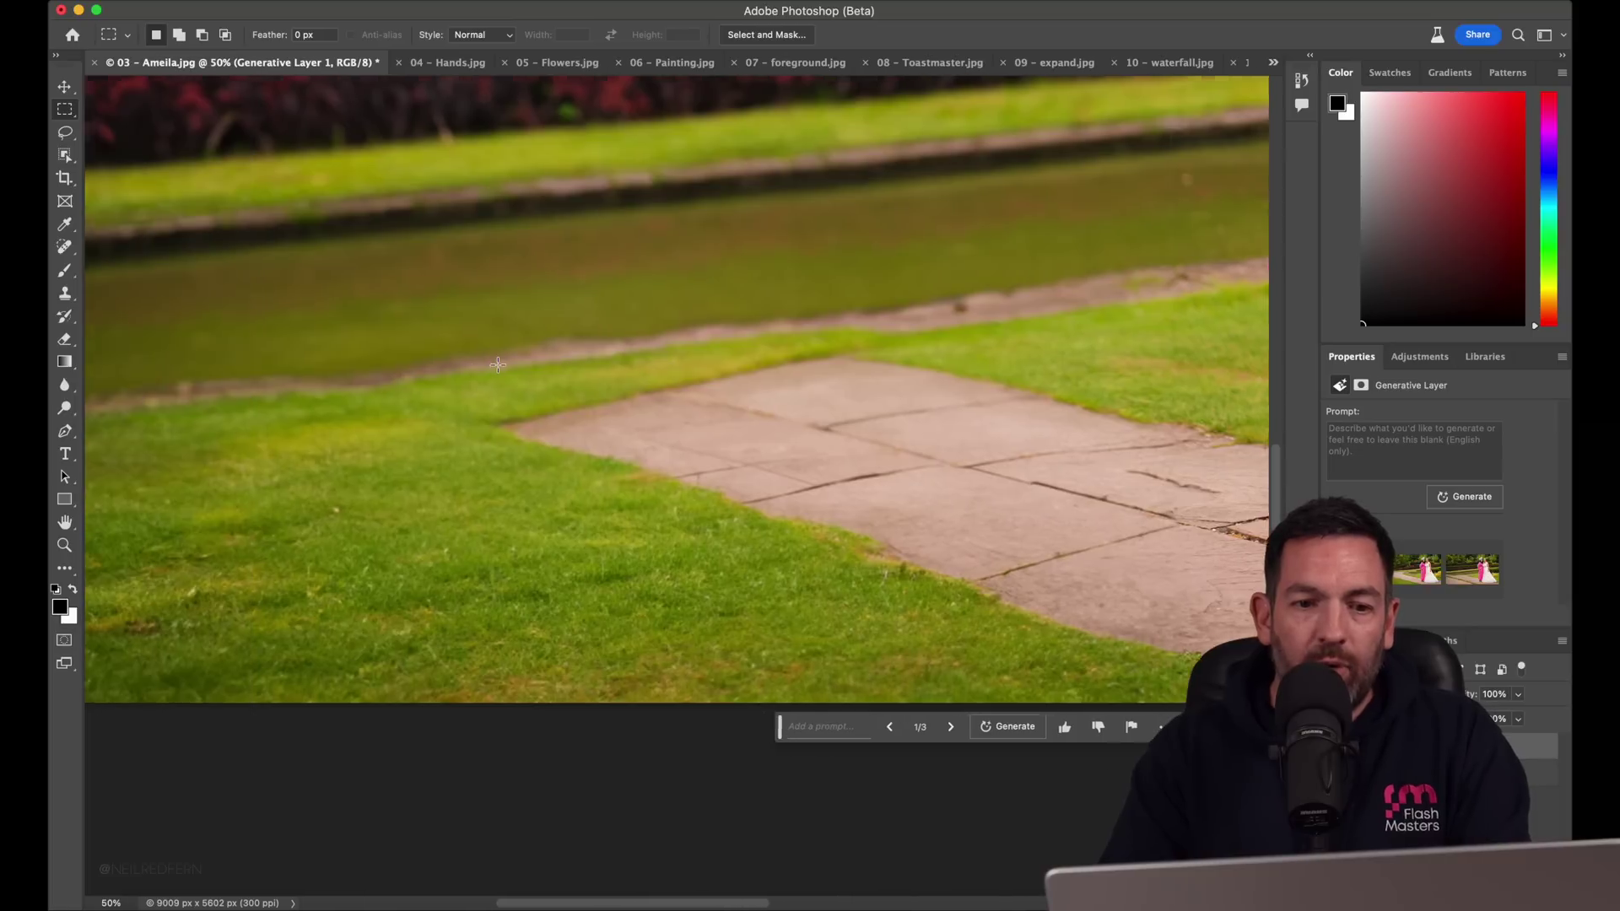
pyautogui.hscroll(4, 580, 396)
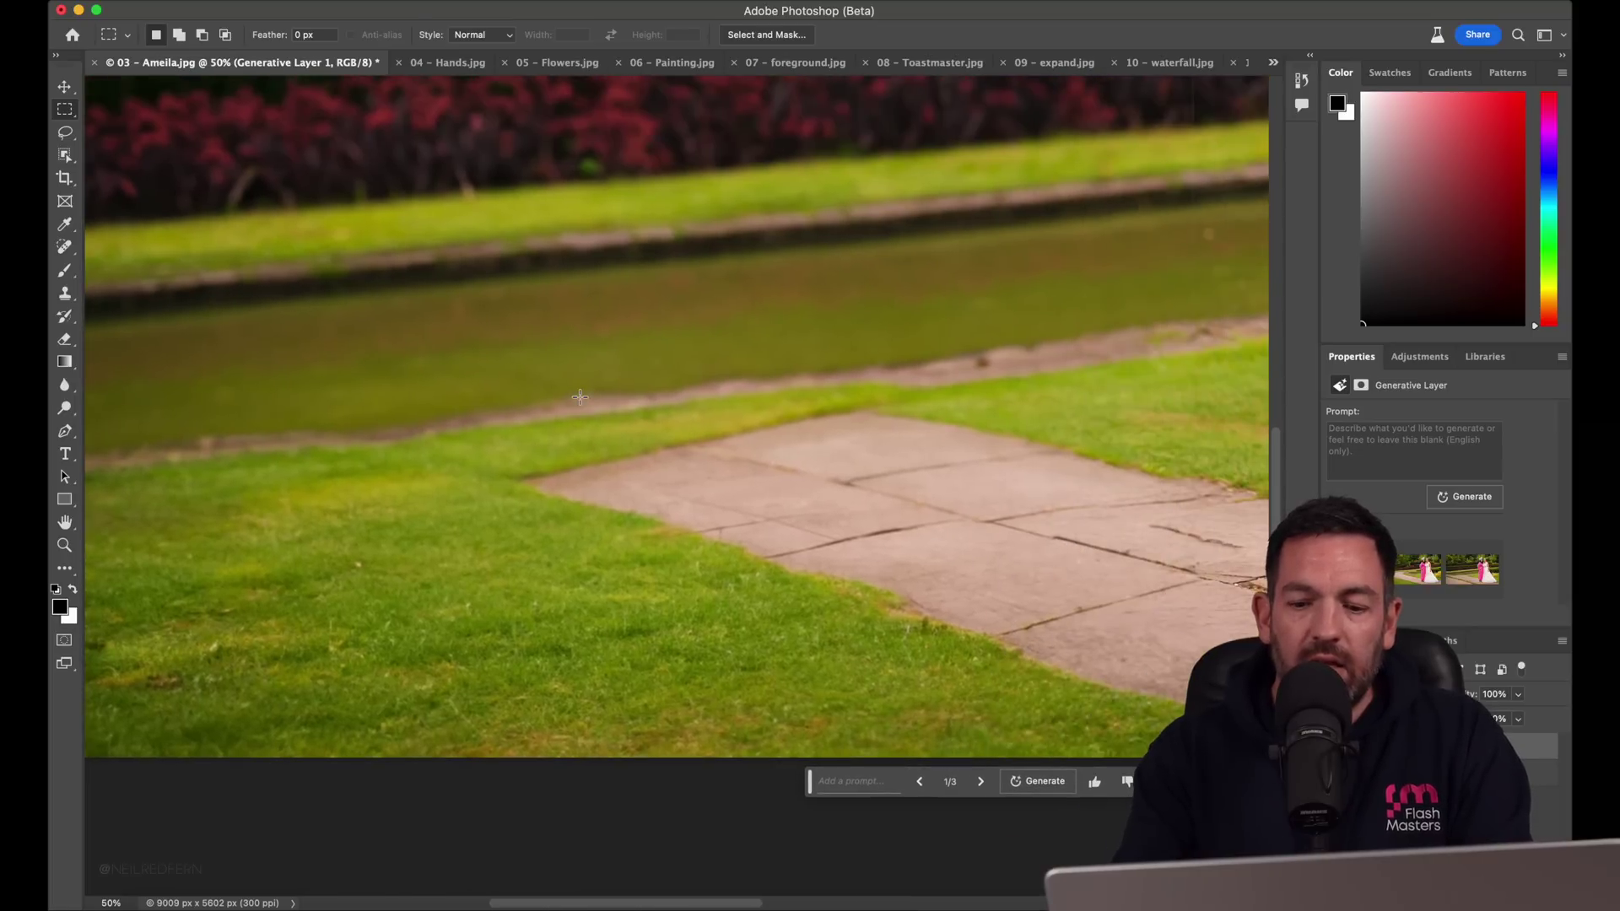
pyautogui.scroll(-3, 580, 397)
pyautogui.hscroll(4, 987, 521)
pyautogui.scroll(4, 987, 521)
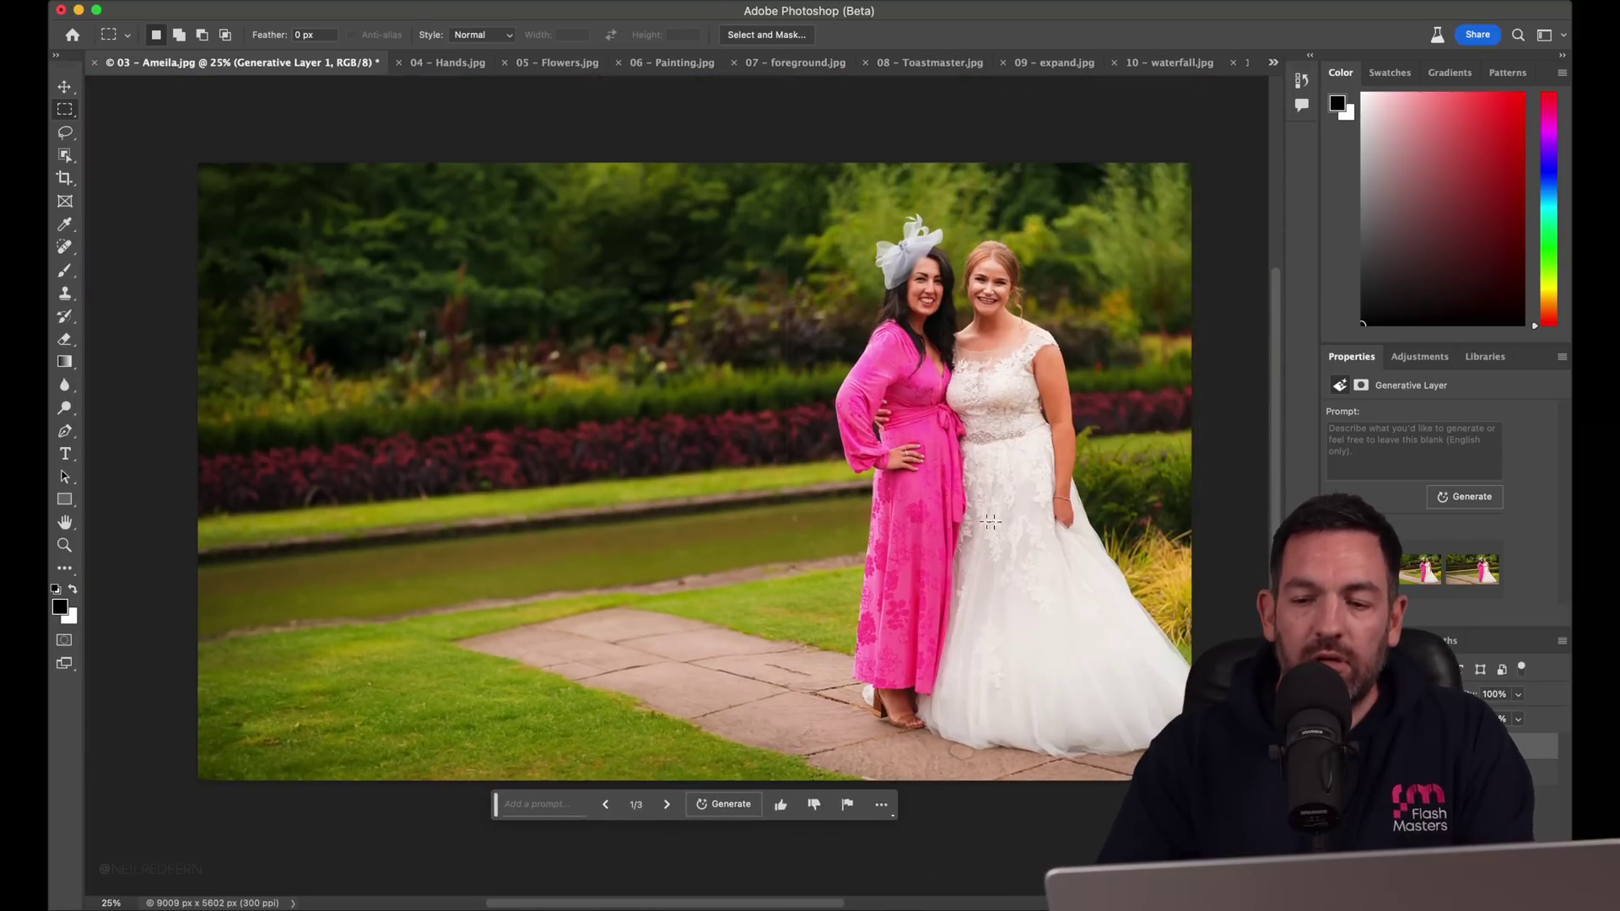
pyautogui.click(1405, 574)
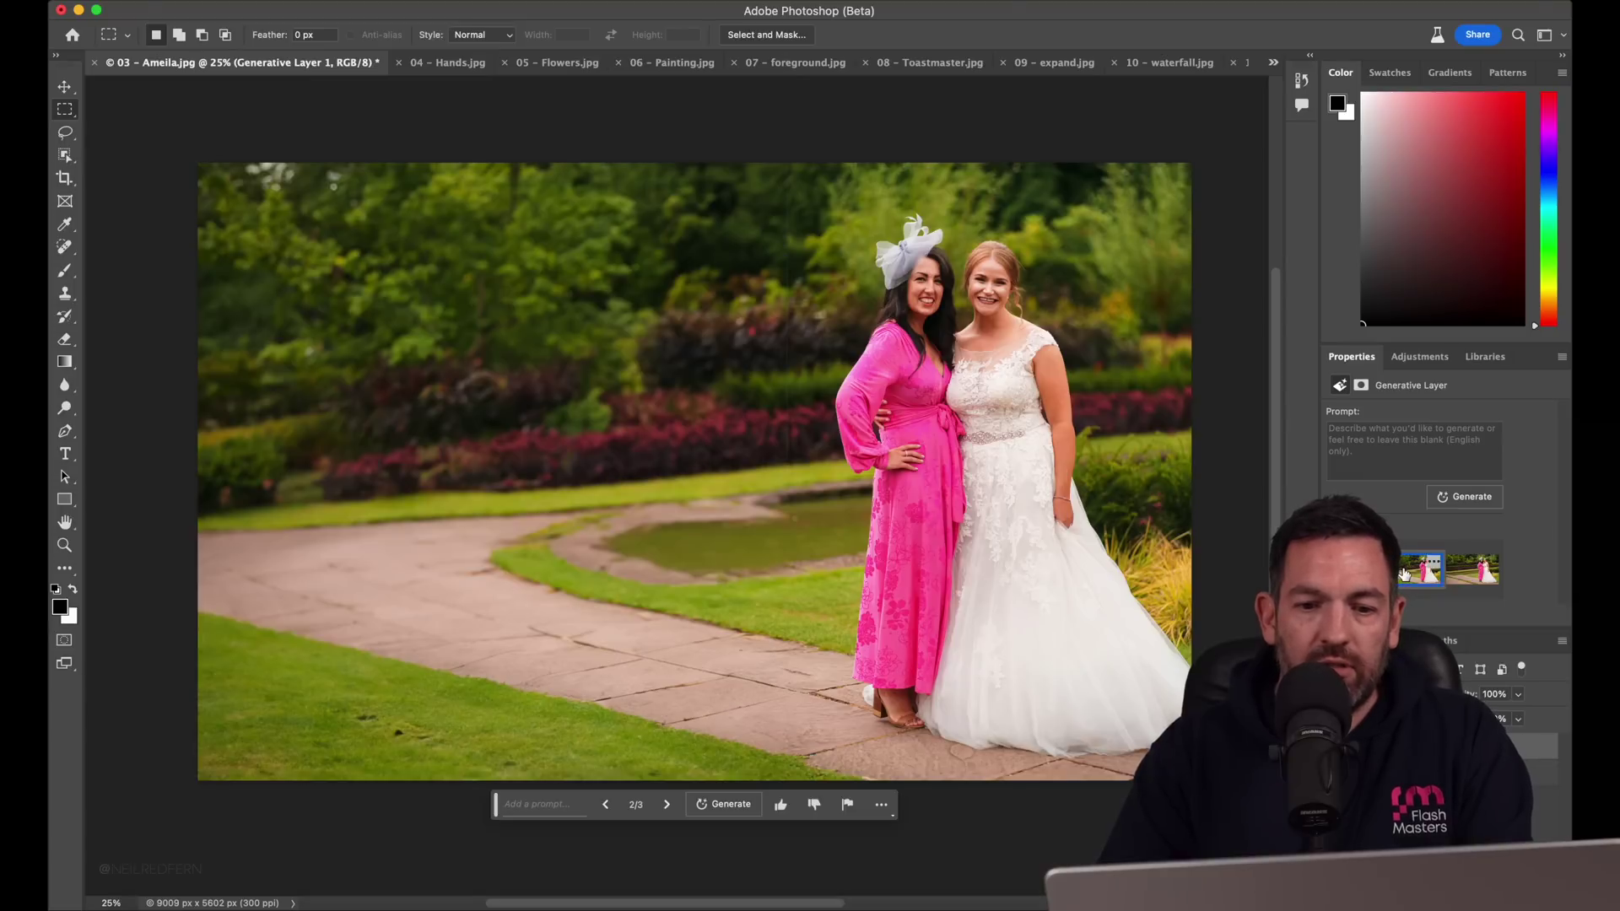
pyautogui.click(1470, 580)
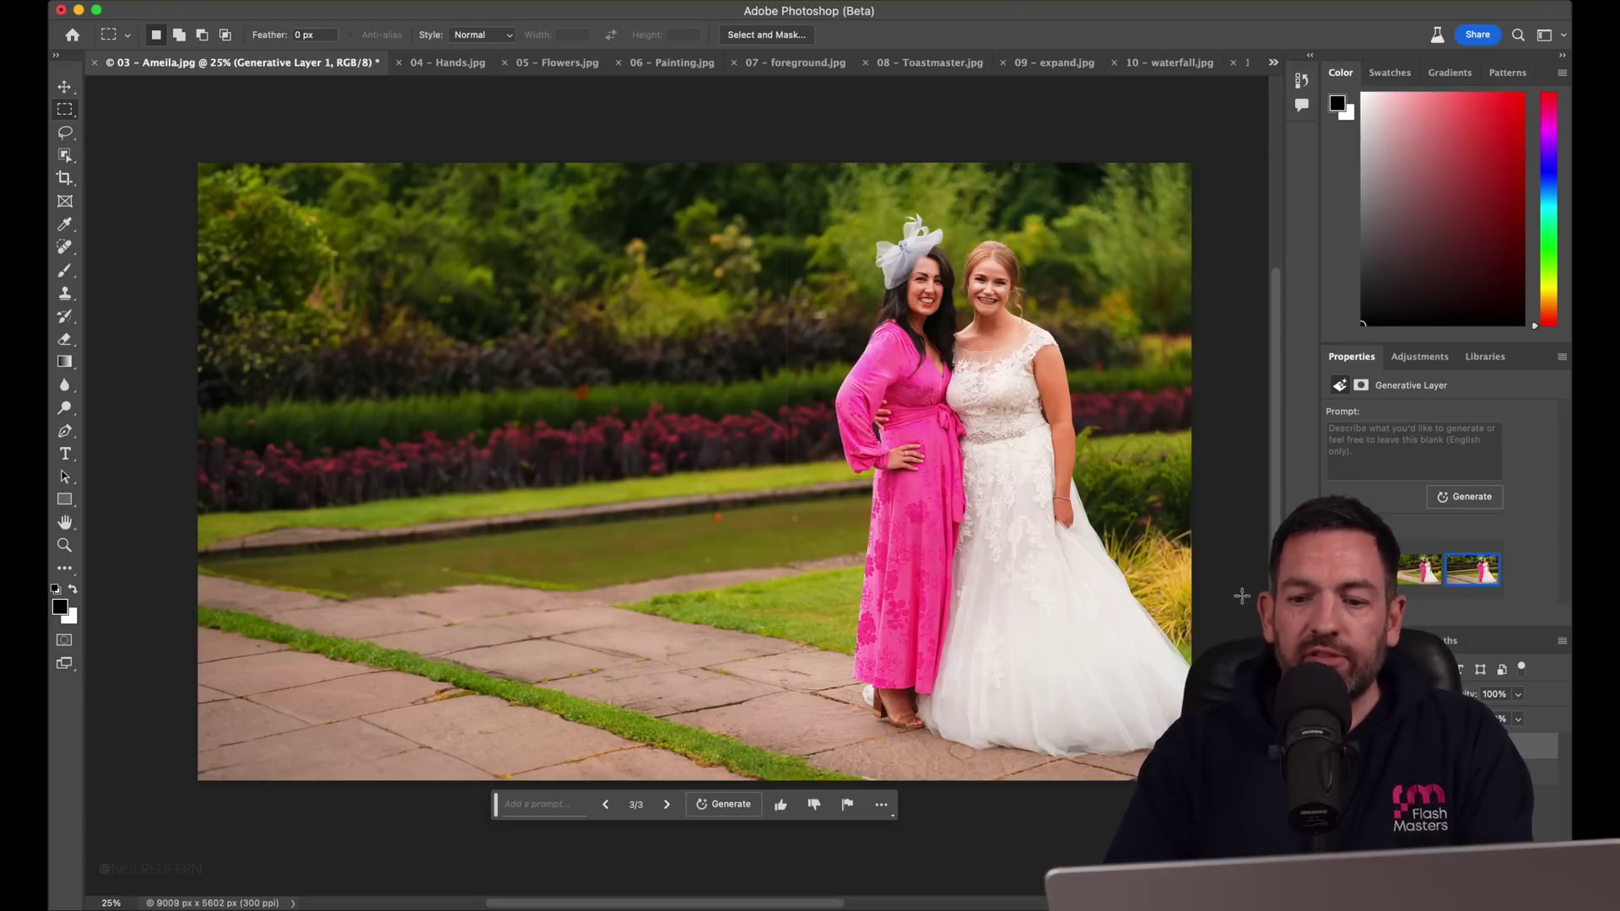
pyautogui.press('super+comma')
pyautogui.press('super+comma')
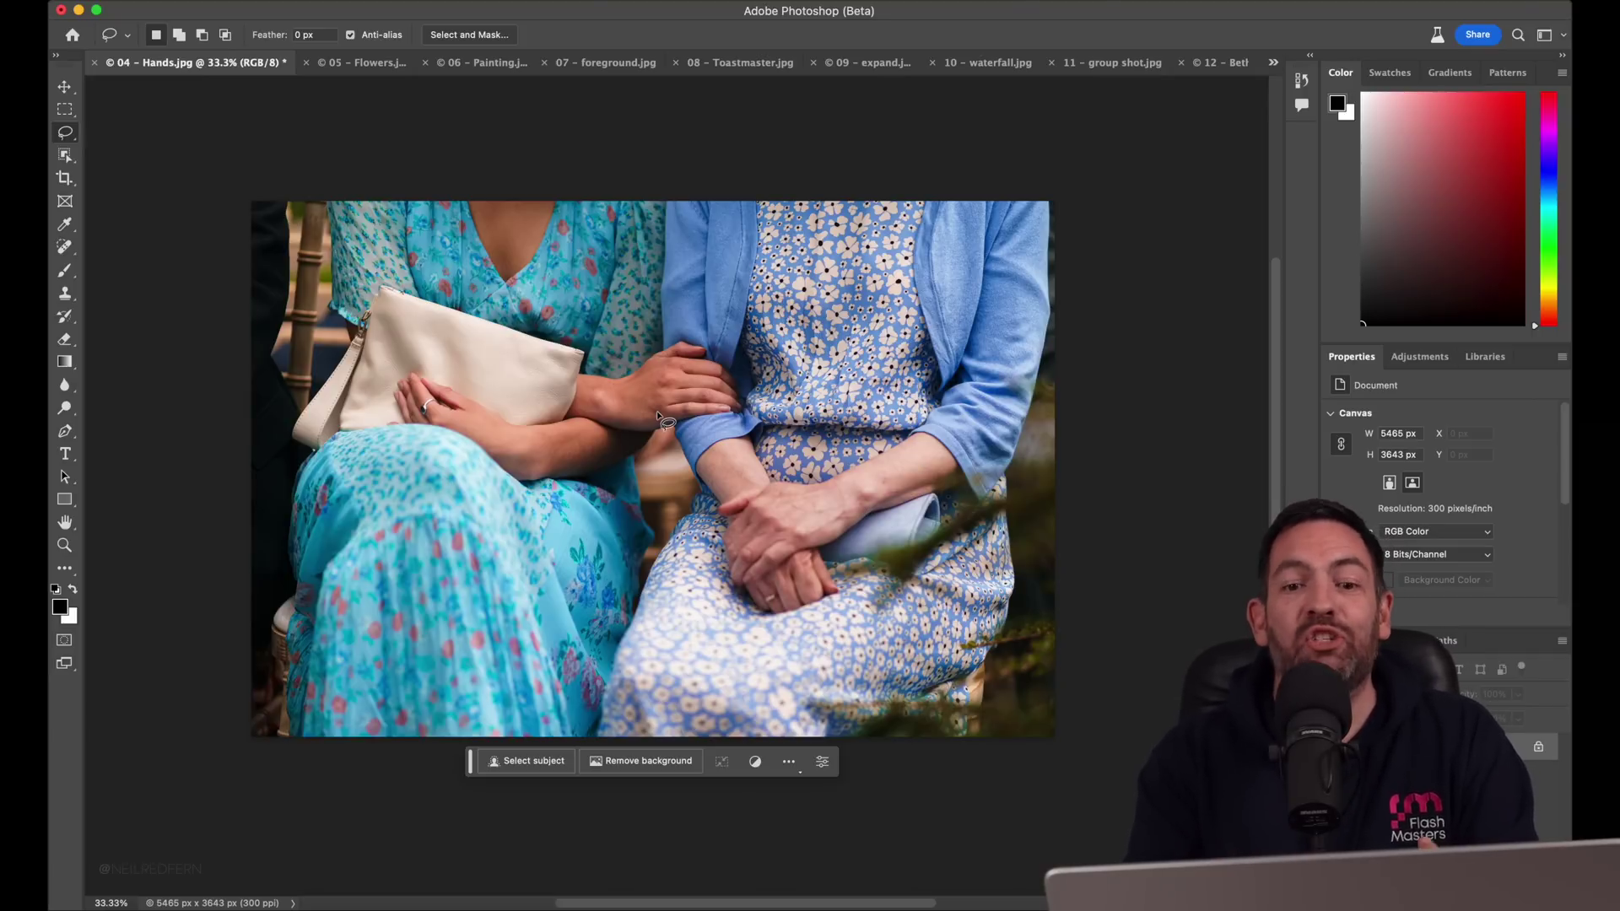
# - Zoom in and lasso the fingers of the hand on the blue sleeve
pyautogui.scroll(3, 658, 416)
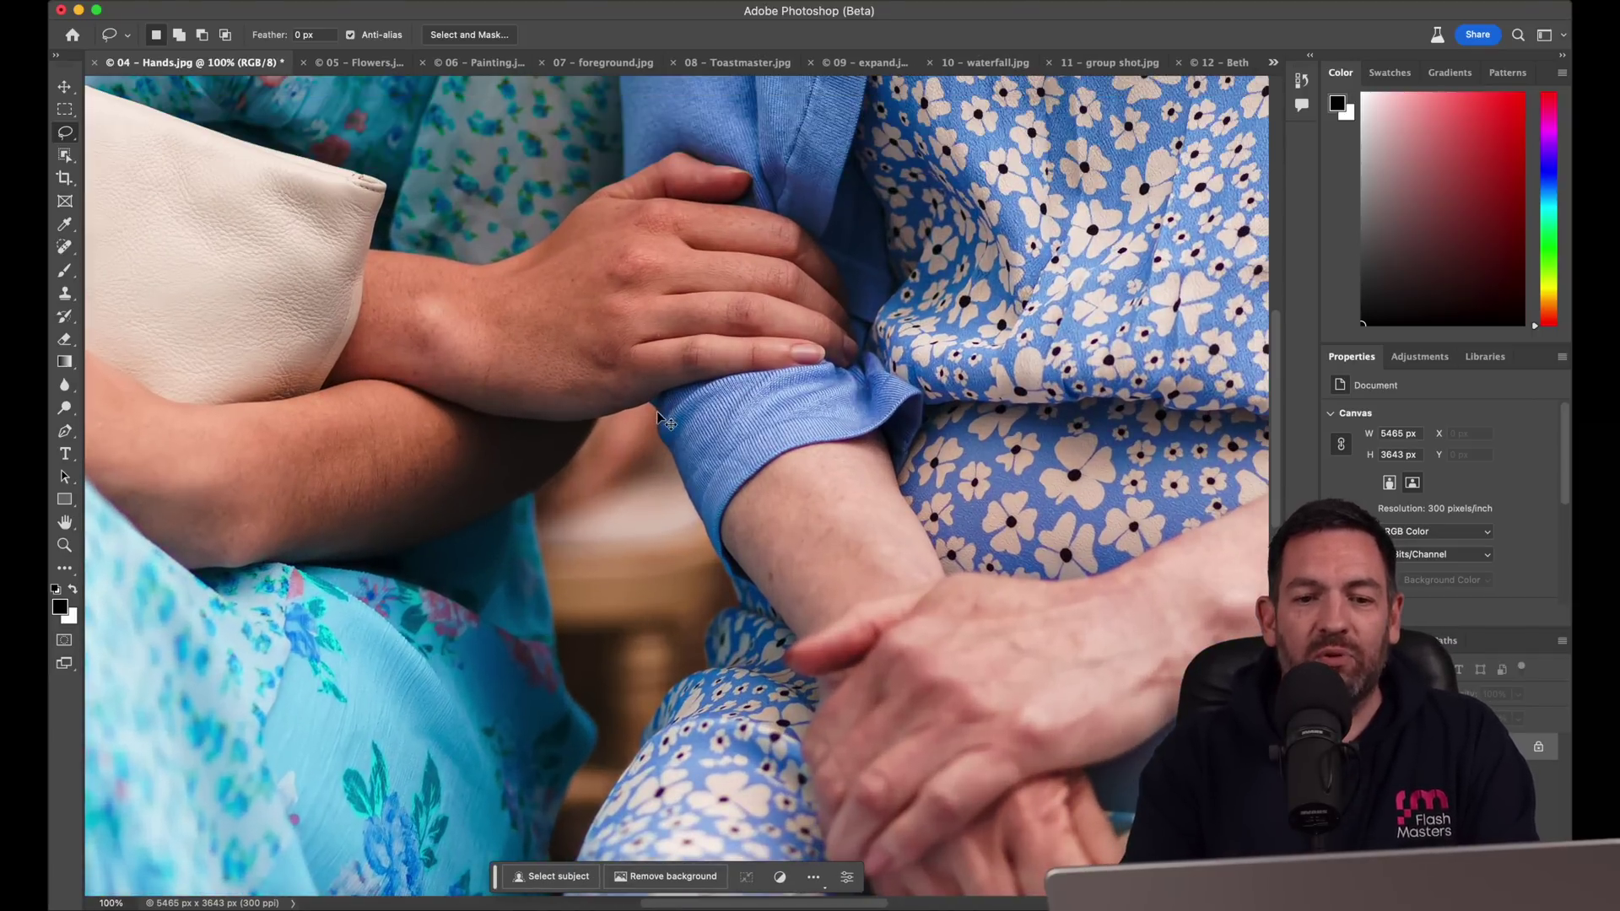
pyautogui.scroll(3, 658, 415)
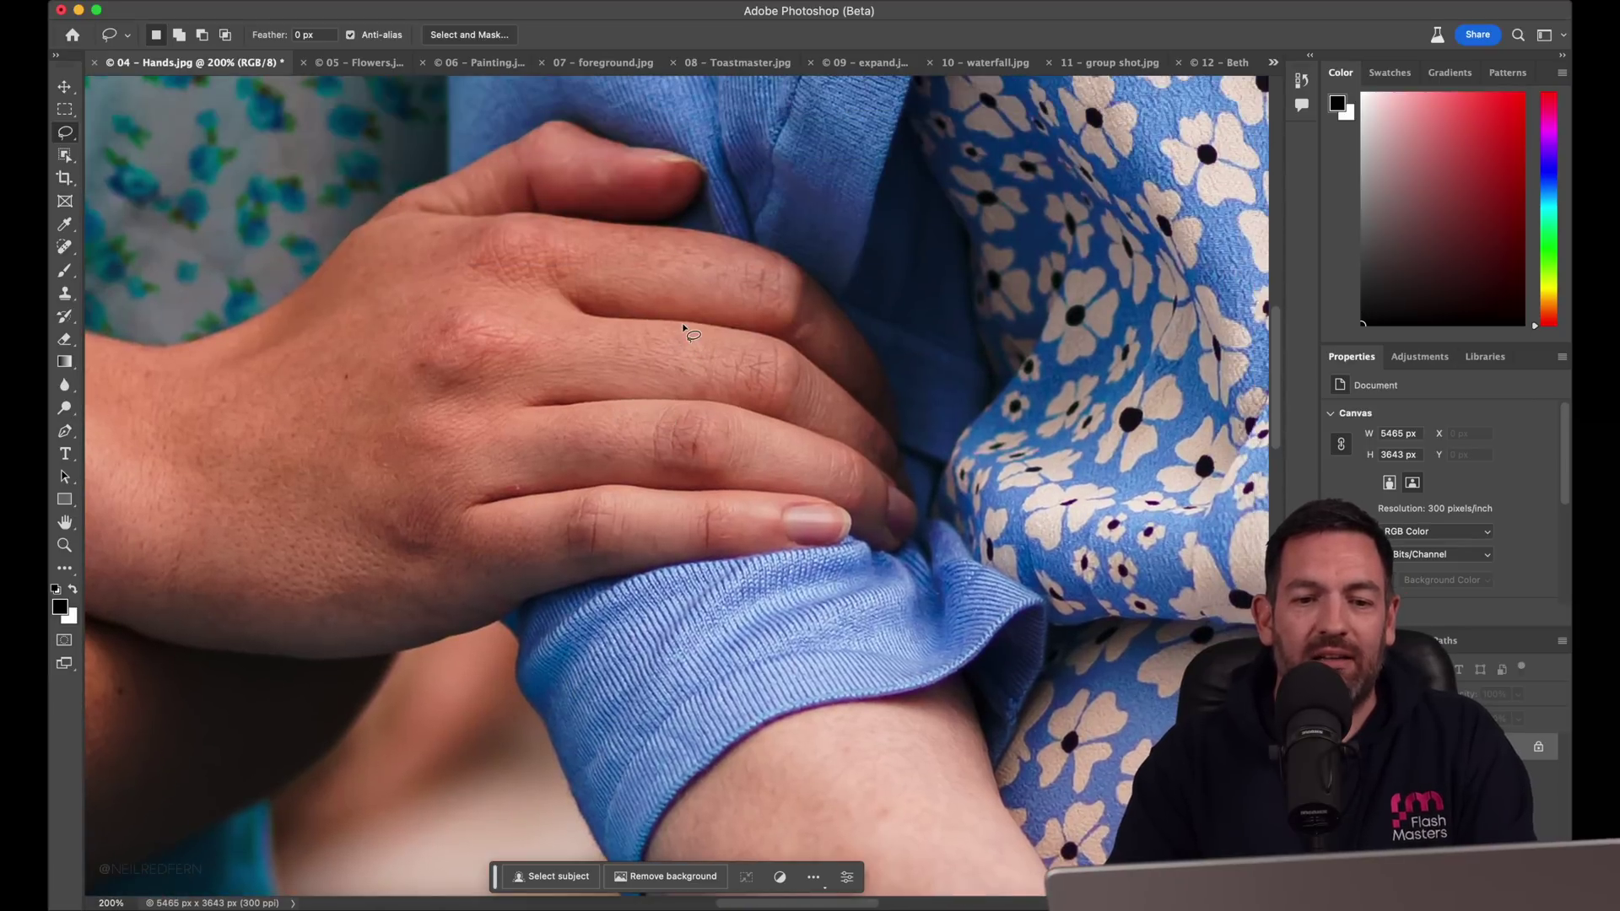
pyautogui.moveTo(666, 307)
pyautogui.mouseDown()
pyautogui.moveTo(624, 280)
pyautogui.moveTo(592, 306)
pyautogui.moveTo(571, 388)
pyautogui.moveTo(593, 467)
pyautogui.moveTo(691, 415)
pyautogui.moveTo(694, 277)
pyautogui.moveTo(579, 268)
pyautogui.moveTo(628, 245)
pyautogui.mouseUp()
pyautogui.click(723, 350)
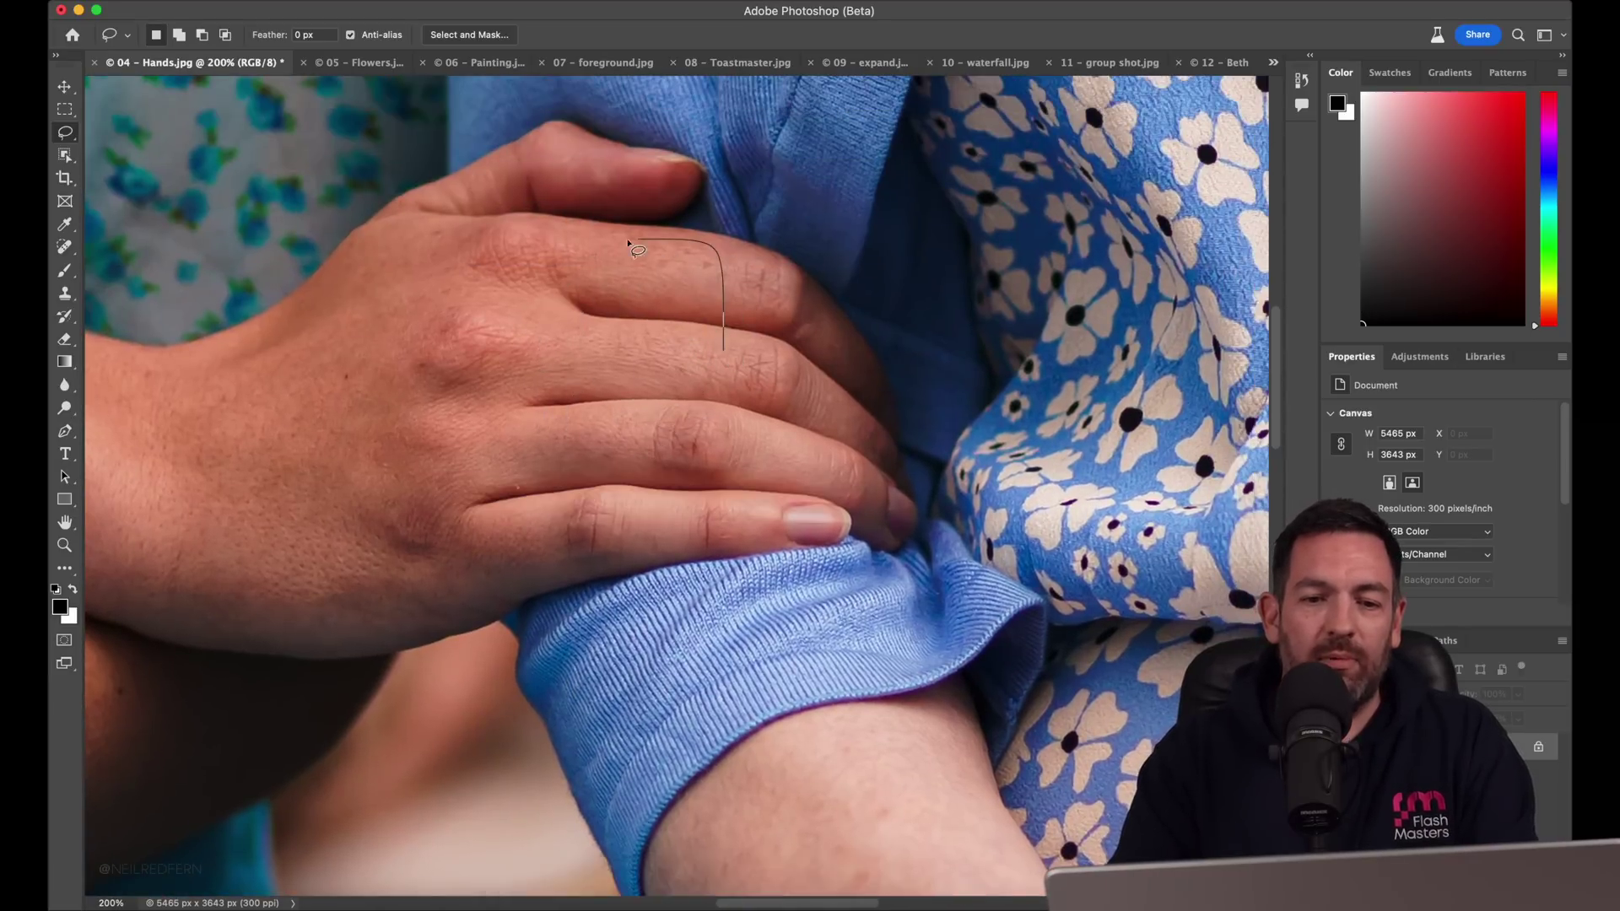
pyautogui.moveTo(579, 490); pyautogui.dragTo(724, 348)
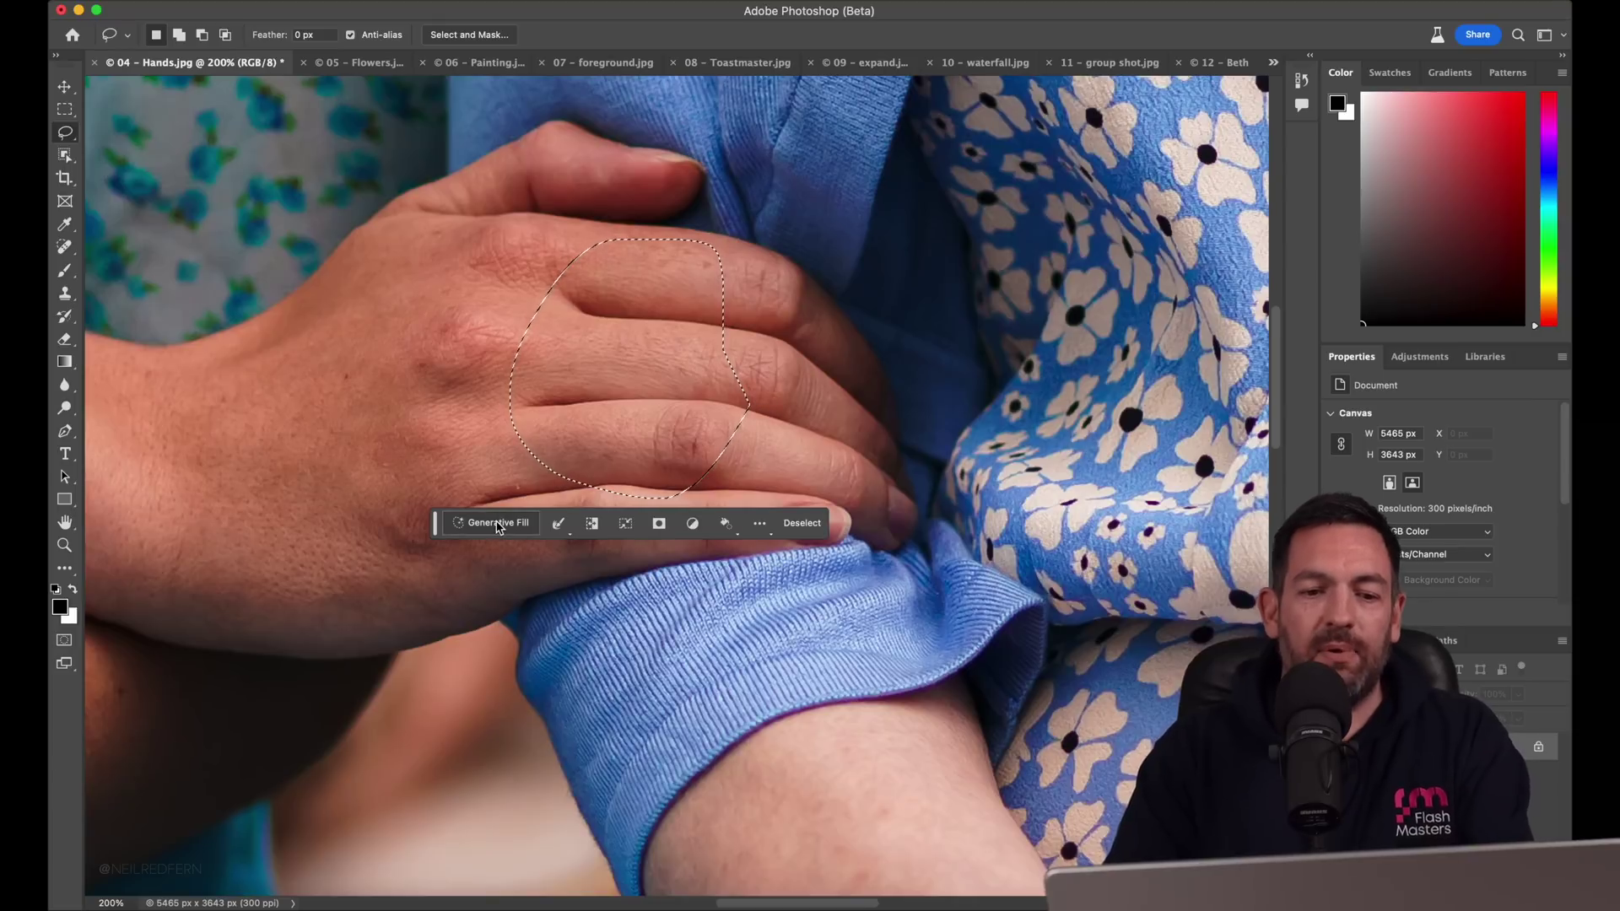
# - Generate a ring with the prompt 'put ring on finger' and keep variation 2
pyautogui.click(496, 521)
pyautogui.write('ring on finger')
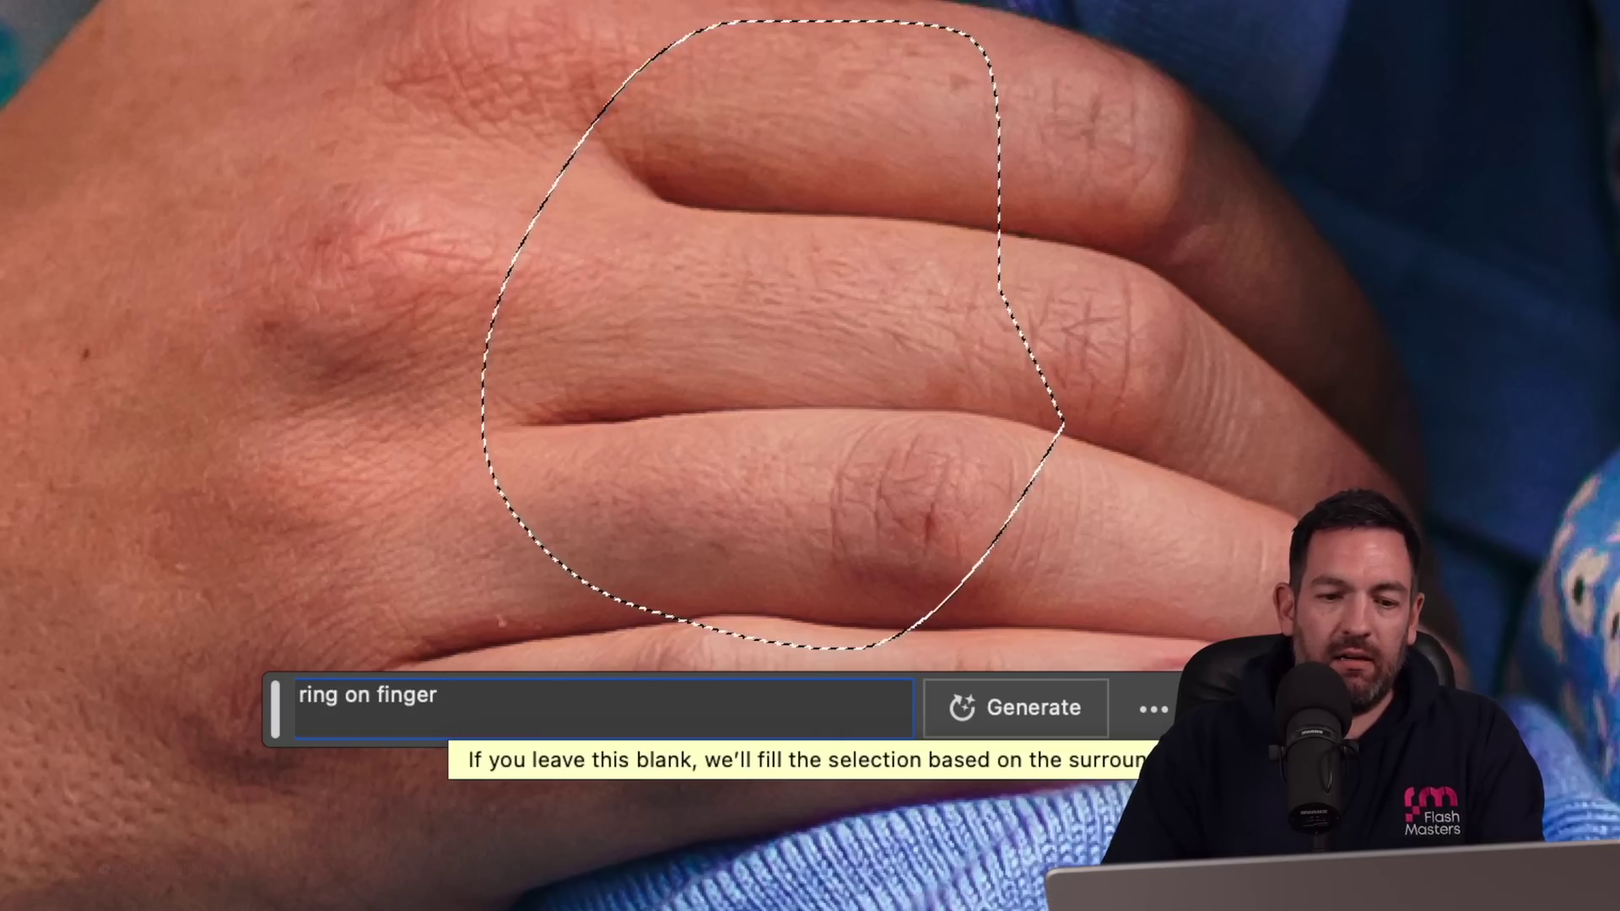
pyautogui.press('Return')
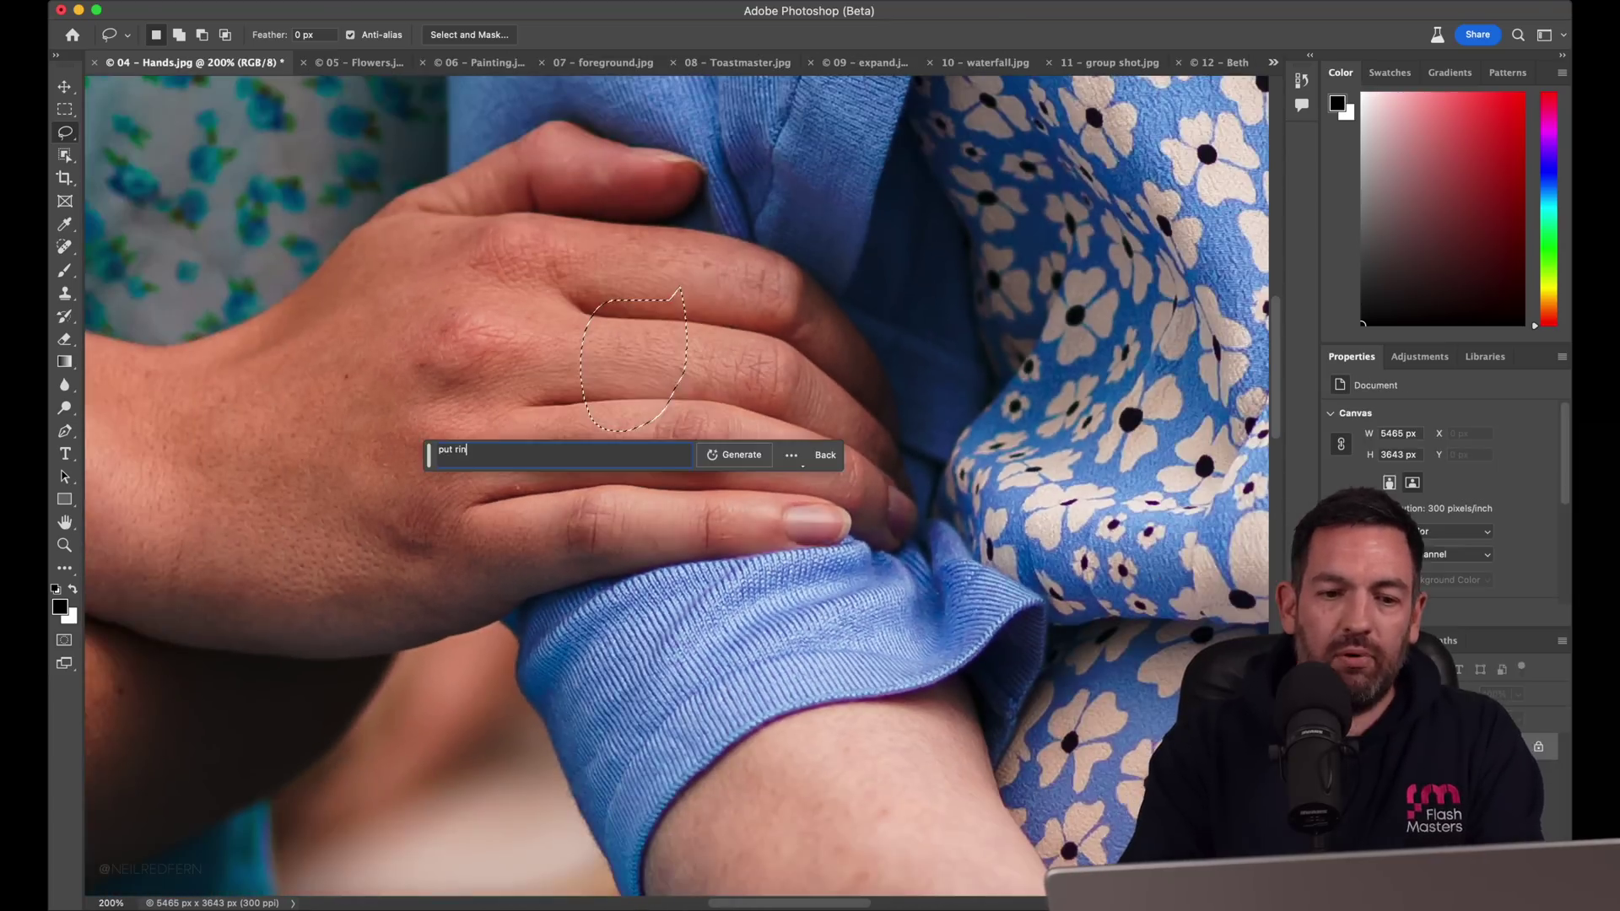
pyautogui.write('er')
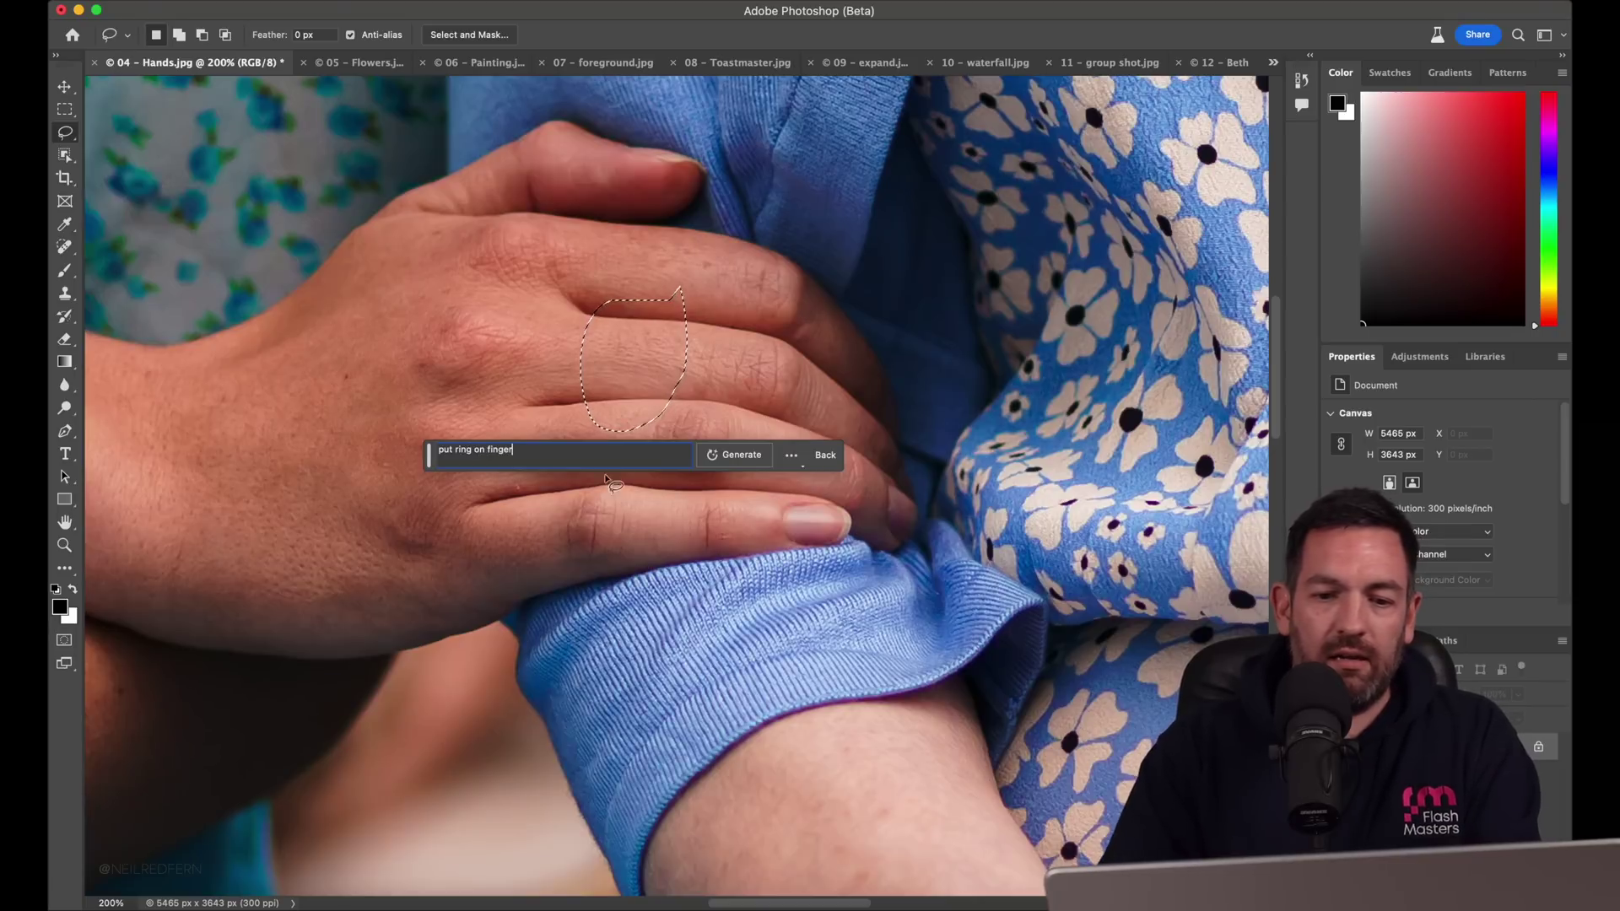
pyautogui.click(735, 455)
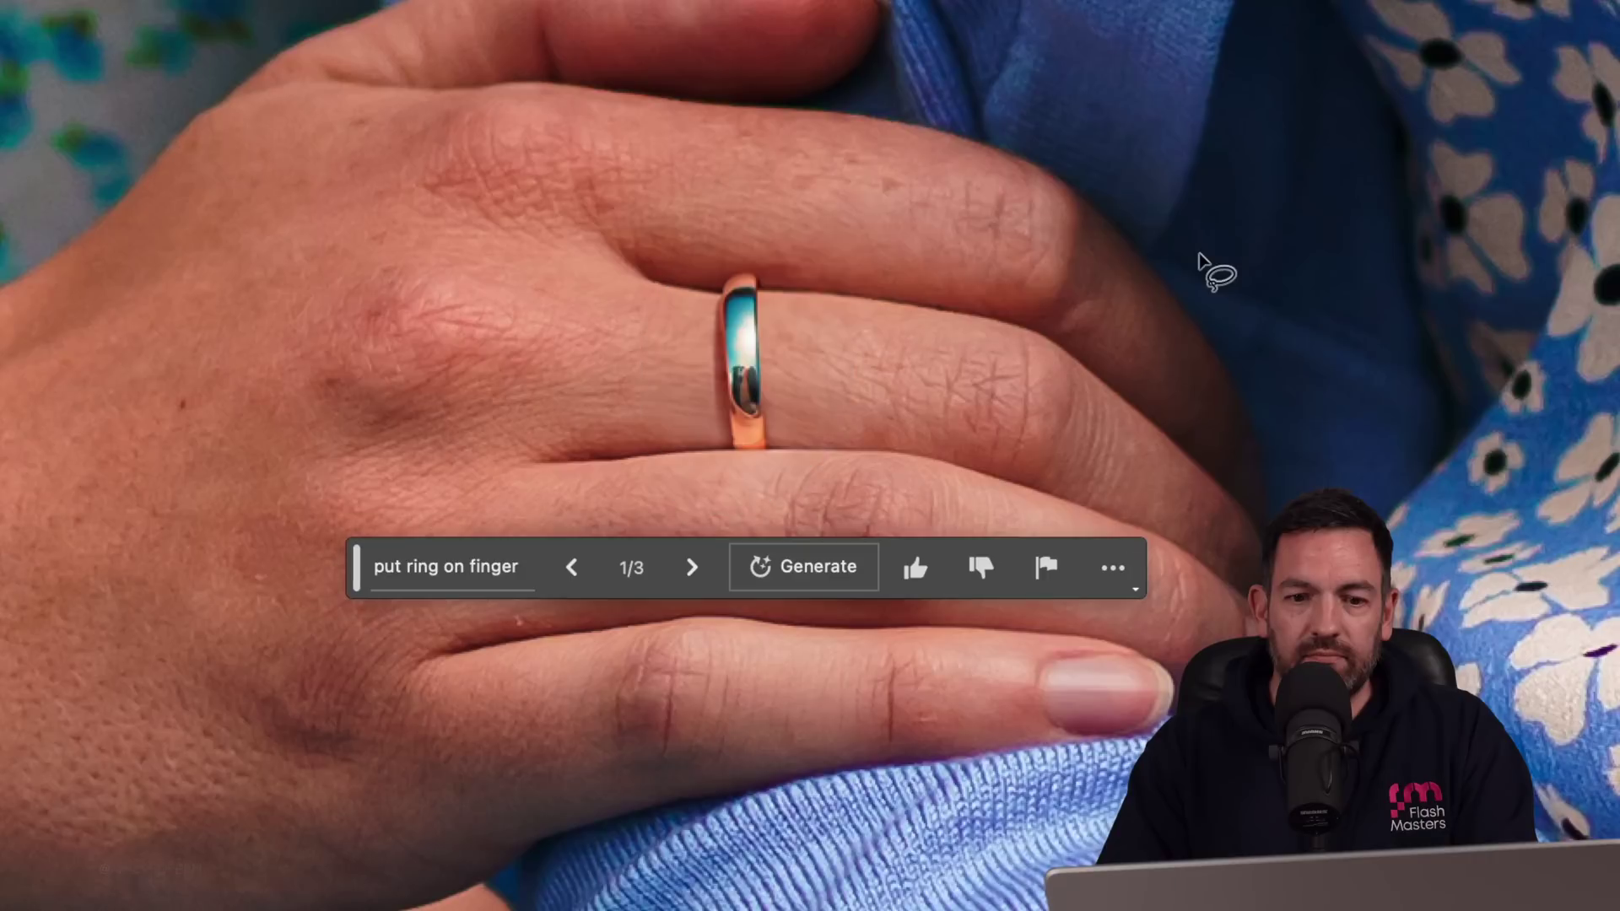
pyautogui.click(692, 567)
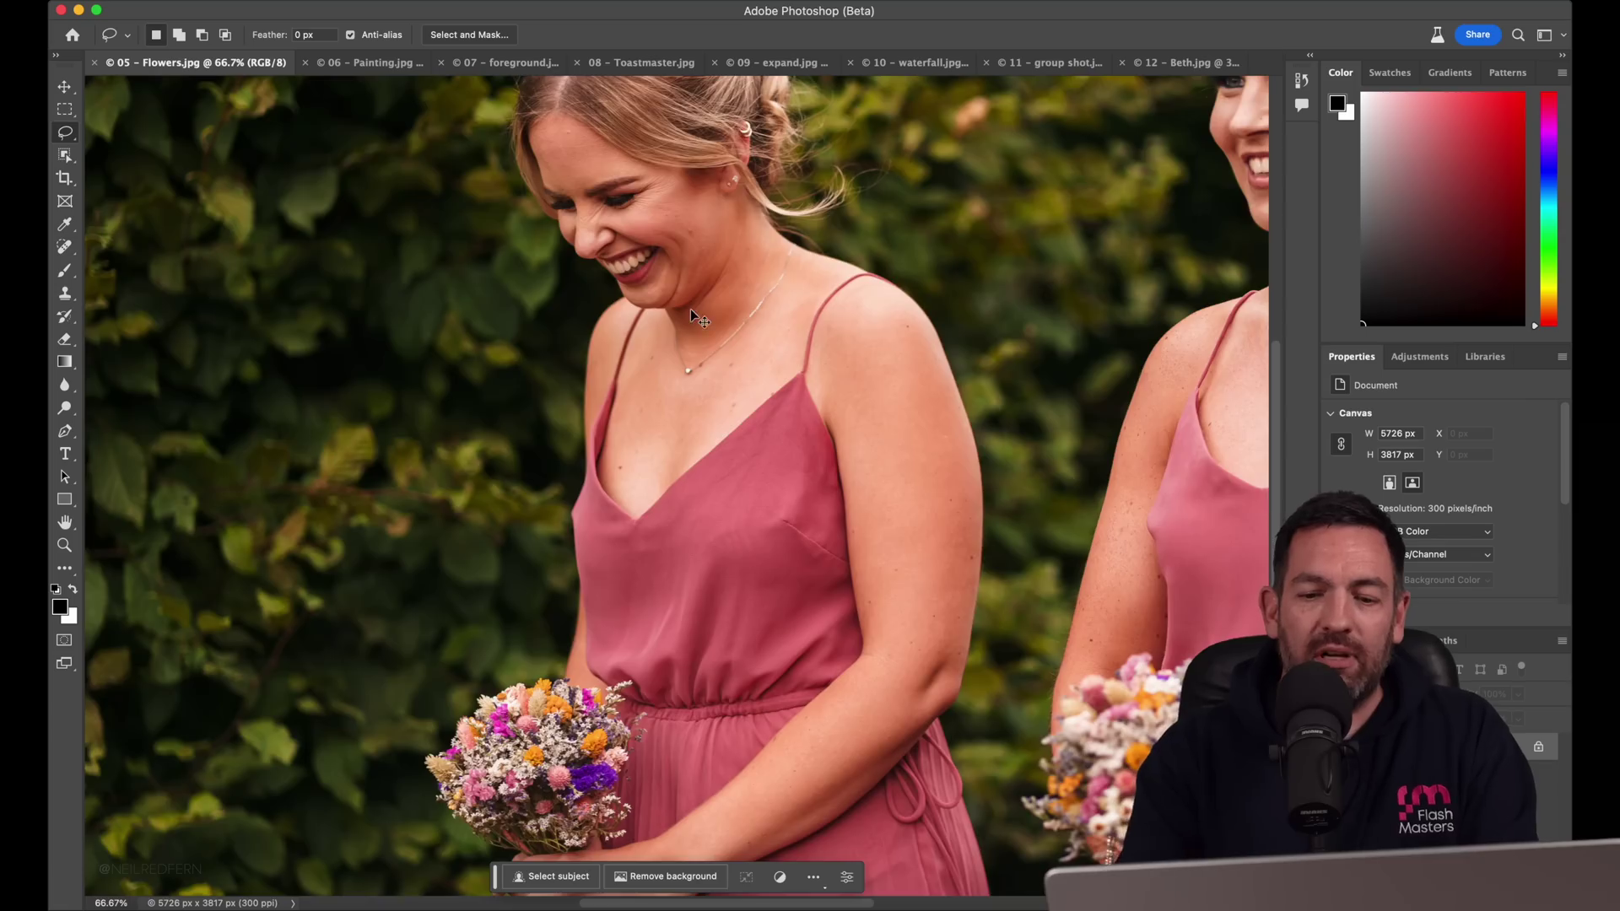
# - Lasso the bouquet in Flowers.jpg and enter the prompt 'hands holding red roses'
pyautogui.hotkey('ctrl', '0')
pyautogui.hotkey('ctrl', '+')
pyautogui.hotkey('ctrl', '+')
pyautogui.hotkey('ctrl', '+')
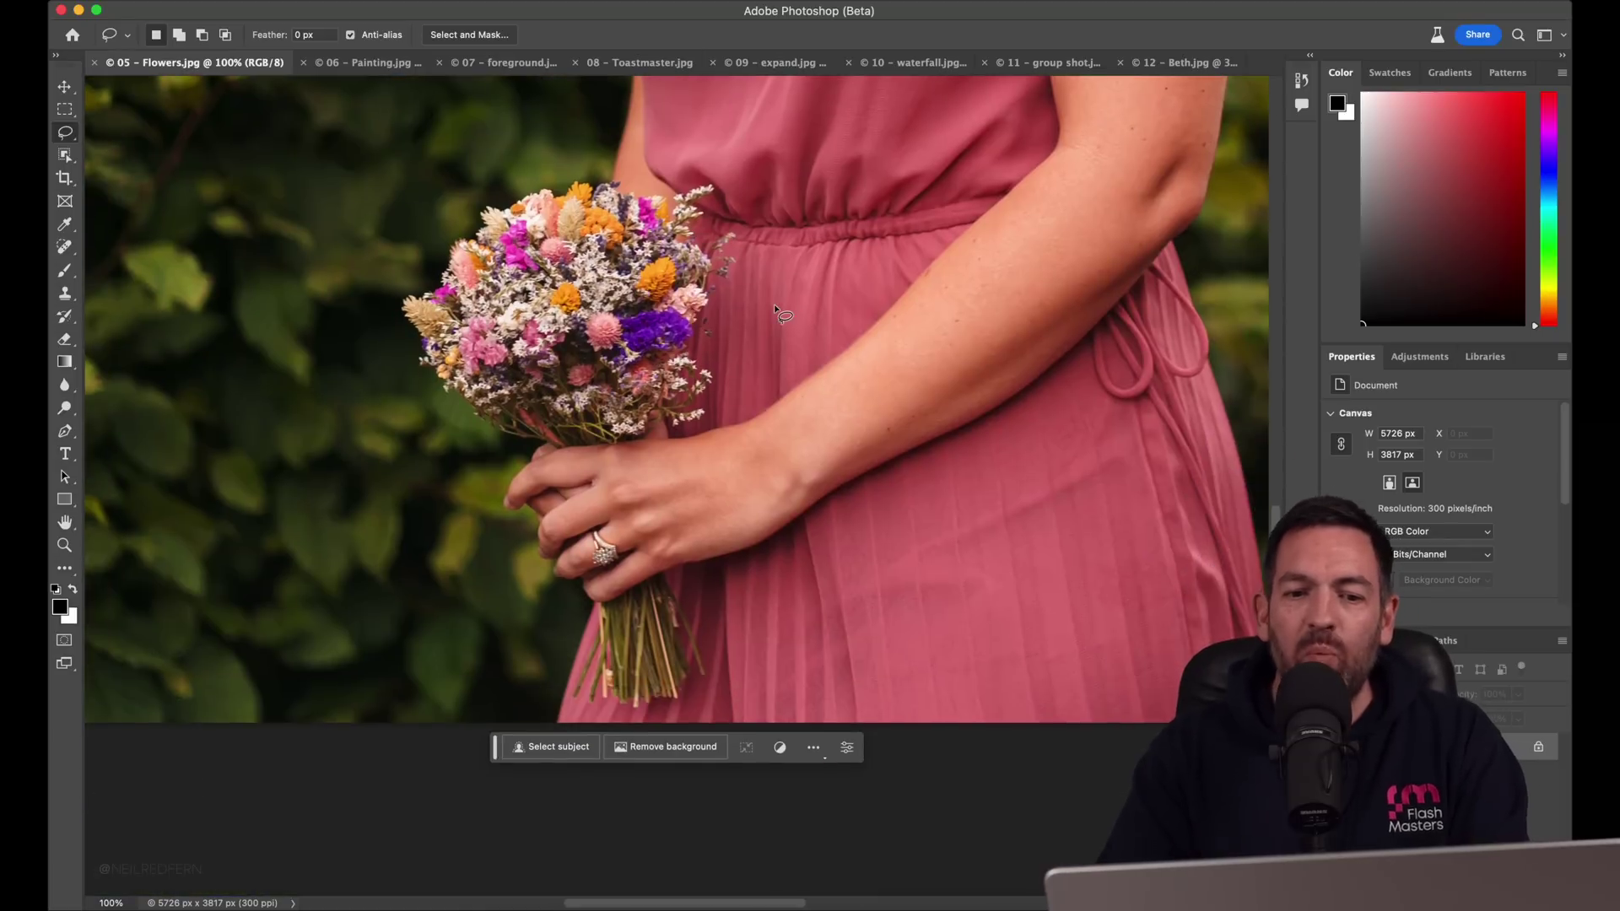
pyautogui.moveTo(750, 341)
pyautogui.mouseDown()
pyautogui.moveTo(780, 239)
pyautogui.moveTo(749, 158)
pyautogui.mouseUp()
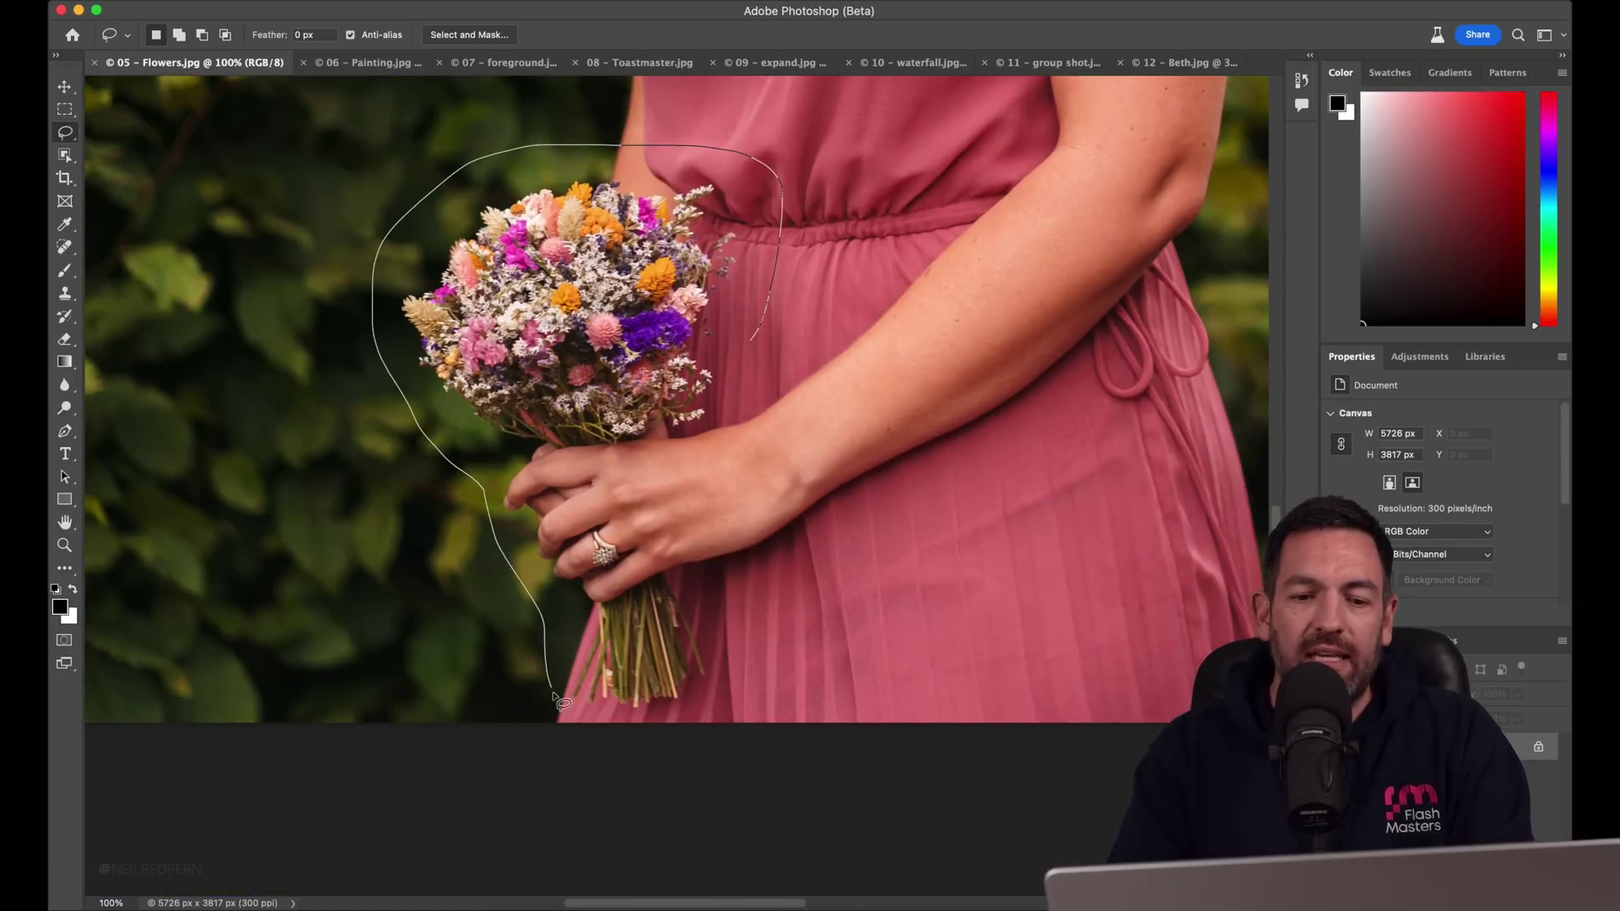
pyautogui.moveTo(725, 436); pyautogui.dragTo(726, 438)
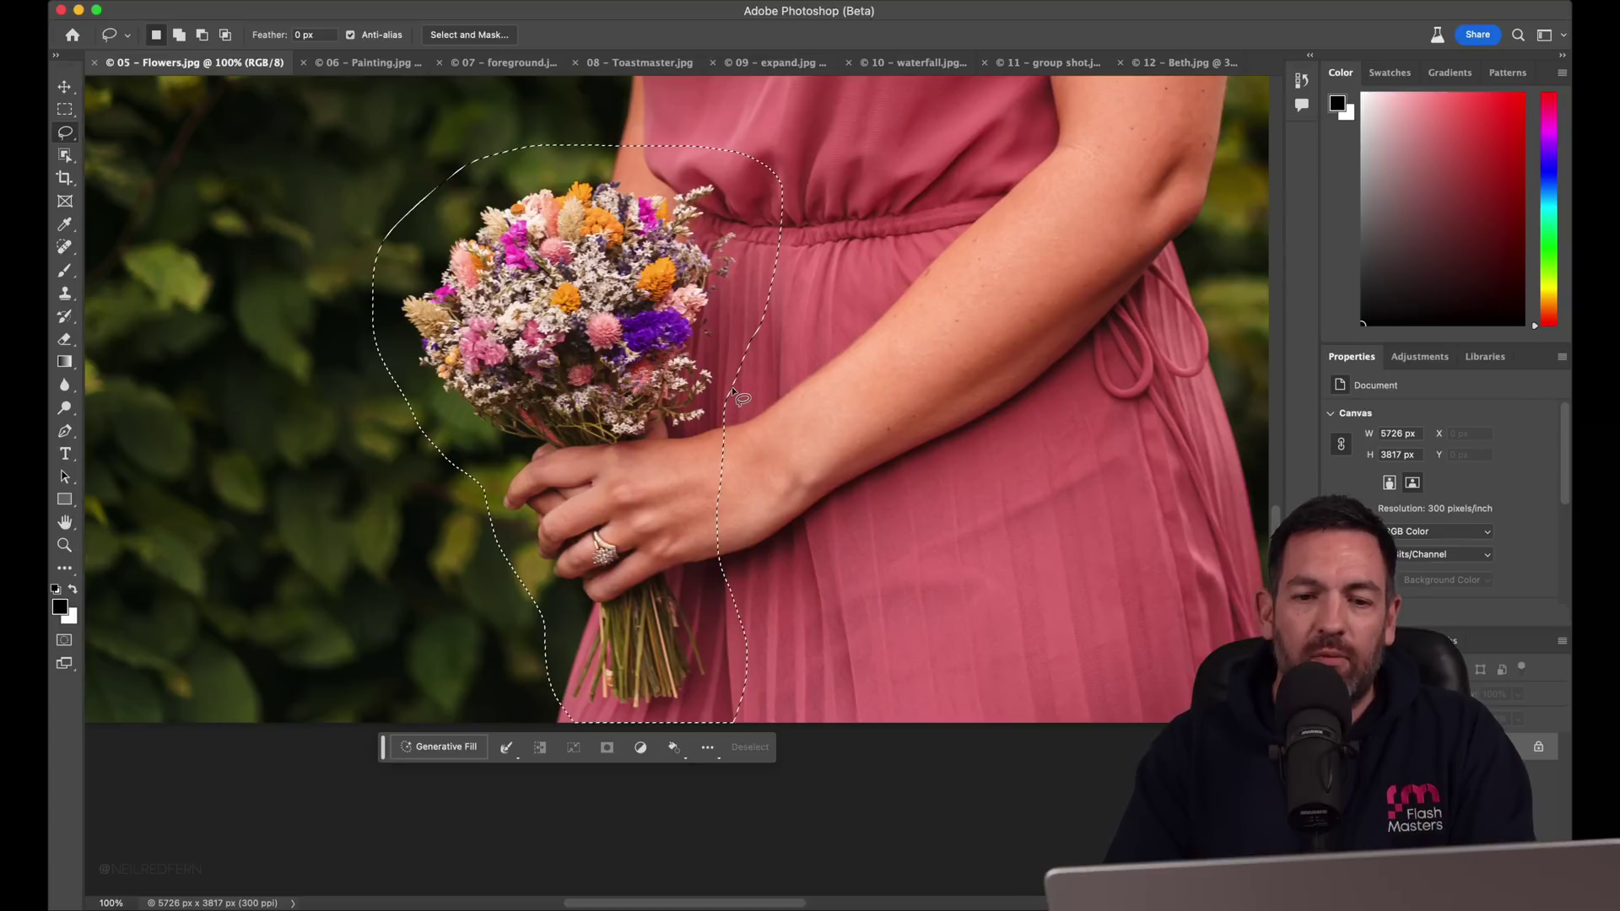
pyautogui.click(439, 748)
pyautogui.write('han')
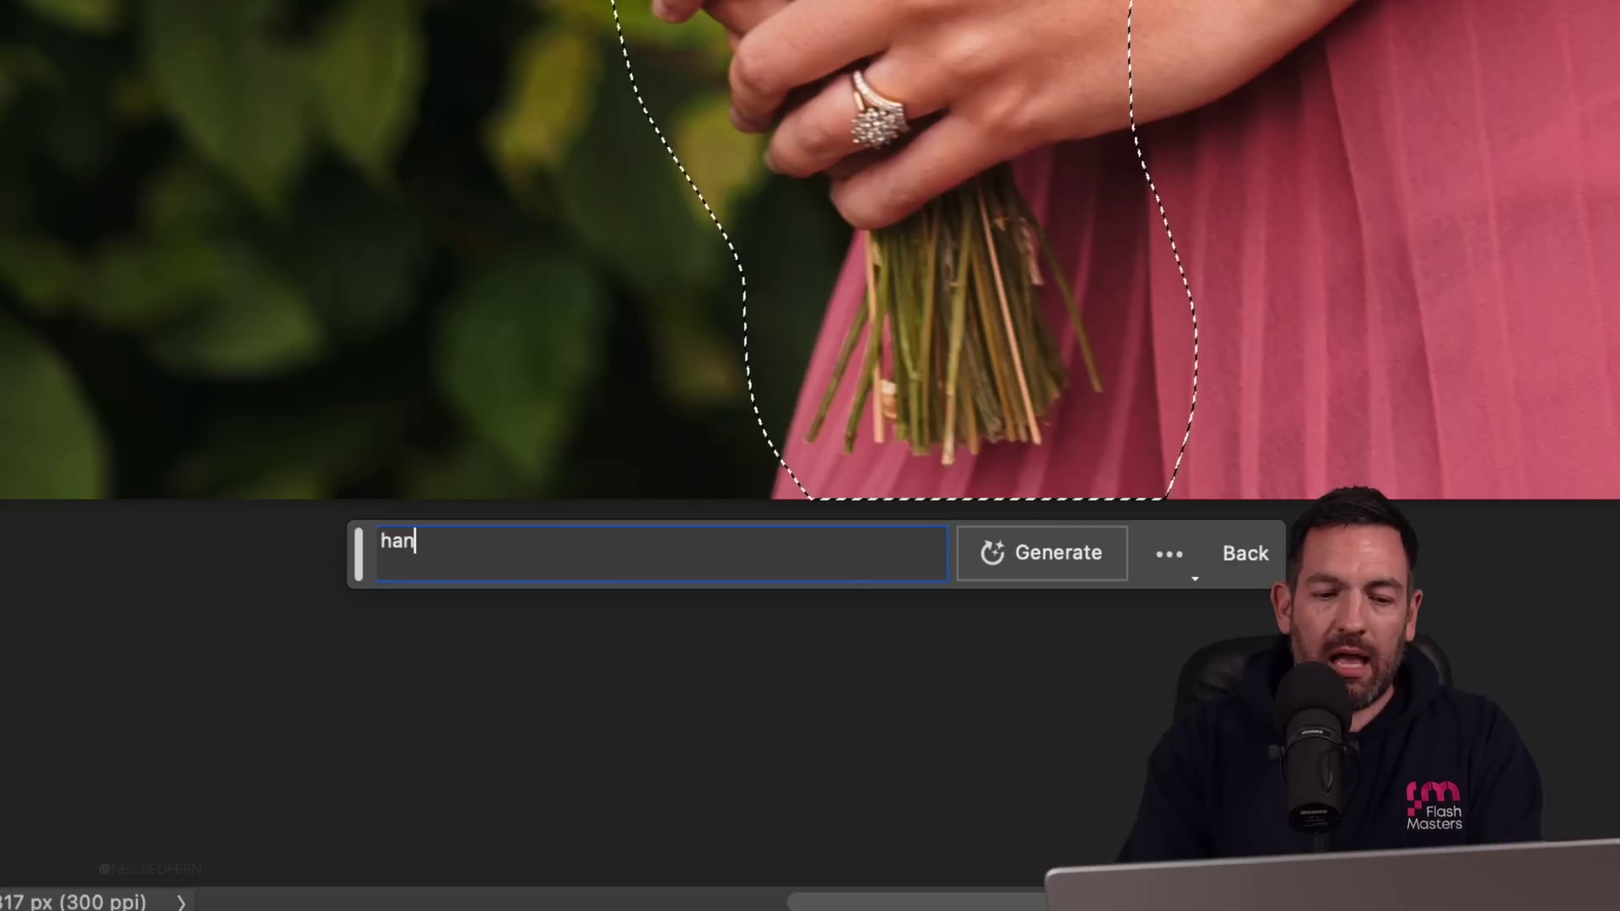
pyautogui.write('ds holding red roses')
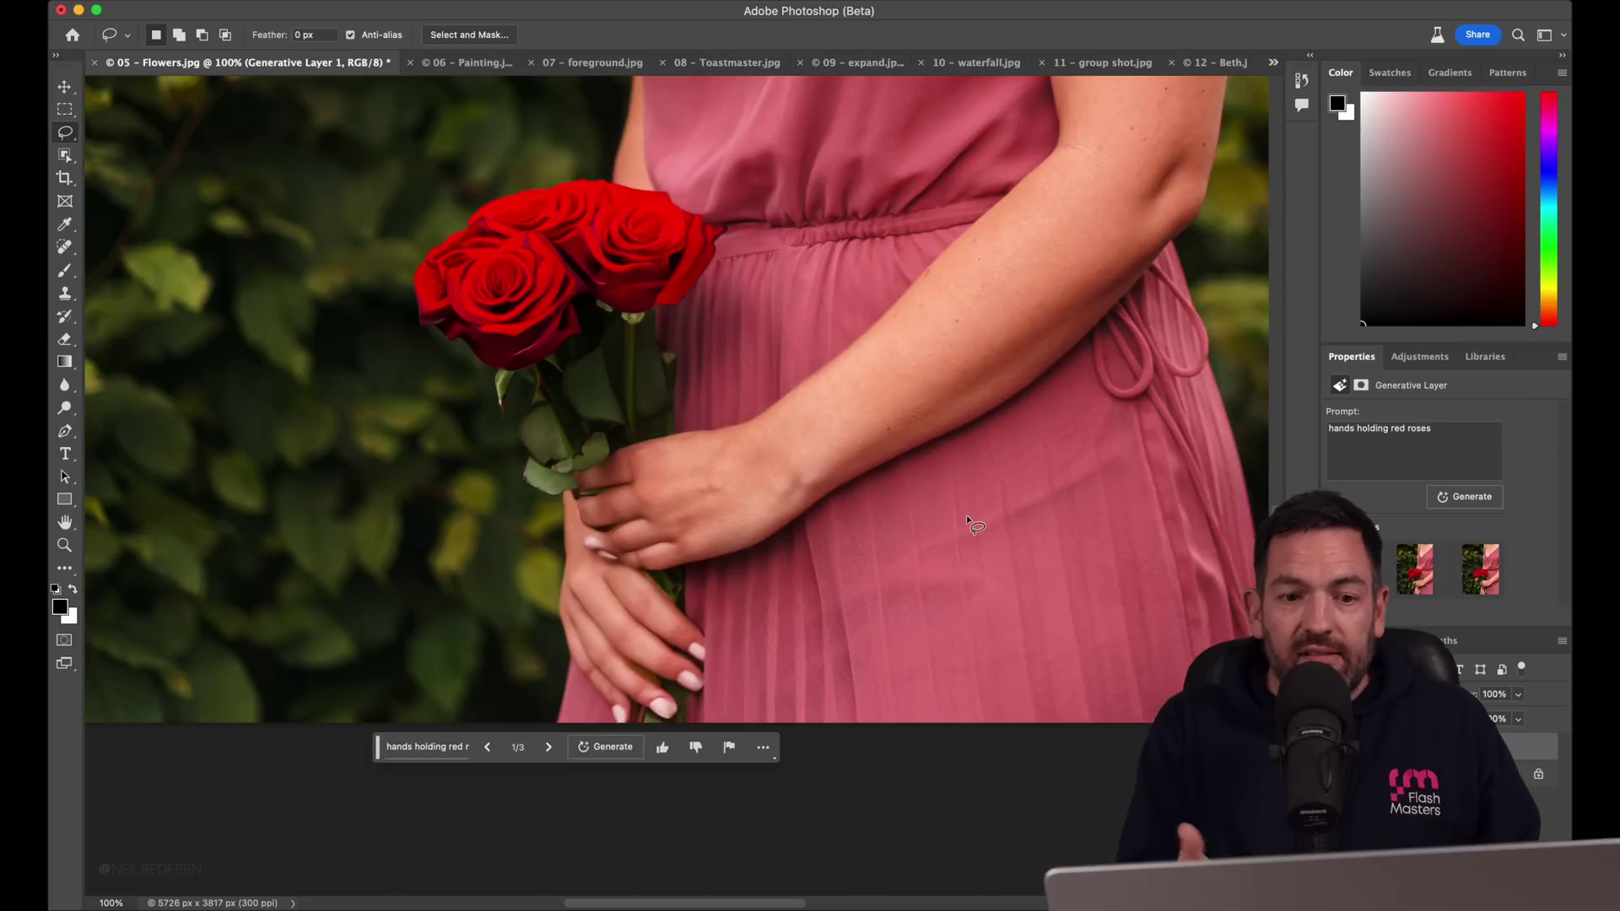
# - Zoom in to inspect the second red-rose variation on the bridesmaid's hands
pyautogui.press('super+minus')
pyautogui.press('super+minus')
pyautogui.press('super+minus')
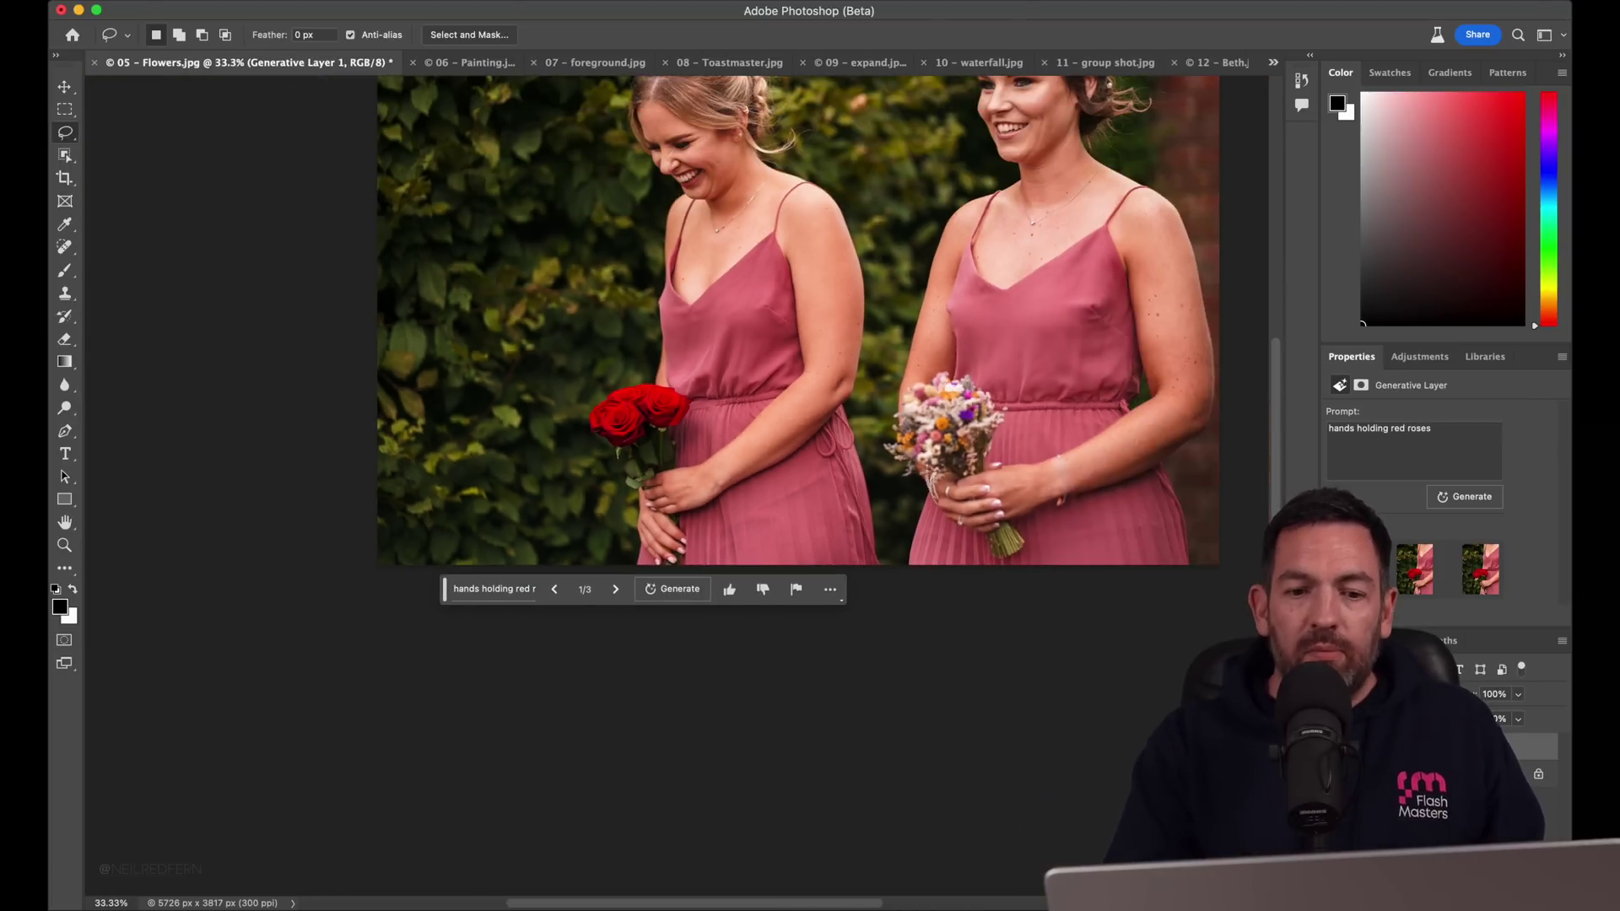
pyautogui.click(1424, 577)
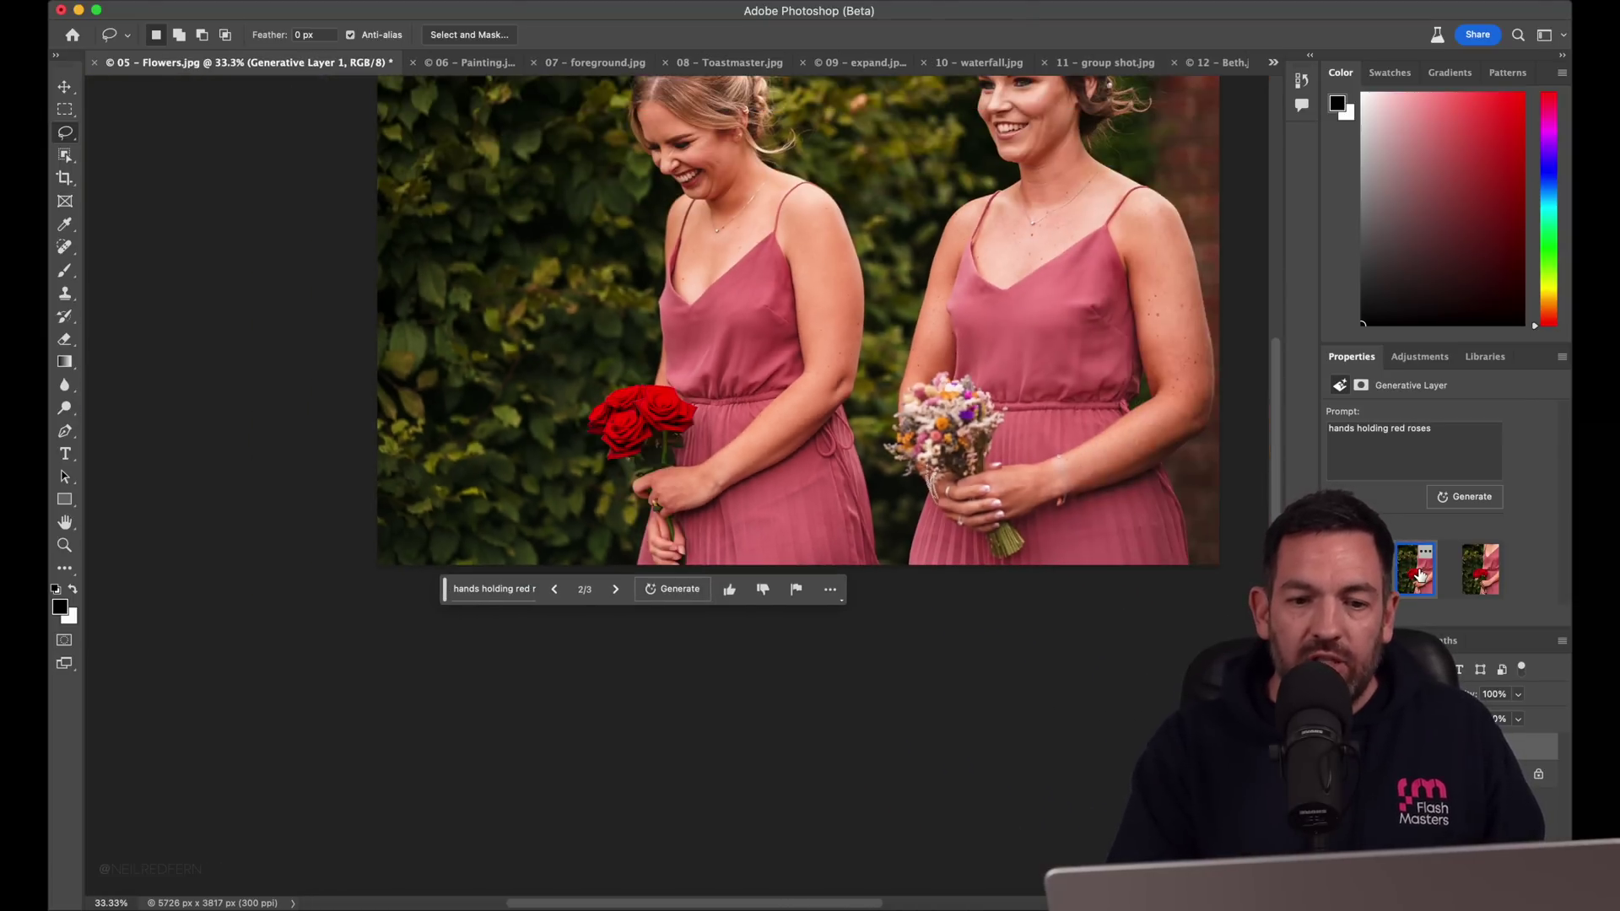
pyautogui.press('super+plus')
pyautogui.press('super+plus')
pyautogui.press('super+plus')
pyautogui.press('super+plus')
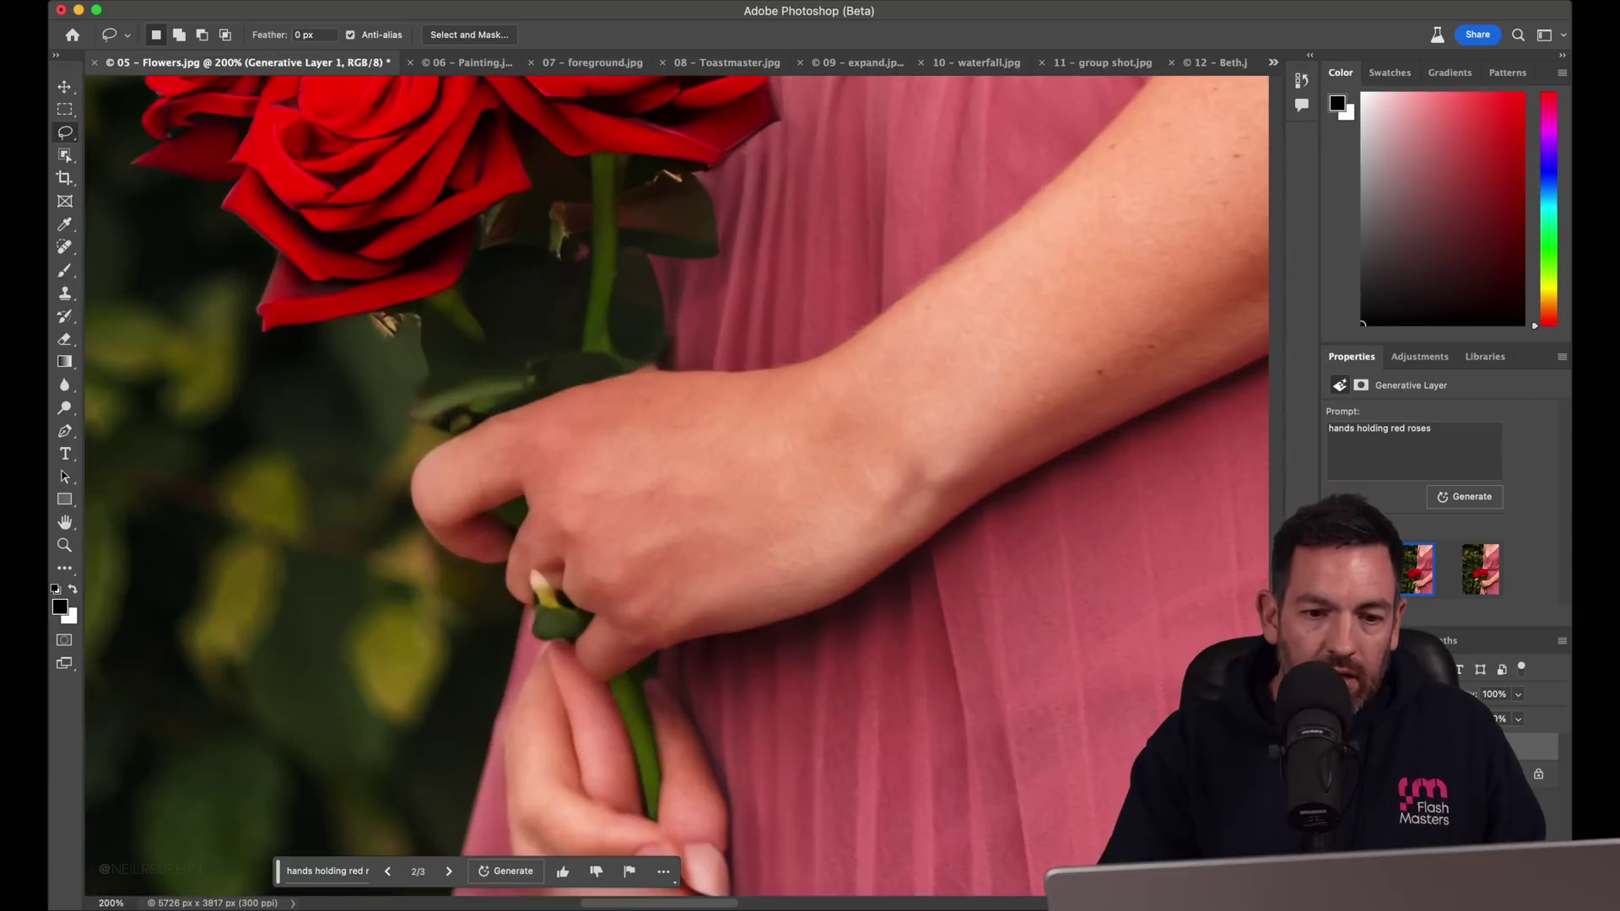
pyautogui.scroll(-3, 962, 589)
pyautogui.press('super+plus')
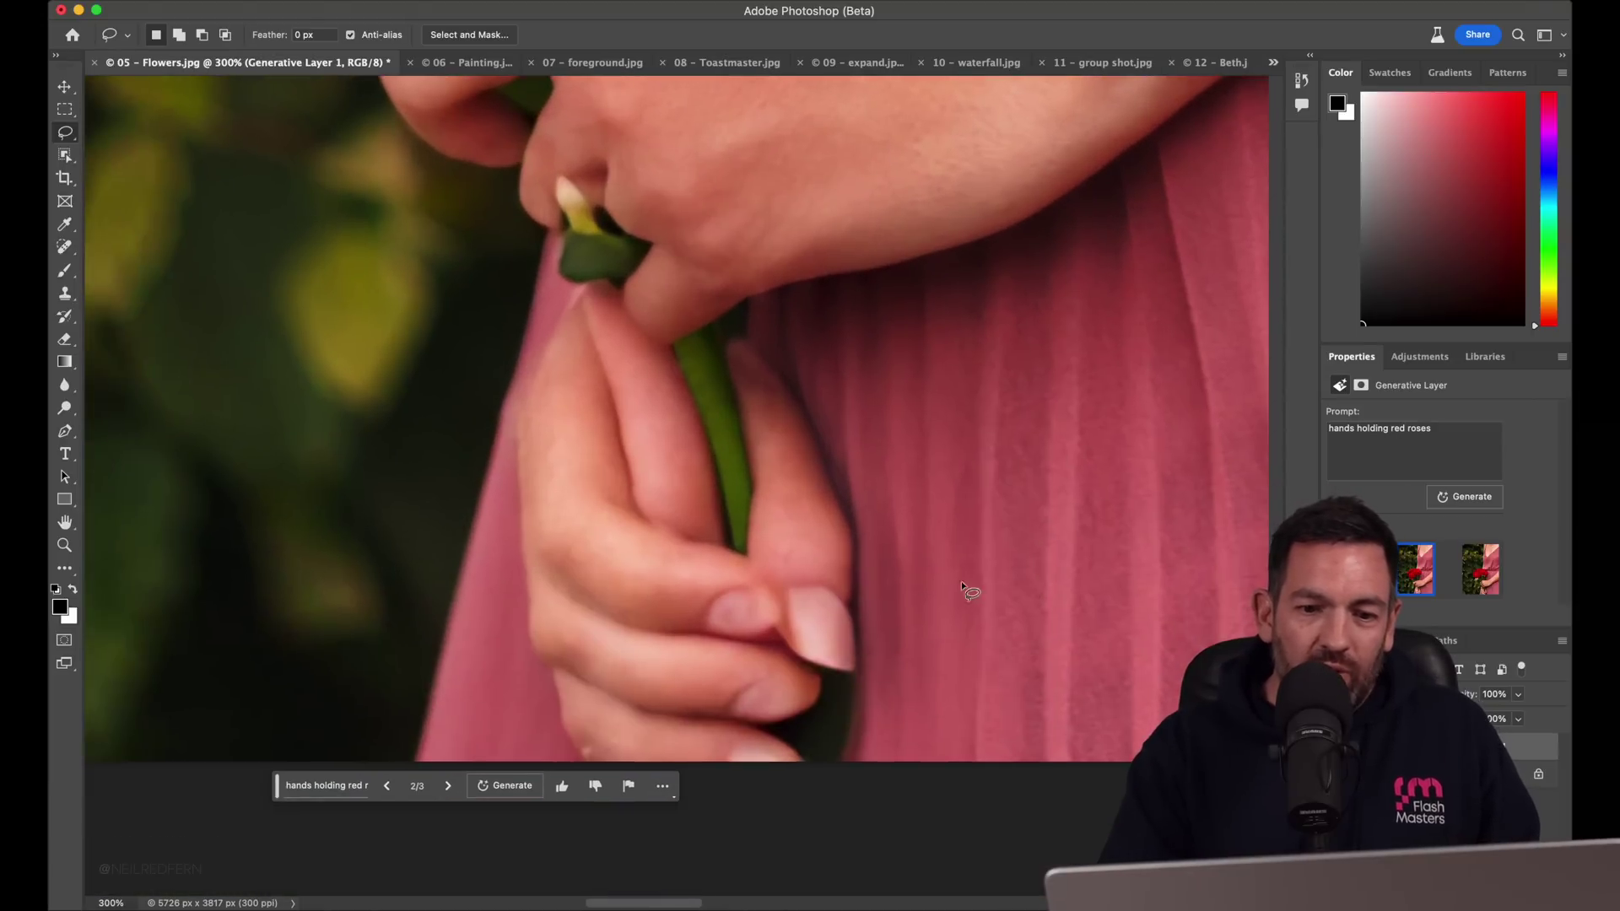
pyautogui.scroll(3, 770, 464)
pyautogui.scroll(-4, 648, 601)
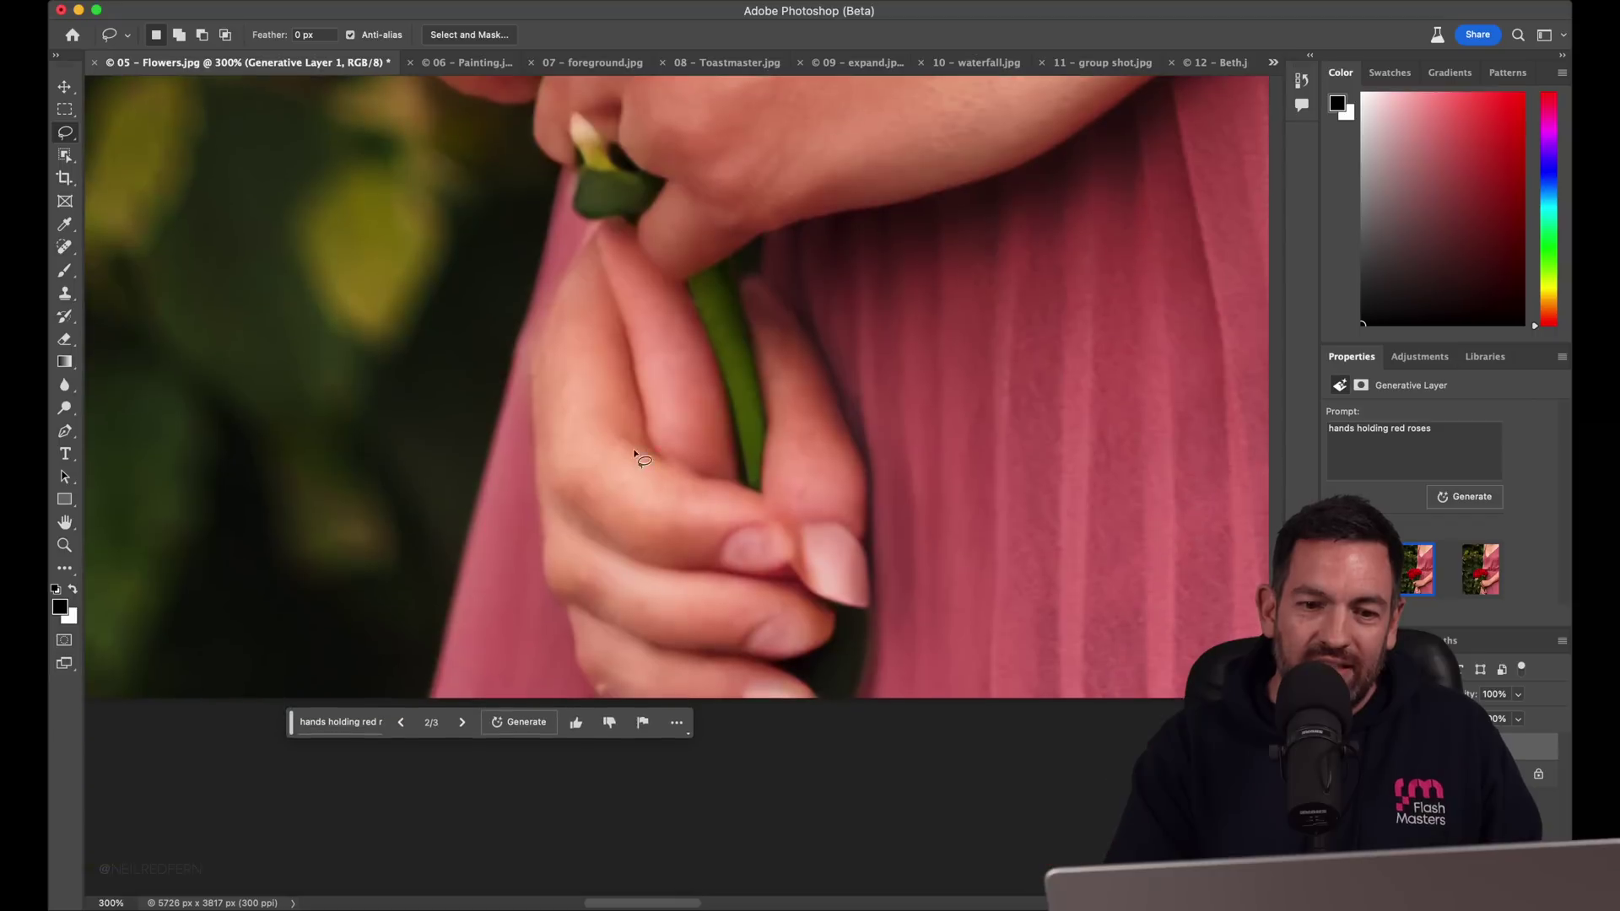
pyautogui.press('super+1')
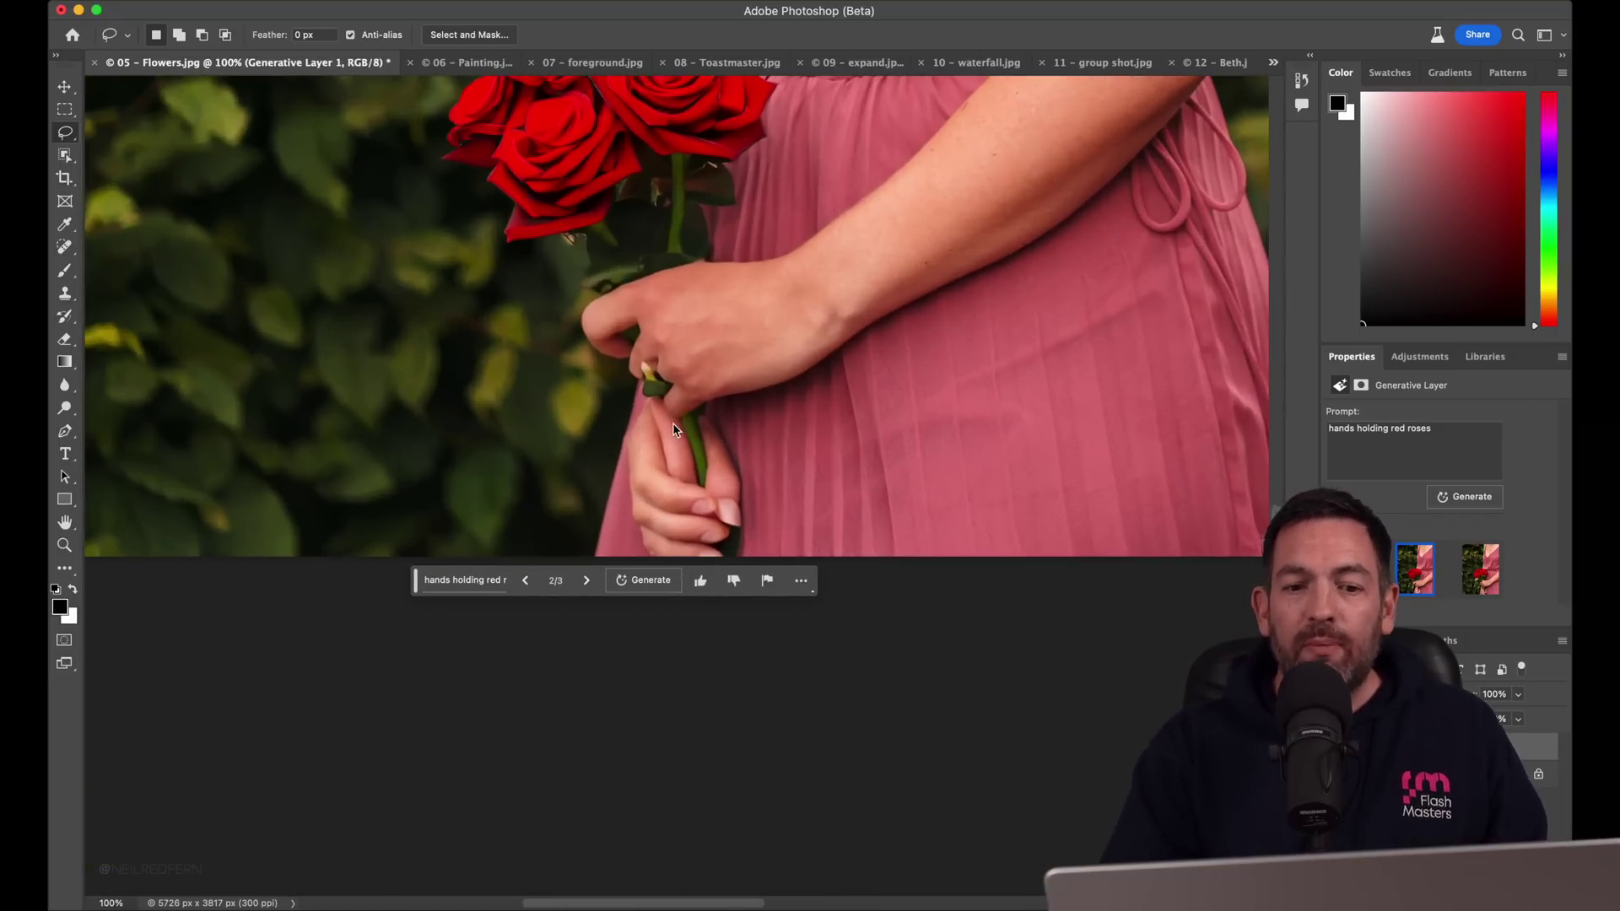
pyautogui.scroll(1, 672, 423)
# - Compare the third variation, then settle on variation 1 and check both bridesmaids
pyautogui.click(1482, 578)
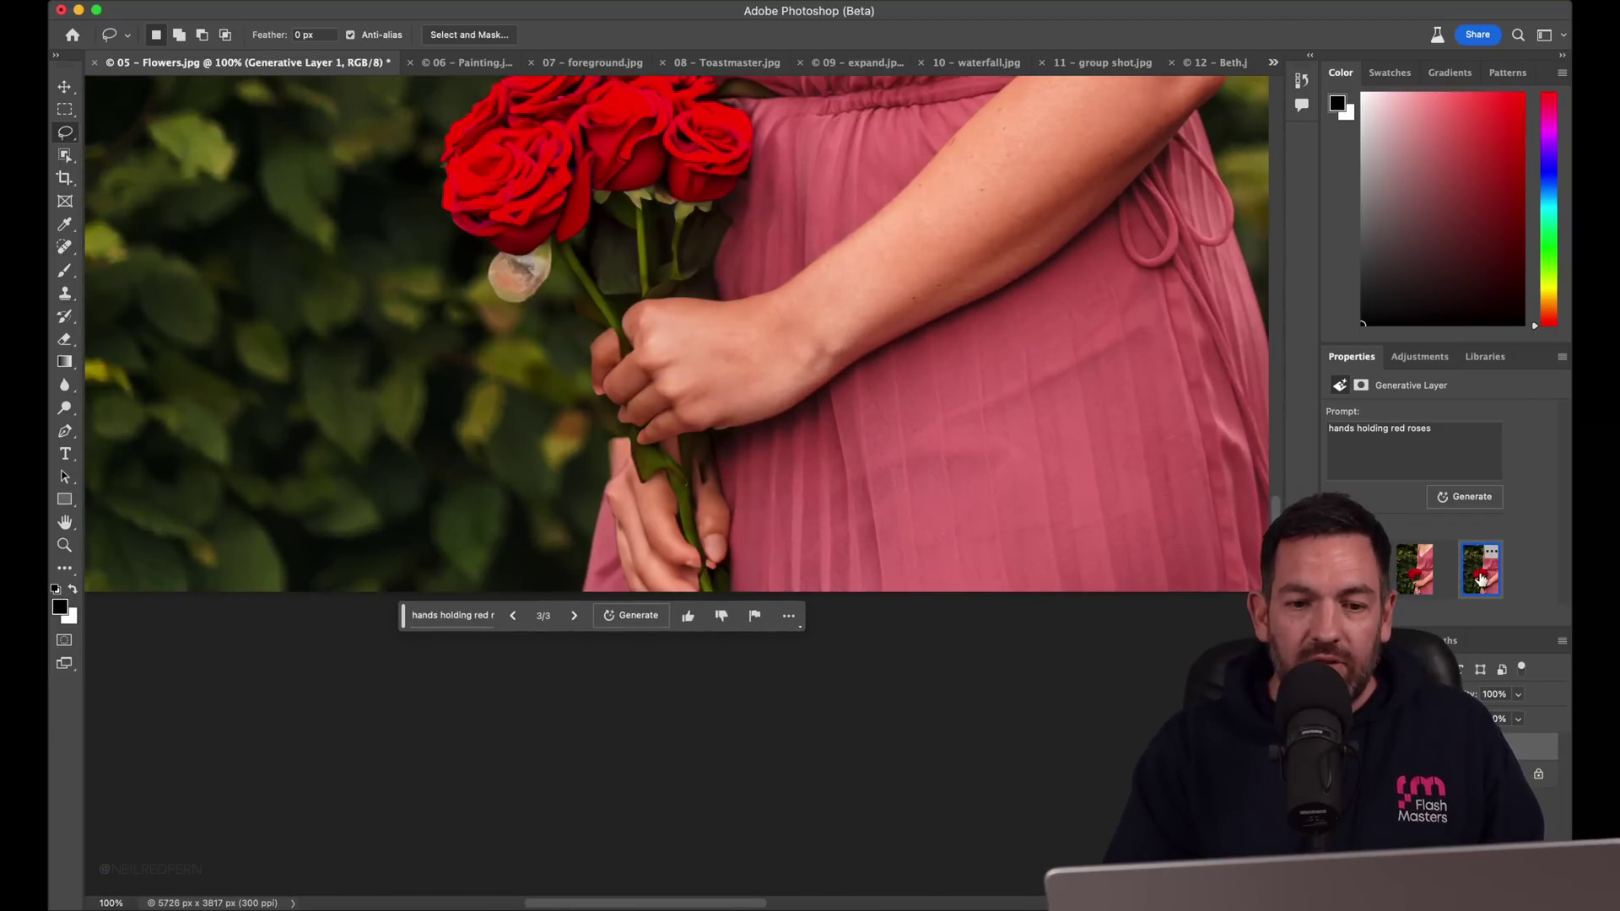
pyautogui.click(1347, 570)
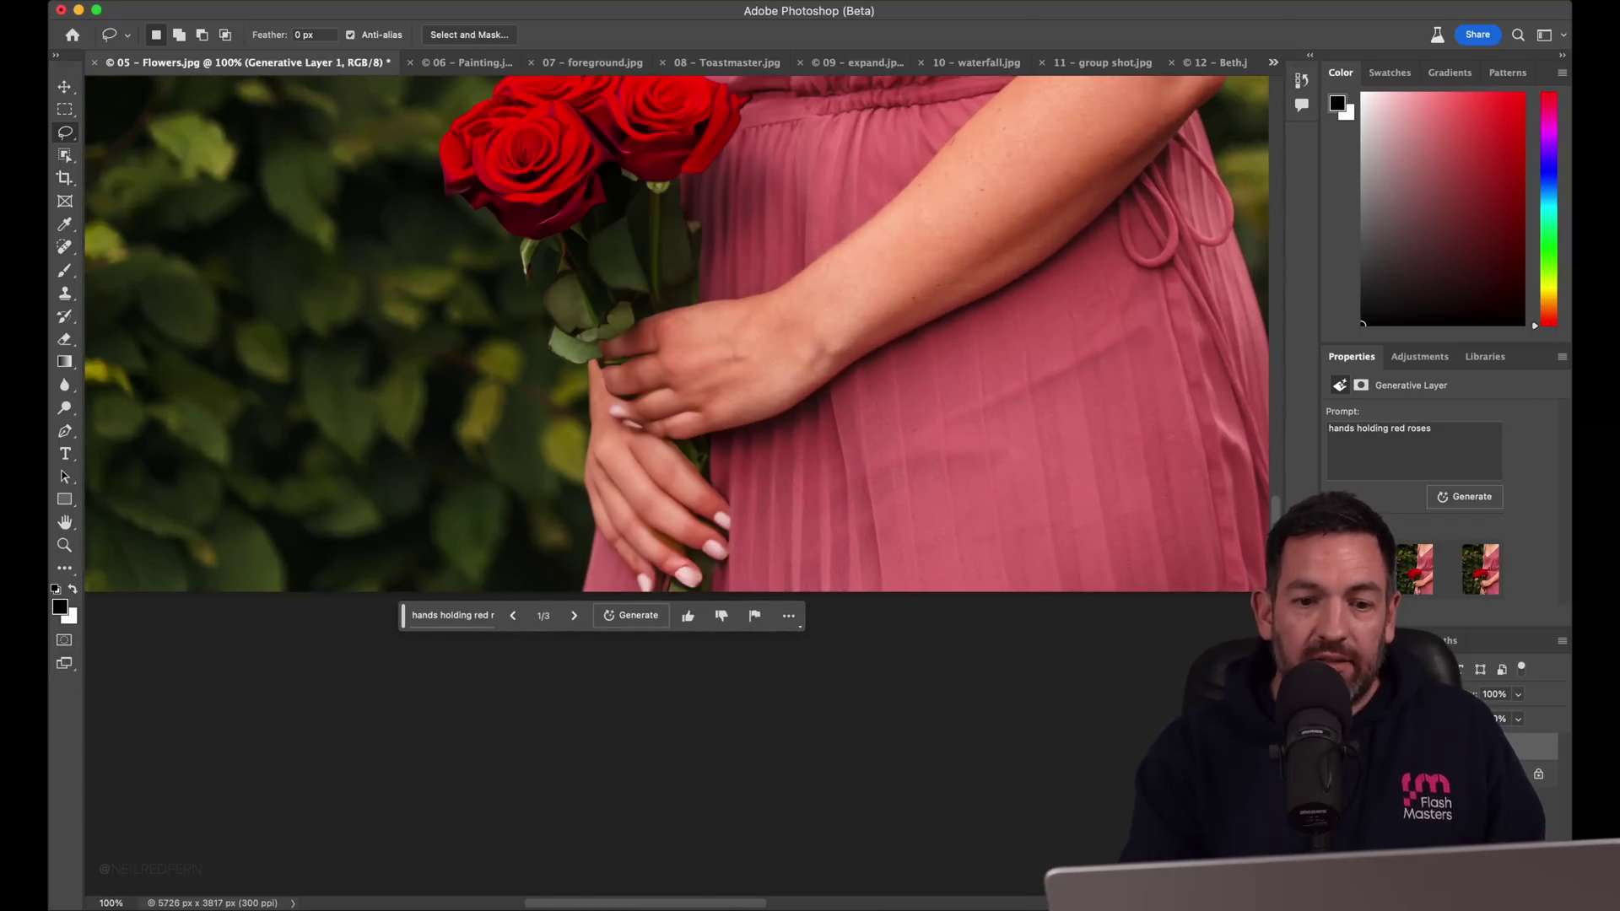
pyautogui.press('super+minus')
pyautogui.press('super+minus')
pyautogui.press('super+minus')
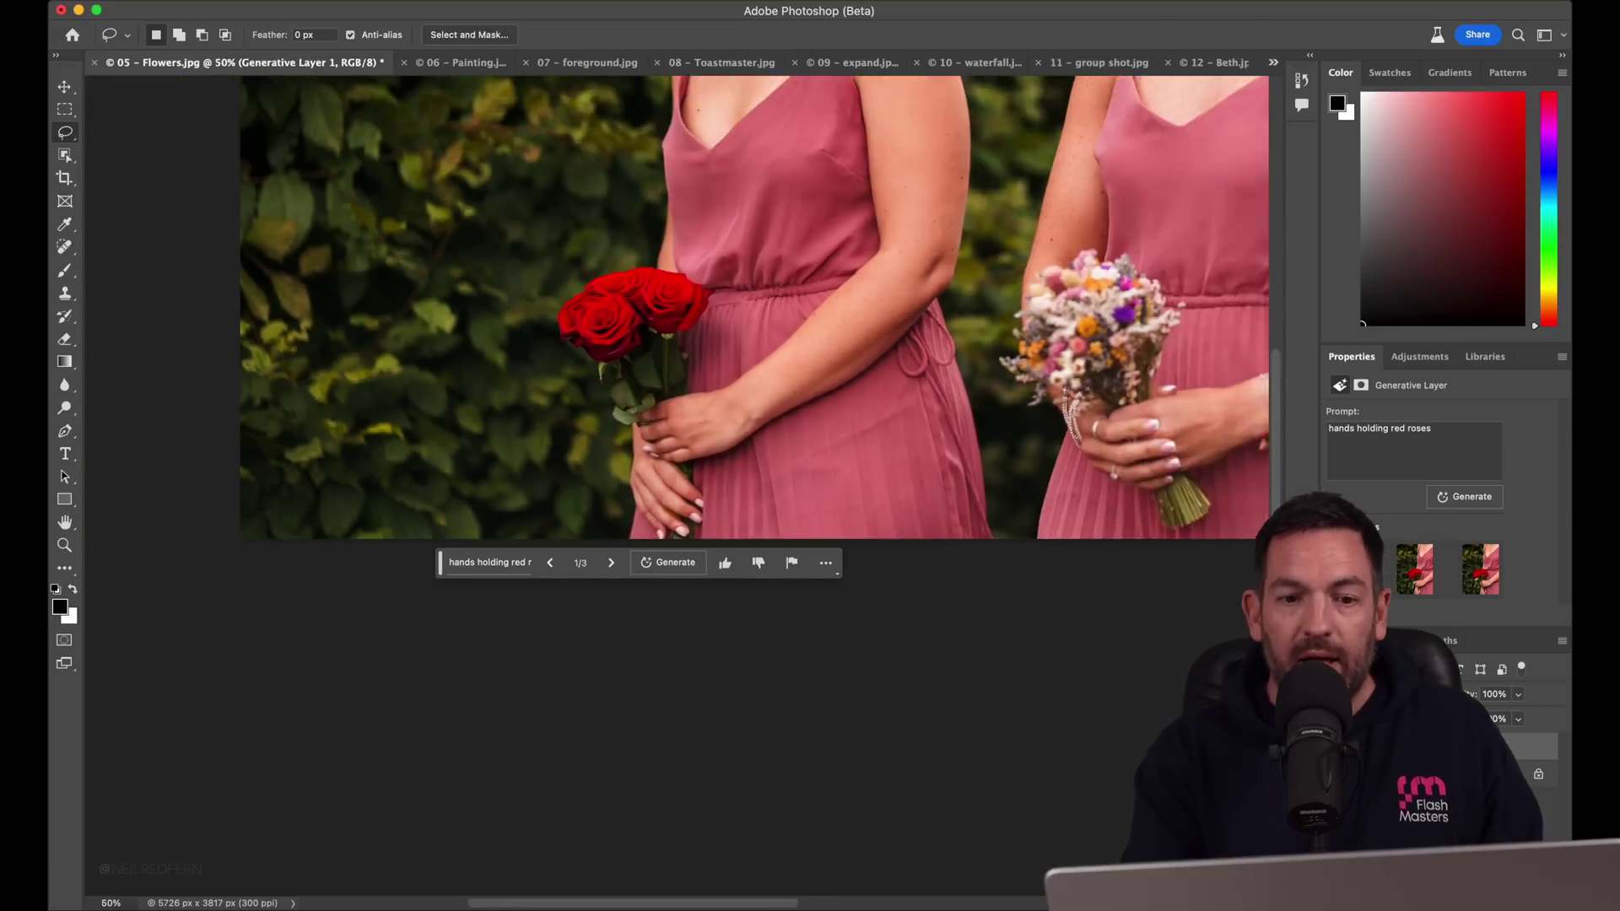
pyautogui.press('super+plus')
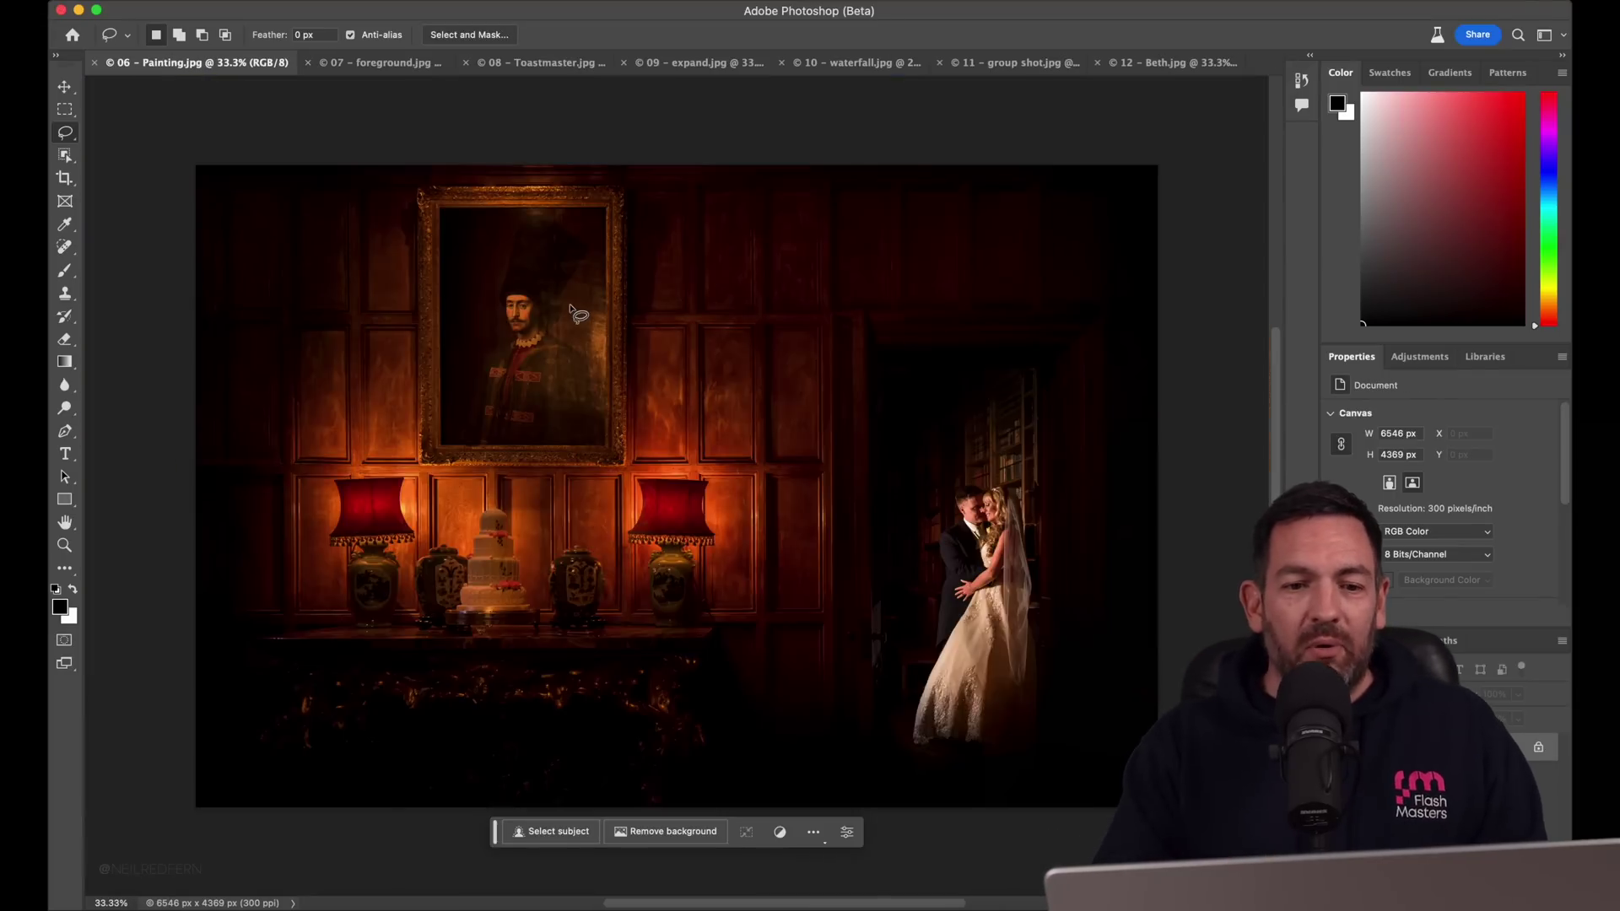
# - Remove the framed portrait above the cake with a prompt-free fill, keeping the plain-panelling variation 3
pyautogui.click(67, 110)
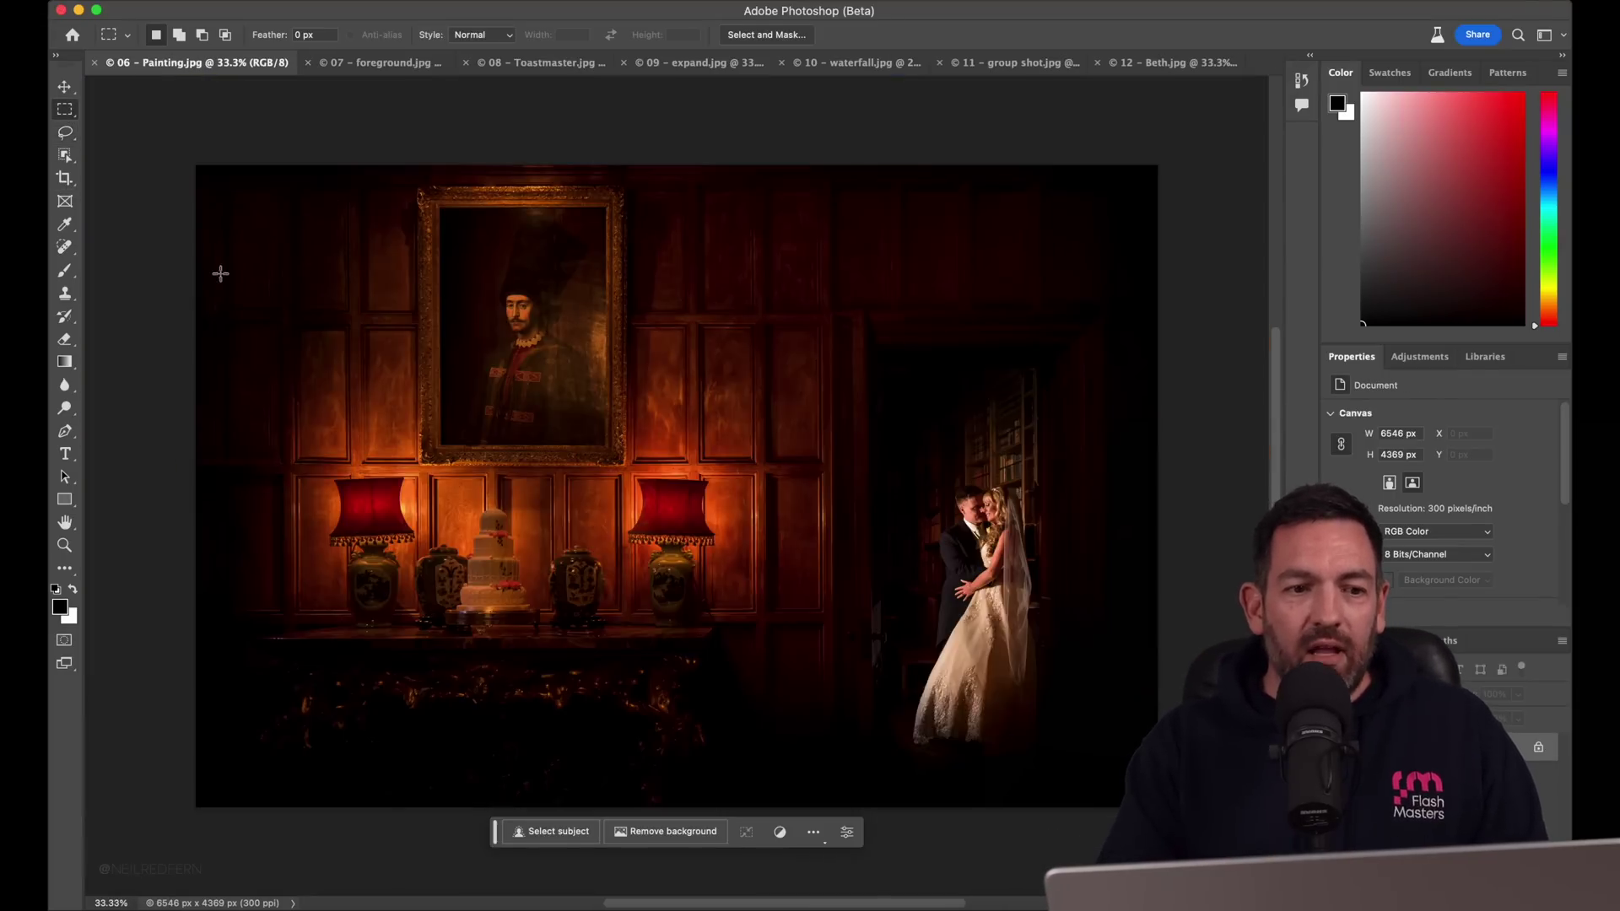
pyautogui.moveTo(406, 177); pyautogui.dragTo(638, 475)
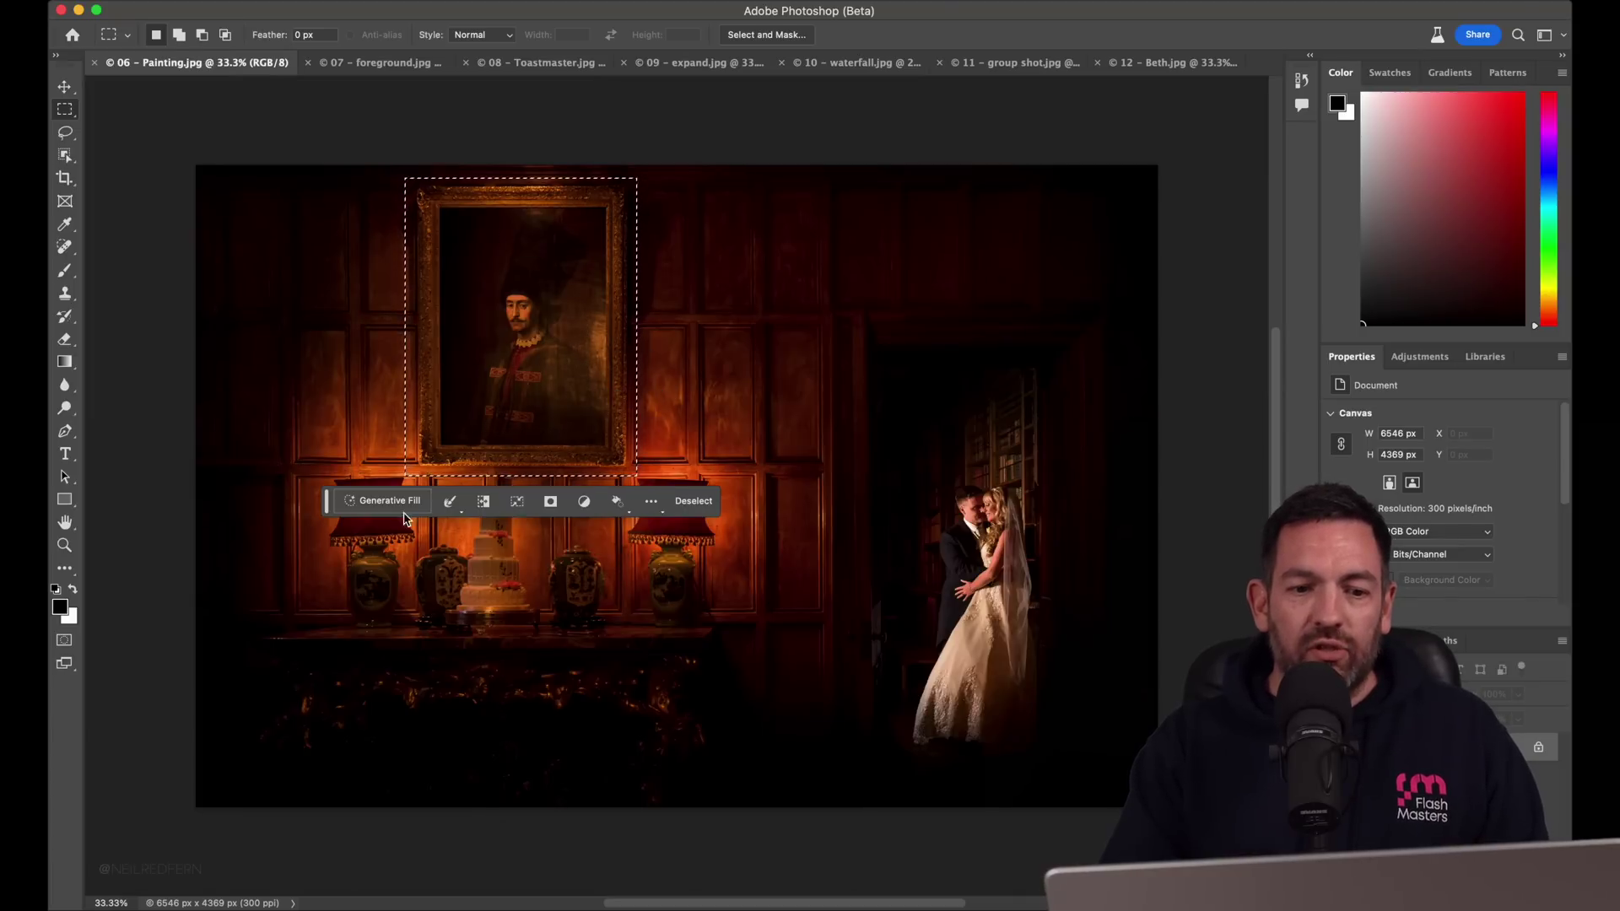
pyautogui.click(417, 503)
pyautogui.click(996, 754)
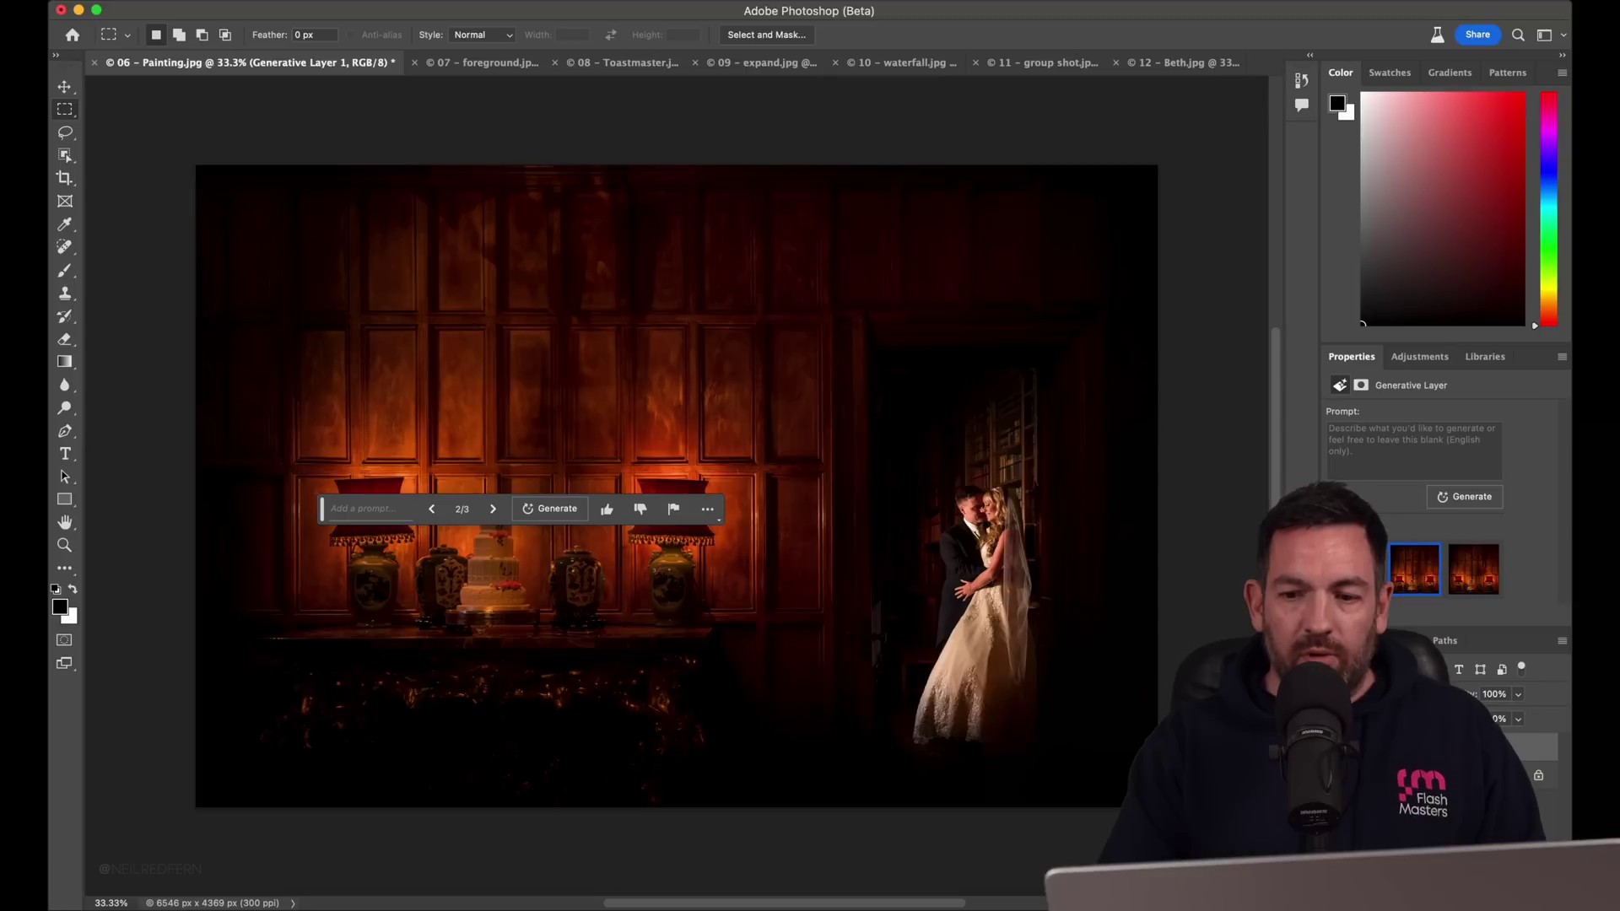
pyautogui.click(1402, 582)
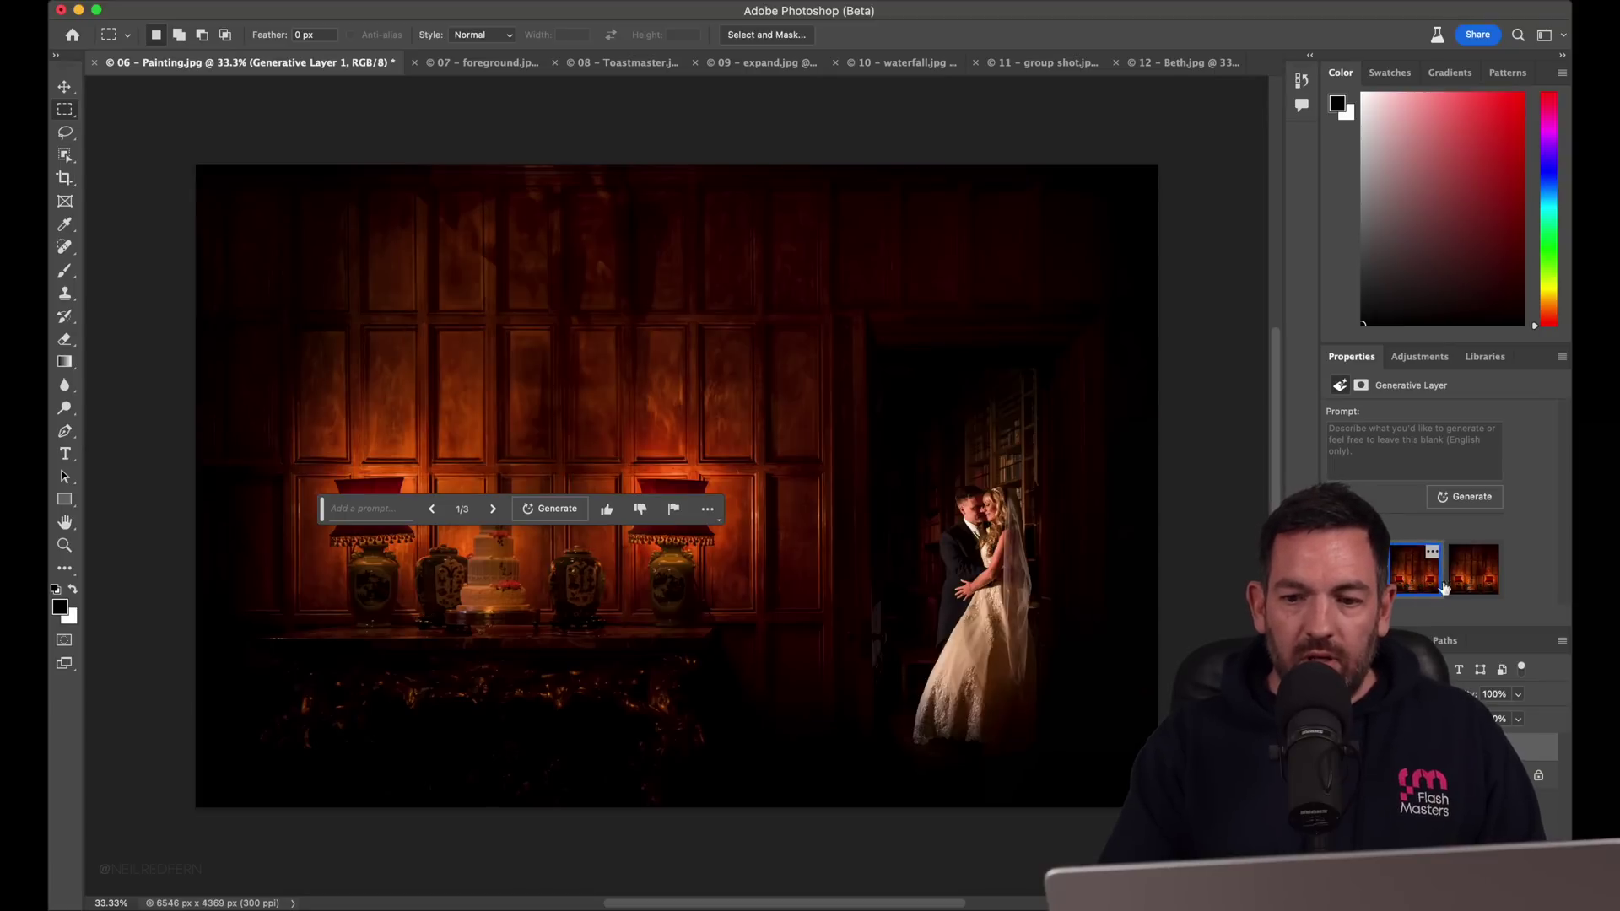
pyautogui.click(1473, 573)
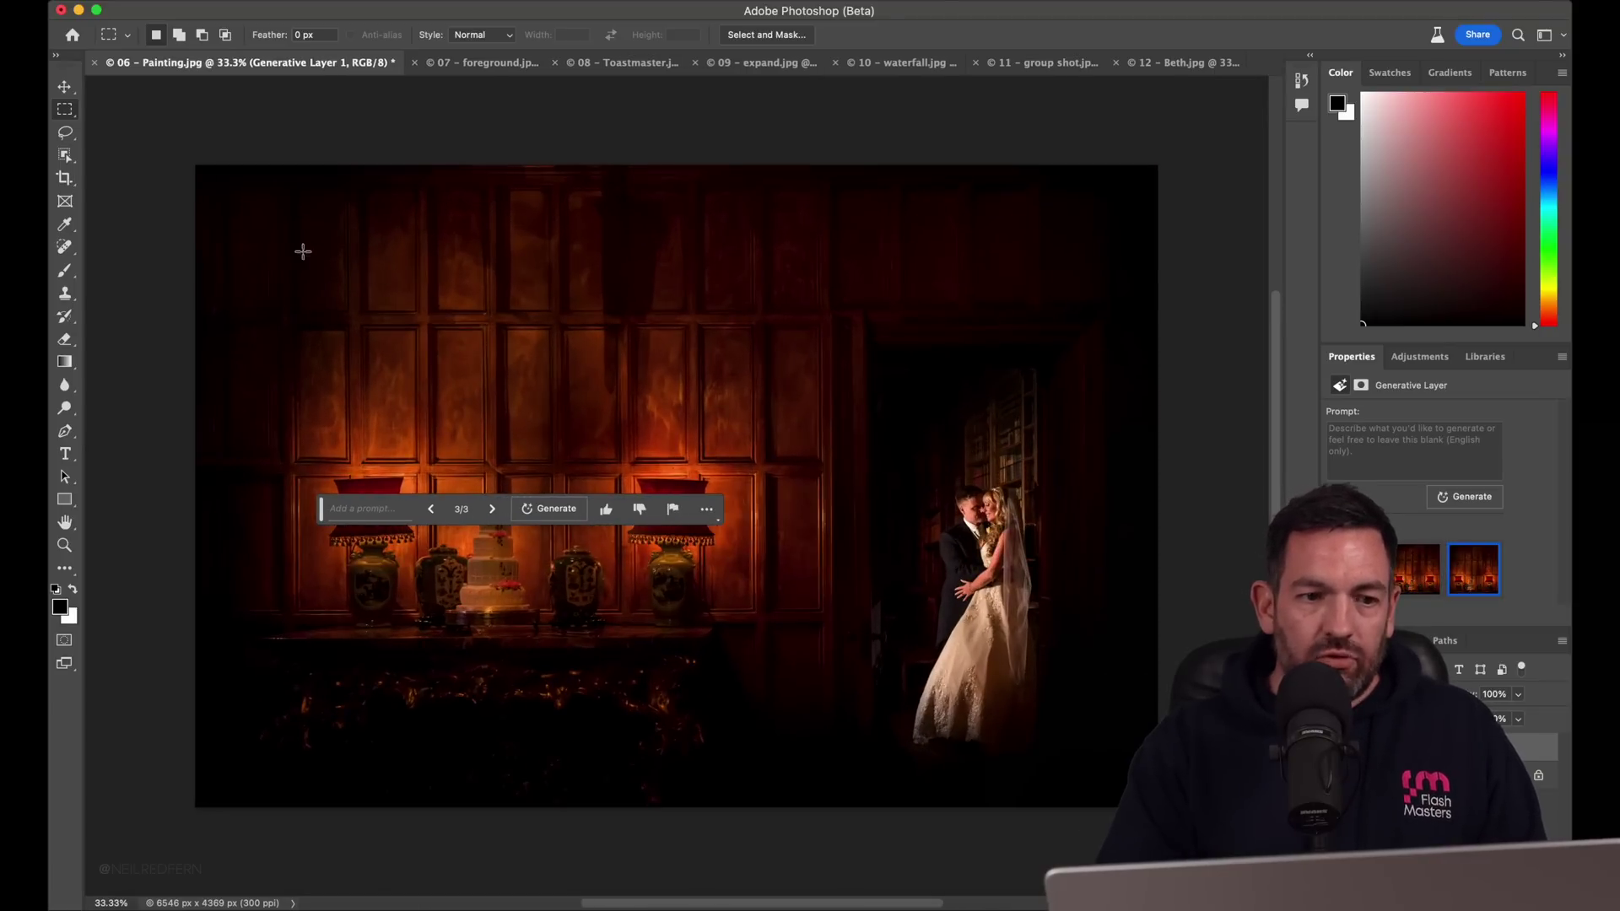
# - Lasso a strip of upper wall panelling and regenerate it with an empty prompt
pyautogui.click(66, 135)
pyautogui.moveTo(679, 273)
pyautogui.mouseDown()
pyautogui.moveTo(680, 181)
pyautogui.moveTo(579, 217)
pyautogui.moveTo(598, 416)
pyautogui.moveTo(639, 428)
pyautogui.mouseUp()
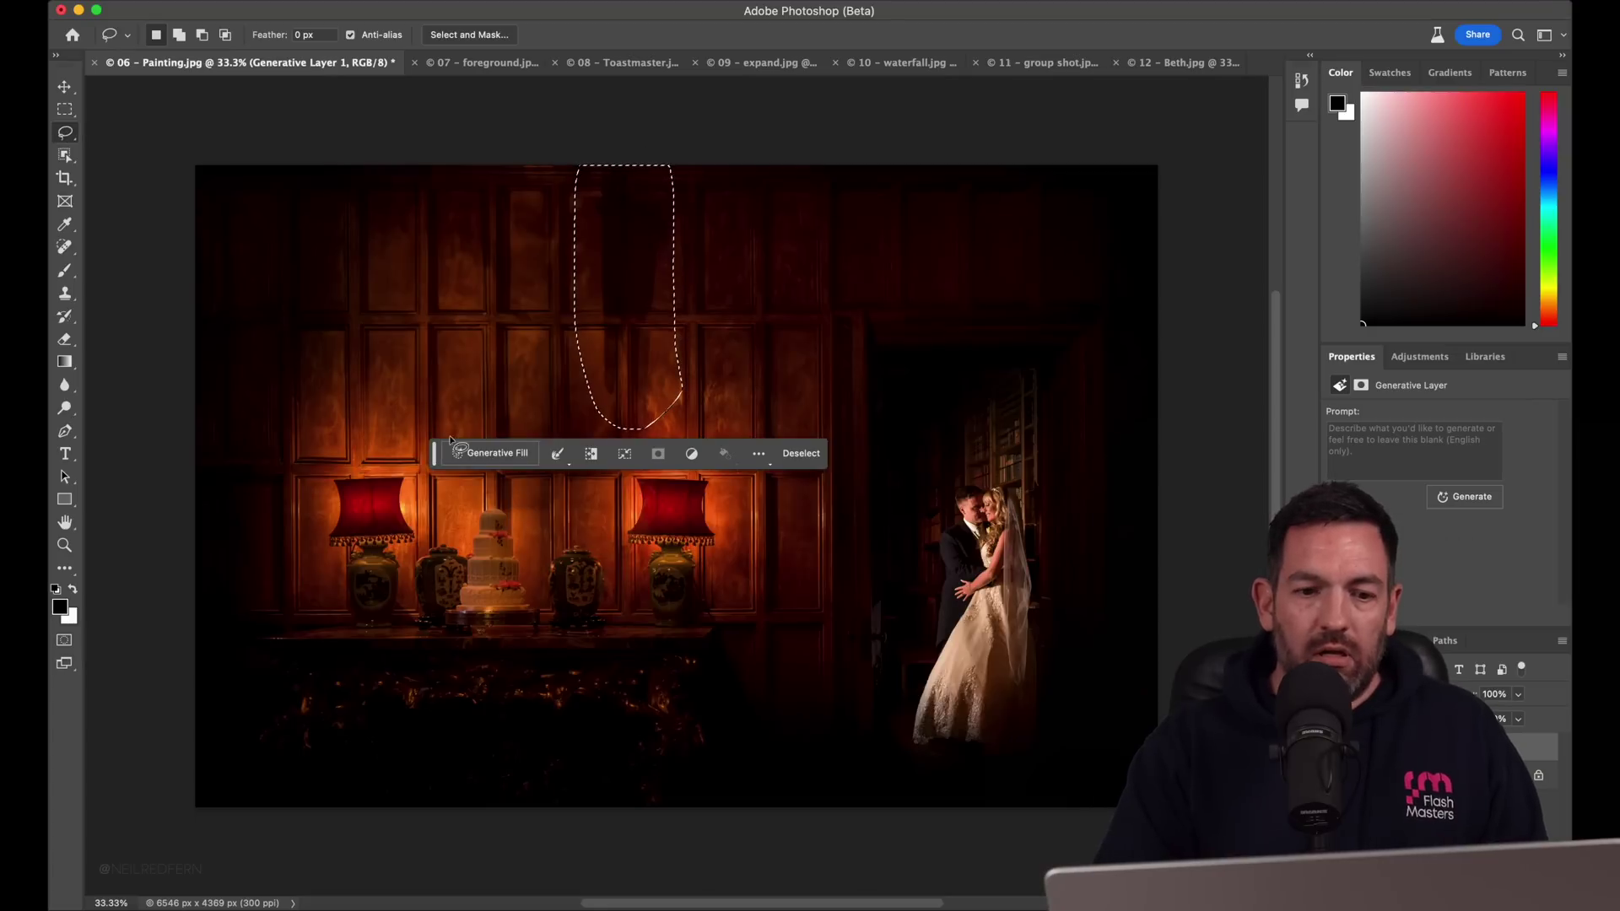
pyautogui.click(491, 453)
pyautogui.click(736, 456)
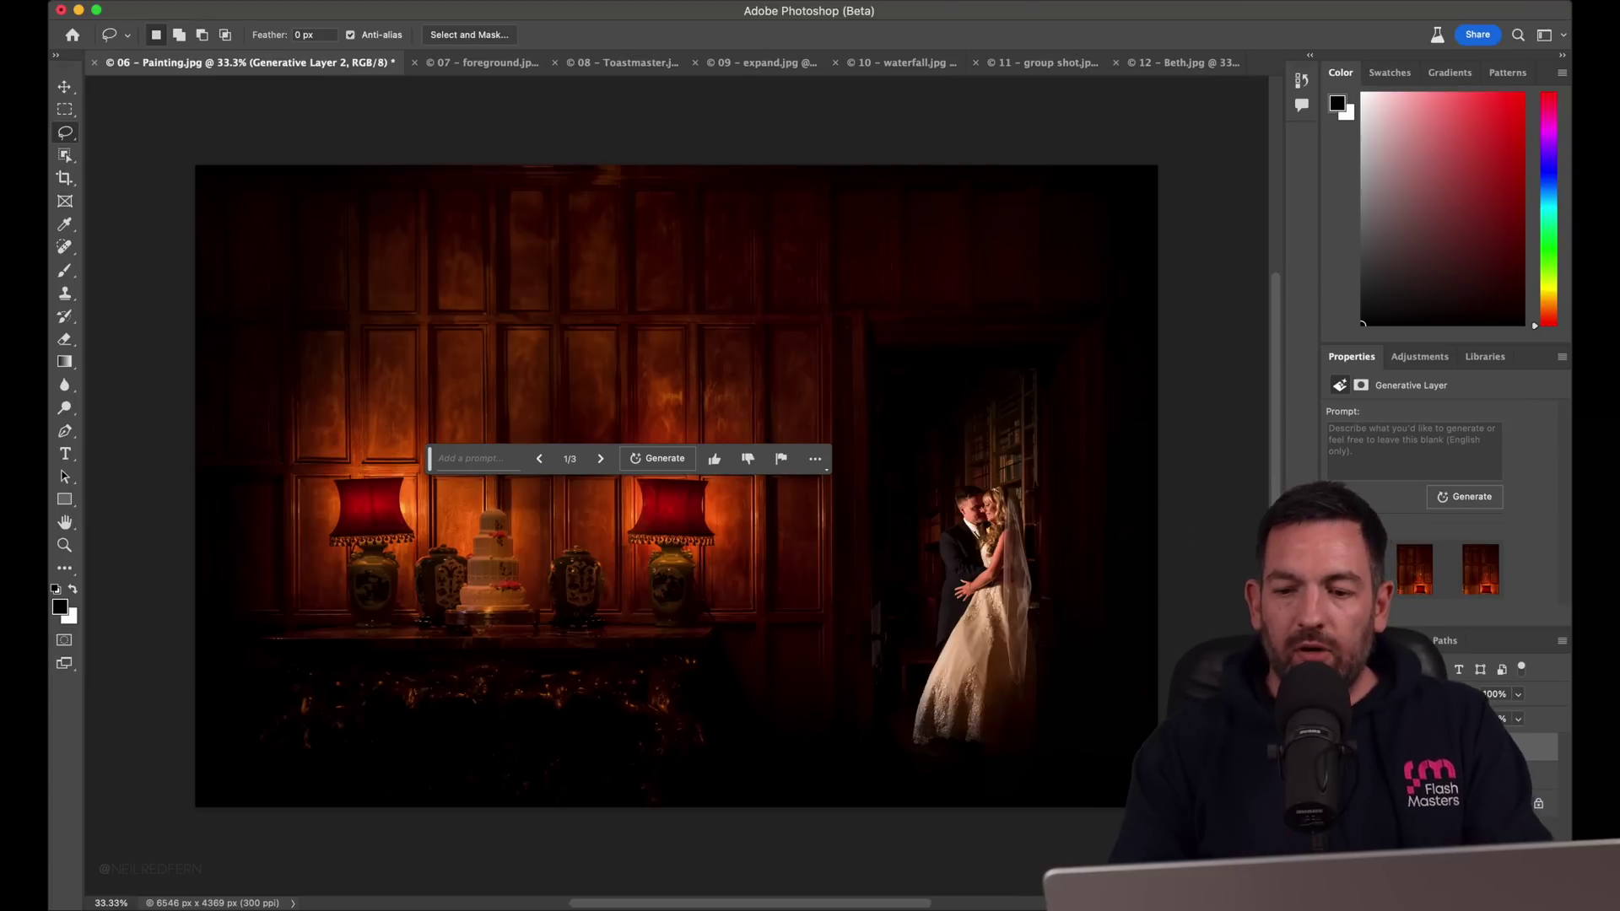
# - Delete the generated layers and fill the frame with 'old painting of venice'
pyautogui.click(1519, 775)
pyautogui.press('BackSpace')
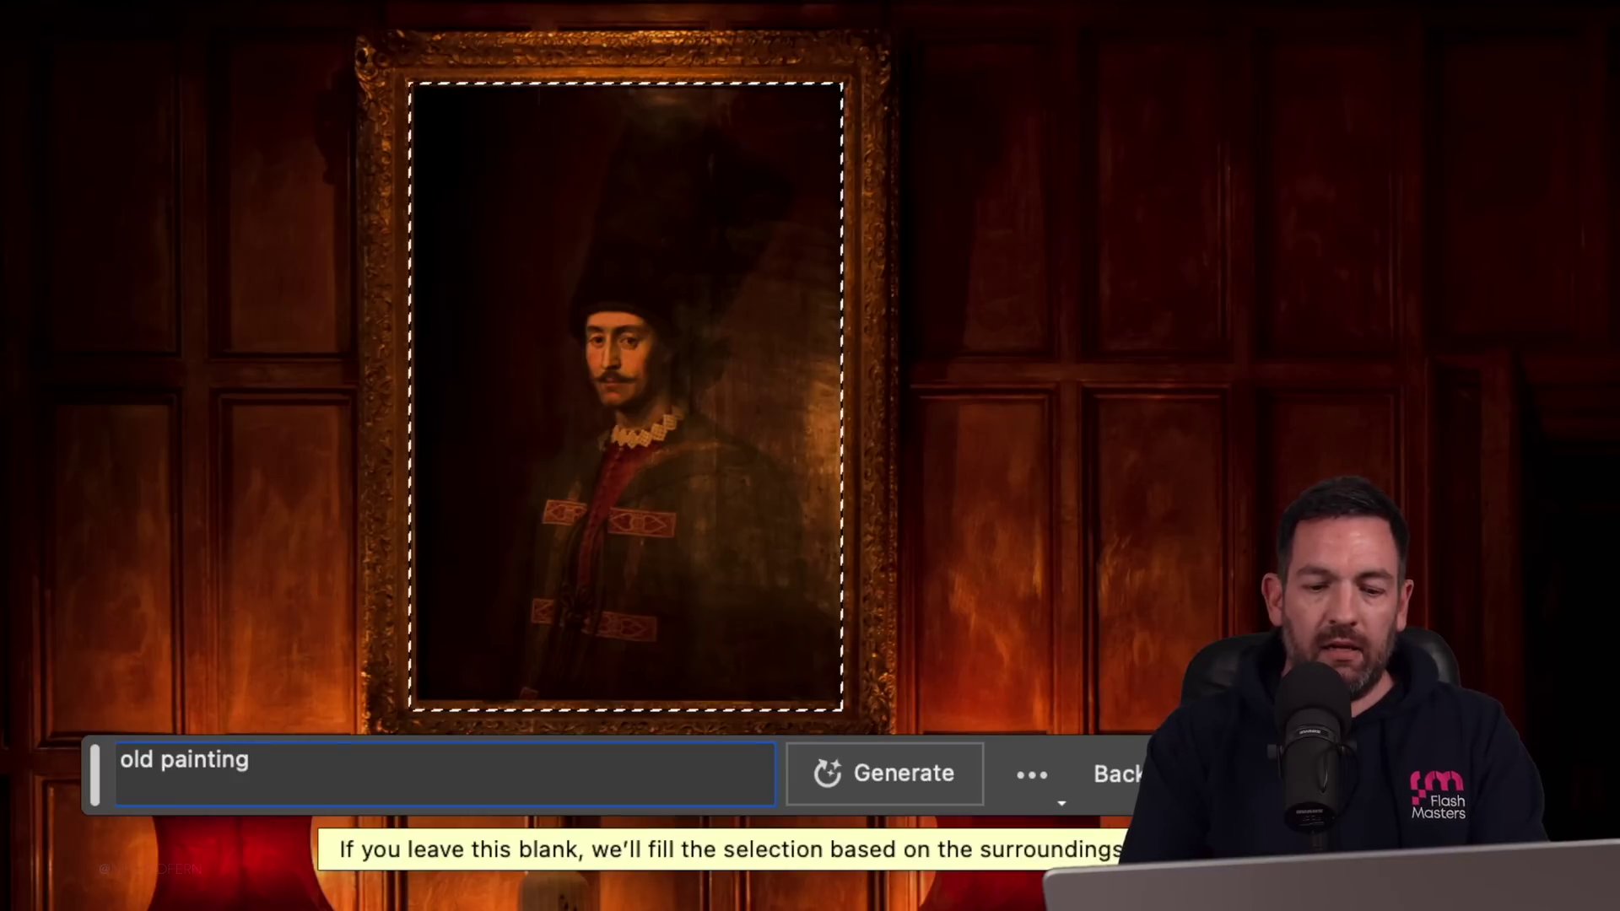
pyautogui.write('of venice')
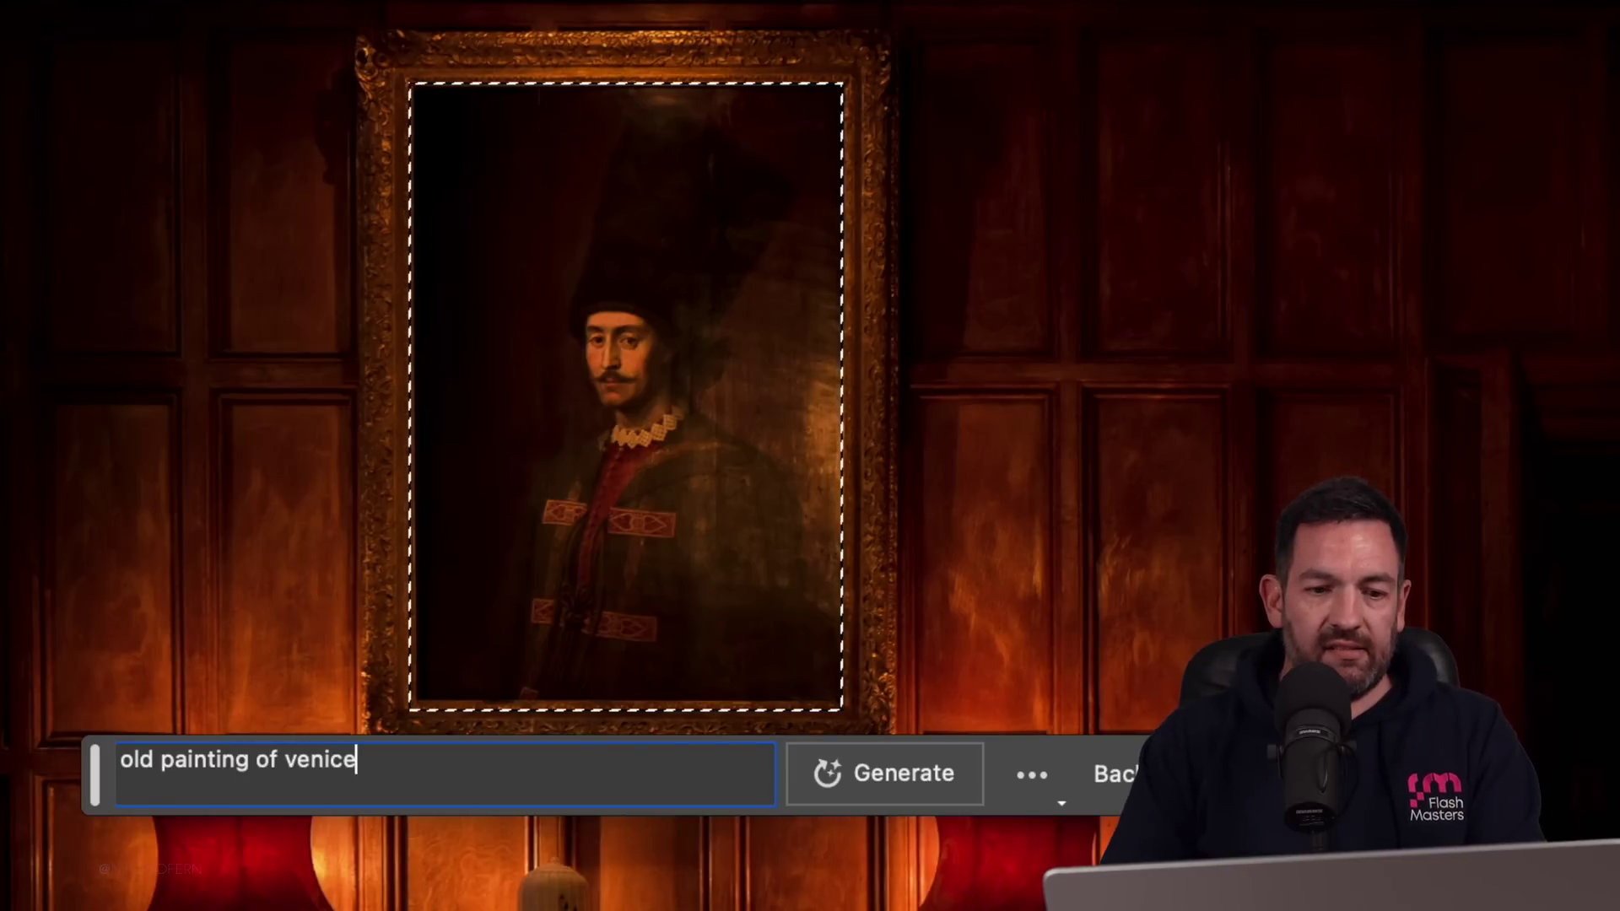
pyautogui.click(896, 798)
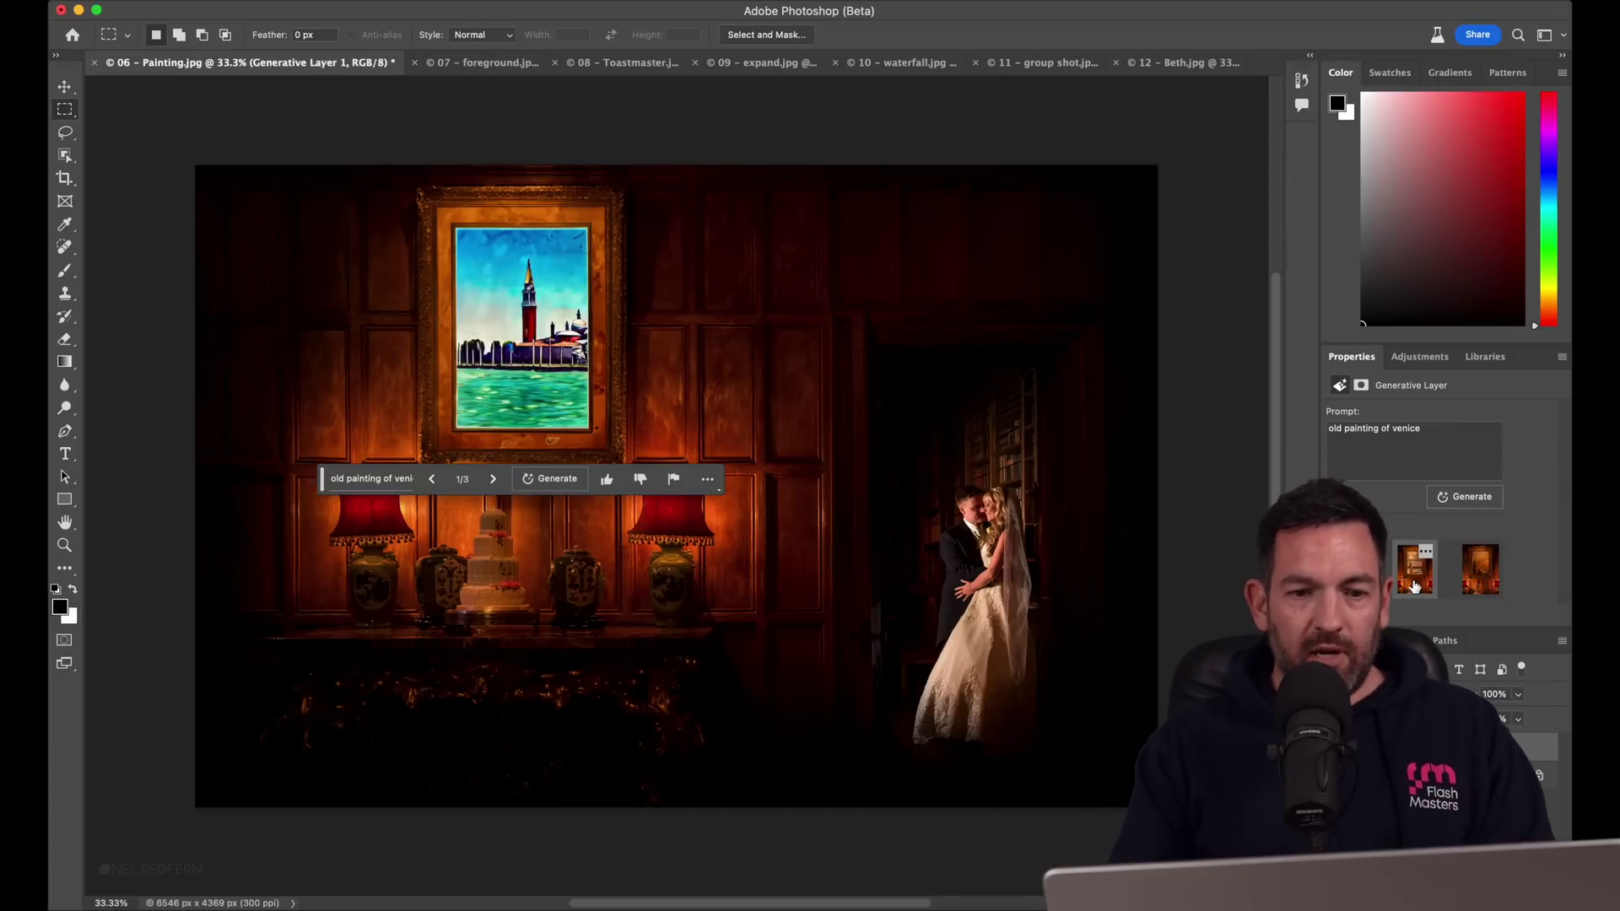
# - Choose the third, orange-tower Venice variation and zoom in on the framed painting
pyautogui.click(1415, 585)
pyautogui.click(1482, 585)
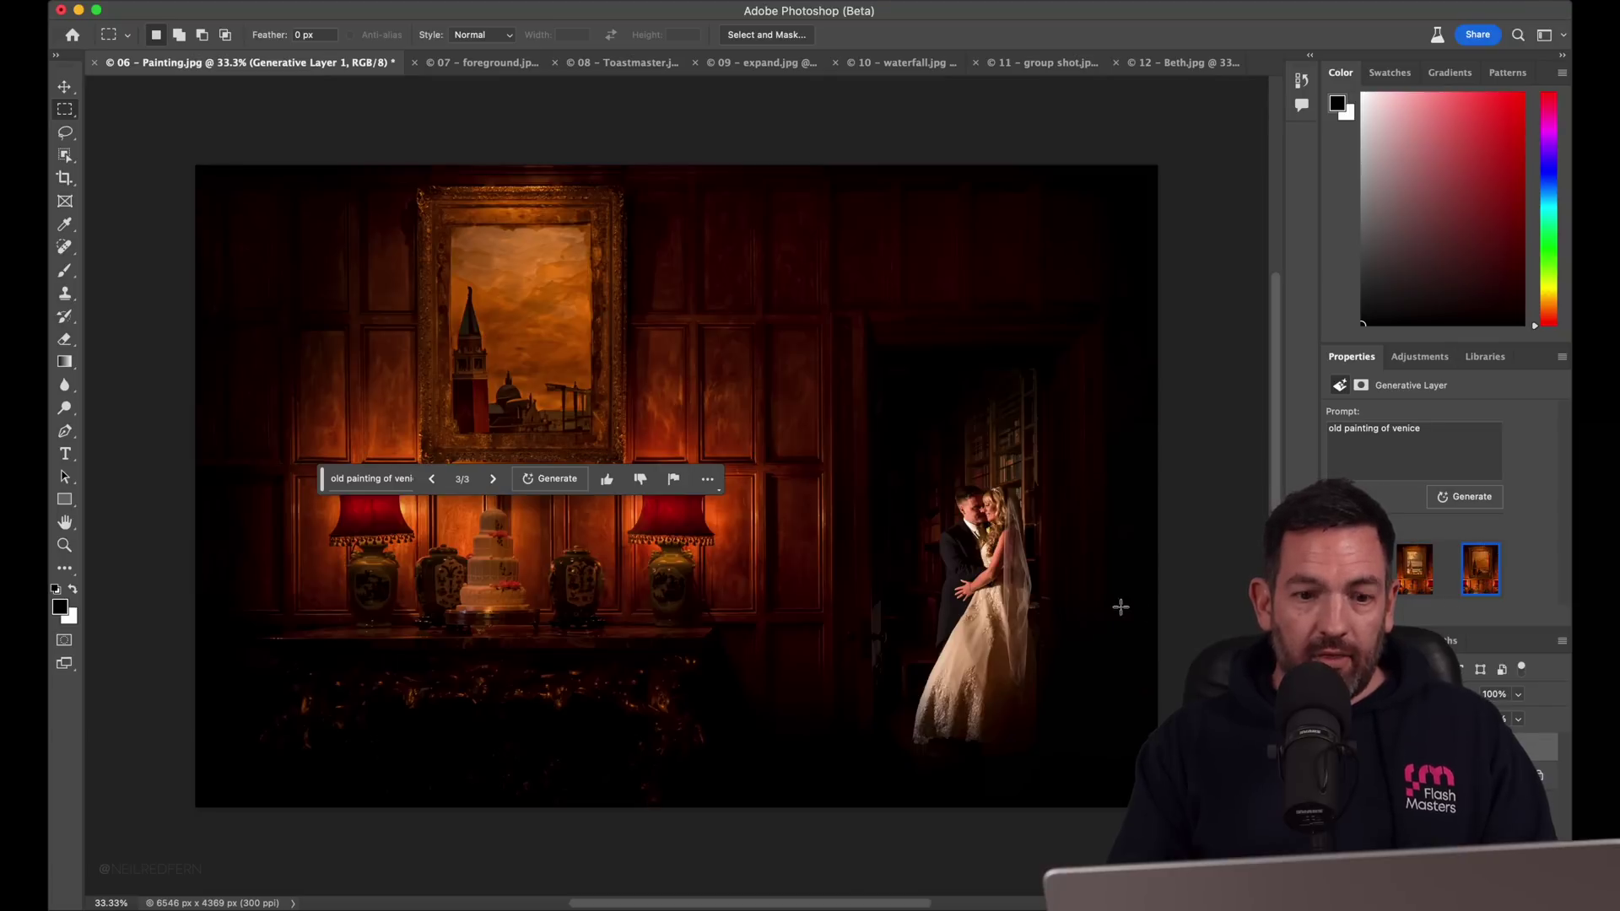
pyautogui.hotkey('ctrl', '+')
pyautogui.hotkey('ctrl', '+')
pyautogui.hotkey('ctrl', '+')
pyautogui.hotkey('ctrl', '+')
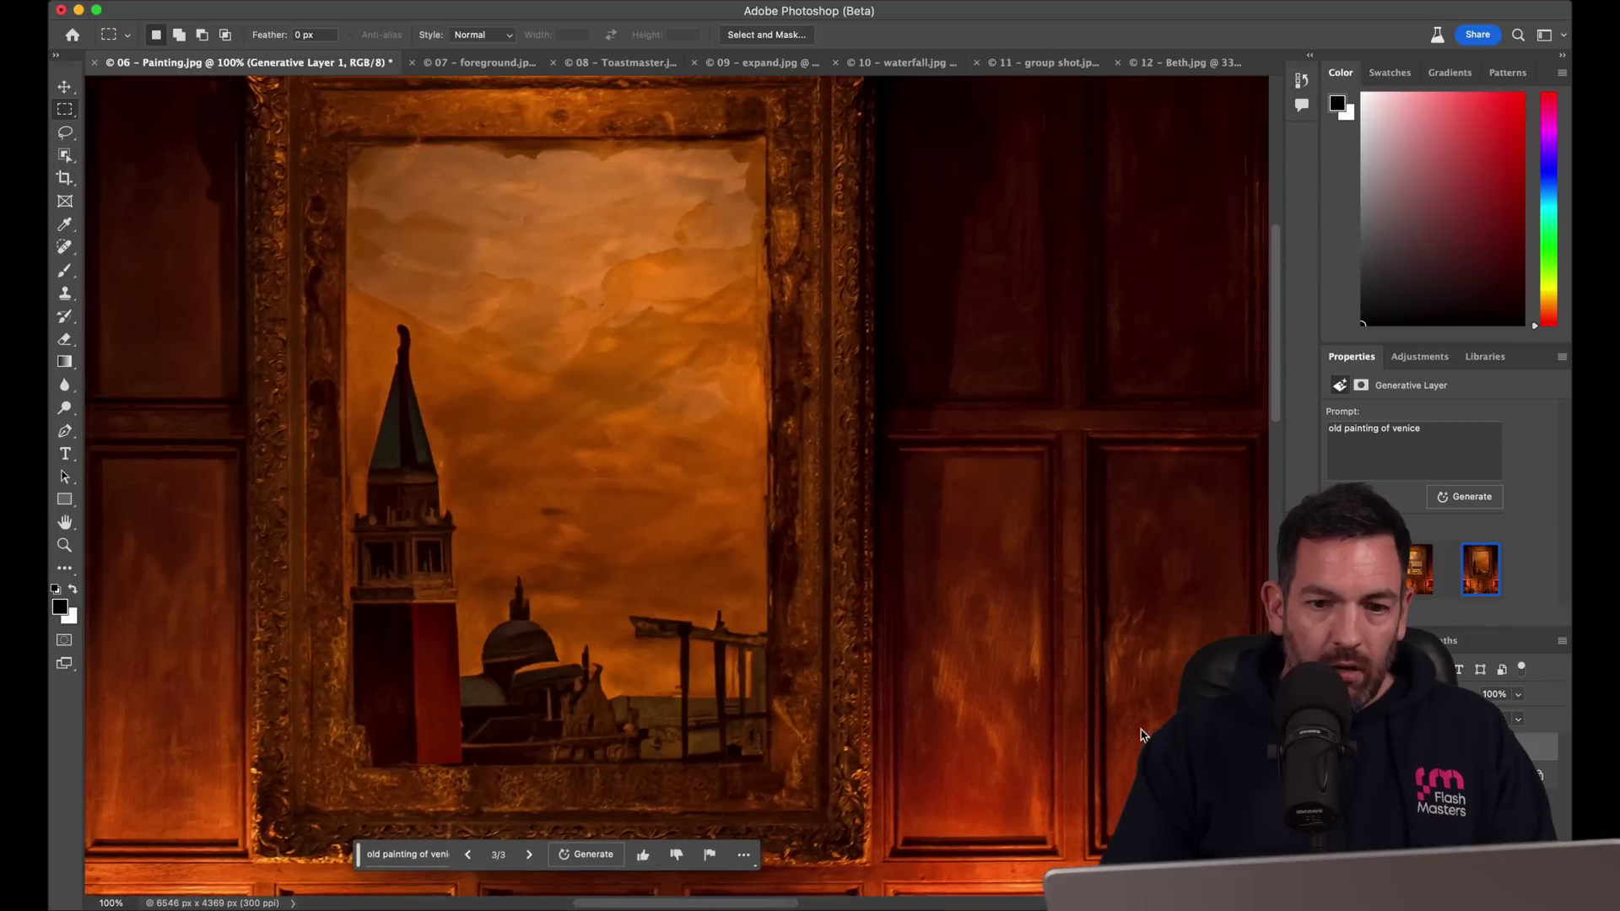
pyautogui.hscroll(-5, 1141, 734)
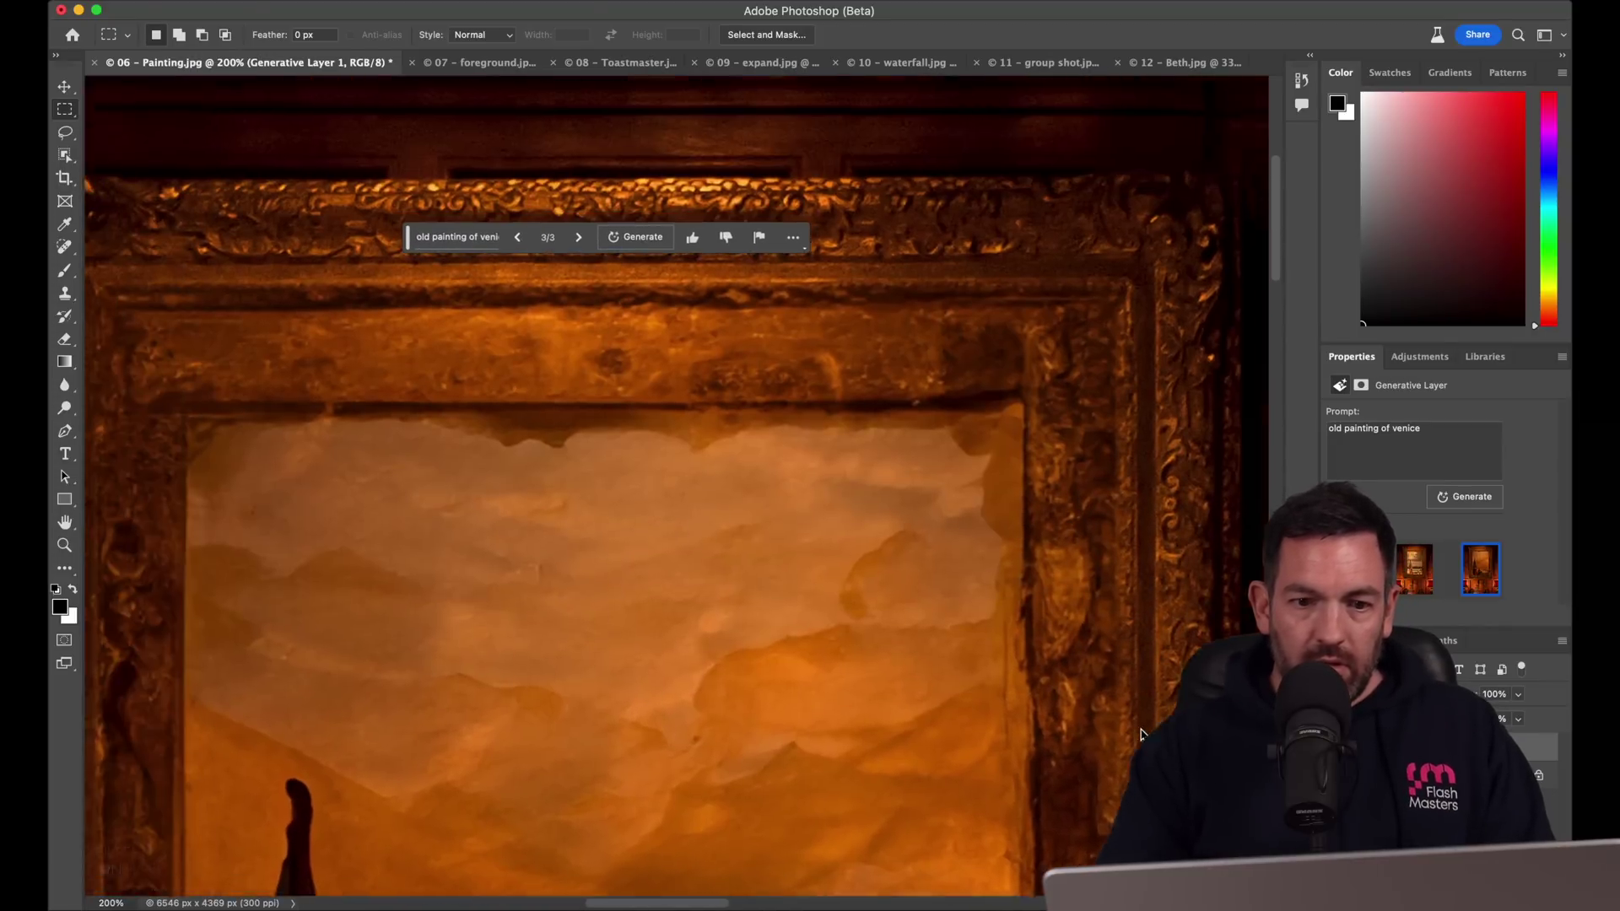
pyautogui.scroll(-6, 1141, 735)
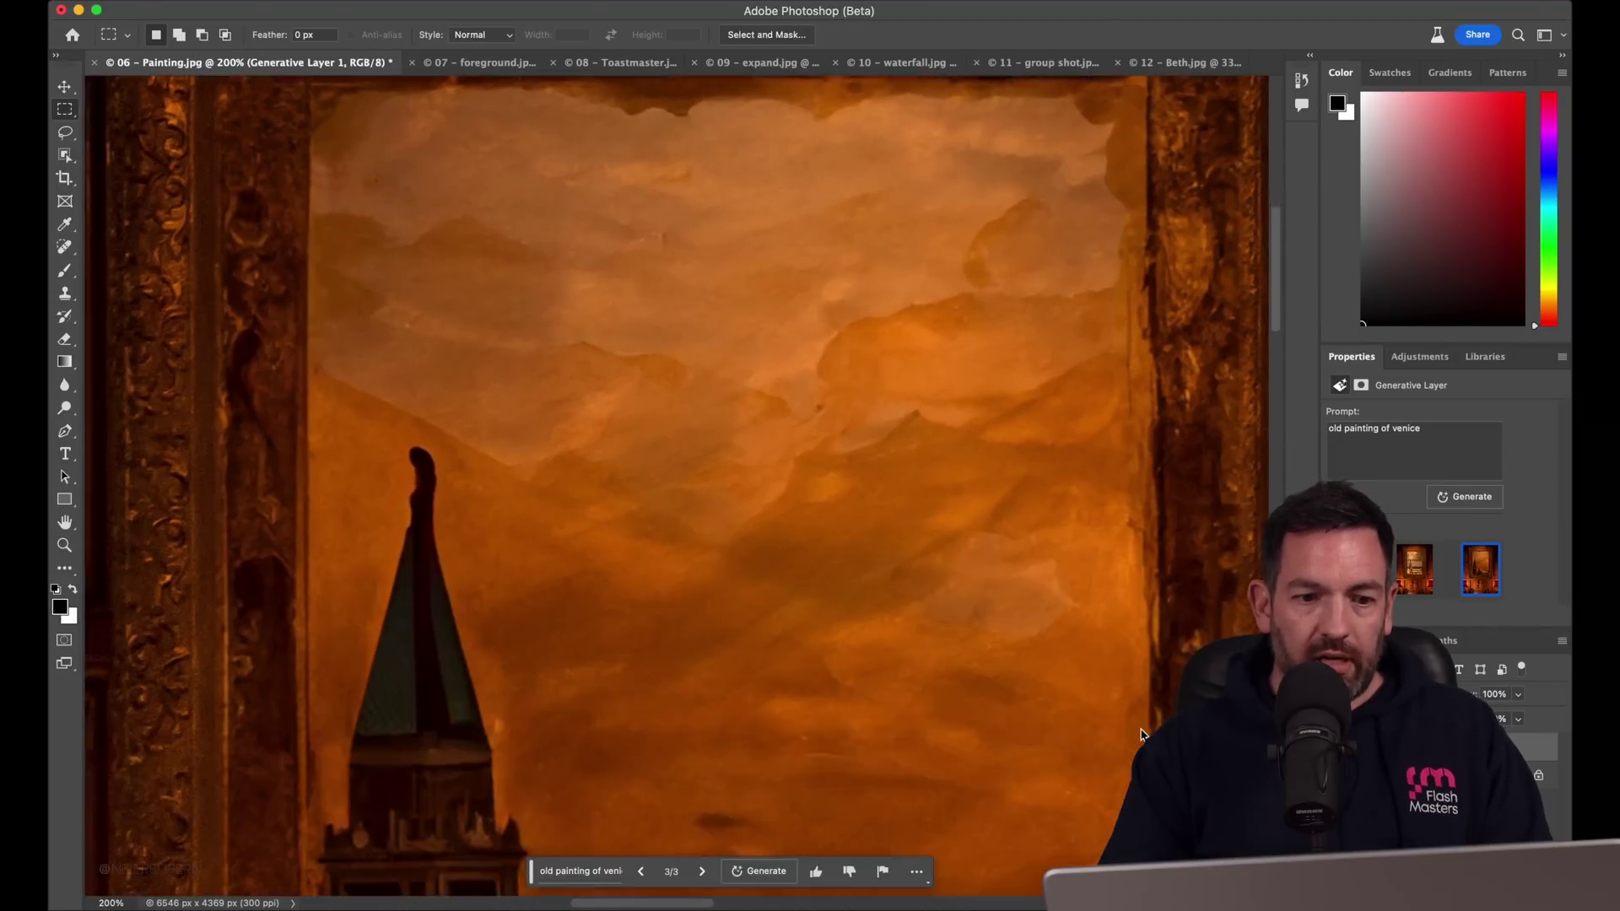
pyautogui.hotkey('ctrl', '-')
pyautogui.hotkey('ctrl', '-')
pyautogui.hotkey('ctrl', '+')
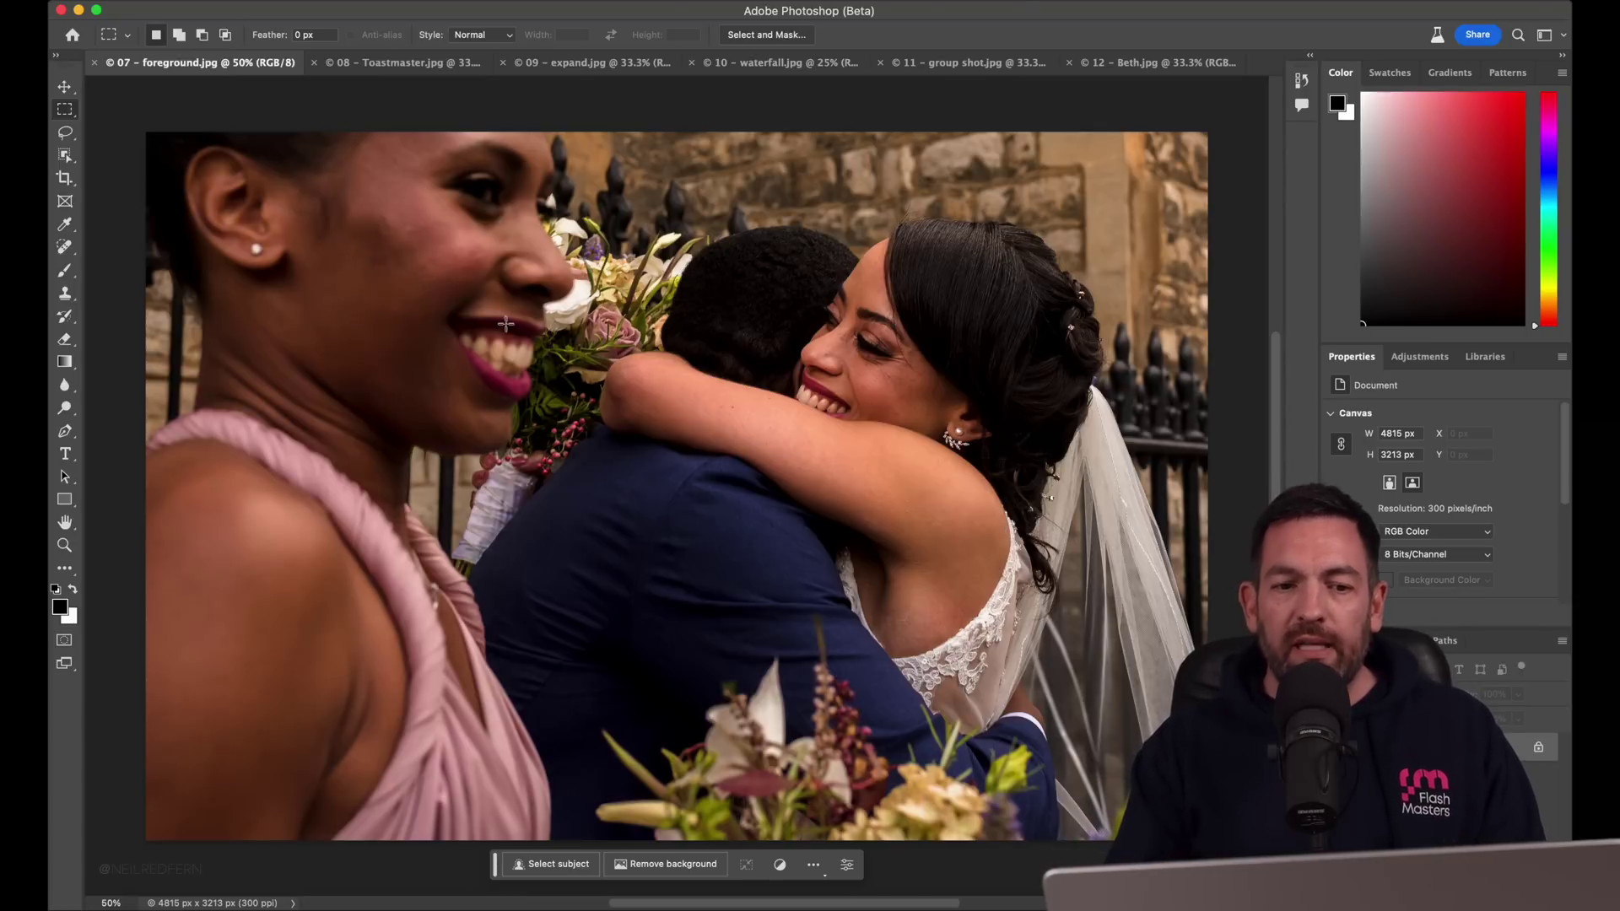
# - Lasso a freehand selection around the pink-dressed bridesmaid along the photo's left and bottom edges
pyautogui.click(66, 134)
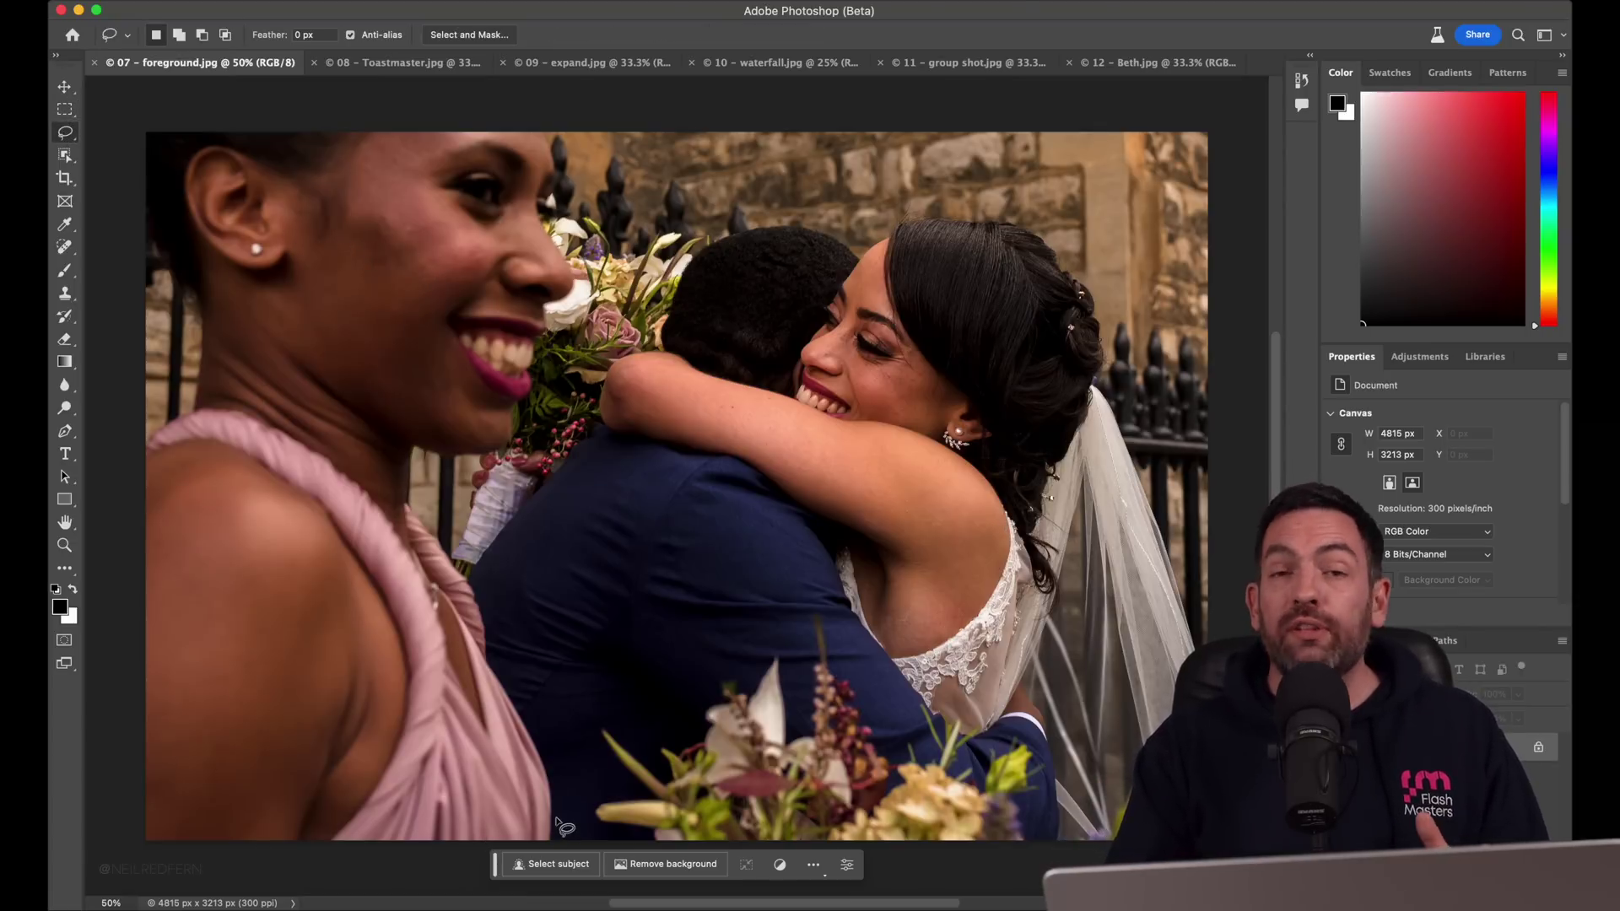
pyautogui.click(556, 843)
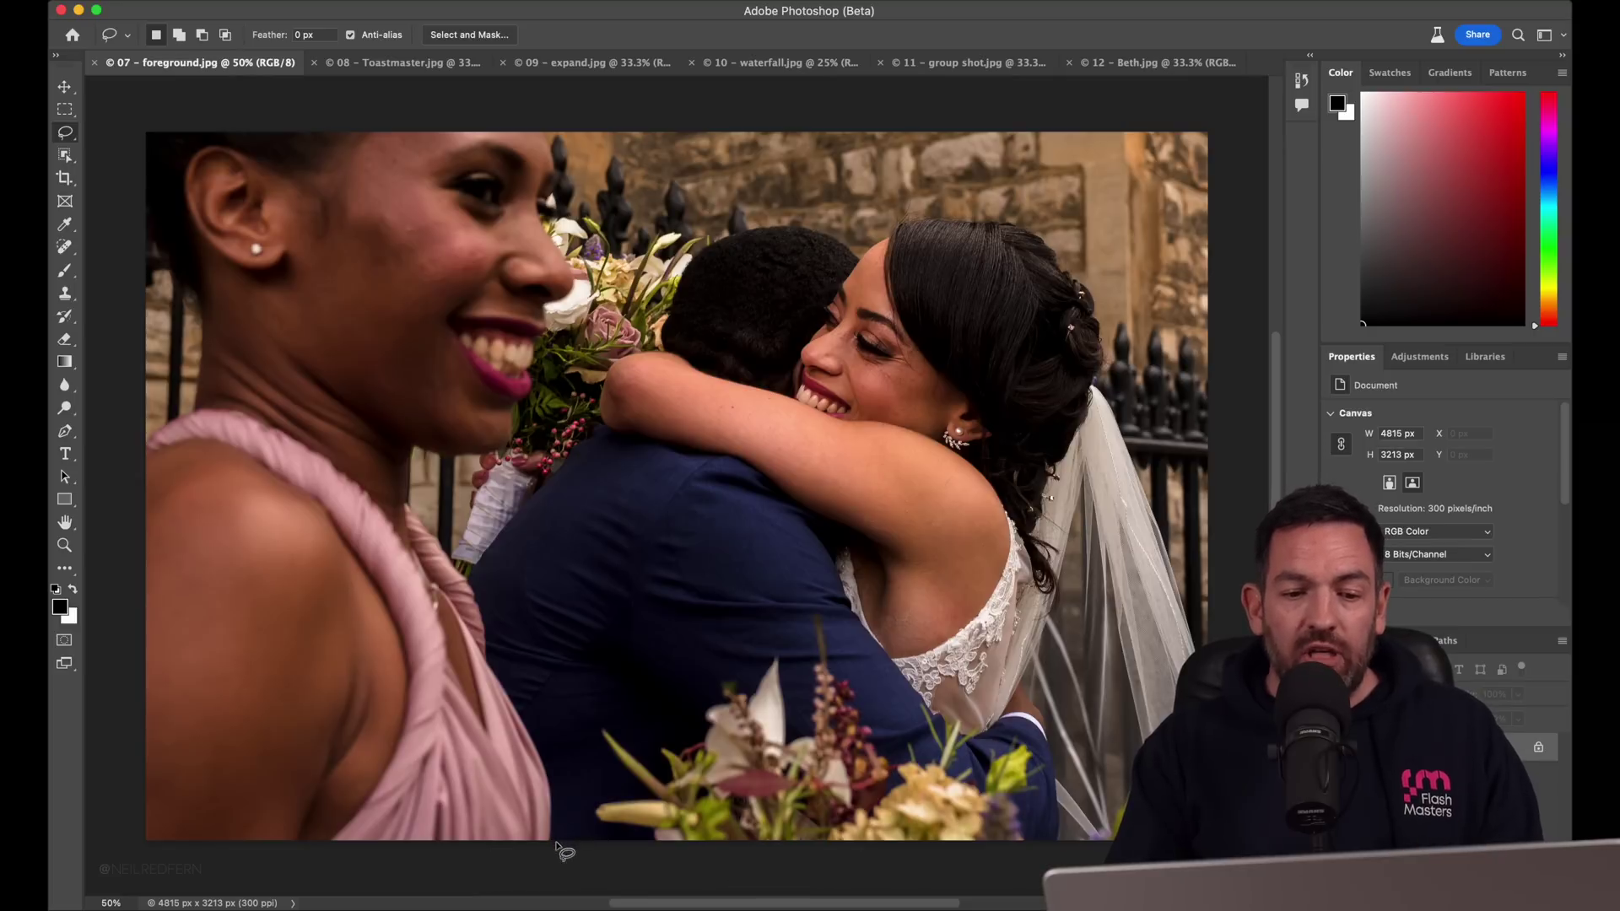
pyautogui.moveTo(560, 773); pyautogui.dragTo(546, 703)
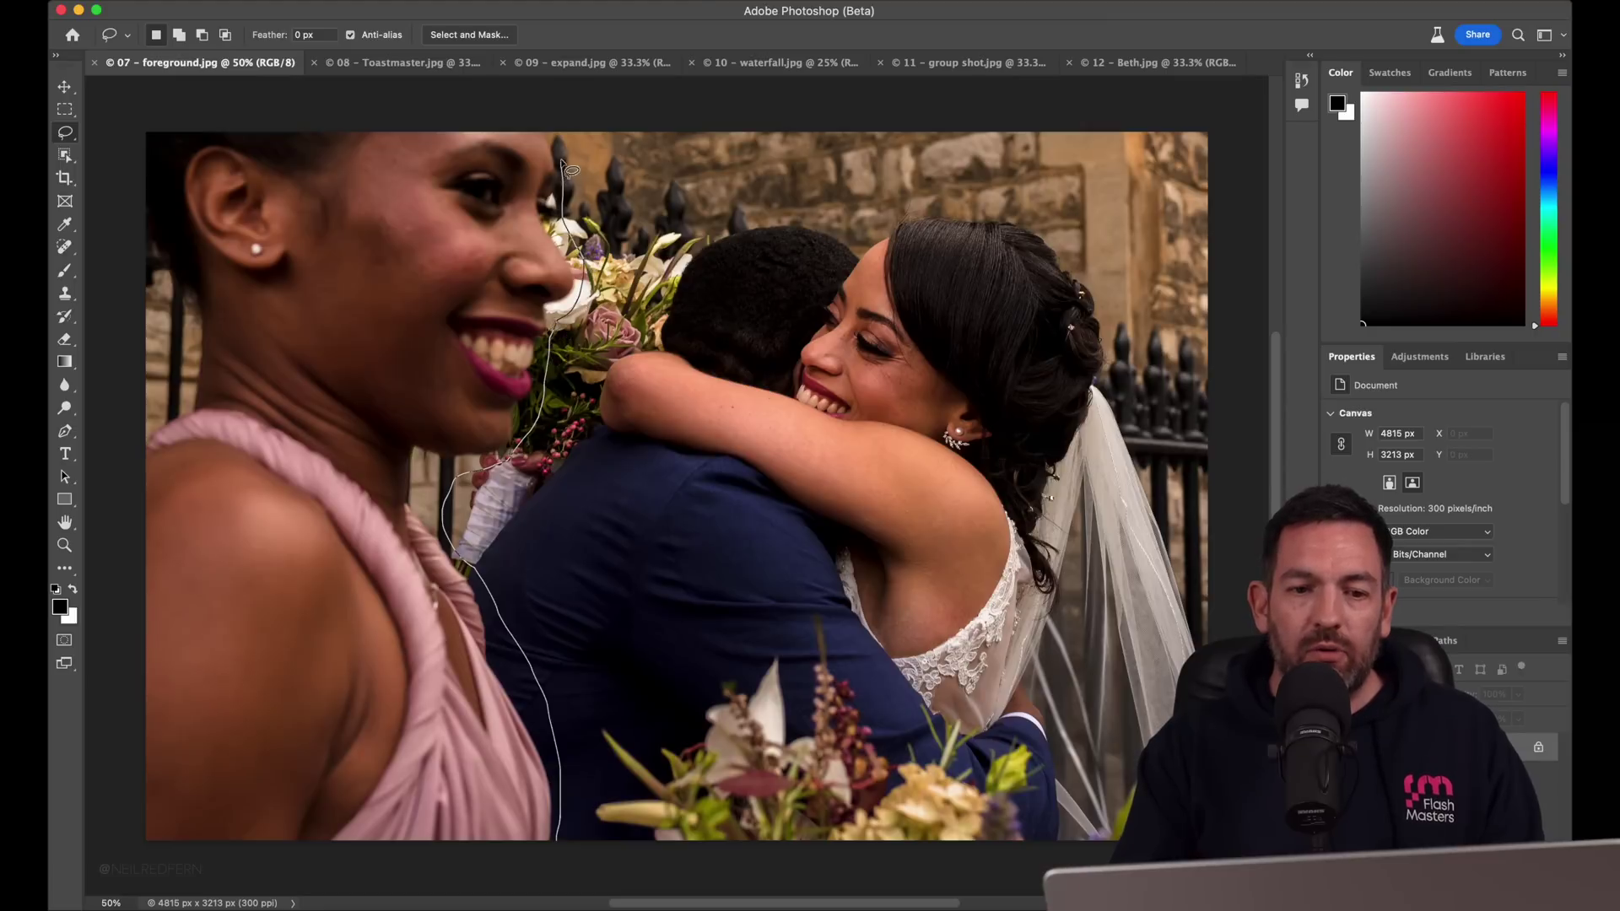
pyautogui.moveTo(514, 95)
pyautogui.mouseDown()
pyautogui.moveTo(149, 78)
pyautogui.moveTo(87, 125)
pyautogui.moveTo(67, 826)
pyautogui.moveTo(109, 887)
pyautogui.moveTo(397, 867)
pyautogui.moveTo(555, 888)
pyautogui.mouseUp()
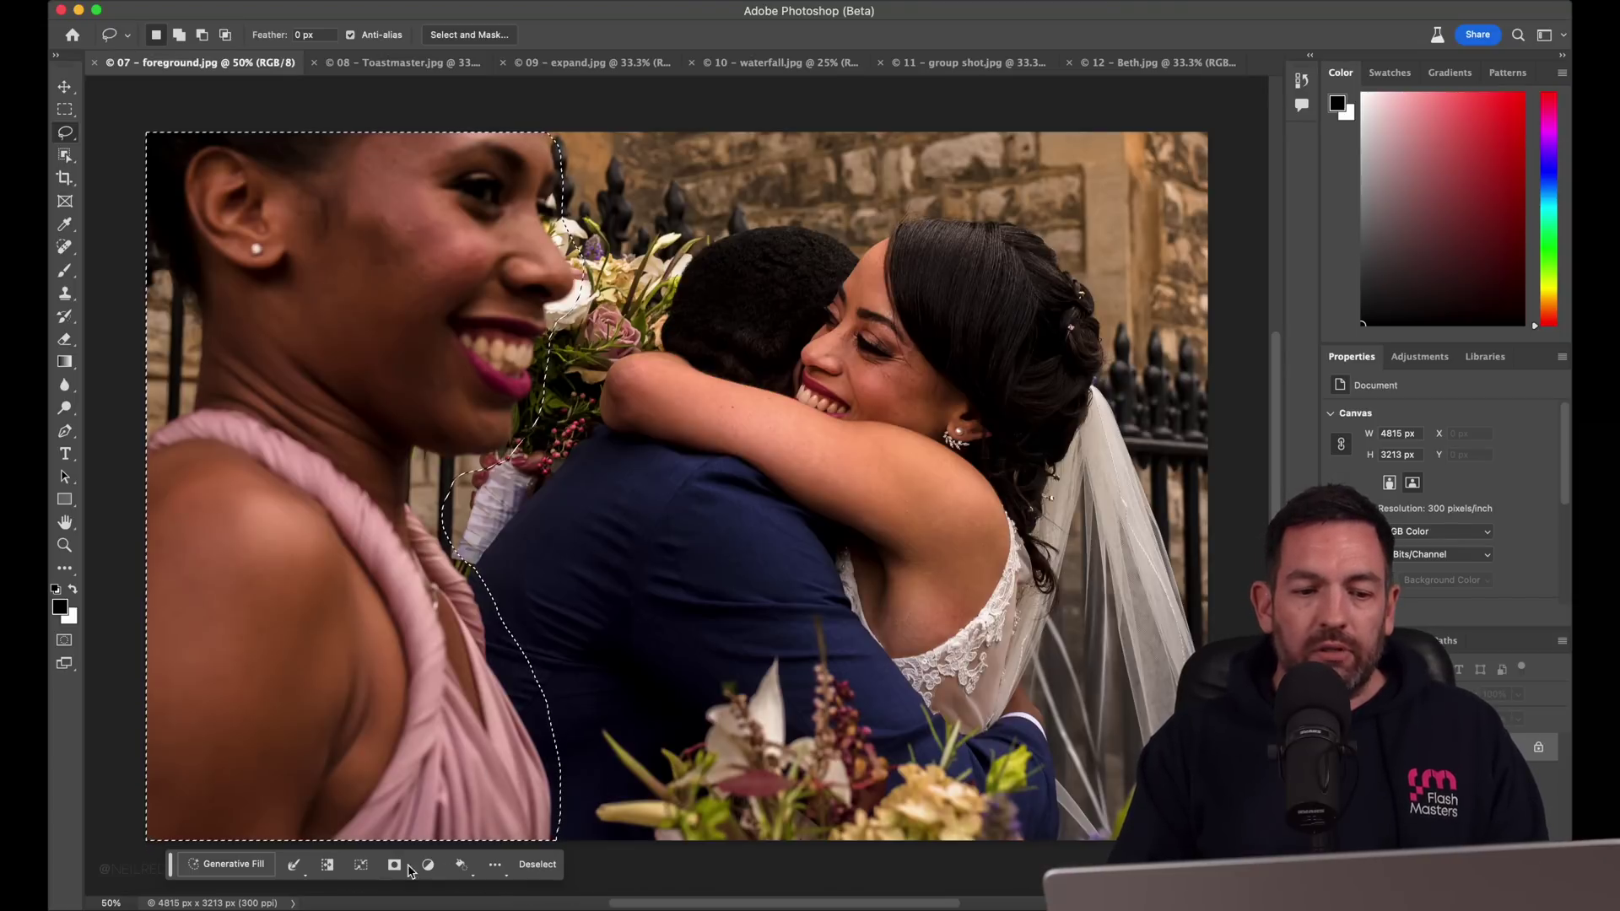
# - Fill the bridesmaid area with an empty-prompt Generative Fill and preview its variations
pyautogui.click(234, 864)
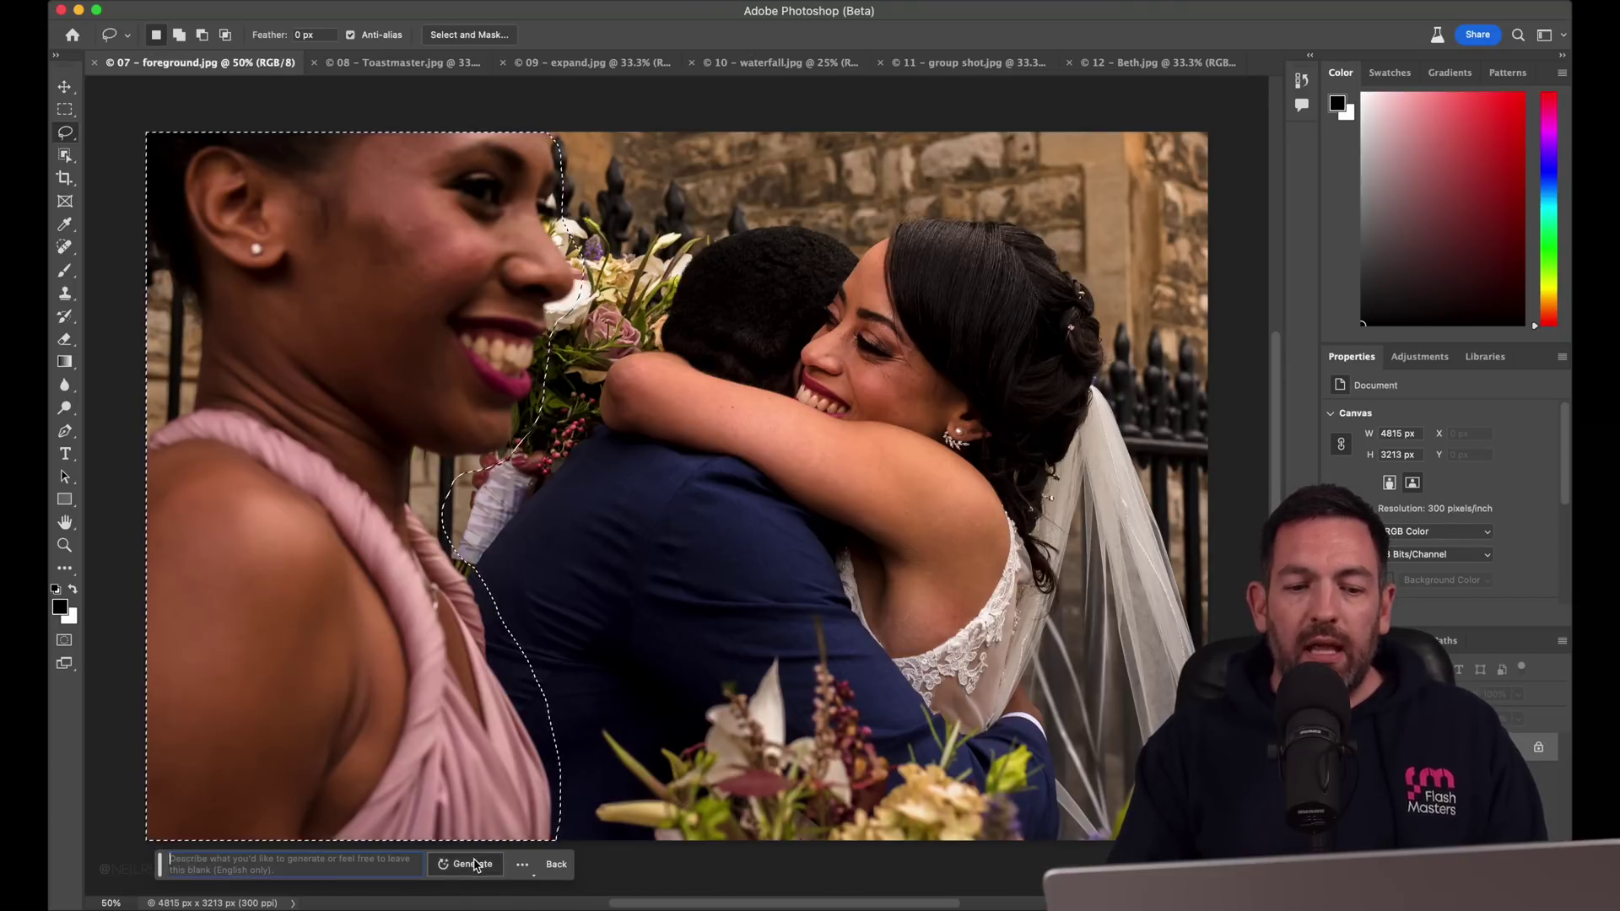
pyautogui.click(465, 864)
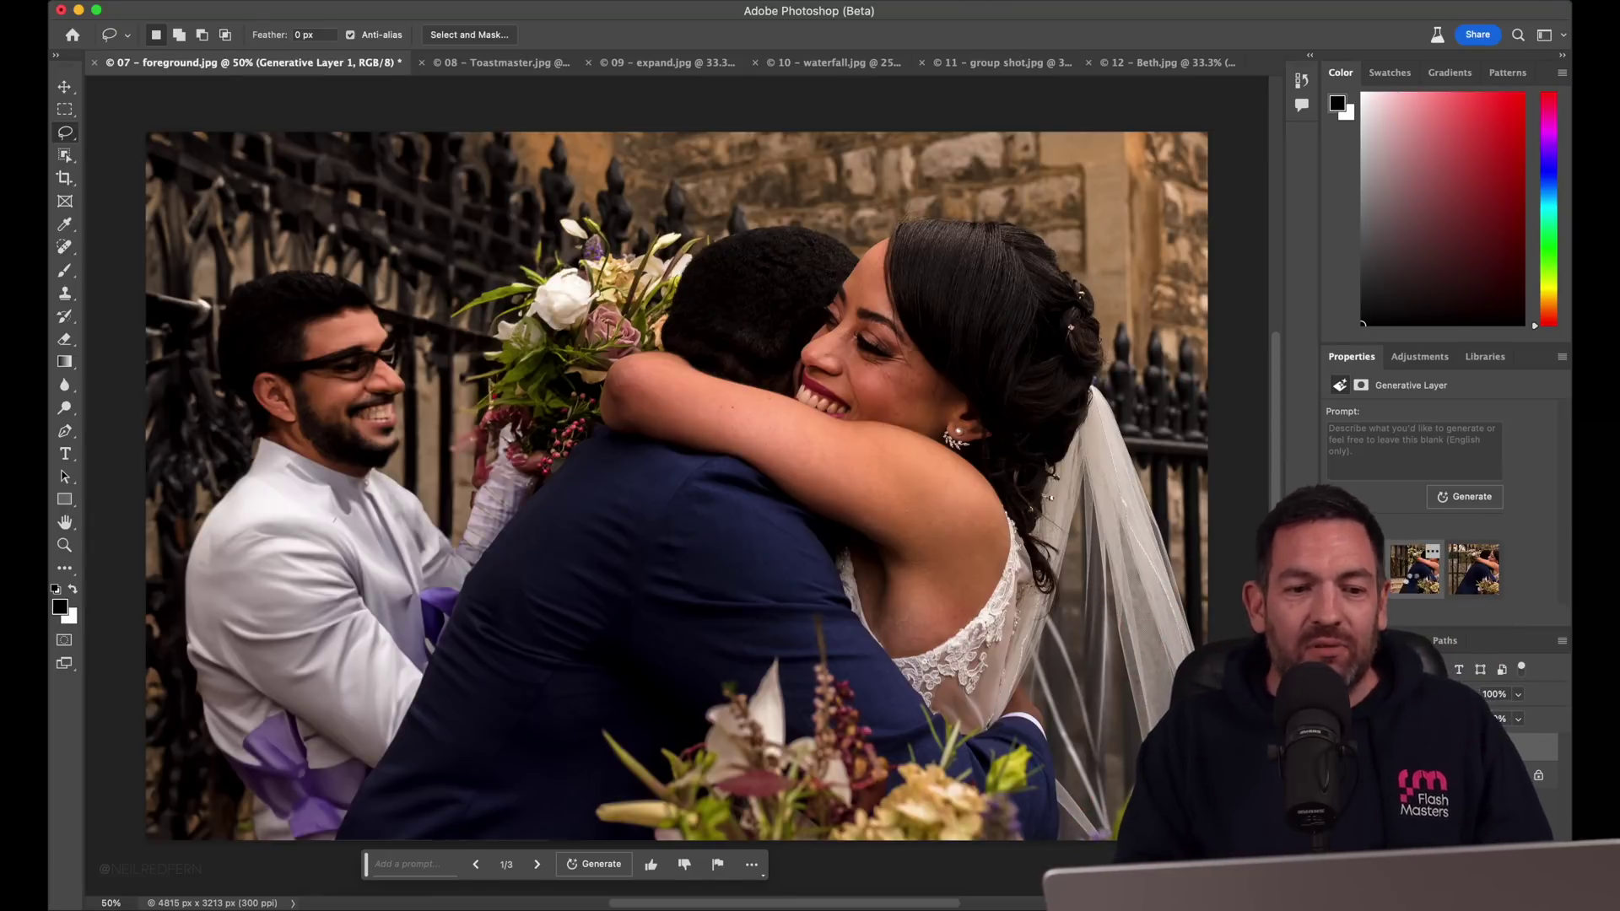
pyautogui.click(1414, 585)
pyautogui.click(1479, 586)
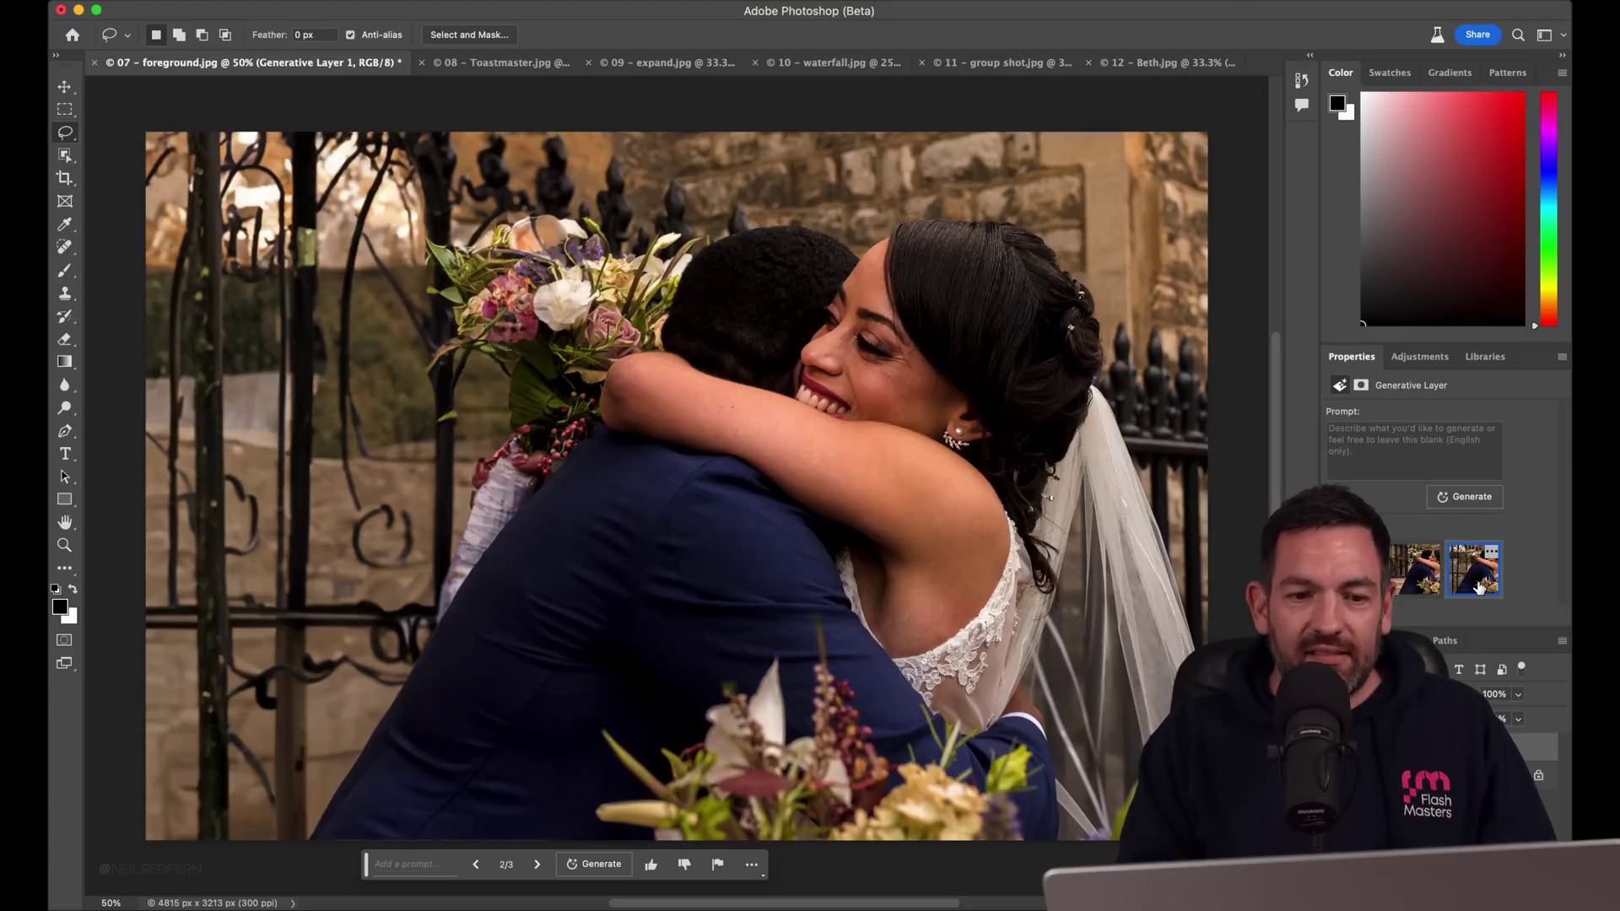
# - Keep the variation showing the iron gate and close the foreground photo
pyautogui.press('super+minus')
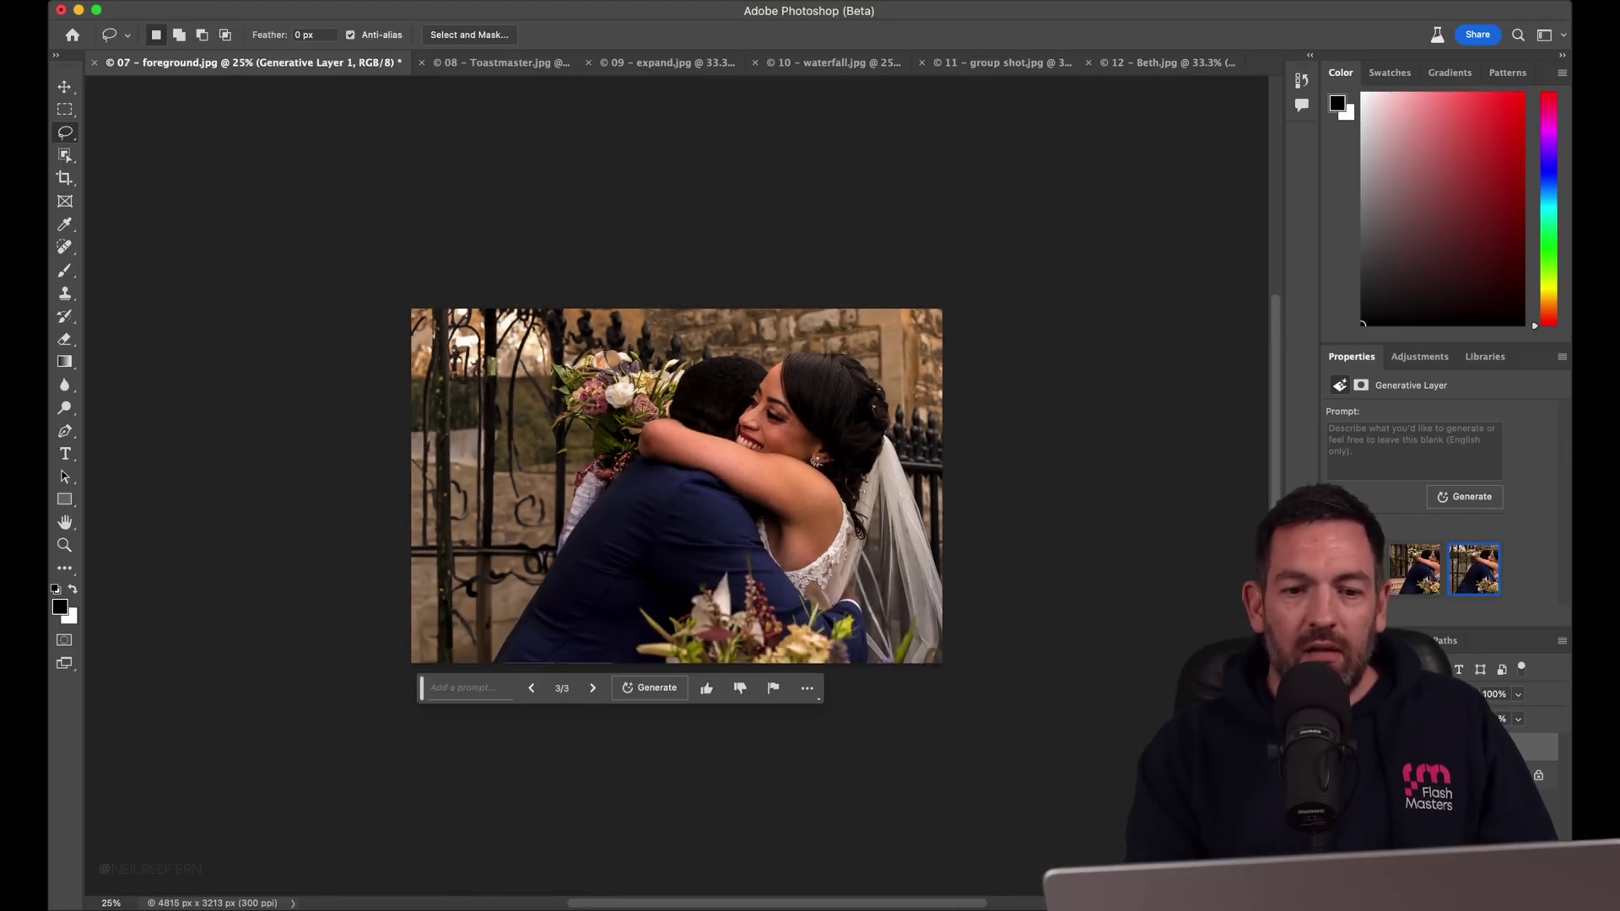
pyautogui.press('super+equal')
pyautogui.click(1360, 570)
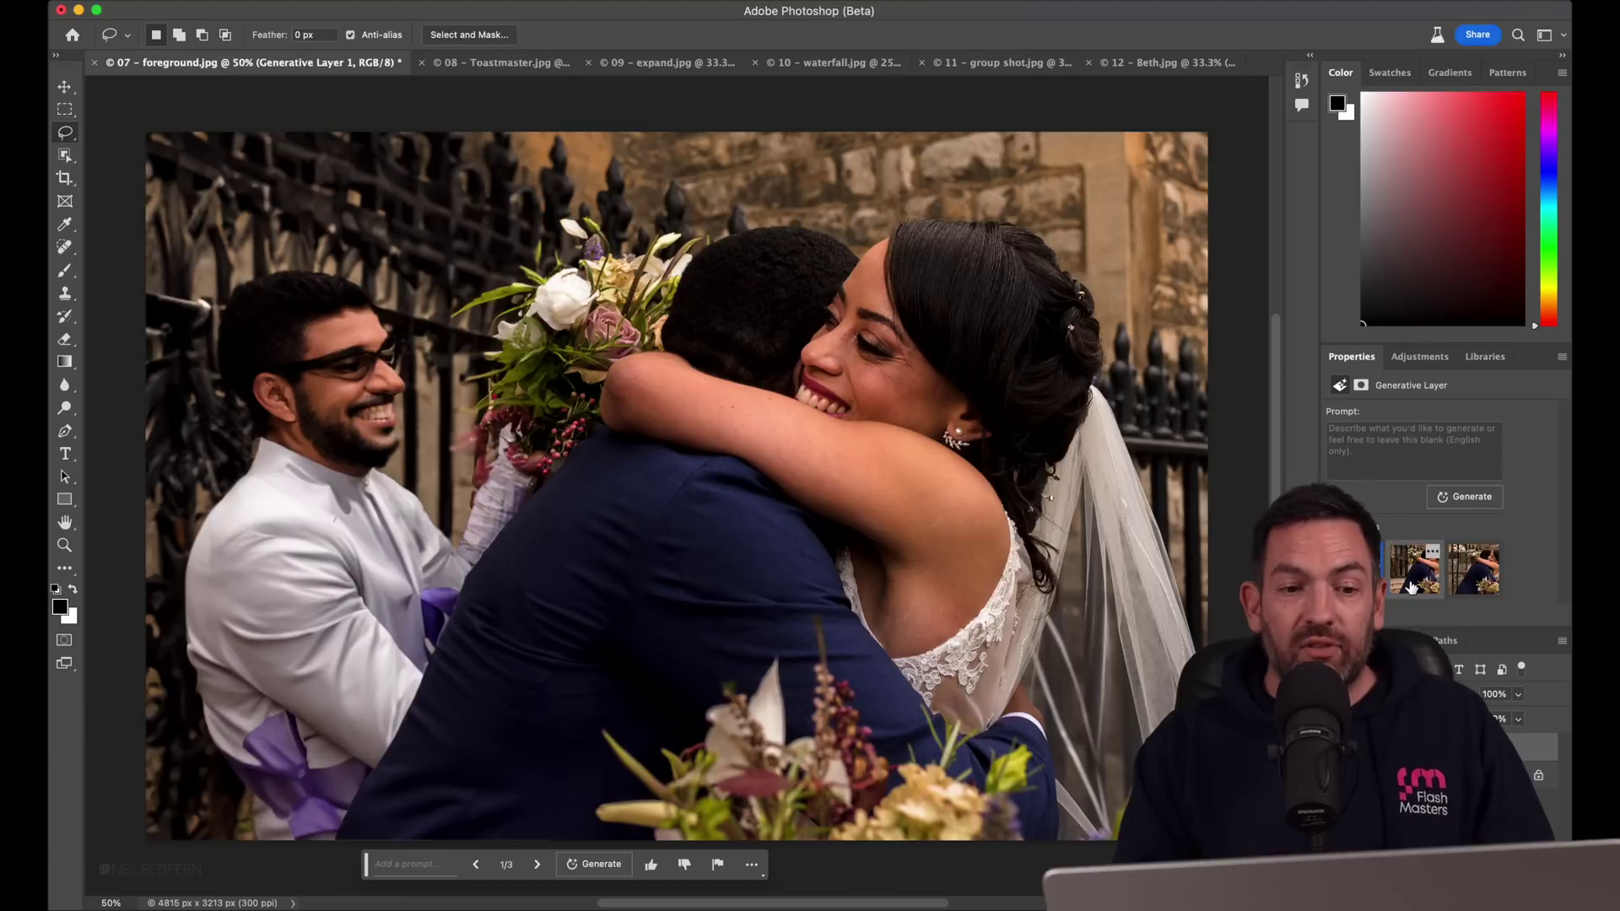
pyautogui.click(1412, 582)
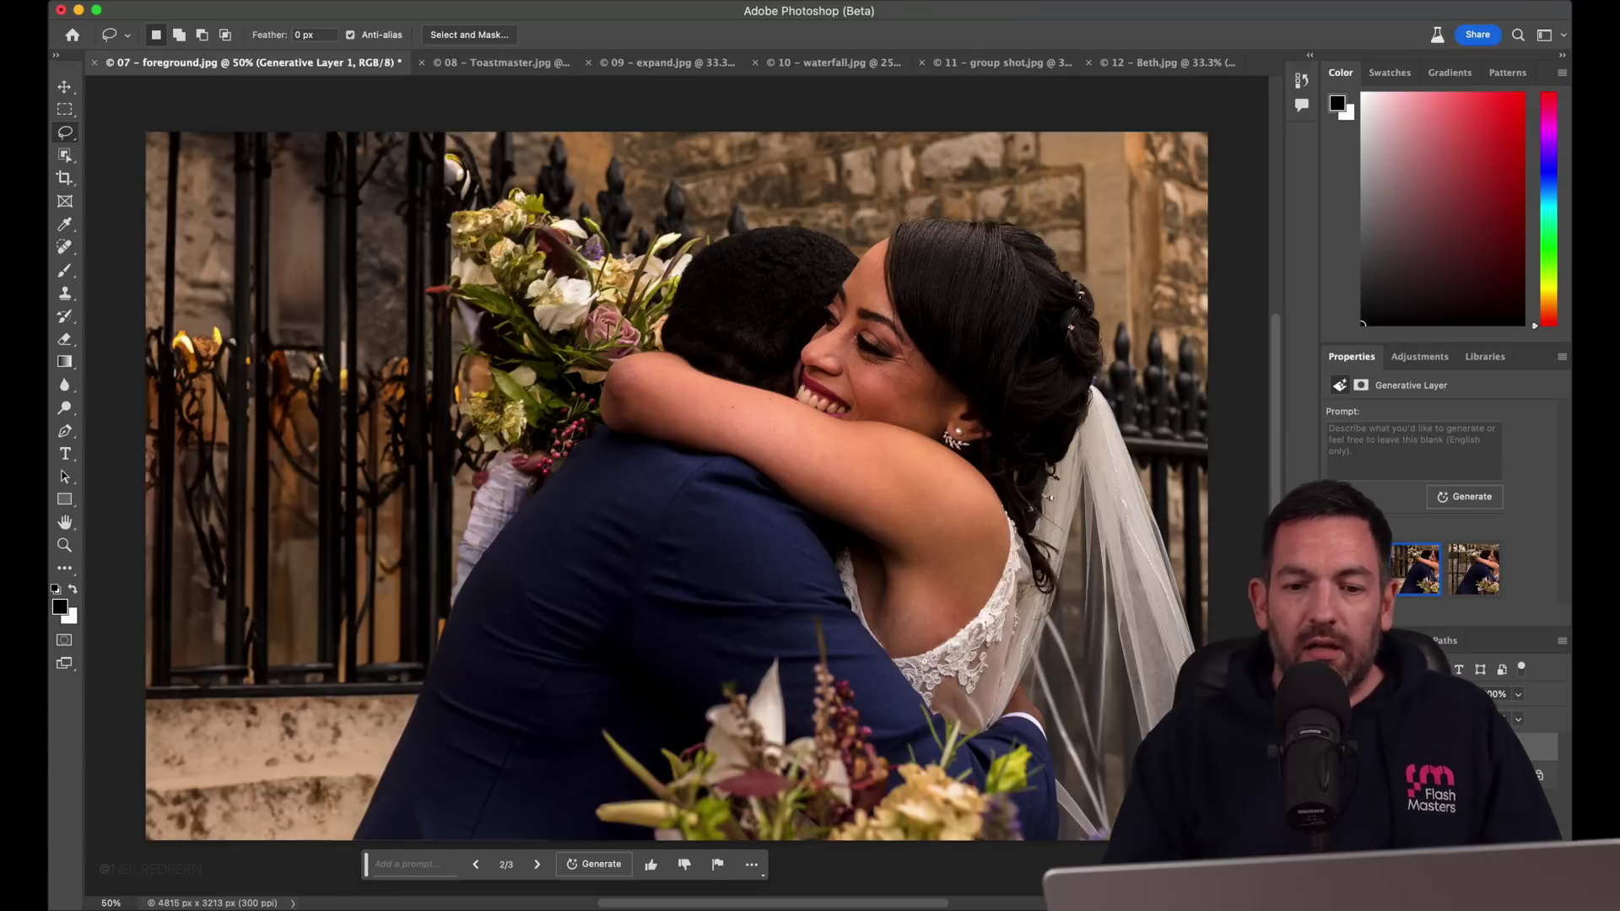
pyautogui.press('super+w')
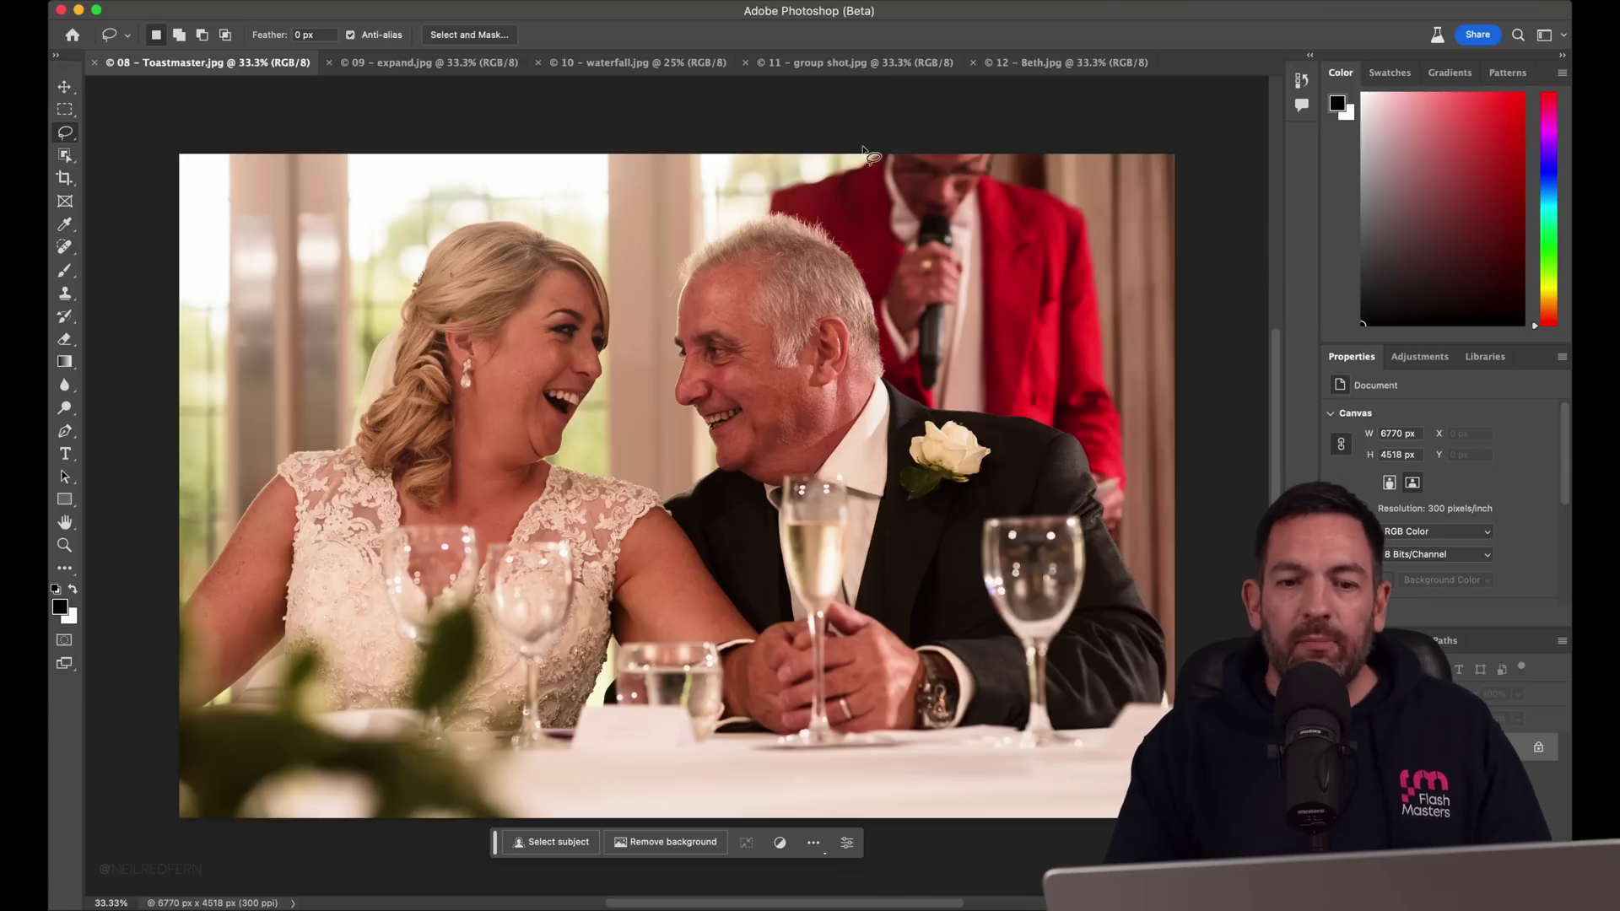
# - Lasso the red-jacketed man behind the couple and remove him with an empty-prompt Generative Fill
pyautogui.moveTo(862, 150)
pyautogui.mouseDown()
pyautogui.moveTo(769, 175)
pyautogui.moveTo(845, 262)
pyautogui.mouseUp()
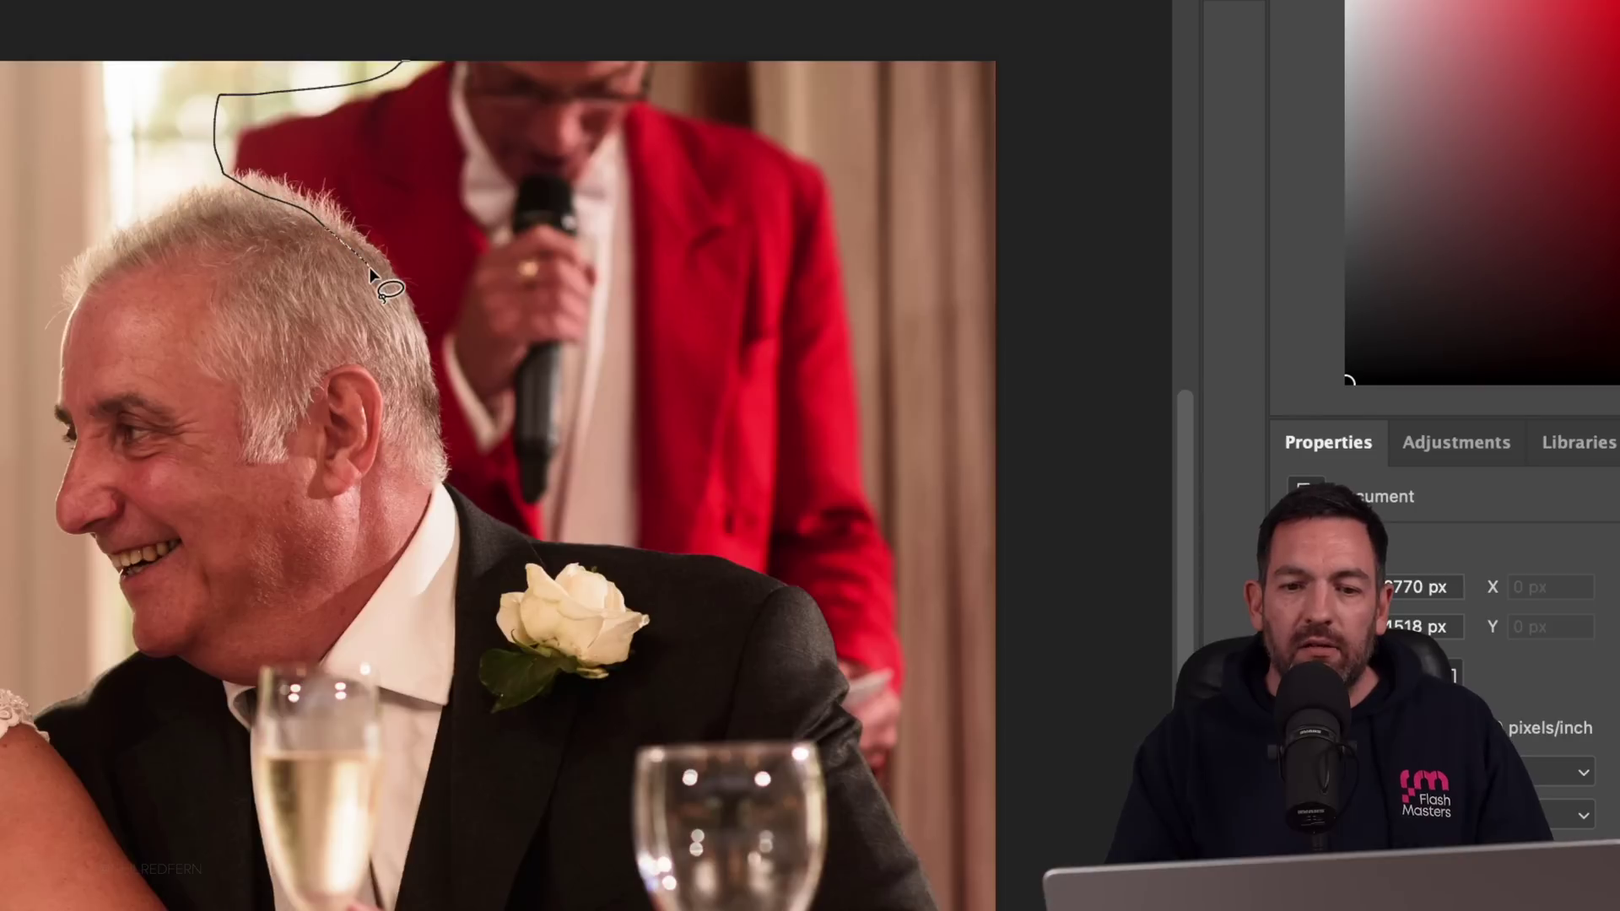
pyautogui.moveTo(417, 383)
pyautogui.mouseDown()
pyautogui.moveTo(468, 522)
pyautogui.moveTo(743, 580)
pyautogui.moveTo(915, 727)
pyautogui.moveTo(904, 495)
pyautogui.moveTo(846, 217)
pyautogui.moveTo(807, 125)
pyautogui.moveTo(680, 47)
pyautogui.mouseUp()
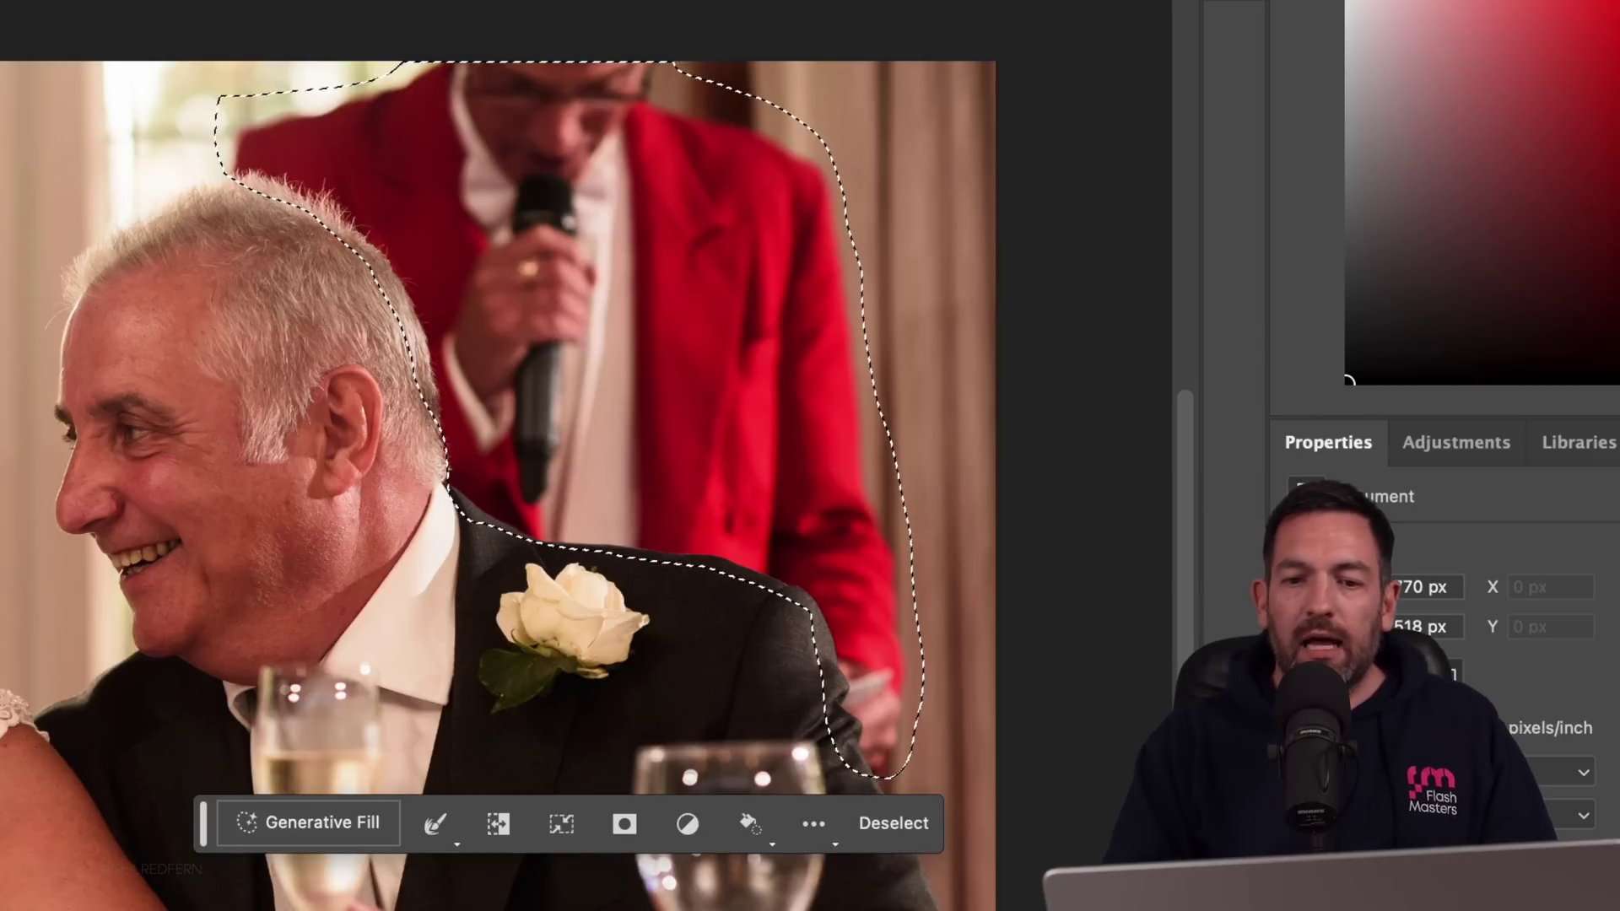
pyautogui.click(333, 814)
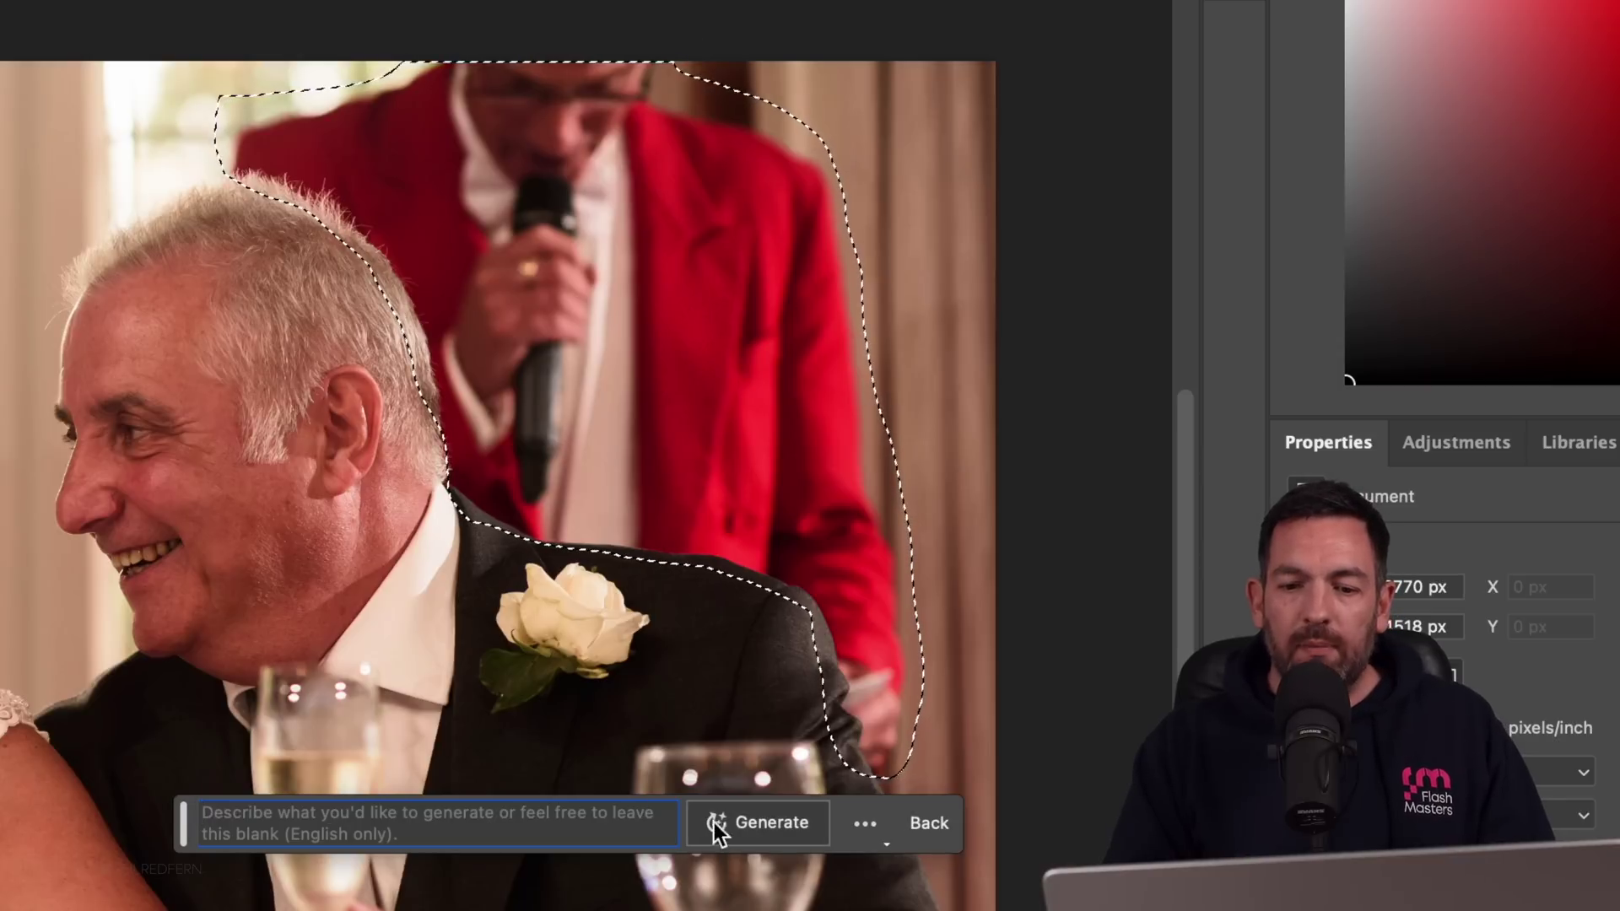
pyautogui.click(758, 825)
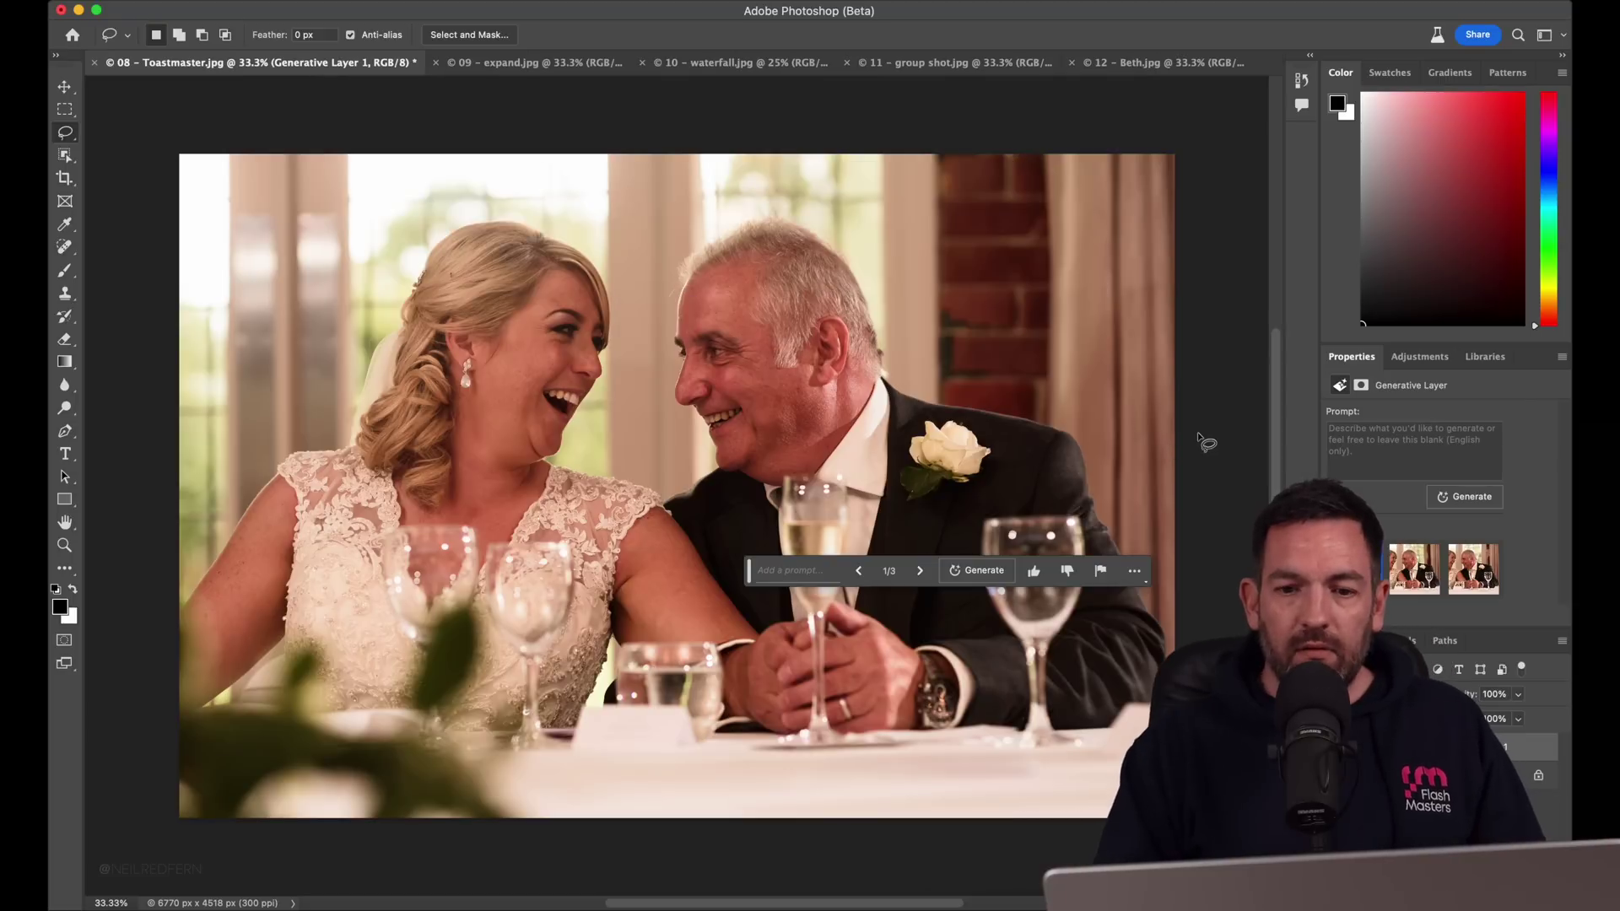
# - Zoom in to inspect the filled edges, then fit the whole photo on screen
pyautogui.press('super+equal')
pyautogui.press('super+equal')
pyautogui.press('super+equal')
pyautogui.press('super+equal')
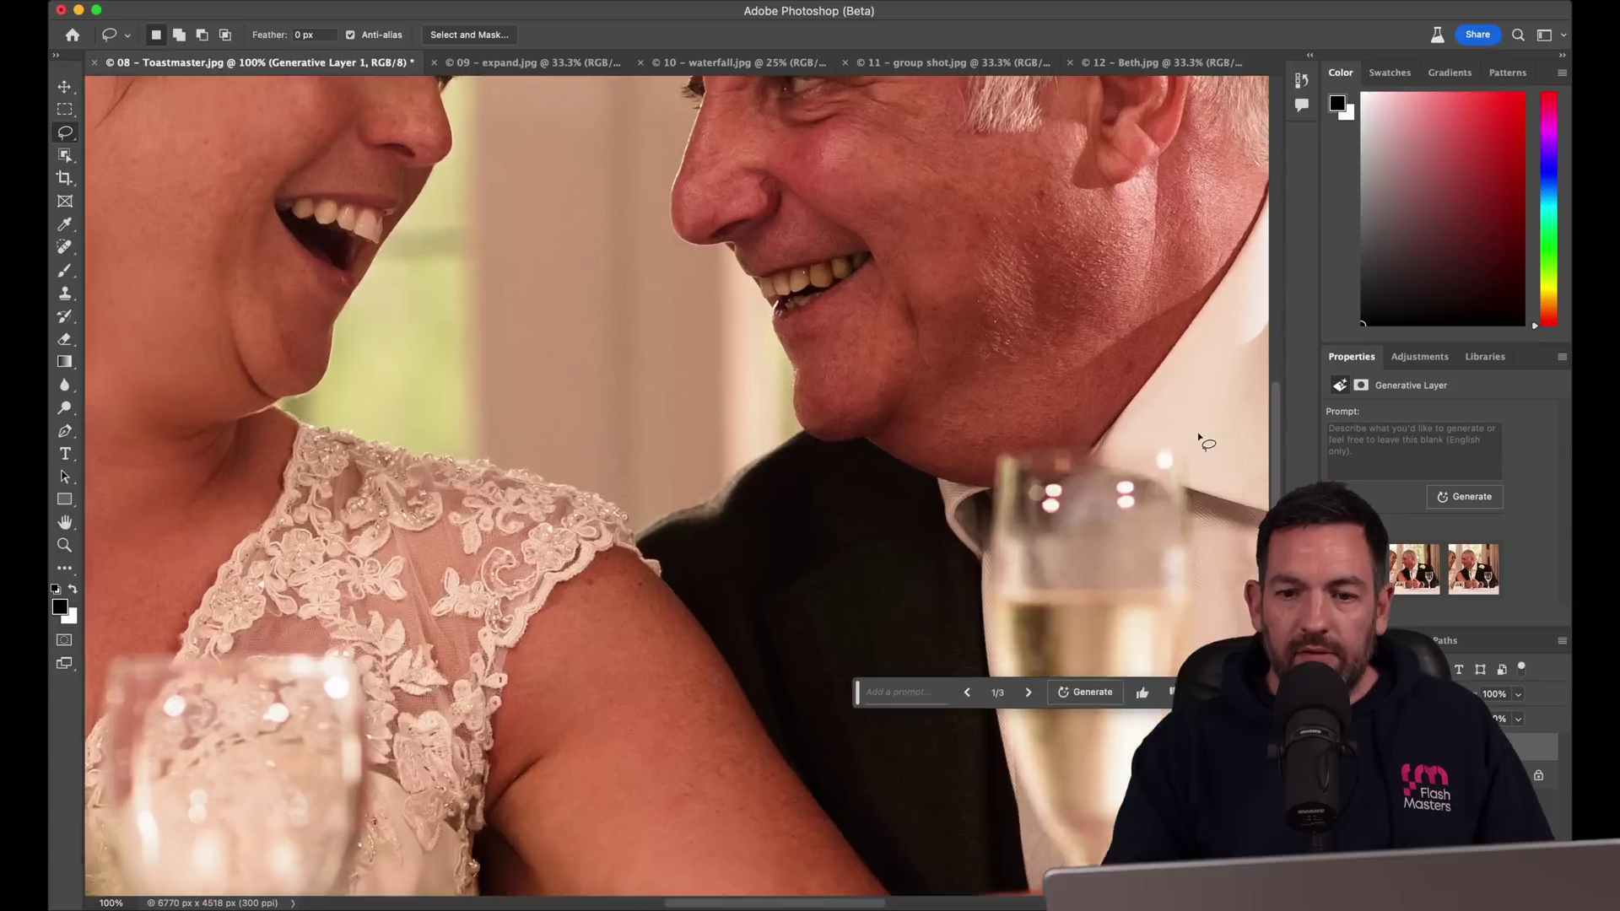
pyautogui.scroll(10, 1198, 435)
pyautogui.hscroll(6, 1199, 434)
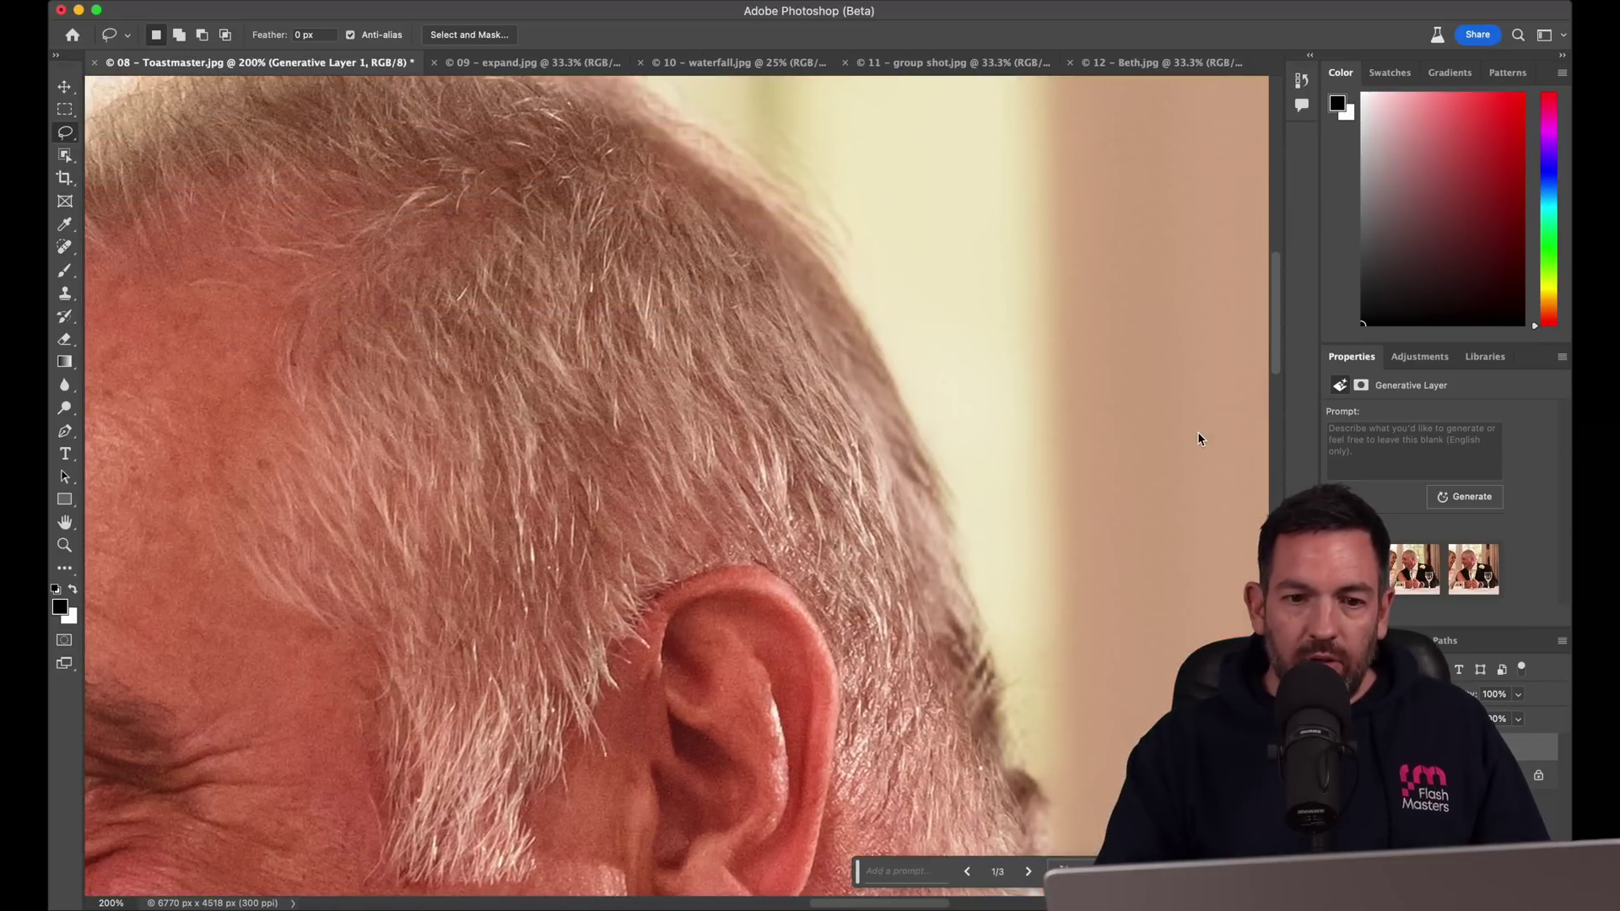
pyautogui.scroll(-15, 675, 350)
pyautogui.hscroll(8, 675, 351)
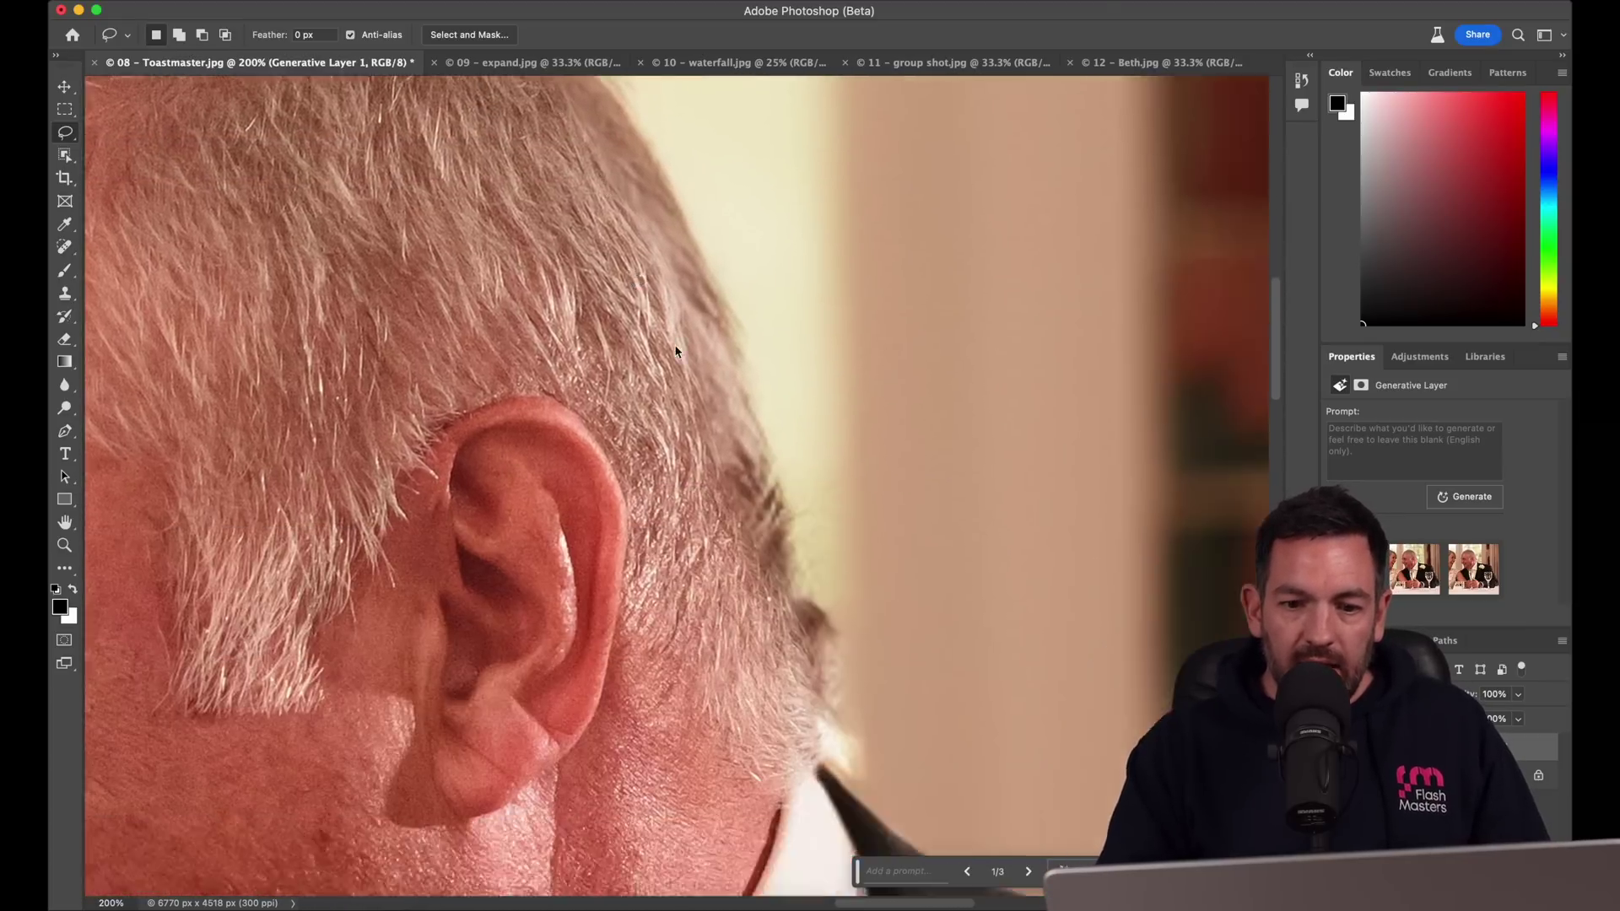
pyautogui.press('super+0')
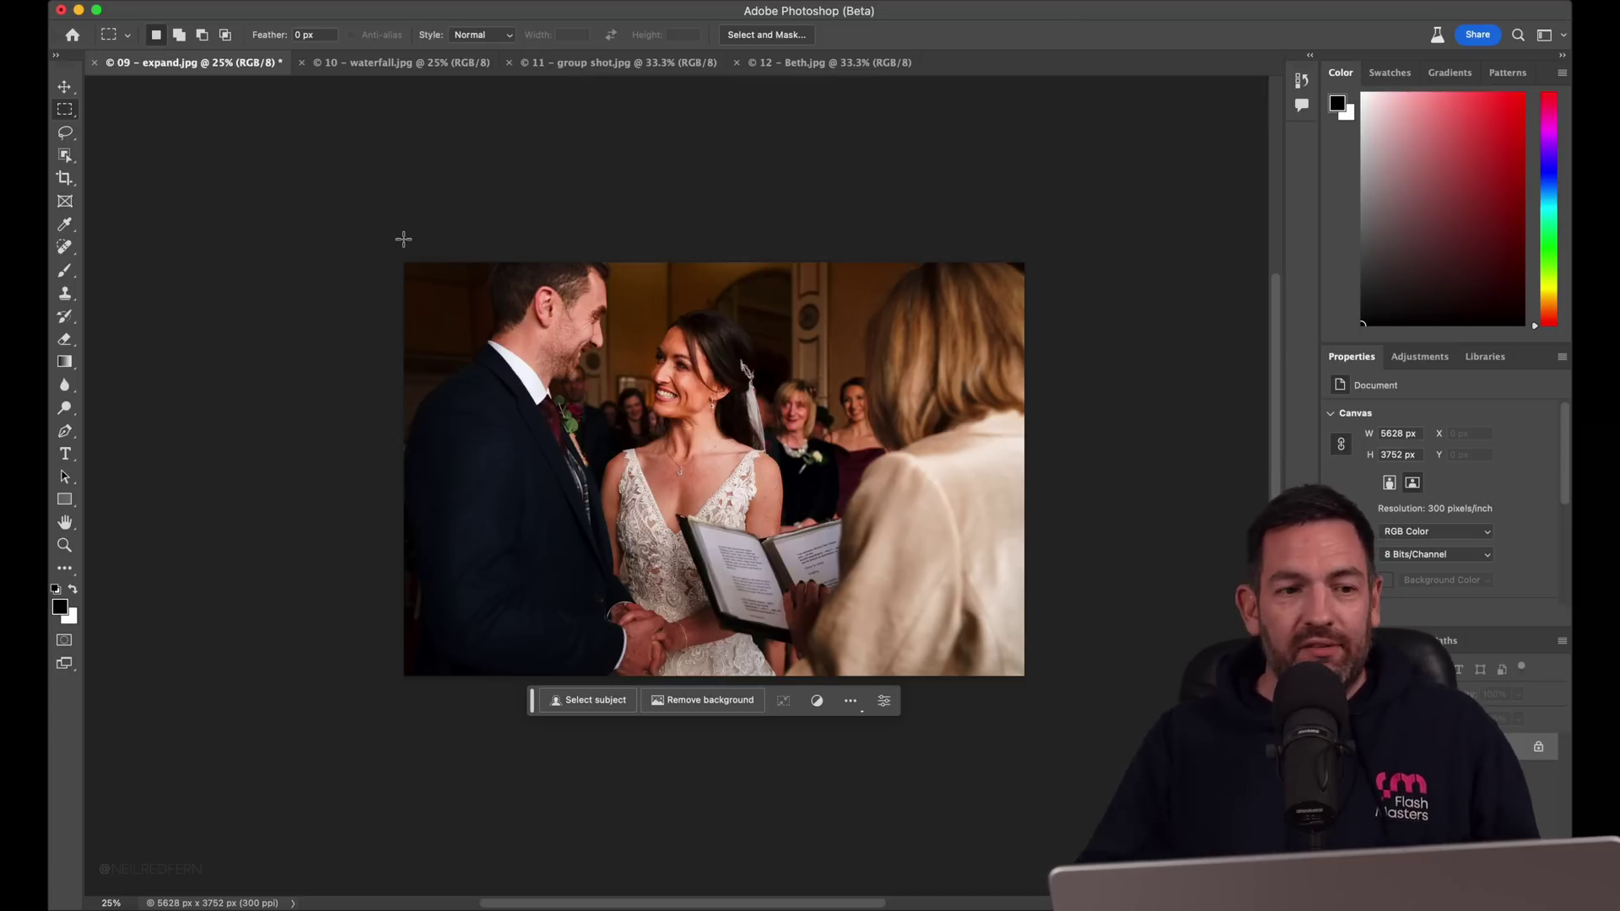
# - Extend the ceremony photo's canvas to the right with the Crop tool
pyautogui.click(71, 181)
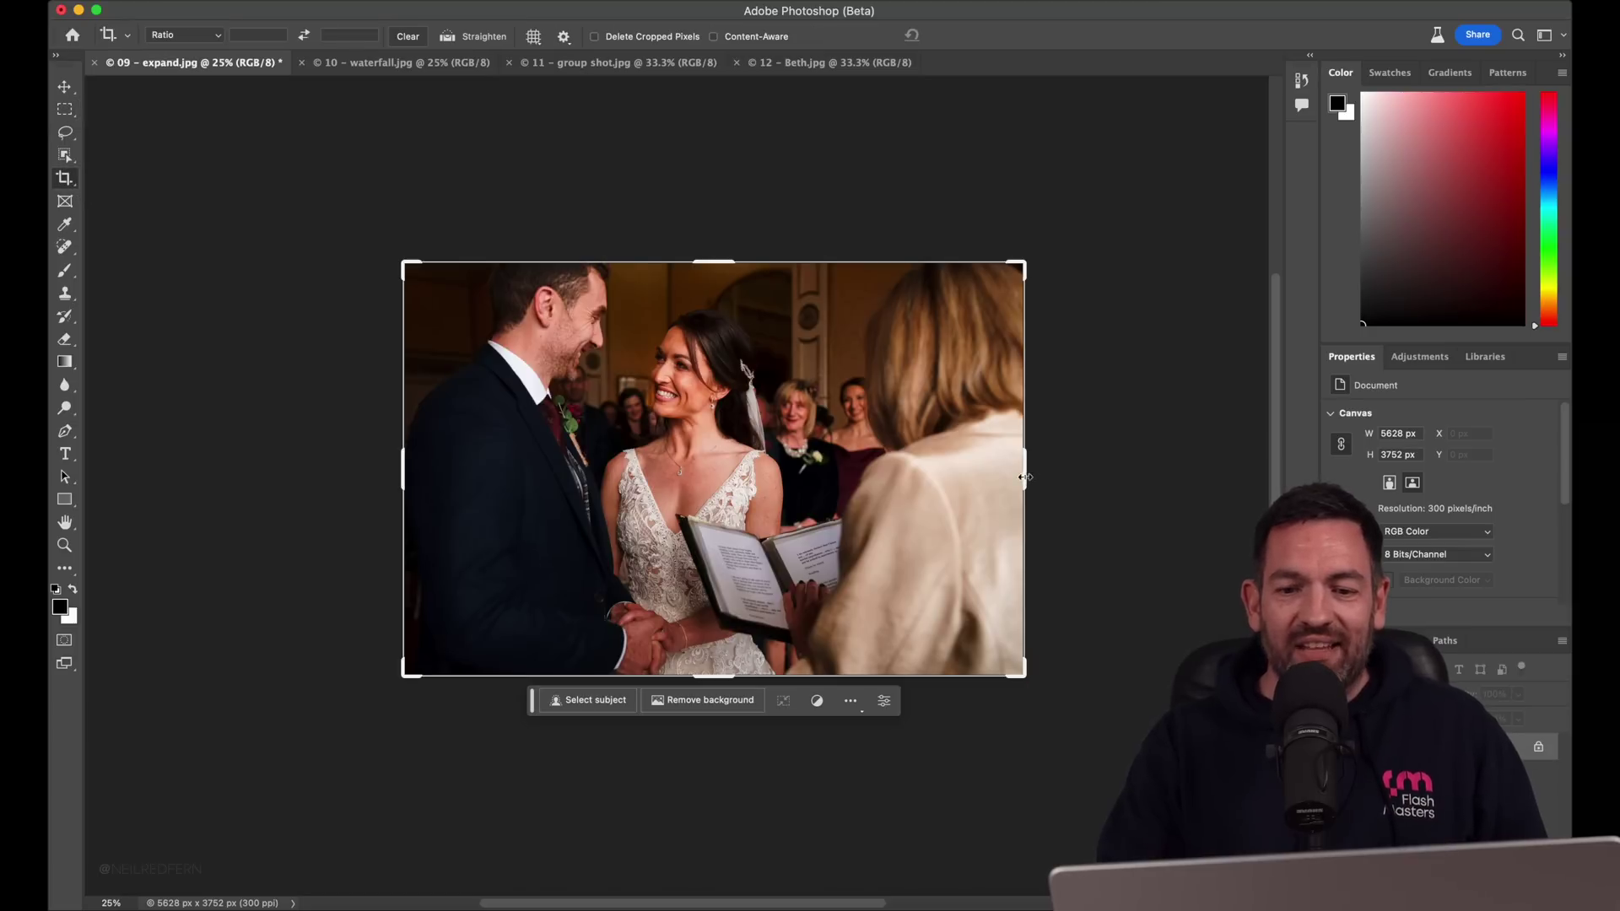
pyautogui.moveTo(1026, 477); pyautogui.dragTo(1140, 482)
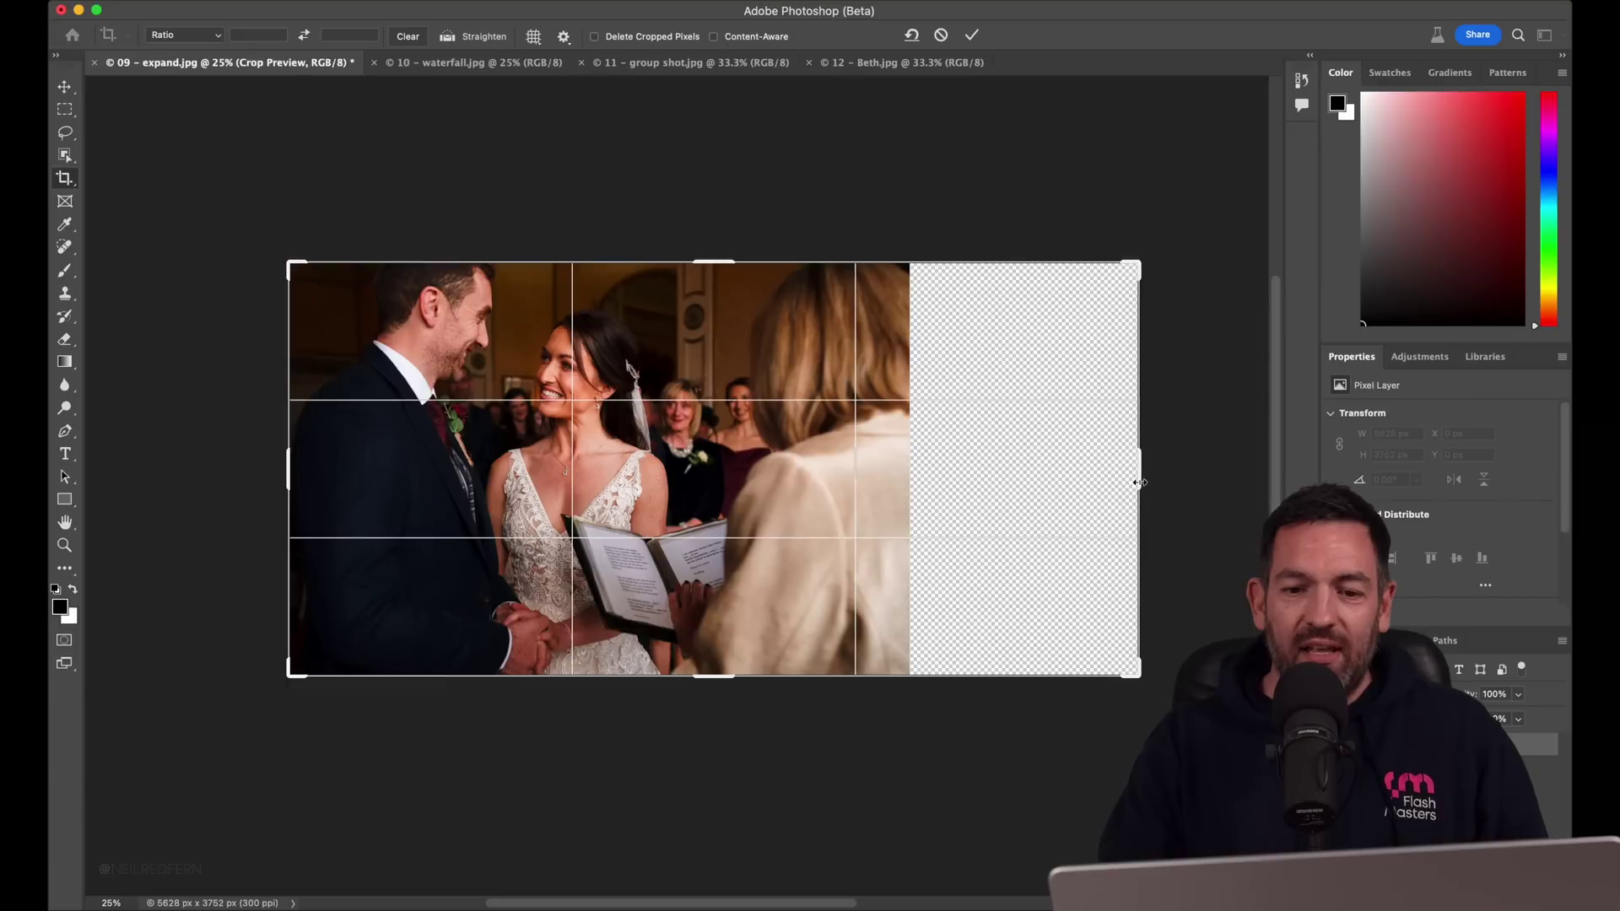
pyautogui.click(70, 109)
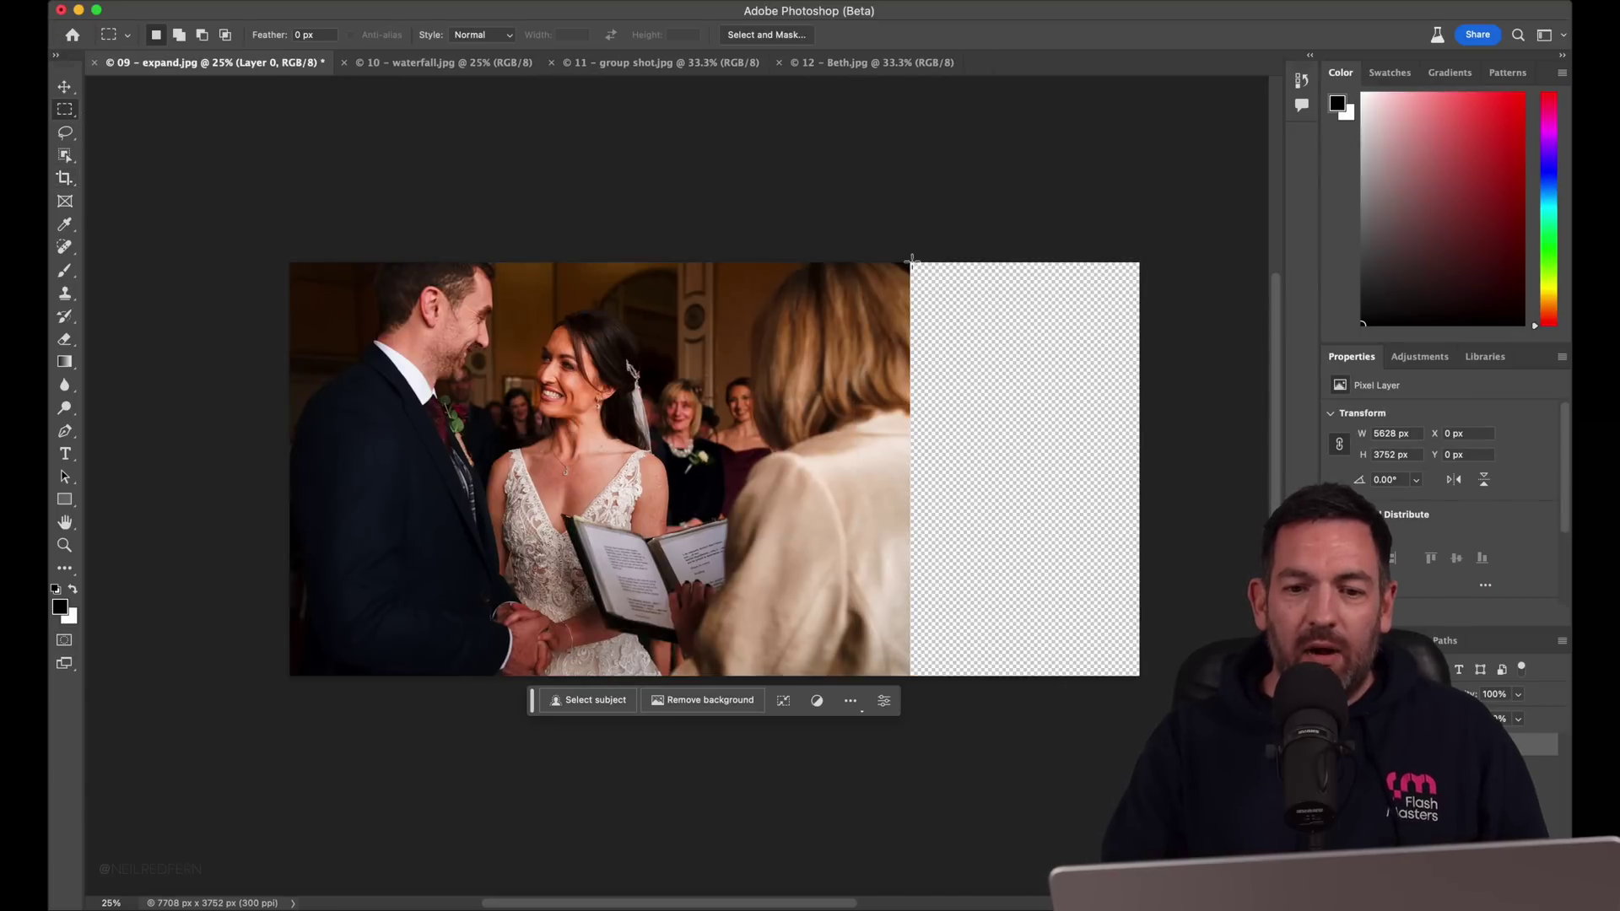
# - Marquee-select the new blank right strip and fill it with Generative Fill
pyautogui.moveTo(906, 246); pyautogui.dragTo(1150, 685)
pyautogui.hscroll(5, 623, 713)
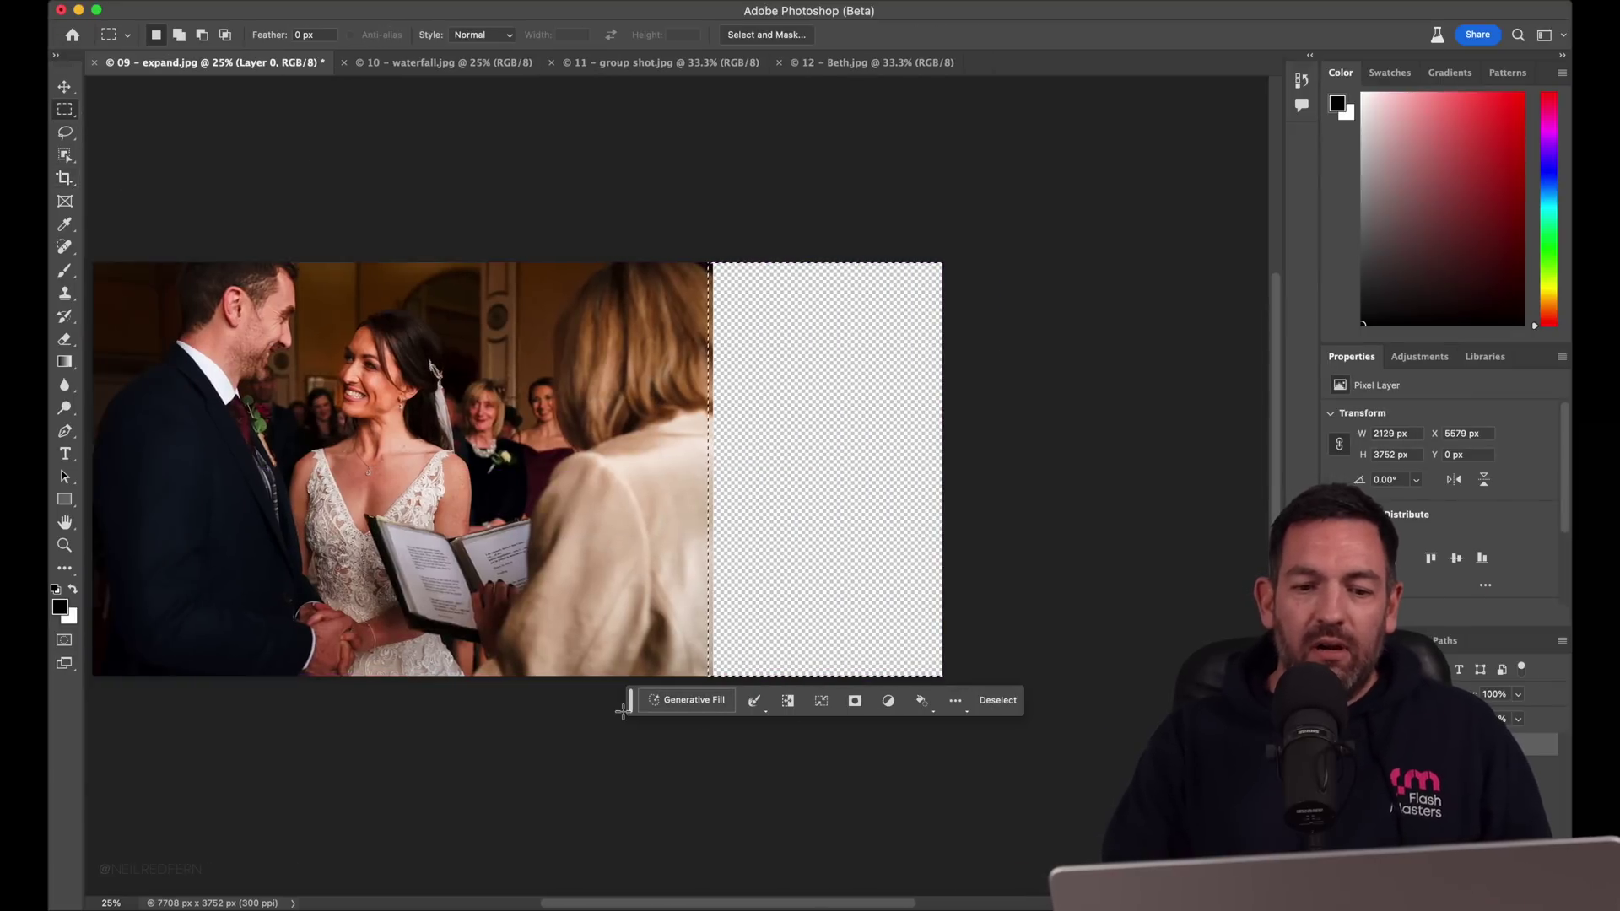
pyautogui.hscroll(-2, 774, 515)
pyautogui.click(769, 700)
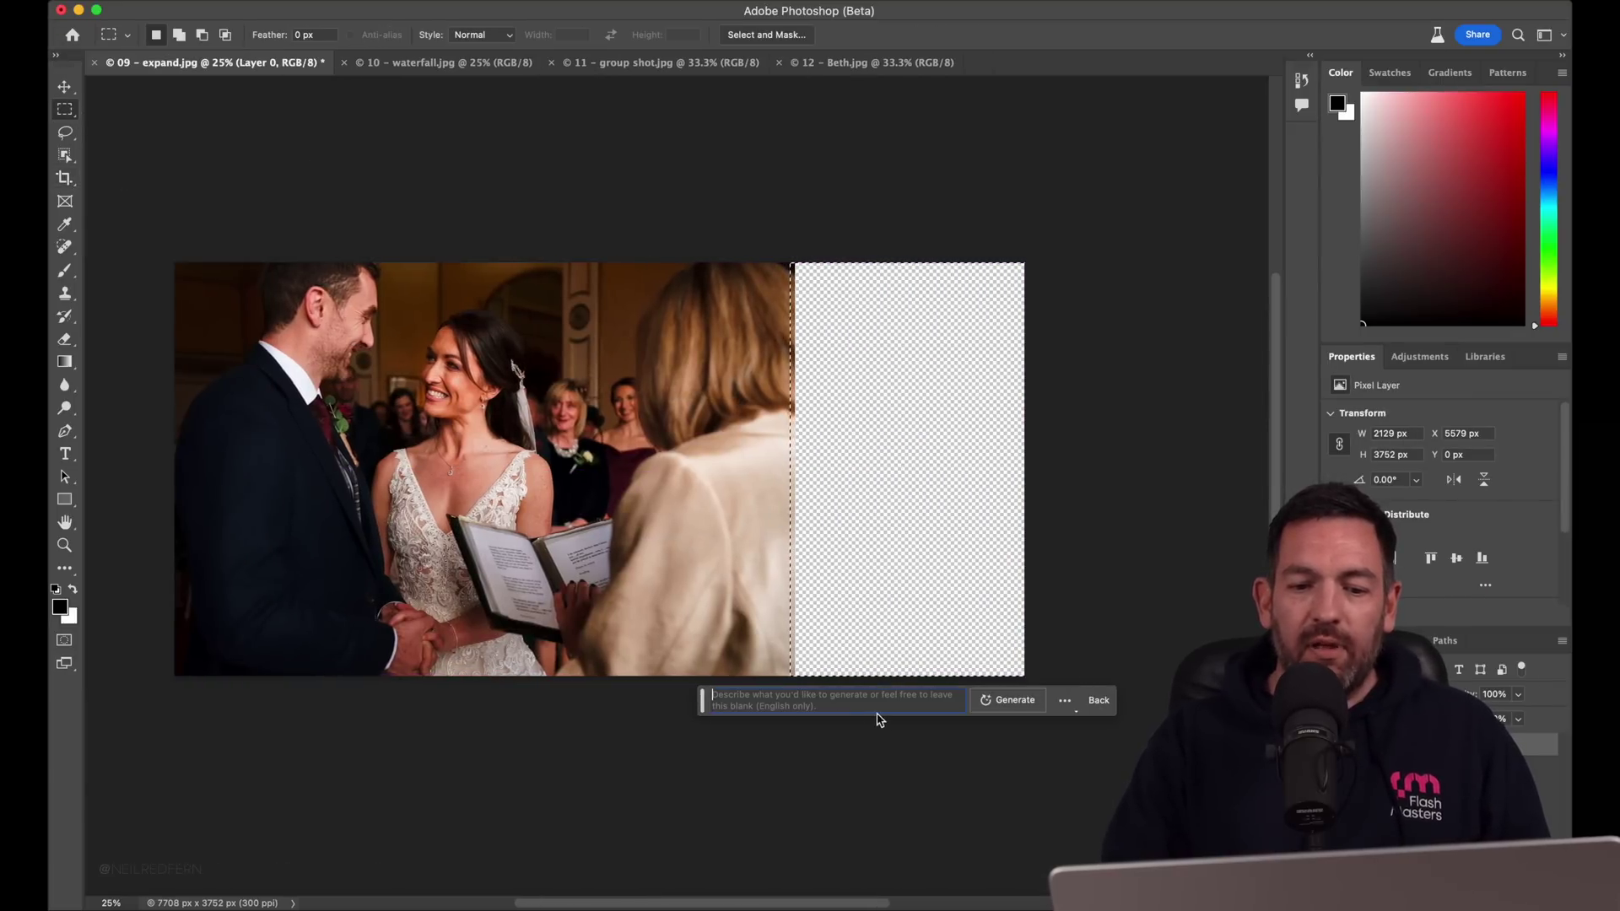
pyautogui.click(1008, 700)
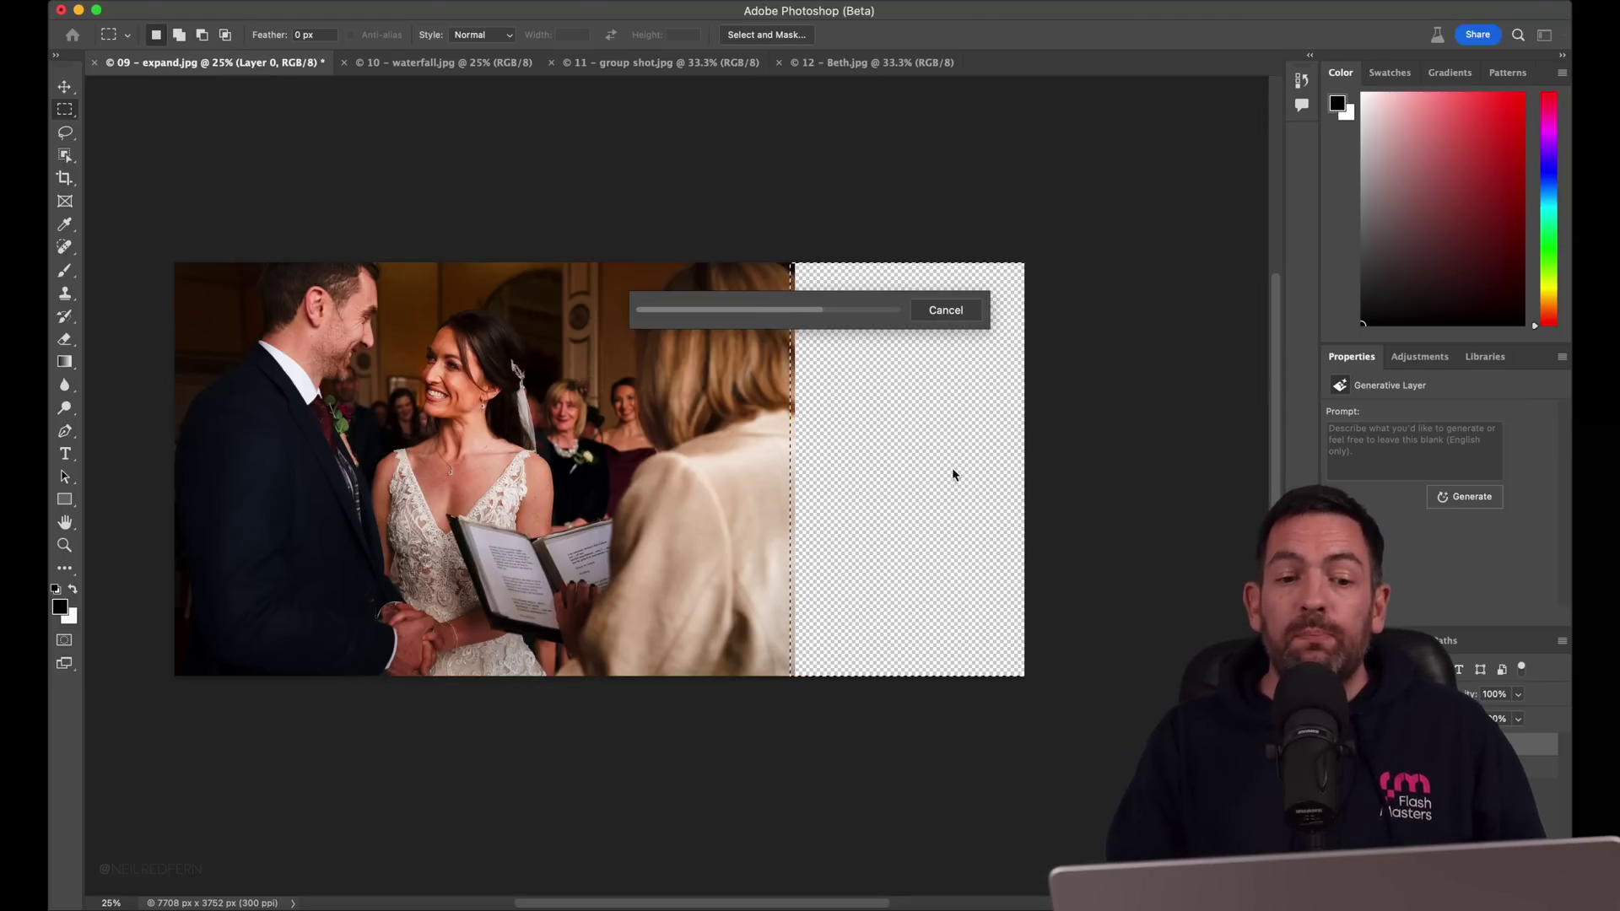
# - Compare the three generated room variations and keep the second one
pyautogui.click(1407, 574)
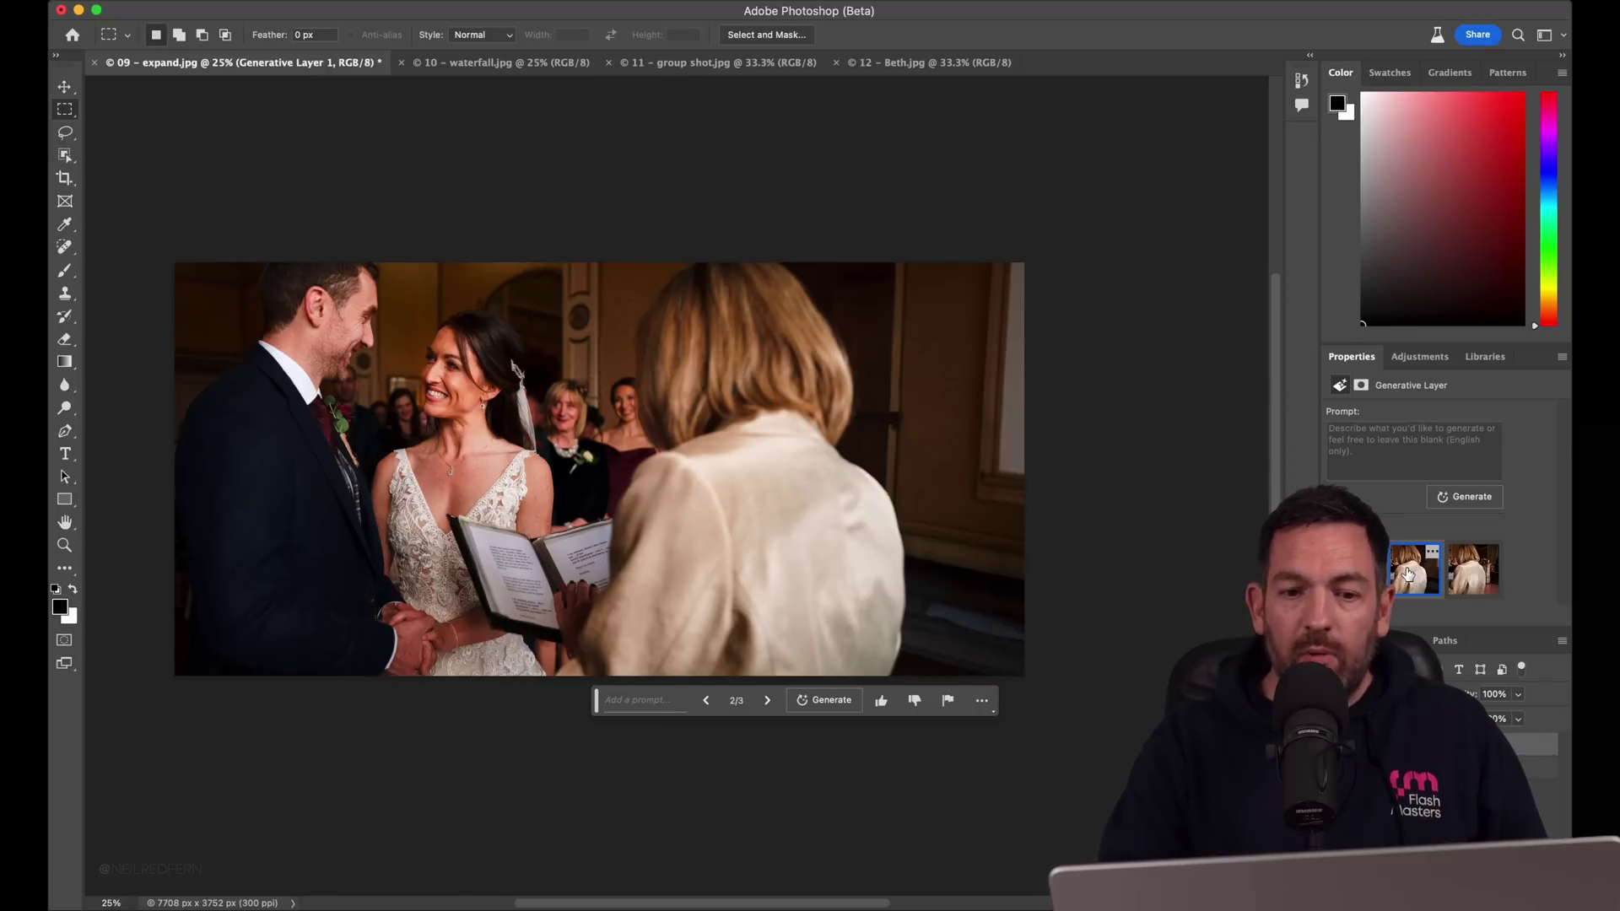
pyautogui.click(1354, 570)
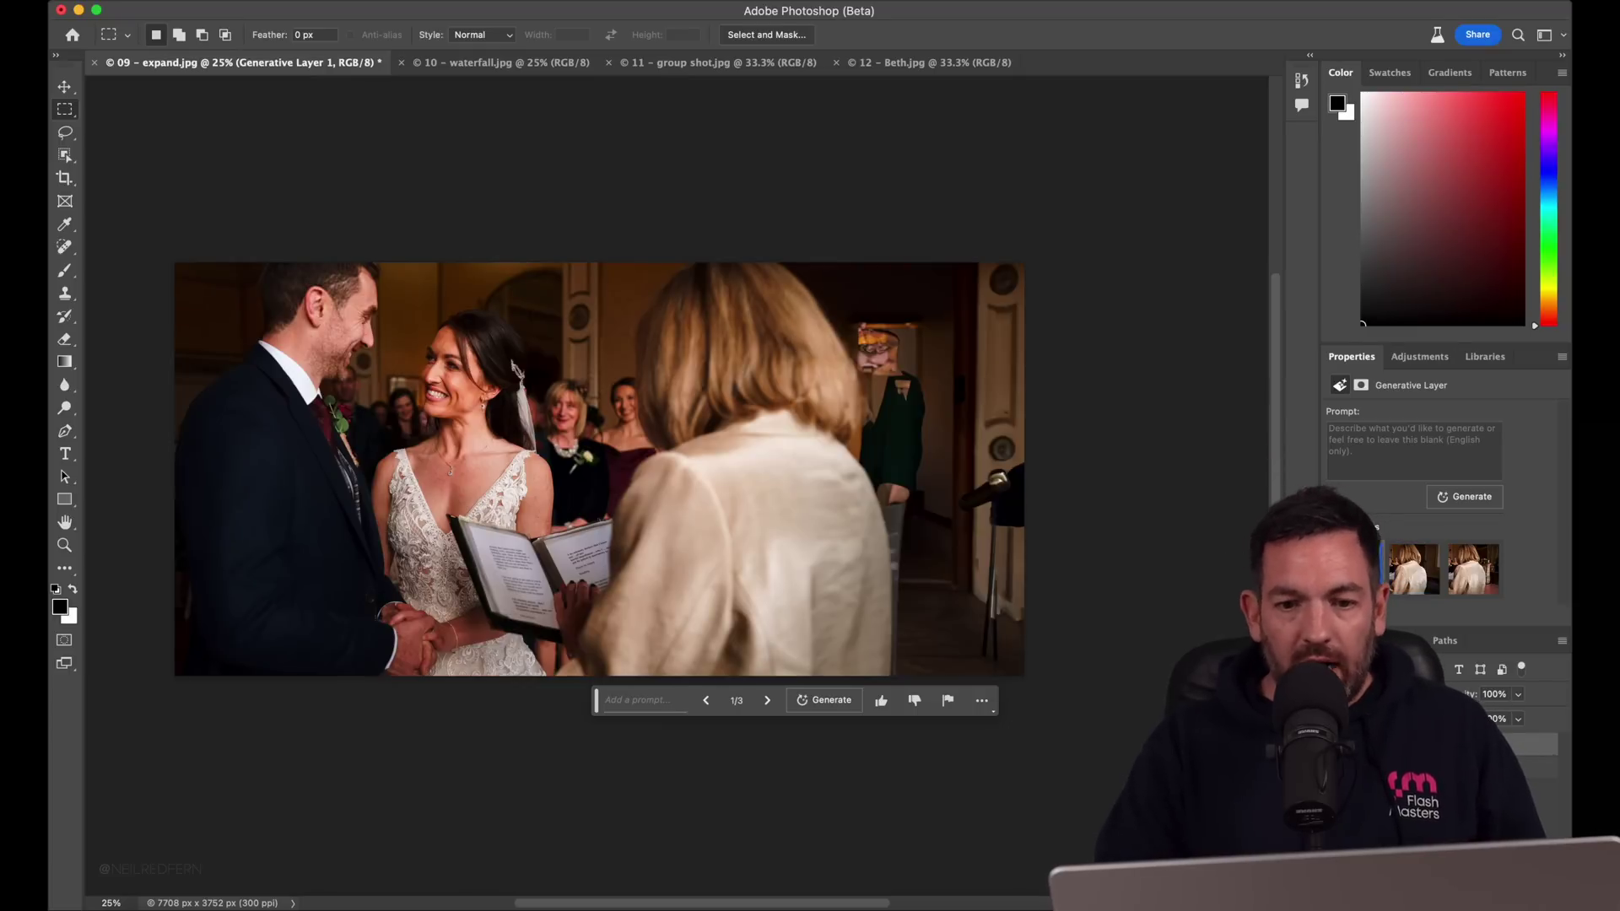
pyautogui.click(1466, 580)
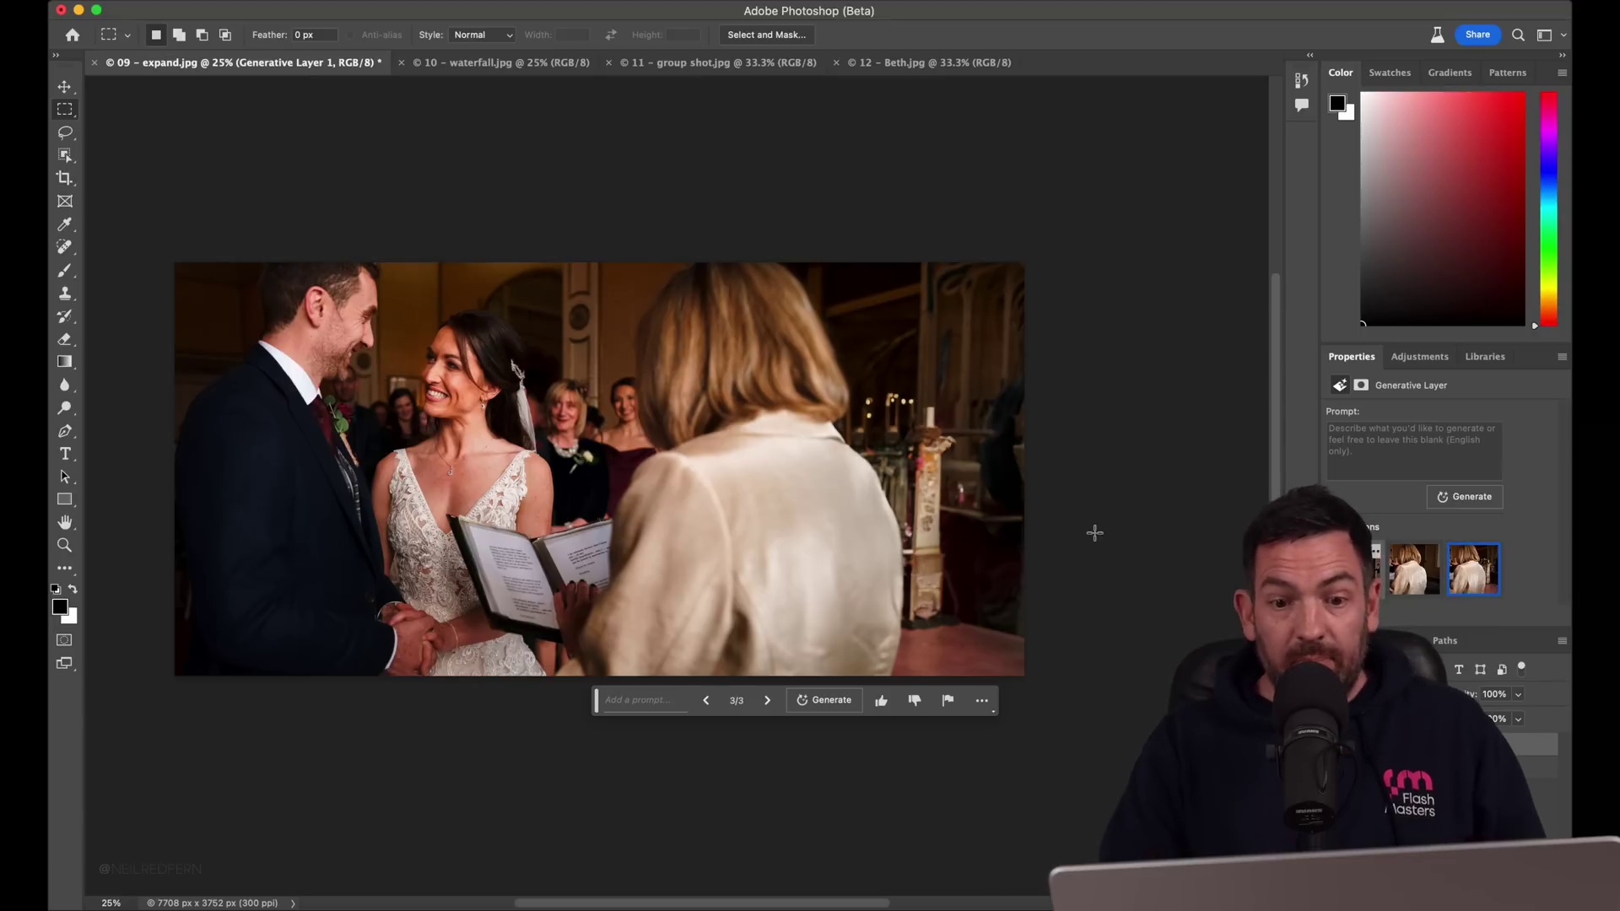
pyautogui.click(1418, 582)
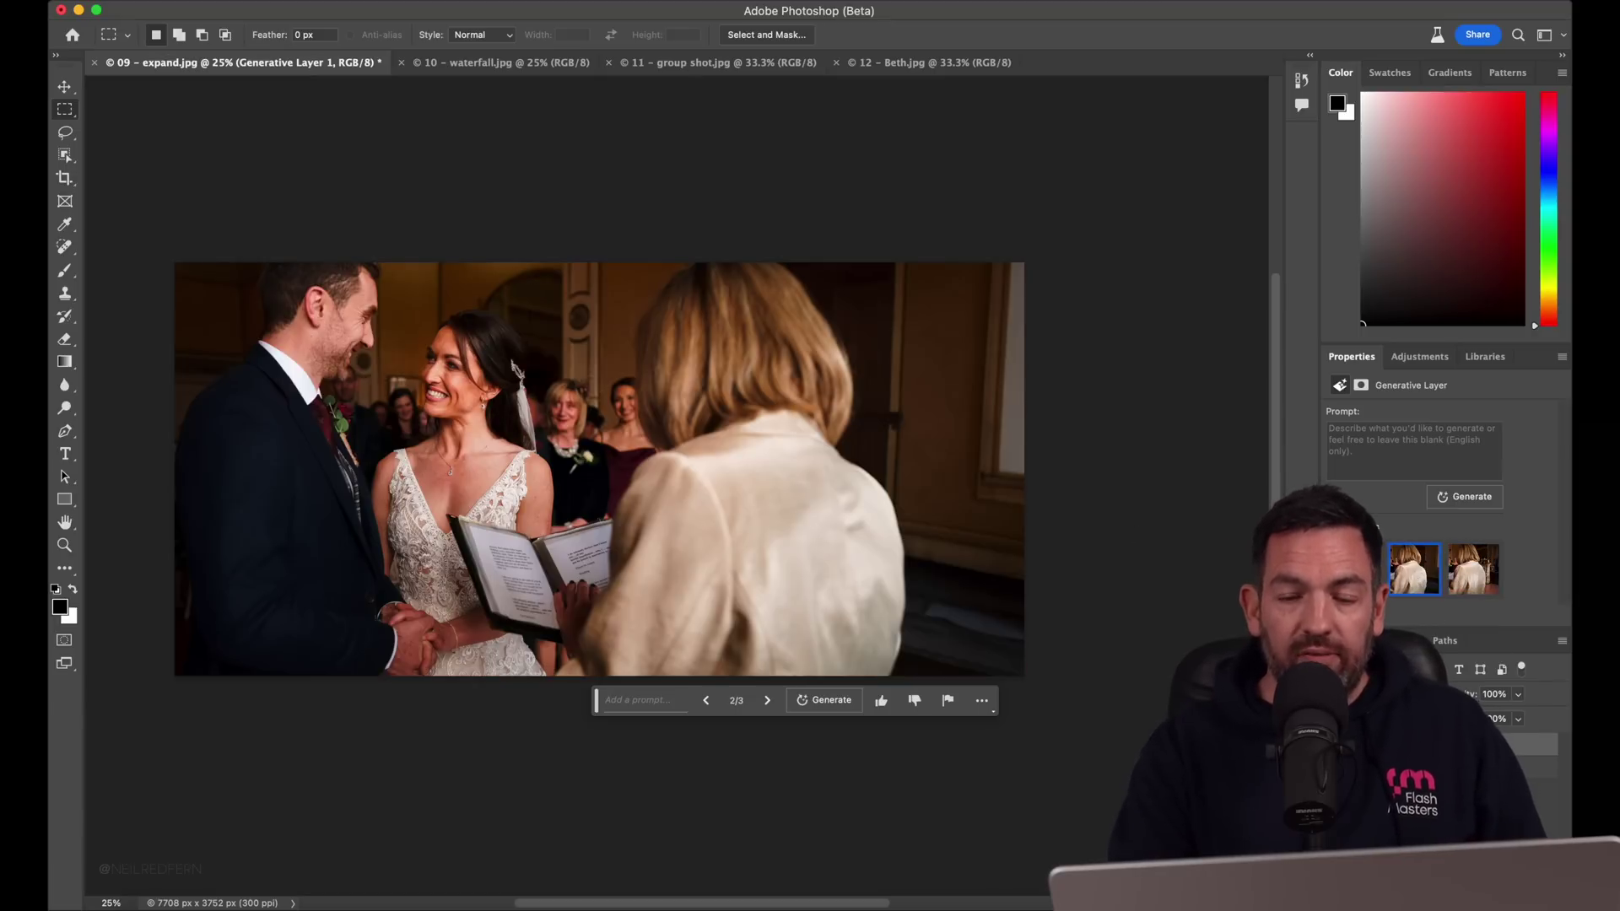
pyautogui.press('super+equal')
pyautogui.hscroll(-3, 641, 465)
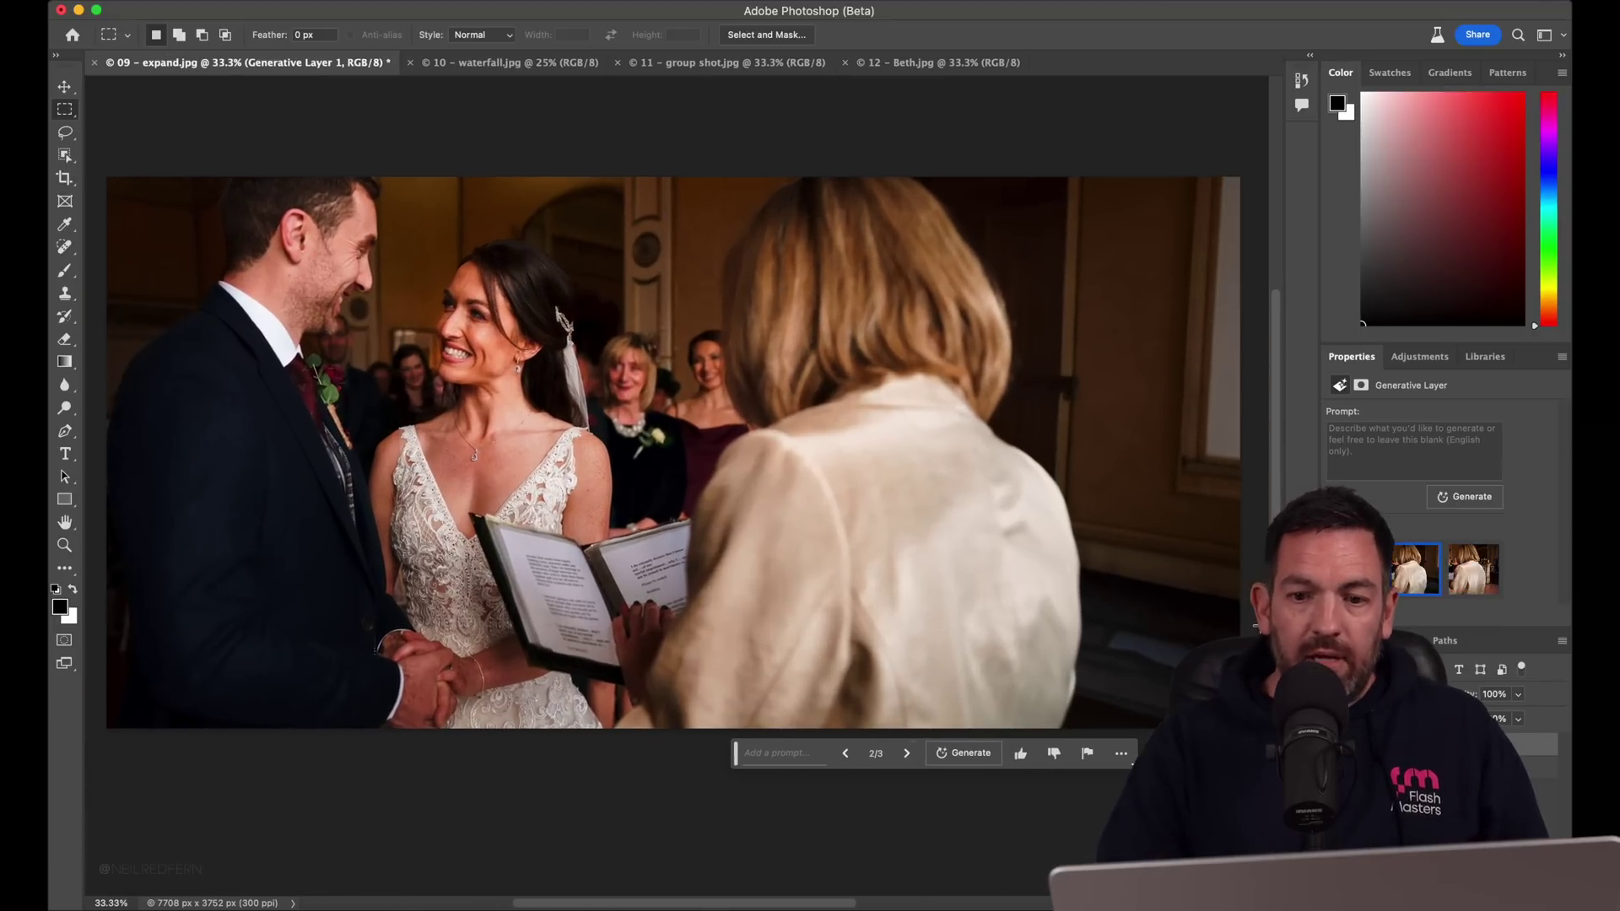
pyautogui.press('super+minus')
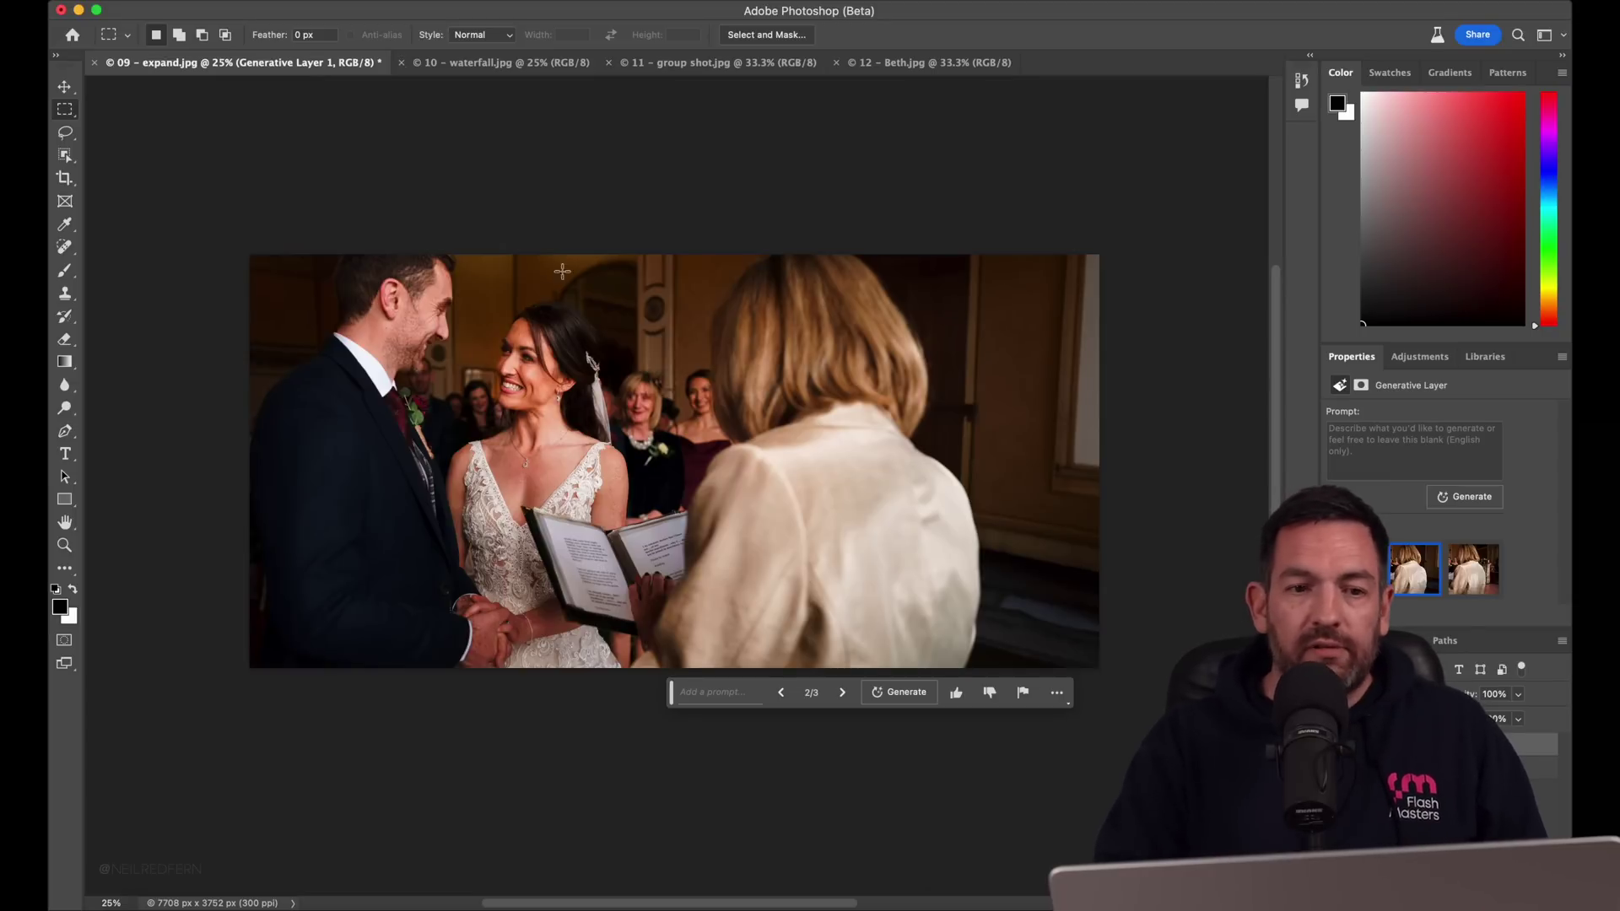
pyautogui.click(329, 0)
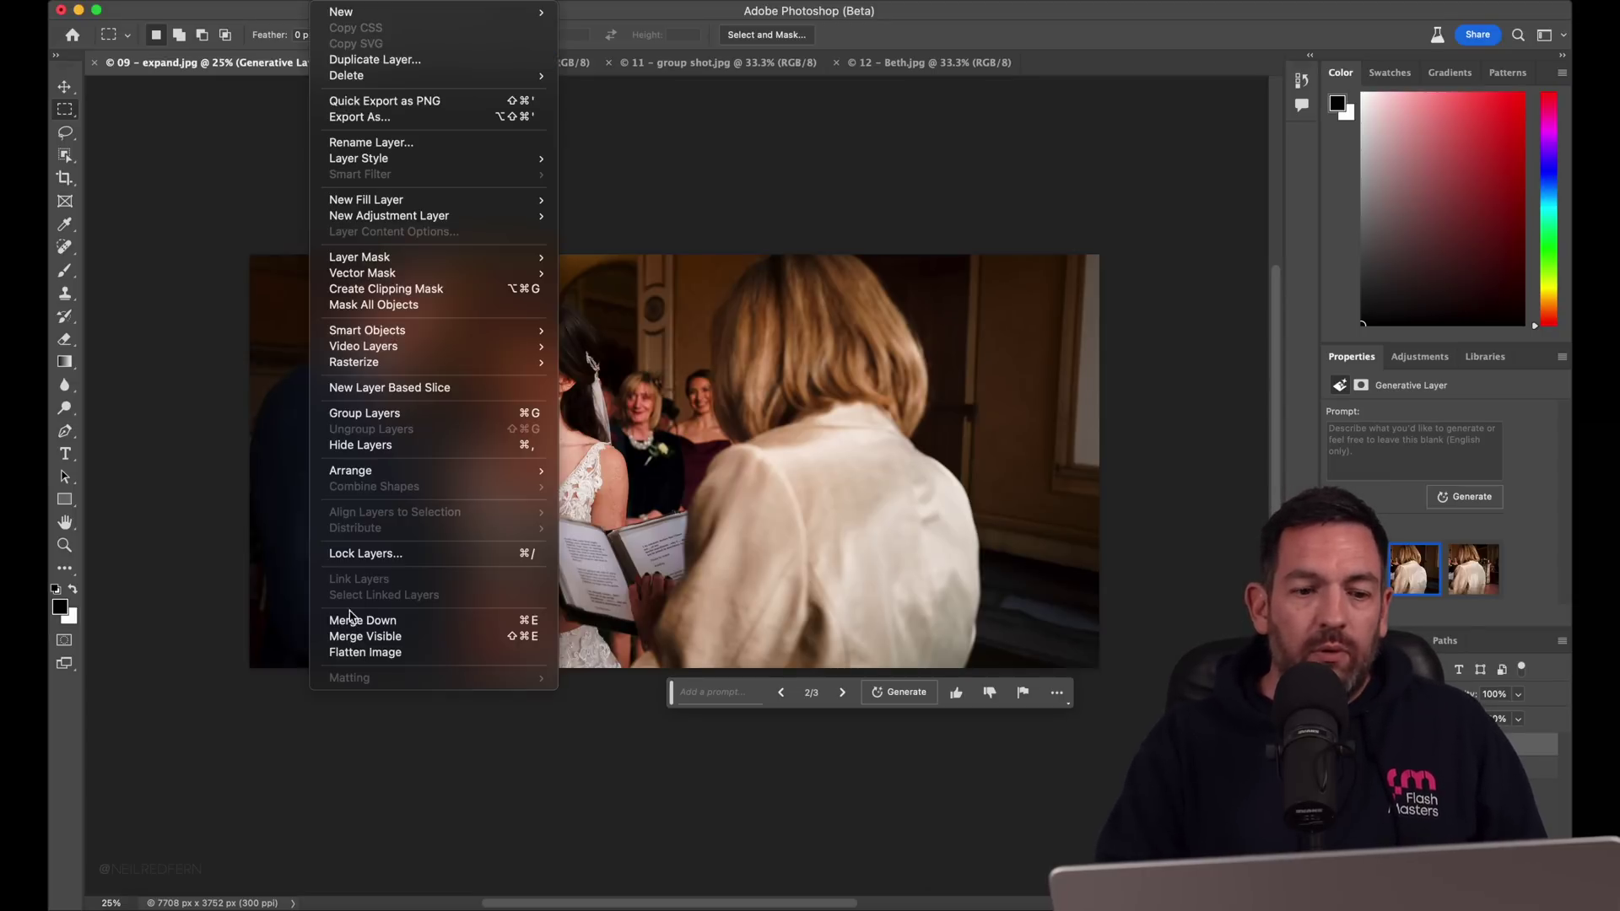
# - Flatten the image and crop its right edge in to 6752 px wide
pyautogui.click(372, 655)
pyautogui.click(59, 179)
pyautogui.moveTo(1106, 470); pyautogui.dragTo(1046, 472)
pyautogui.press('Return')
# - Zoom in to inspect the trimmed right side, then fit the photo on screen
pyautogui.press('super+equal')
pyautogui.press('super+equal')
pyautogui.press('super+equal')
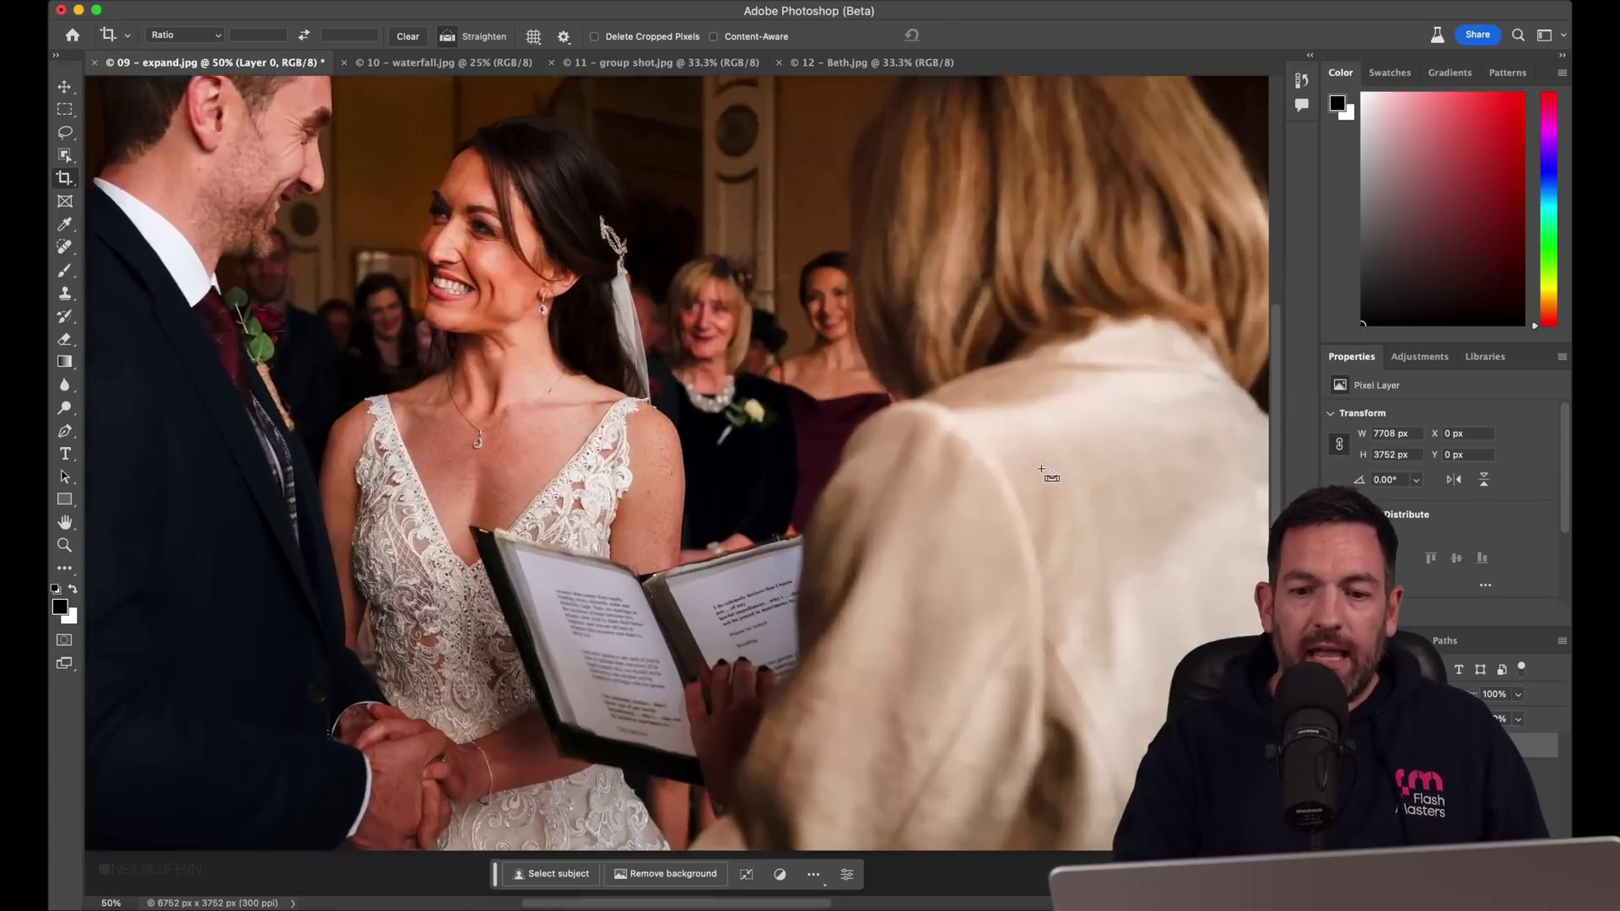
pyautogui.hscroll(-5, 1046, 475)
pyautogui.scroll(3, 1047, 476)
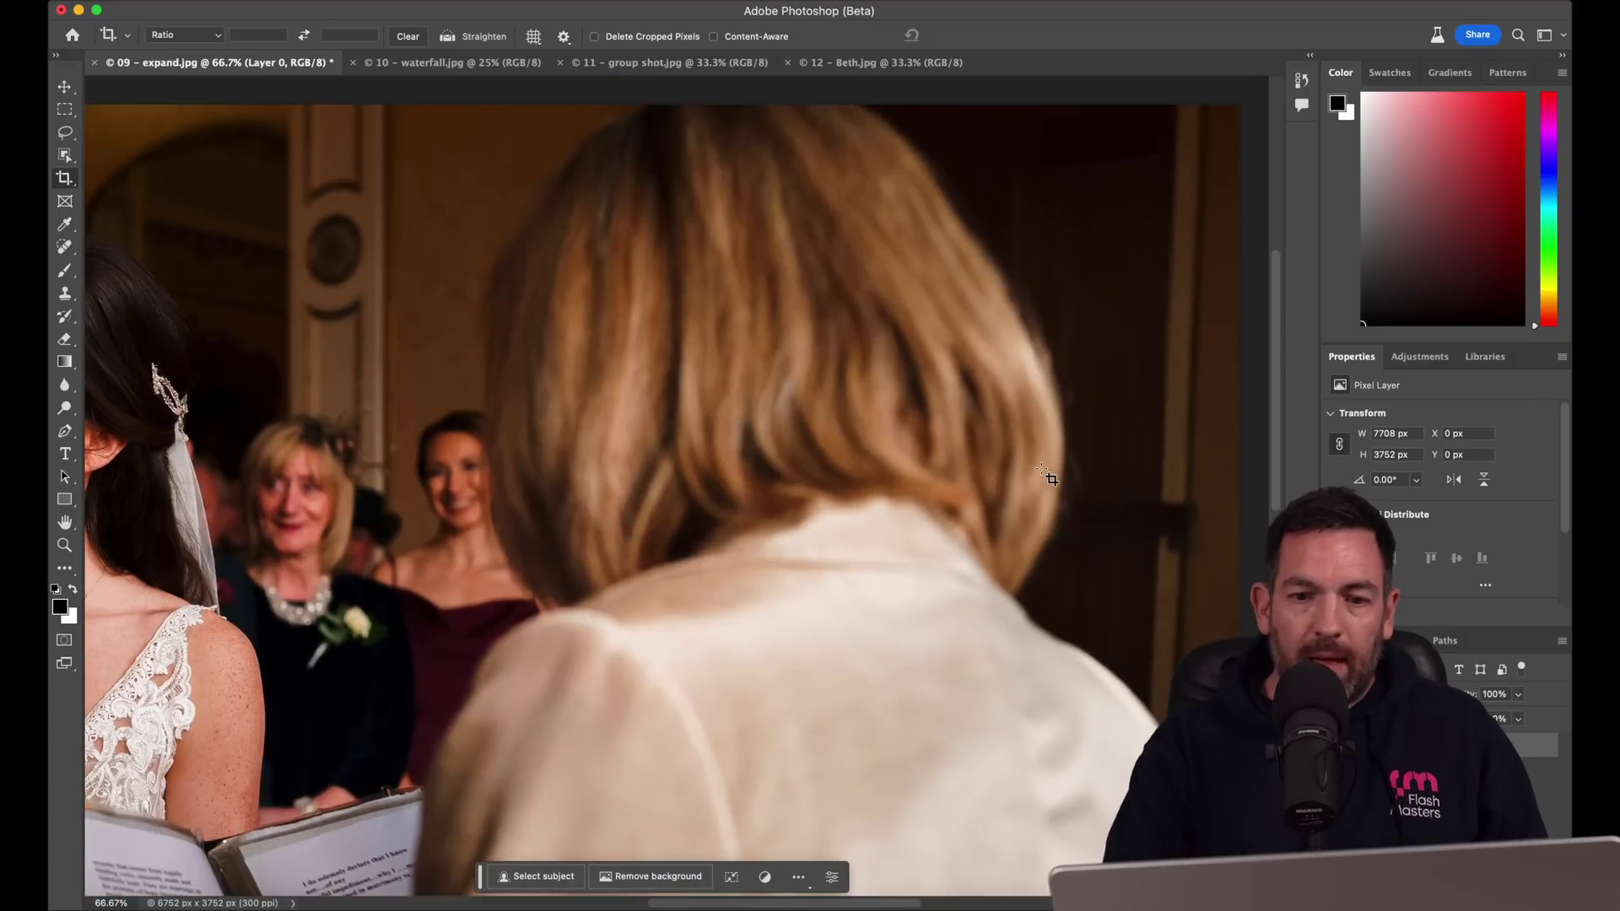
pyautogui.press('super+0')
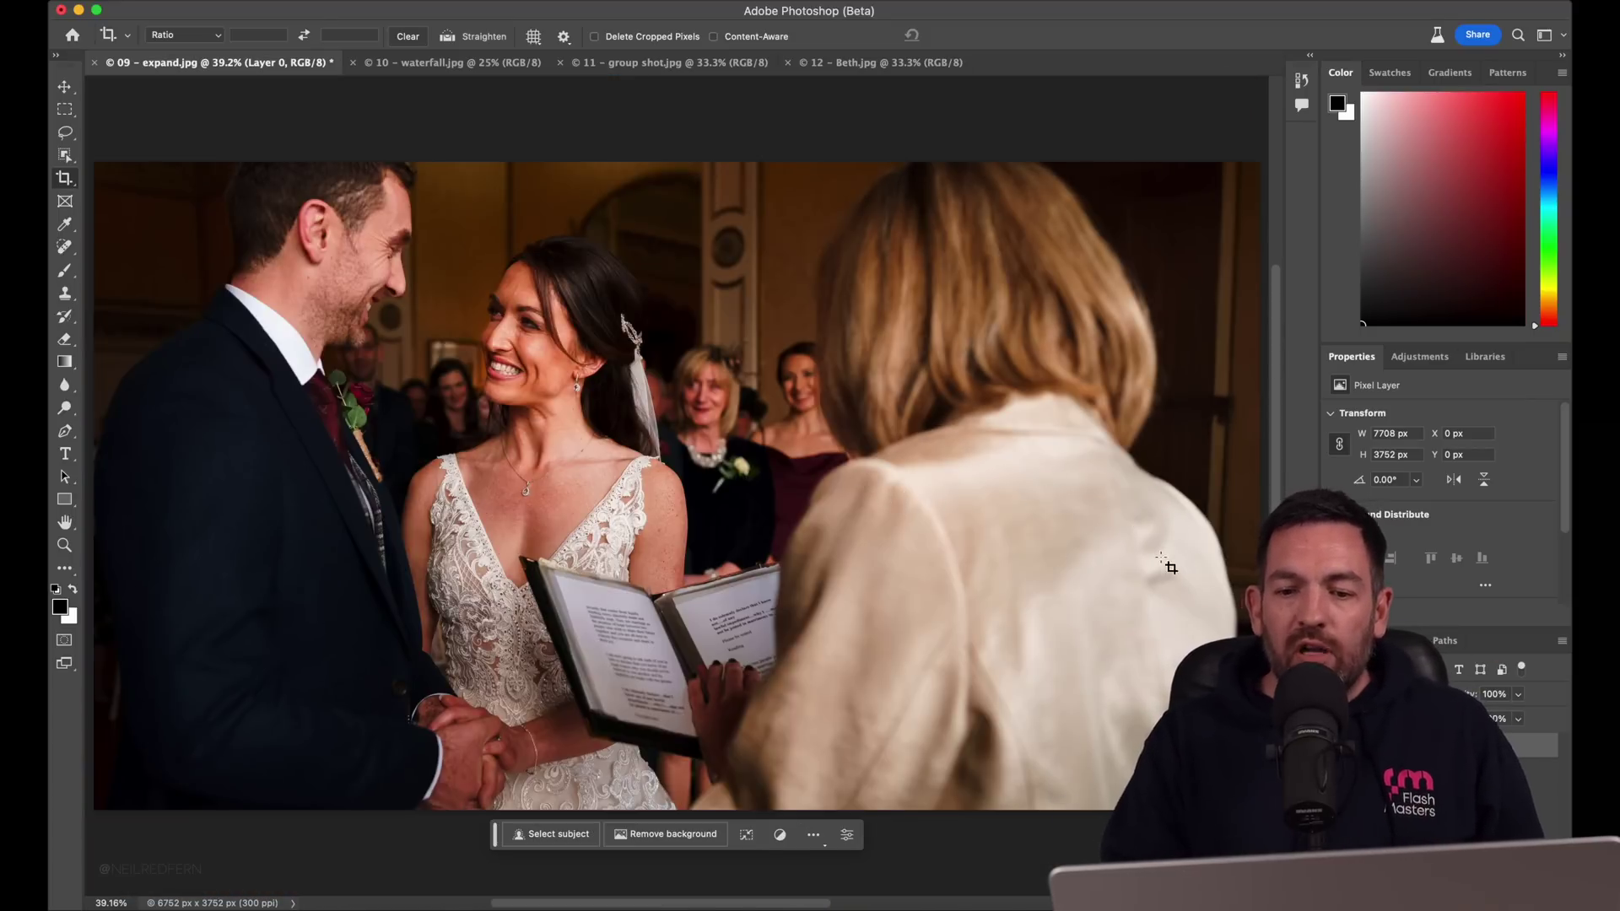
pyautogui.press('super+minus')
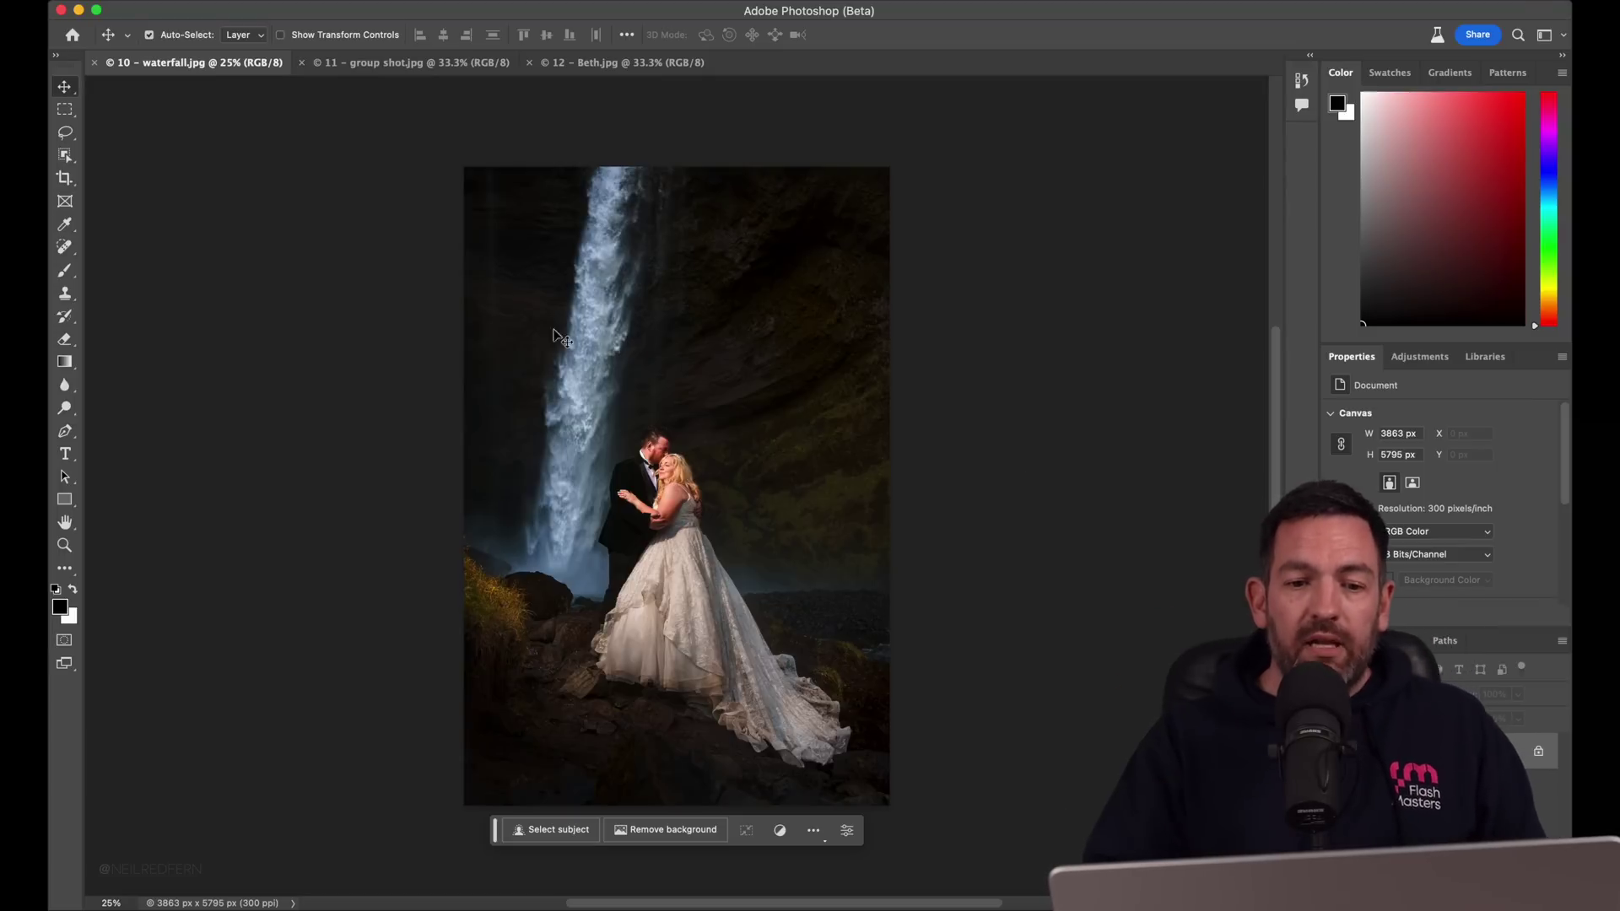
# - Enlarge the waterfall photo's canvas upward and leftward with the Crop tool
pyautogui.click(65, 179)
pyautogui.moveTo(464, 167); pyautogui.dragTo(294, 80)
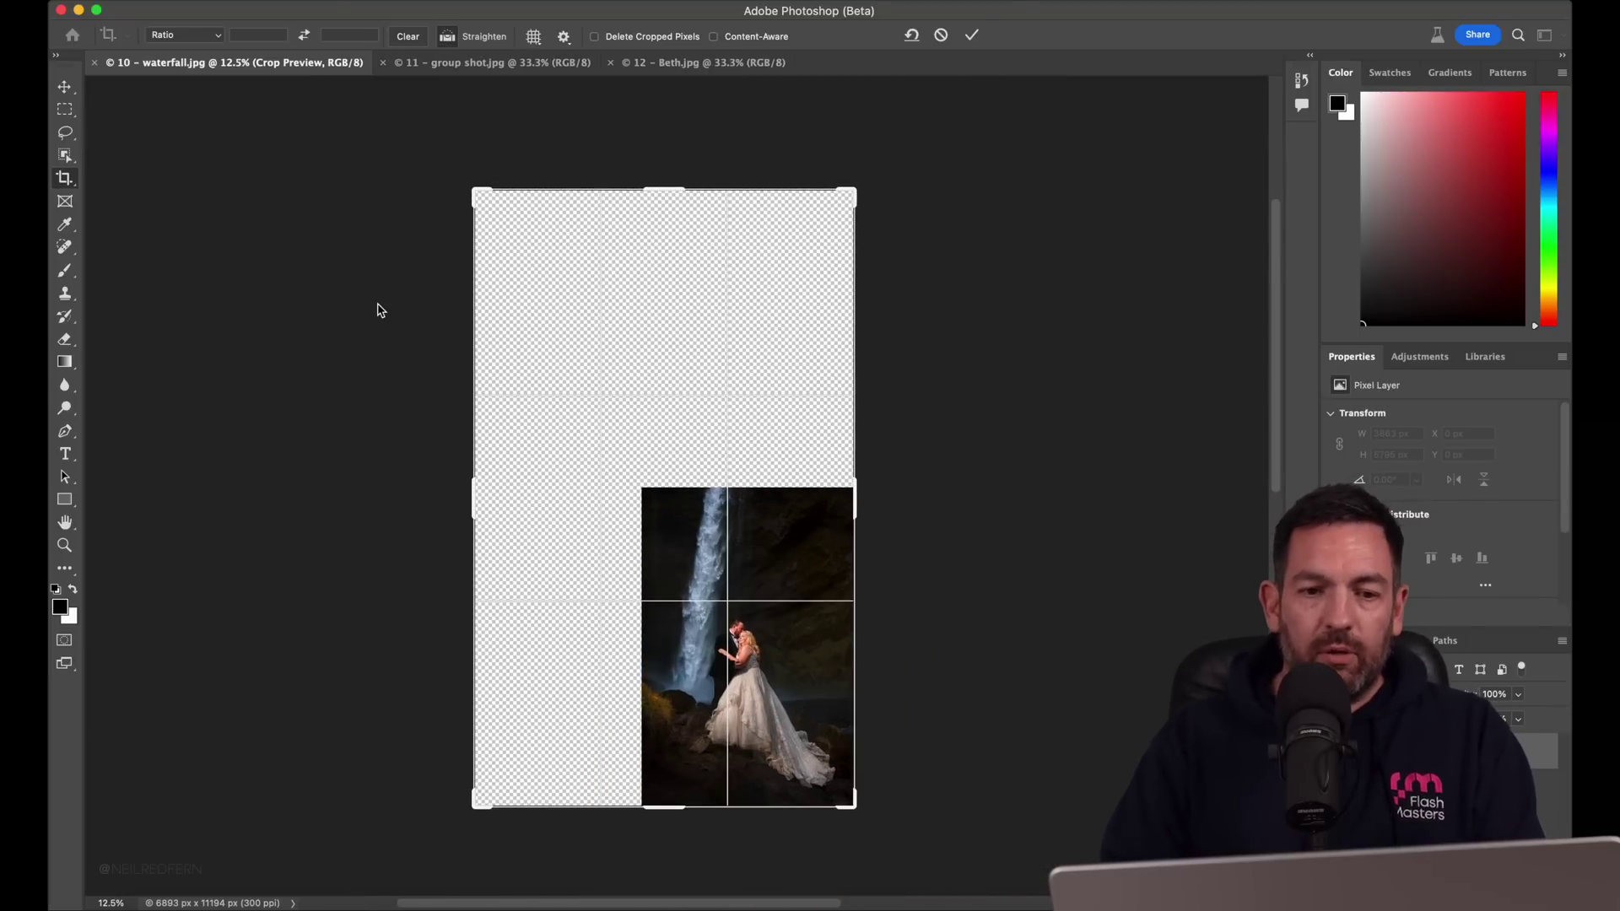
pyautogui.click(67, 112)
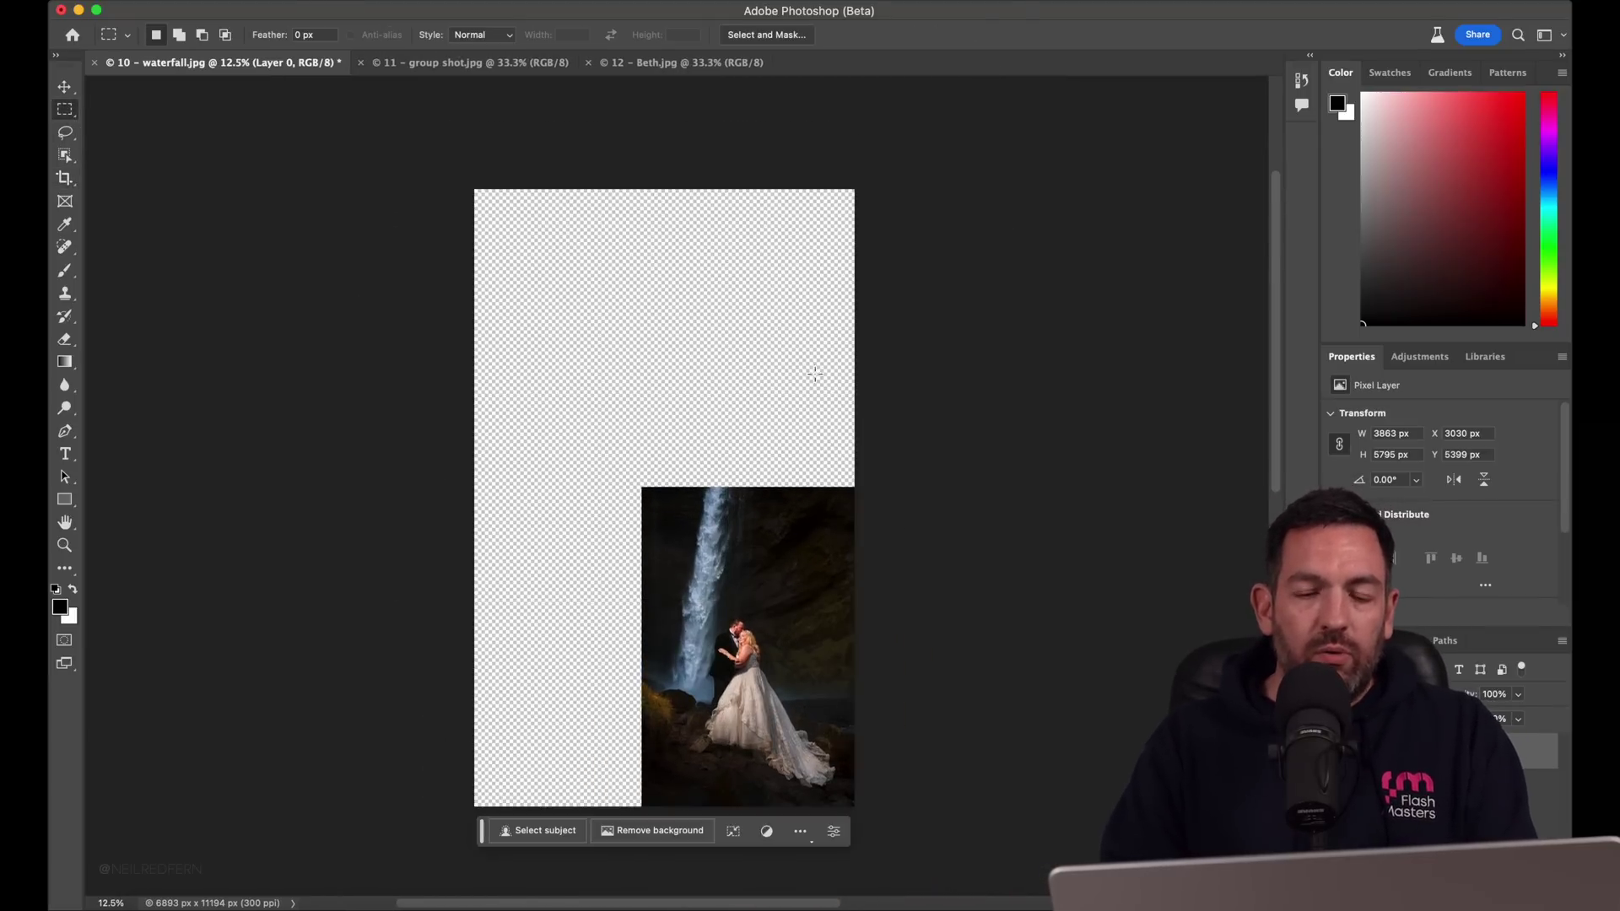
# - Select the empty top area plus left column and generate scenery with Generative Fill
pyautogui.moveTo(475, 189); pyautogui.dragTo(874, 485)
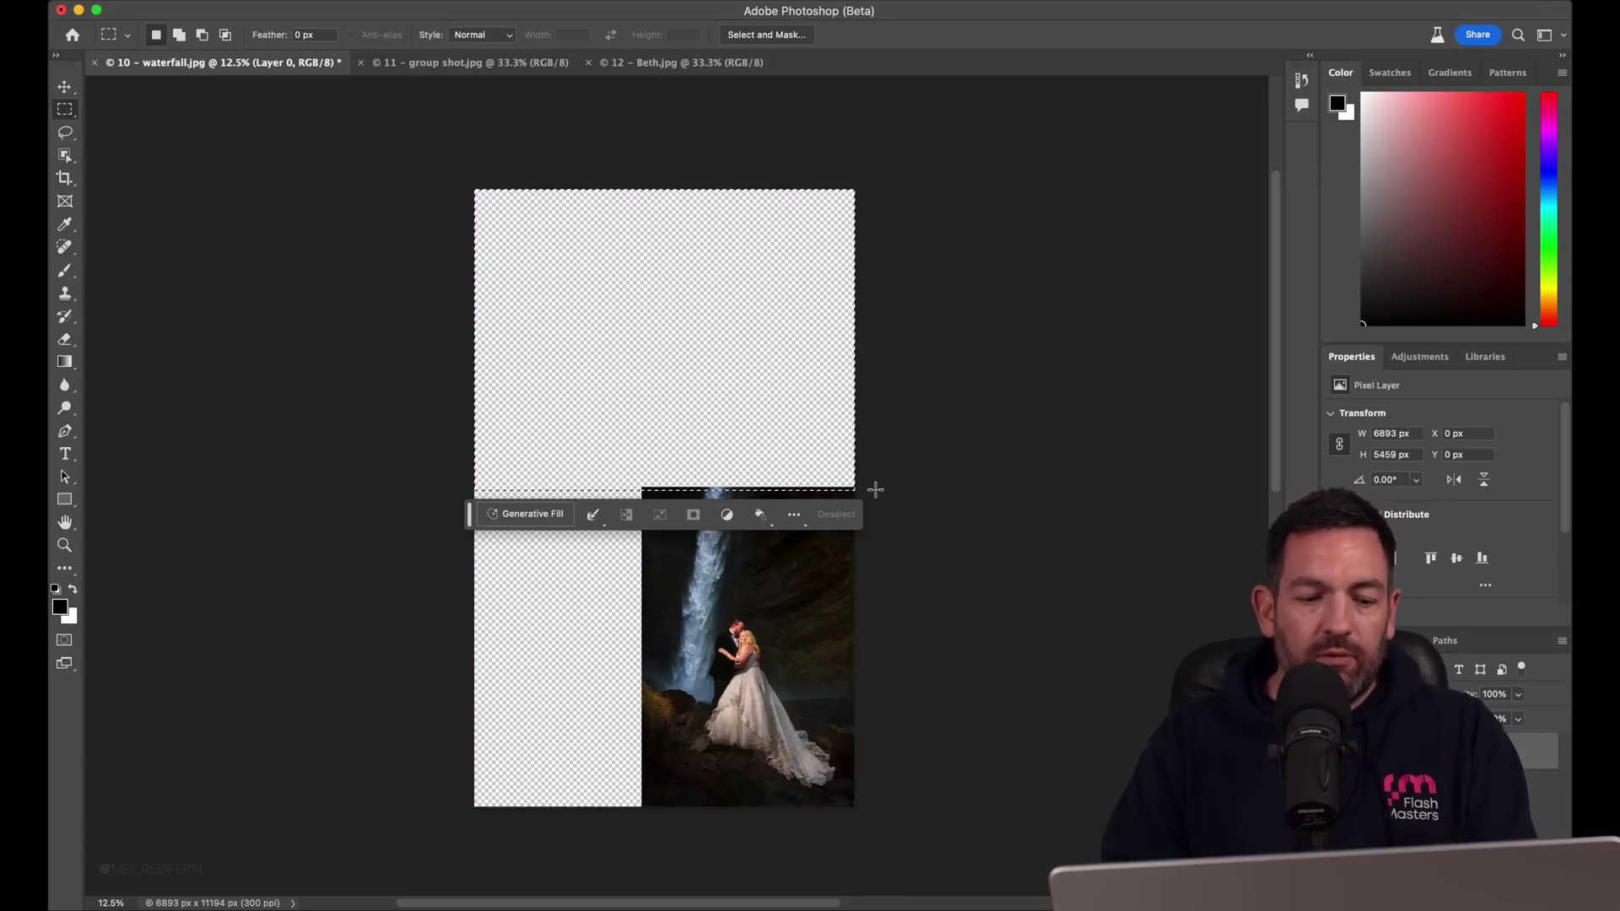
pyautogui.moveTo(460, 171); pyautogui.dragTo(644, 817)
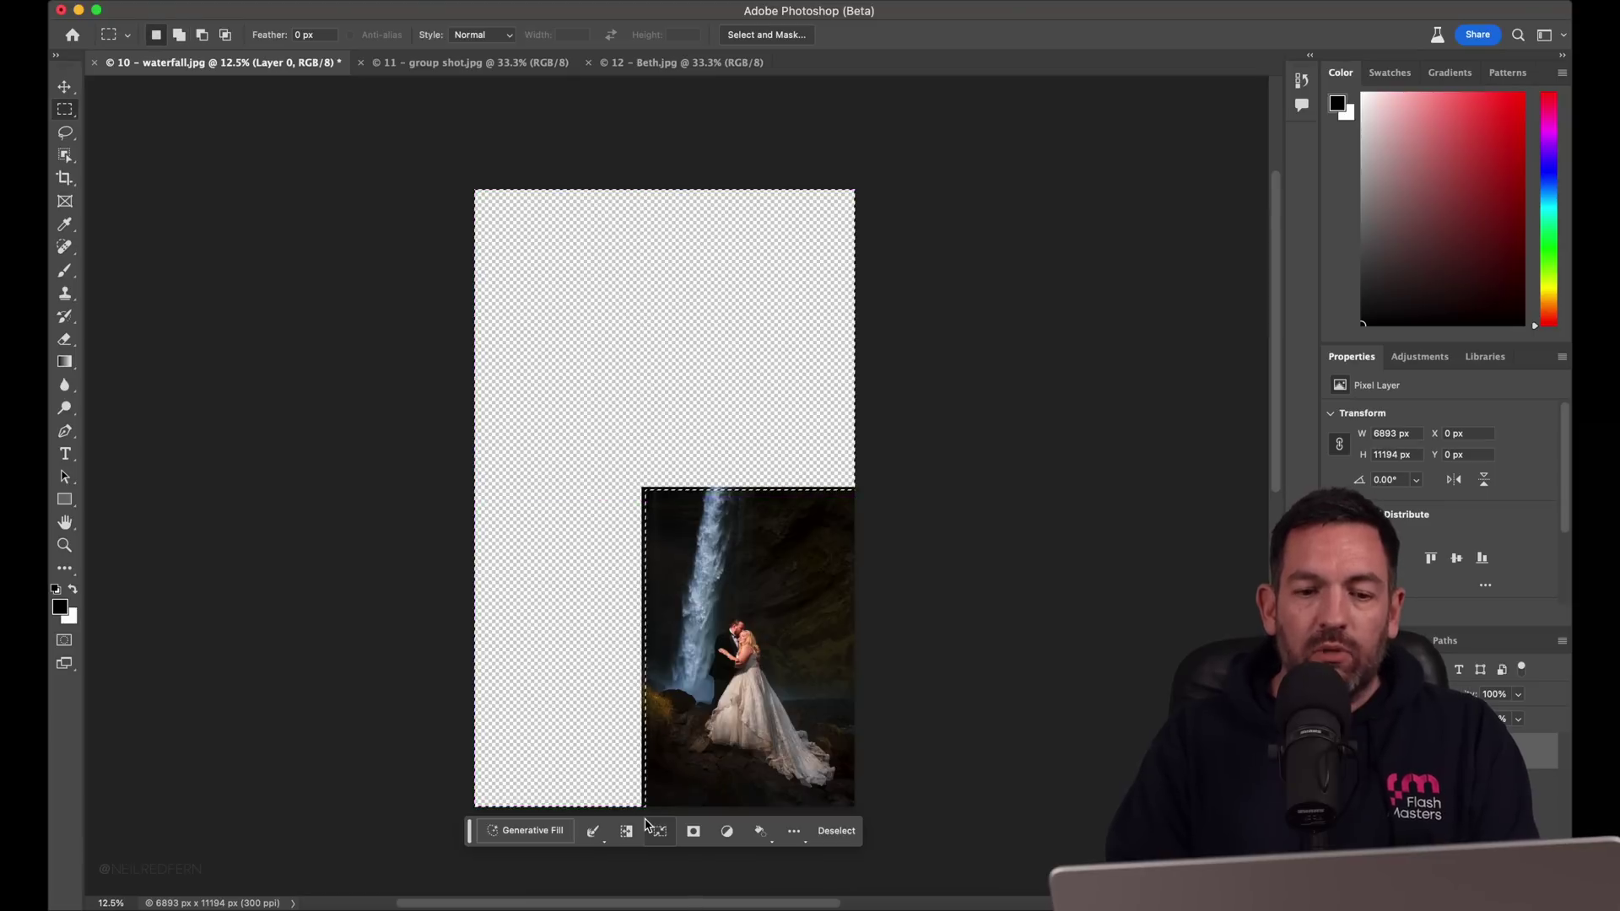
pyautogui.click(527, 831)
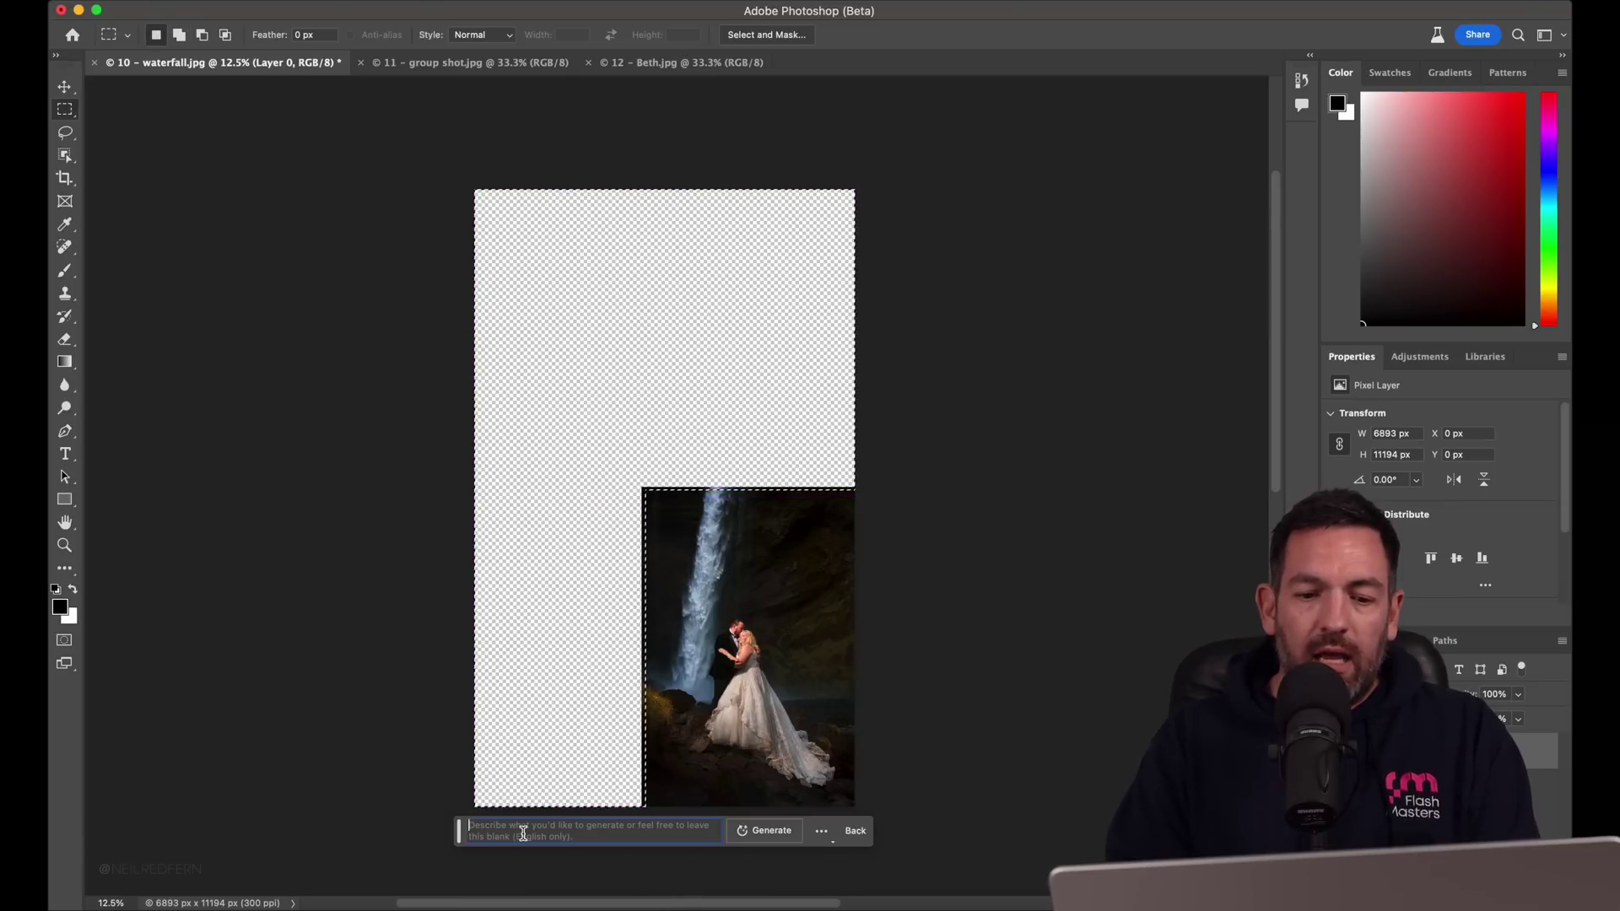
pyautogui.click(783, 832)
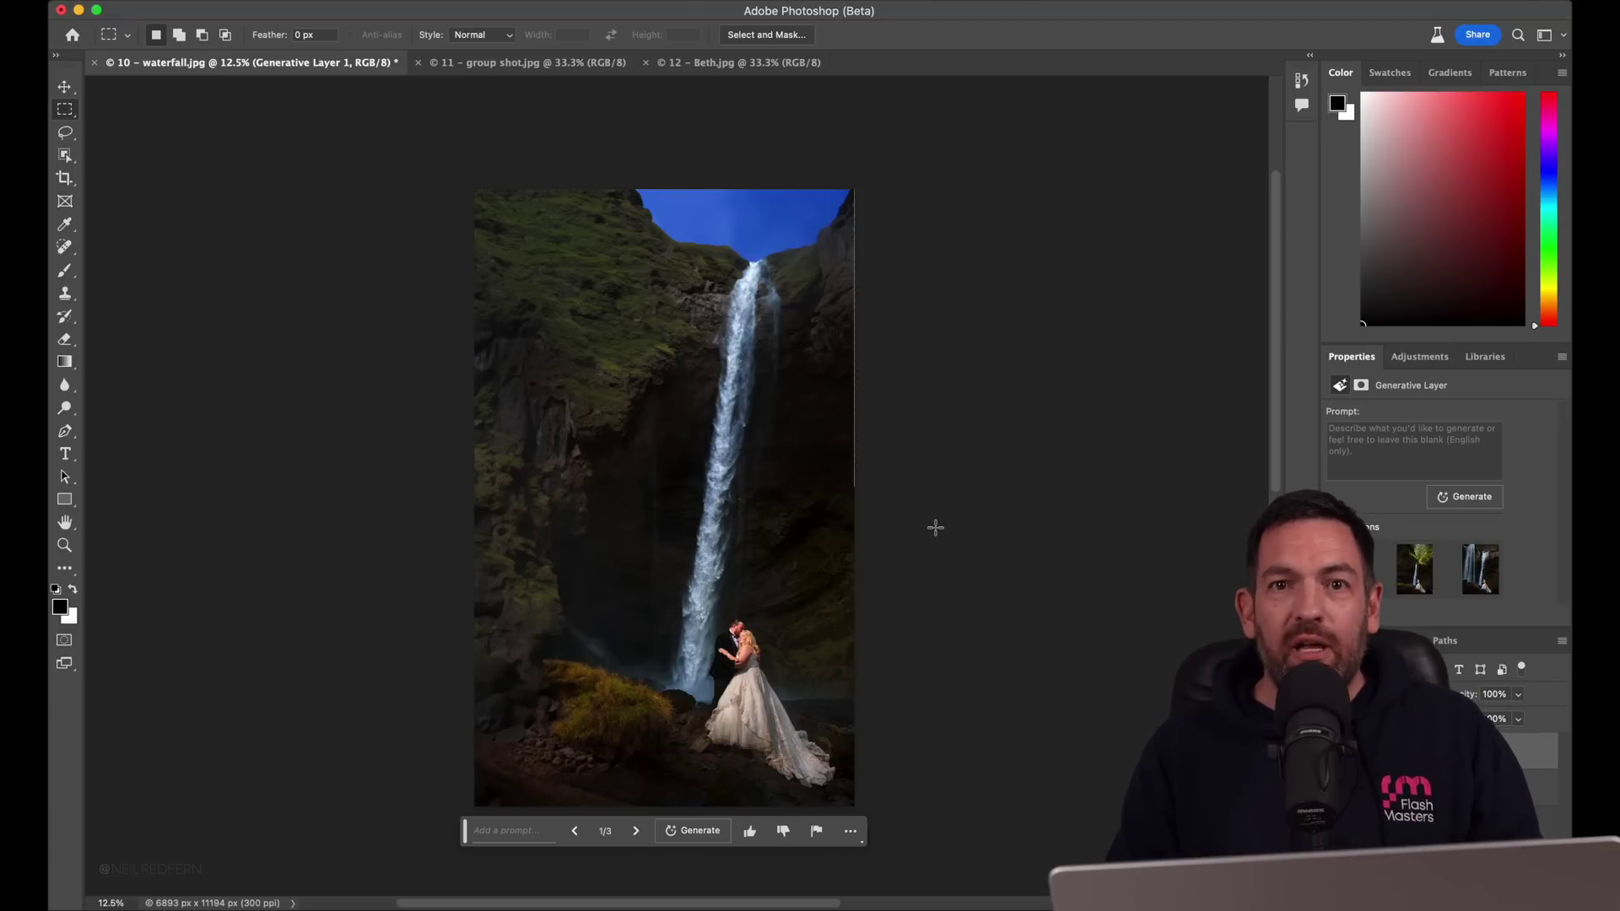
# - Compare the three generated waterfall variations and settle on the mossy waterfall
pyautogui.press('super+equal')
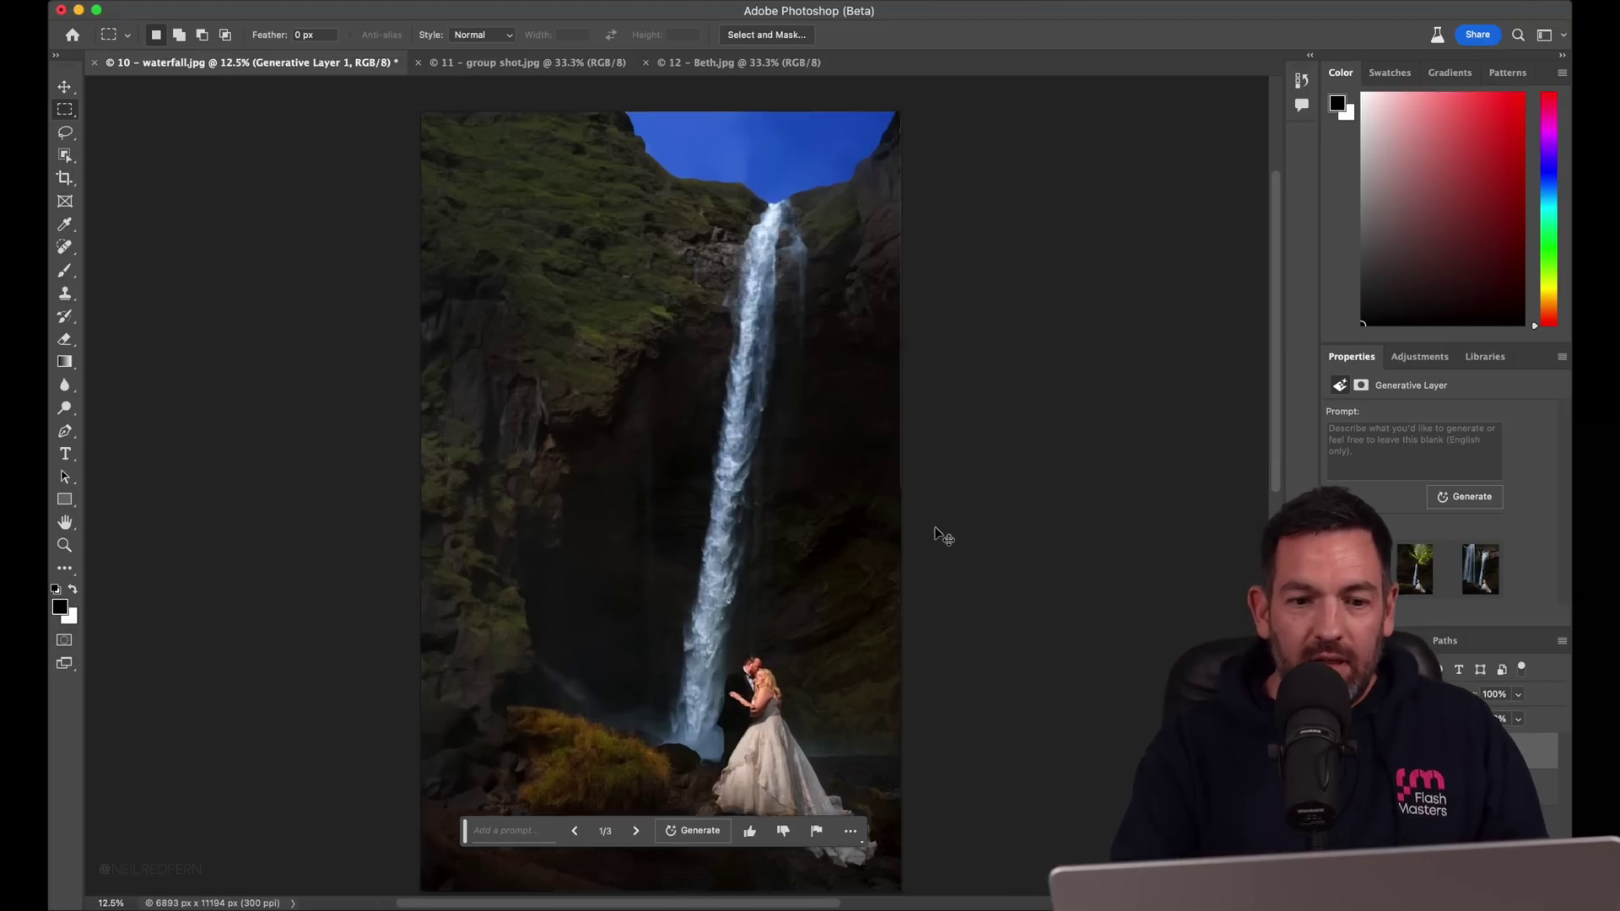
pyautogui.press('super+minus')
pyautogui.click(1420, 581)
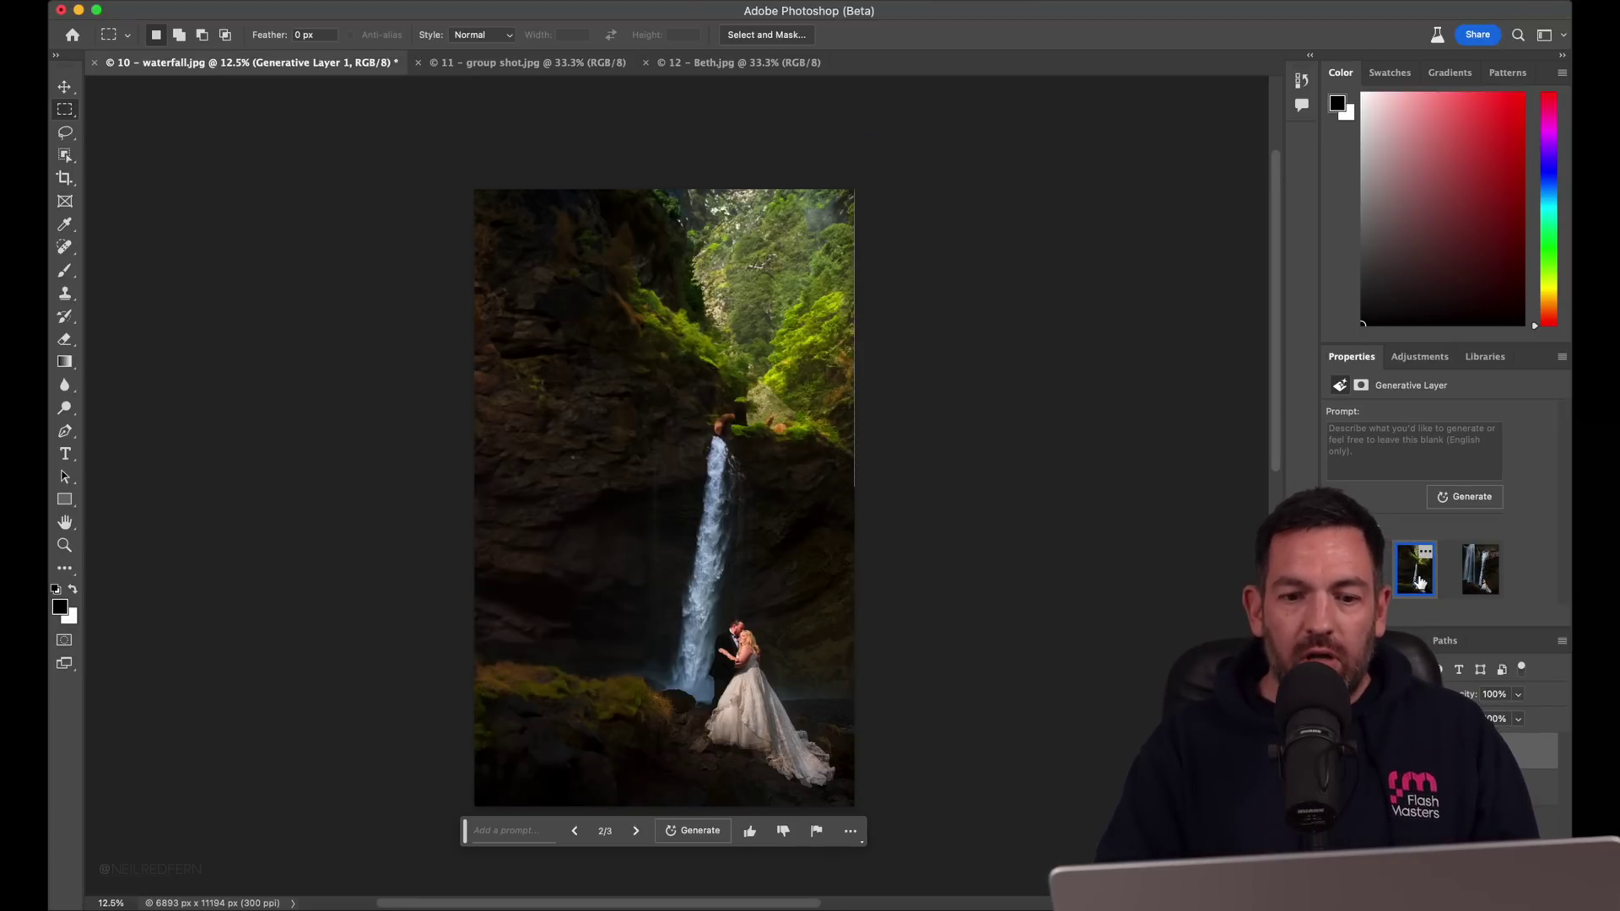
pyautogui.click(1481, 582)
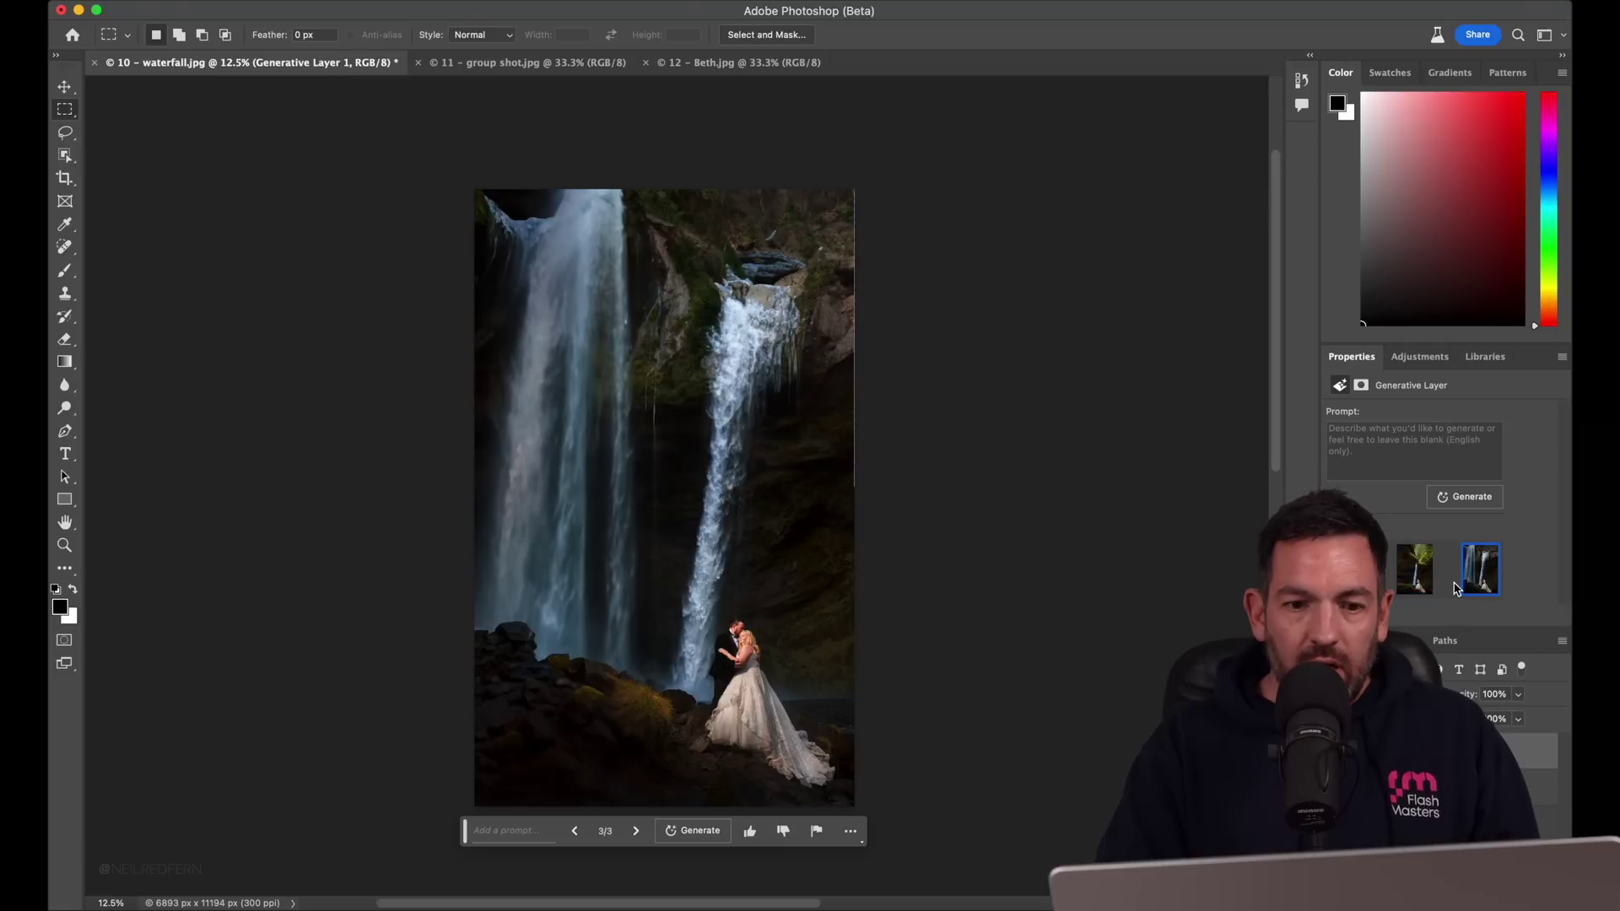
pyautogui.click(1416, 570)
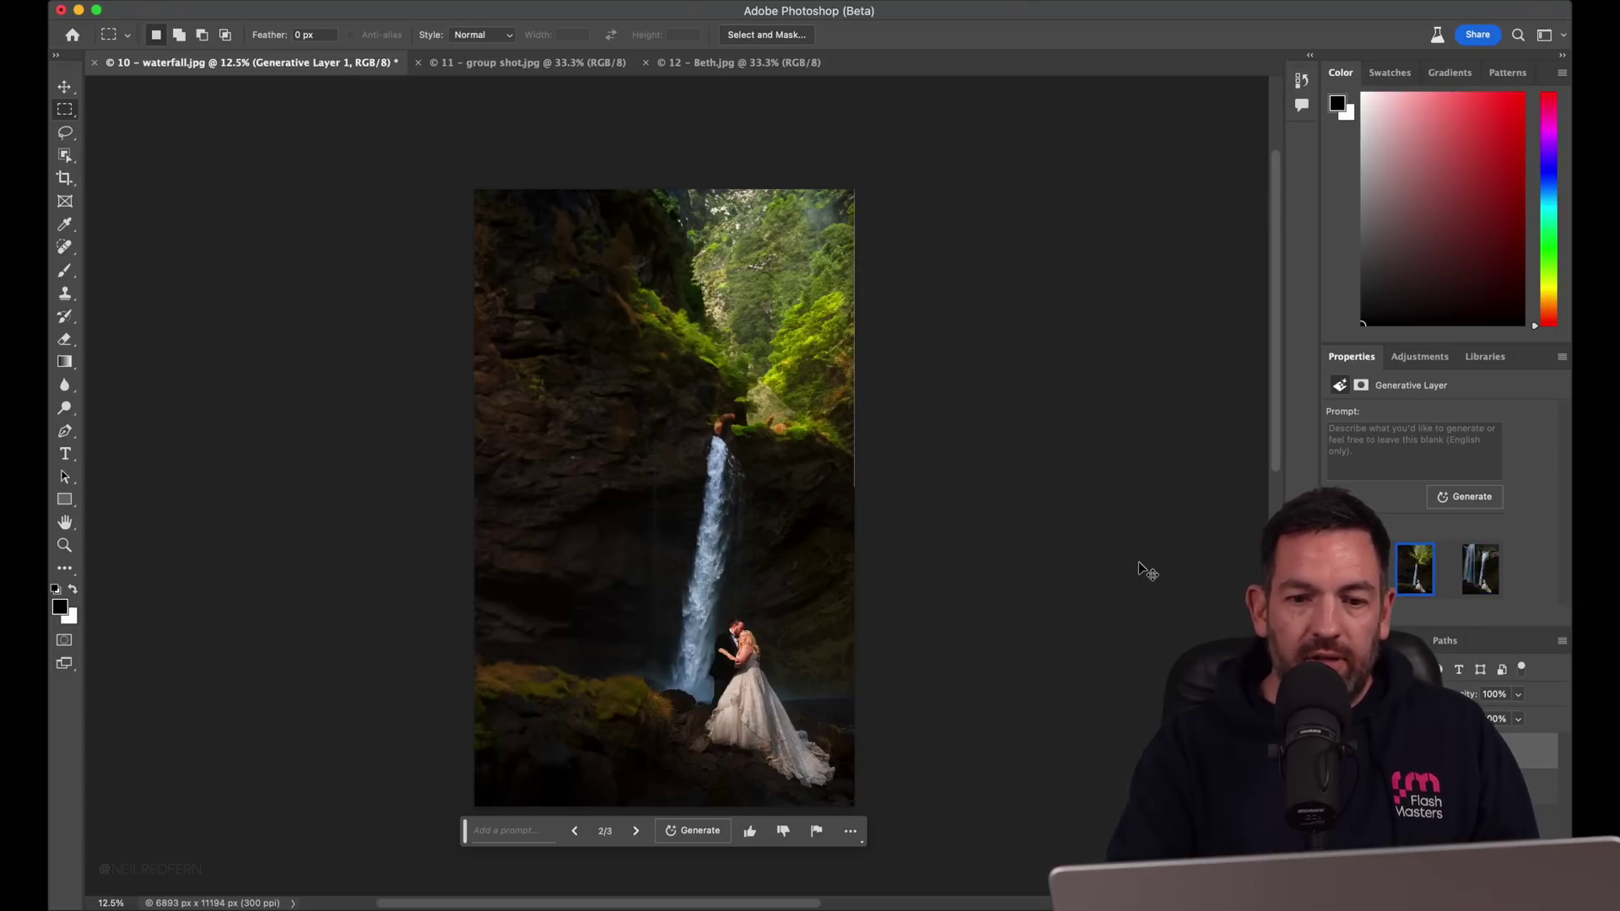
pyautogui.press('super+equal')
pyautogui.press('super+equal')
pyautogui.press('super+equal')
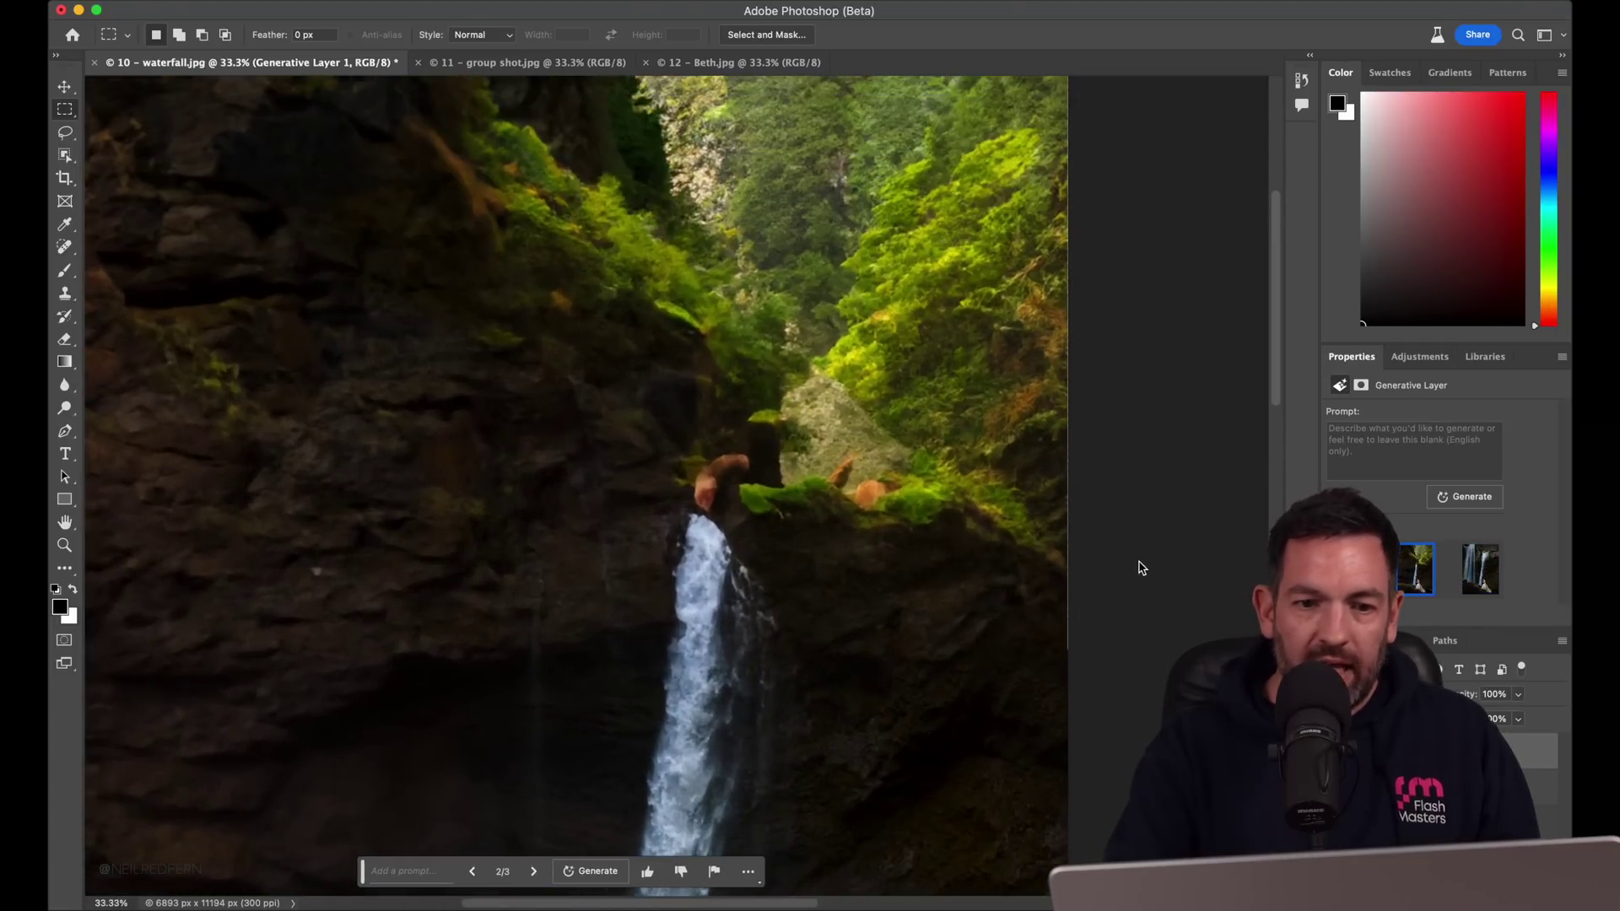
pyautogui.press('super+minus')
pyautogui.press('super+minus')
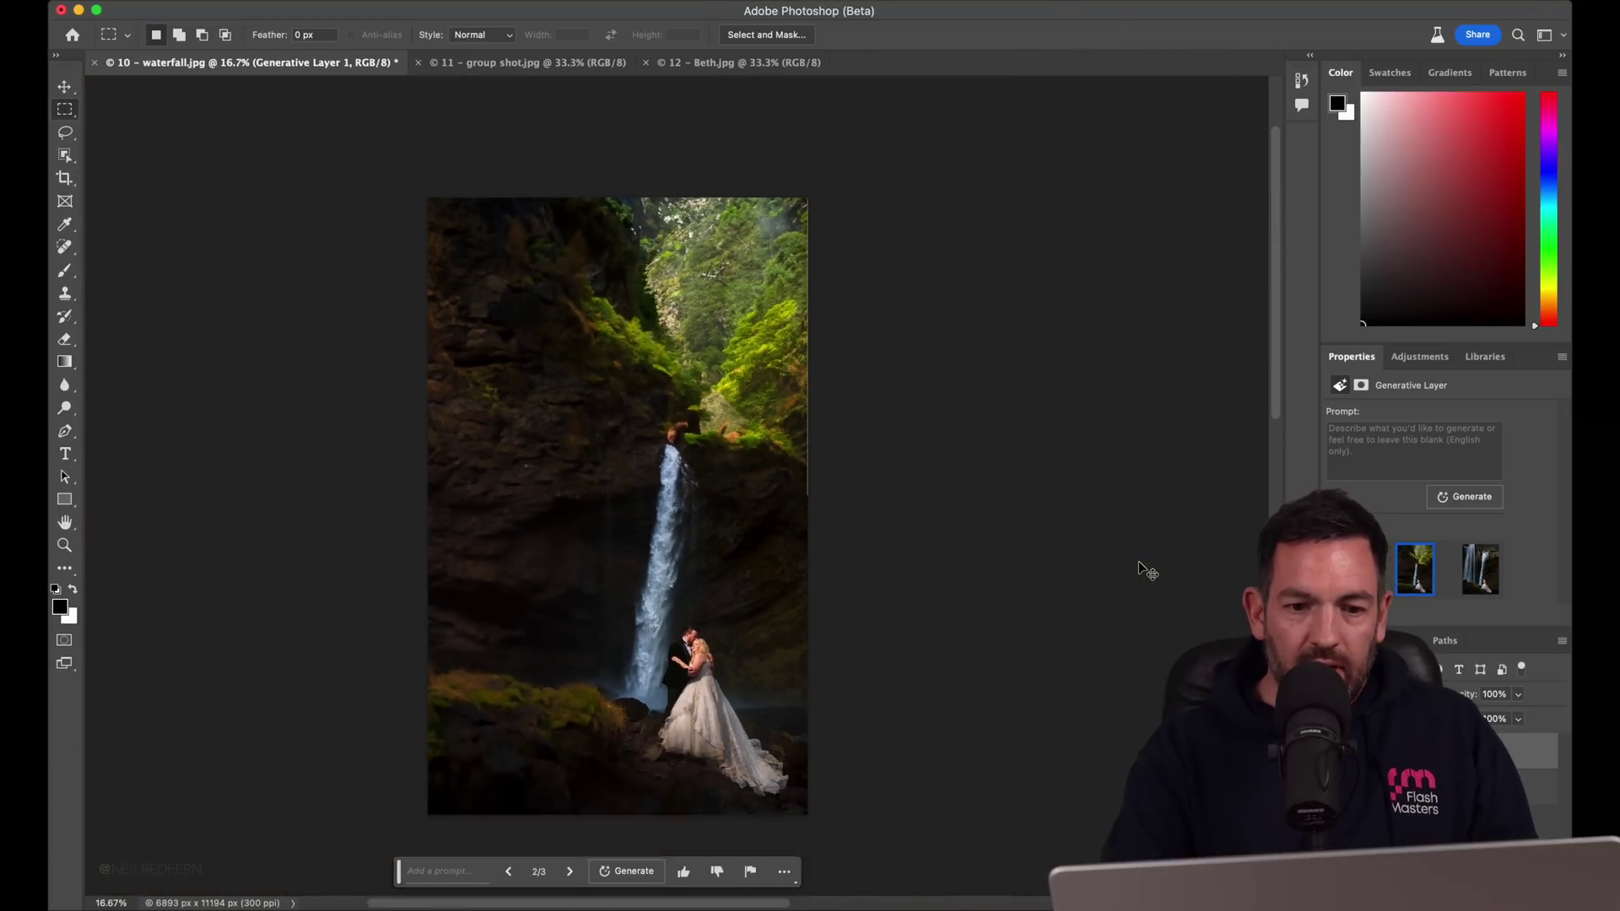
# - Zoom progressively into the couple and lower waterfall, reaching 100% on the grassy rocks
pyautogui.press('super+minus')
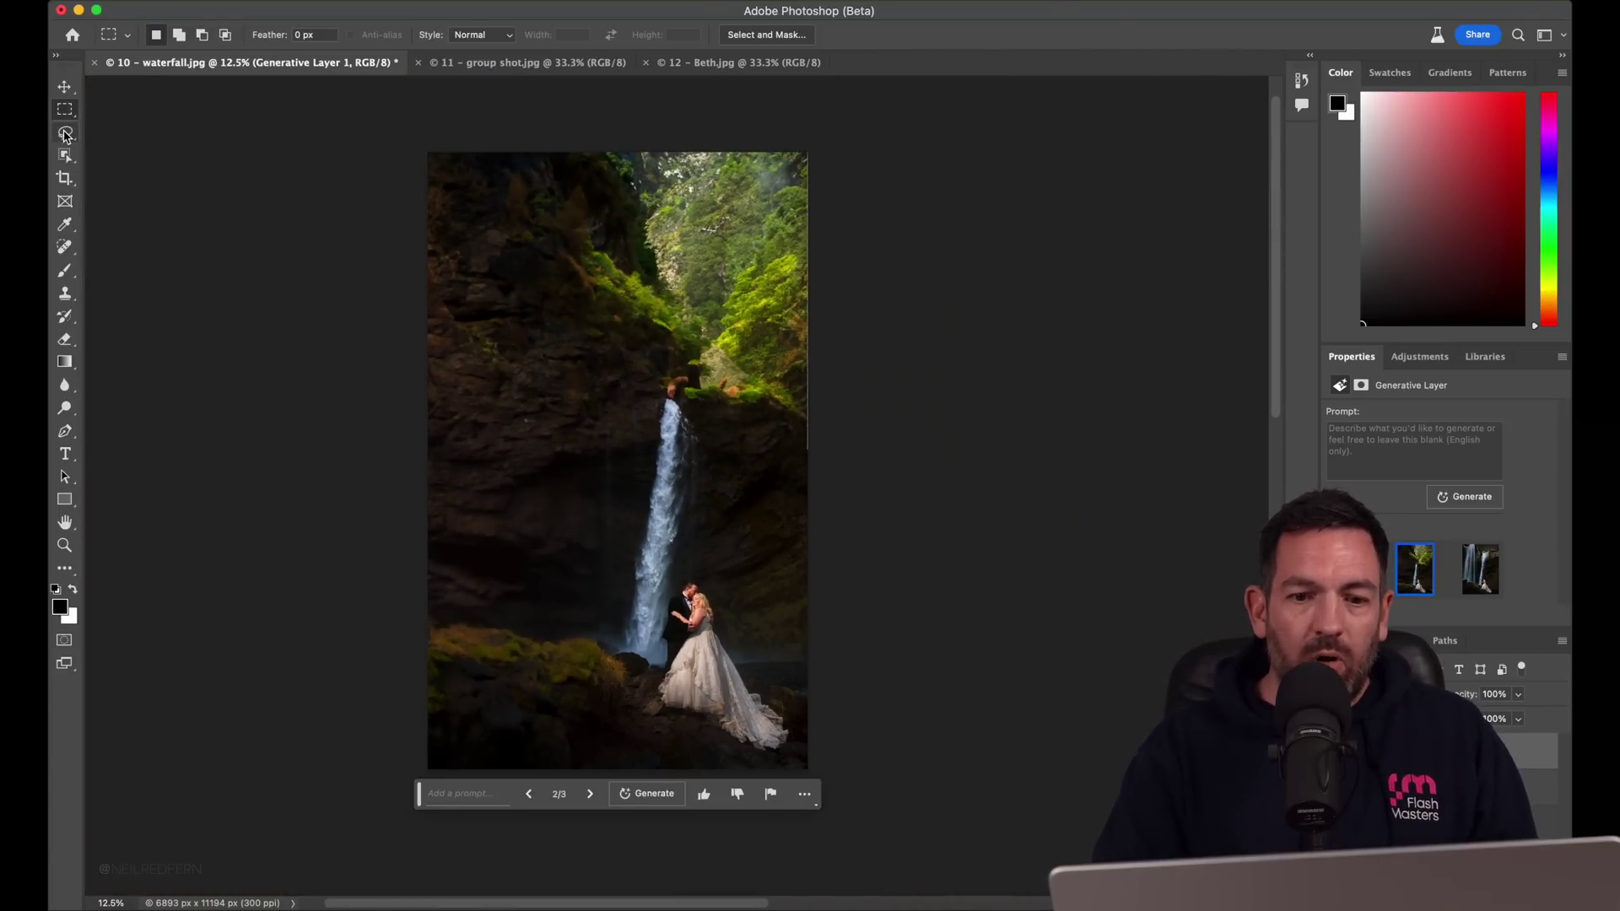
pyautogui.press('super+equal')
pyautogui.press('super+equal')
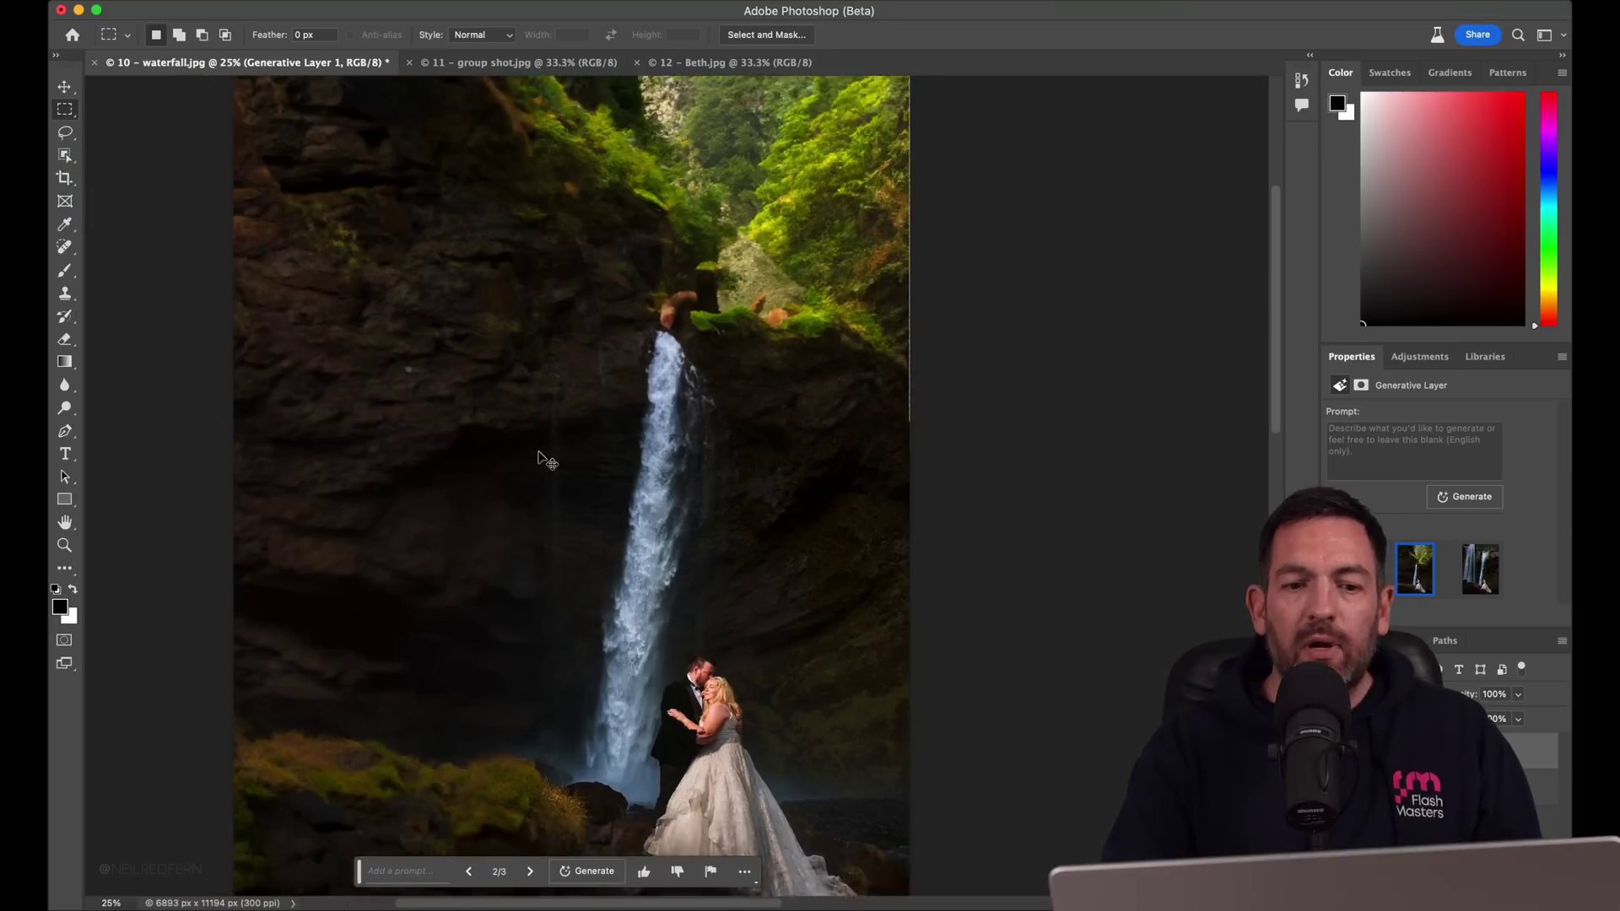
pyautogui.press('super+minus')
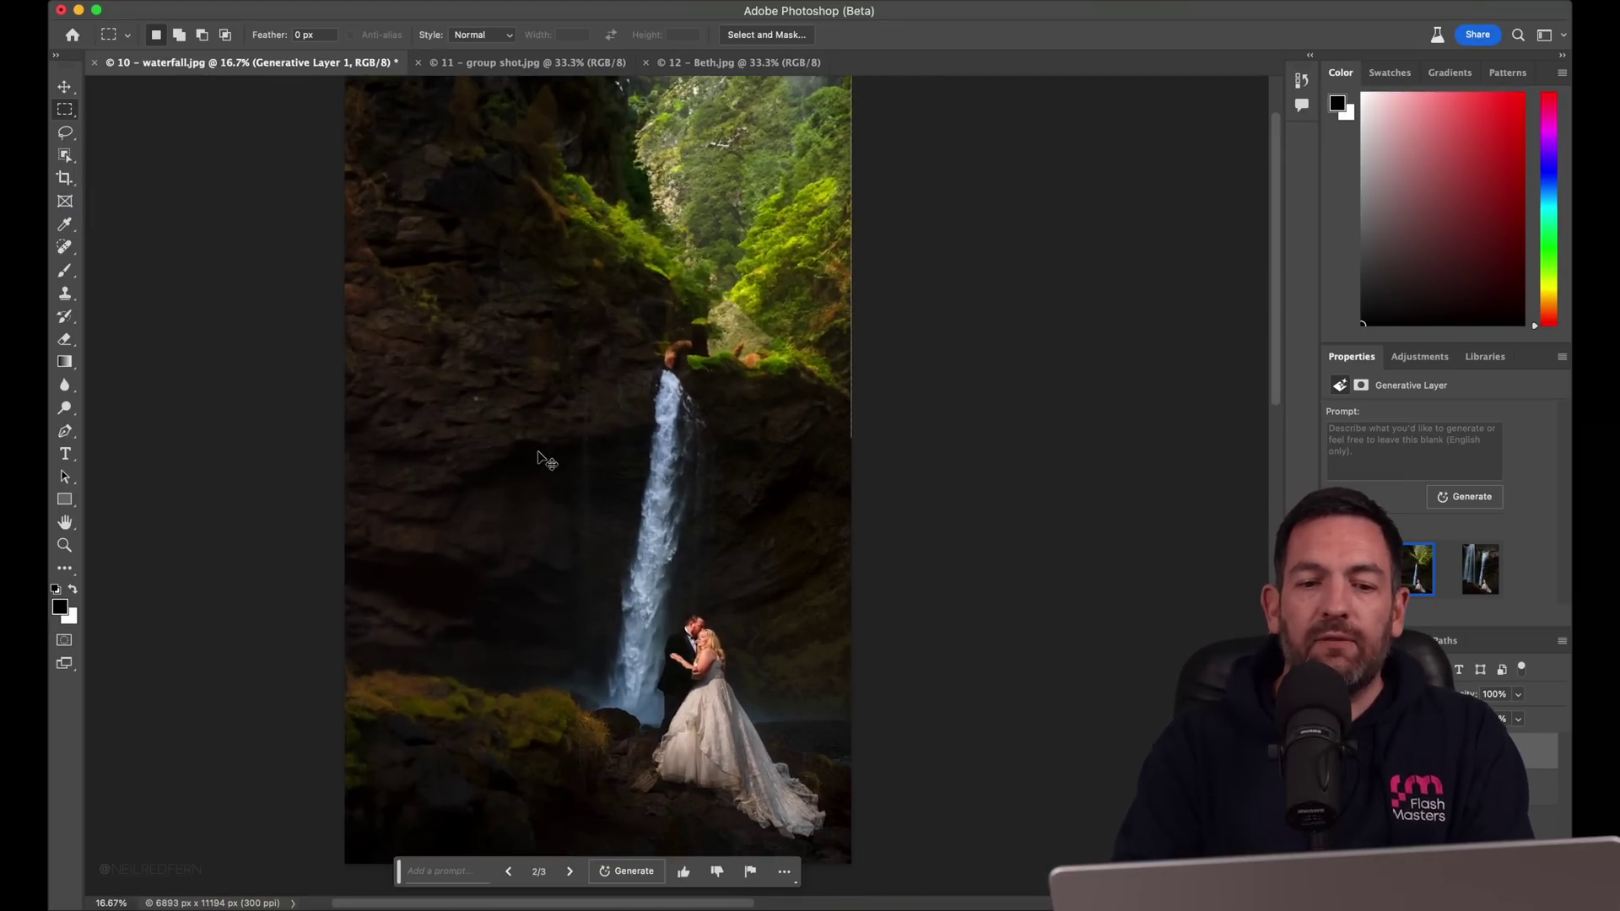
pyautogui.press('super+minus')
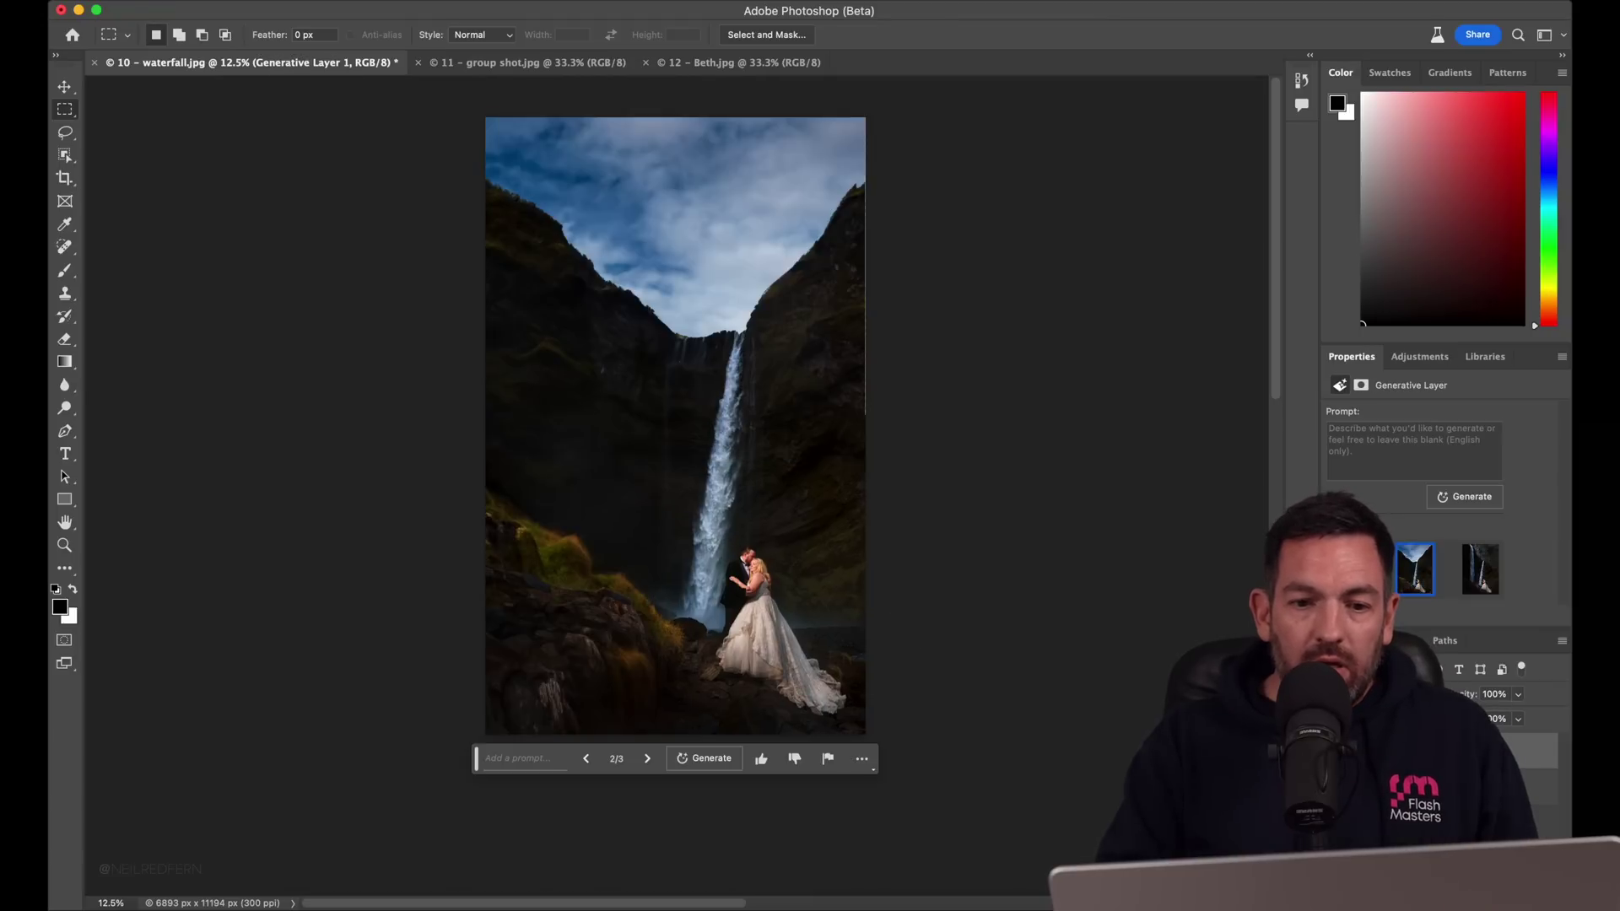
pyautogui.press('super+plus')
pyautogui.press('super+plus')
pyautogui.press('super+plus')
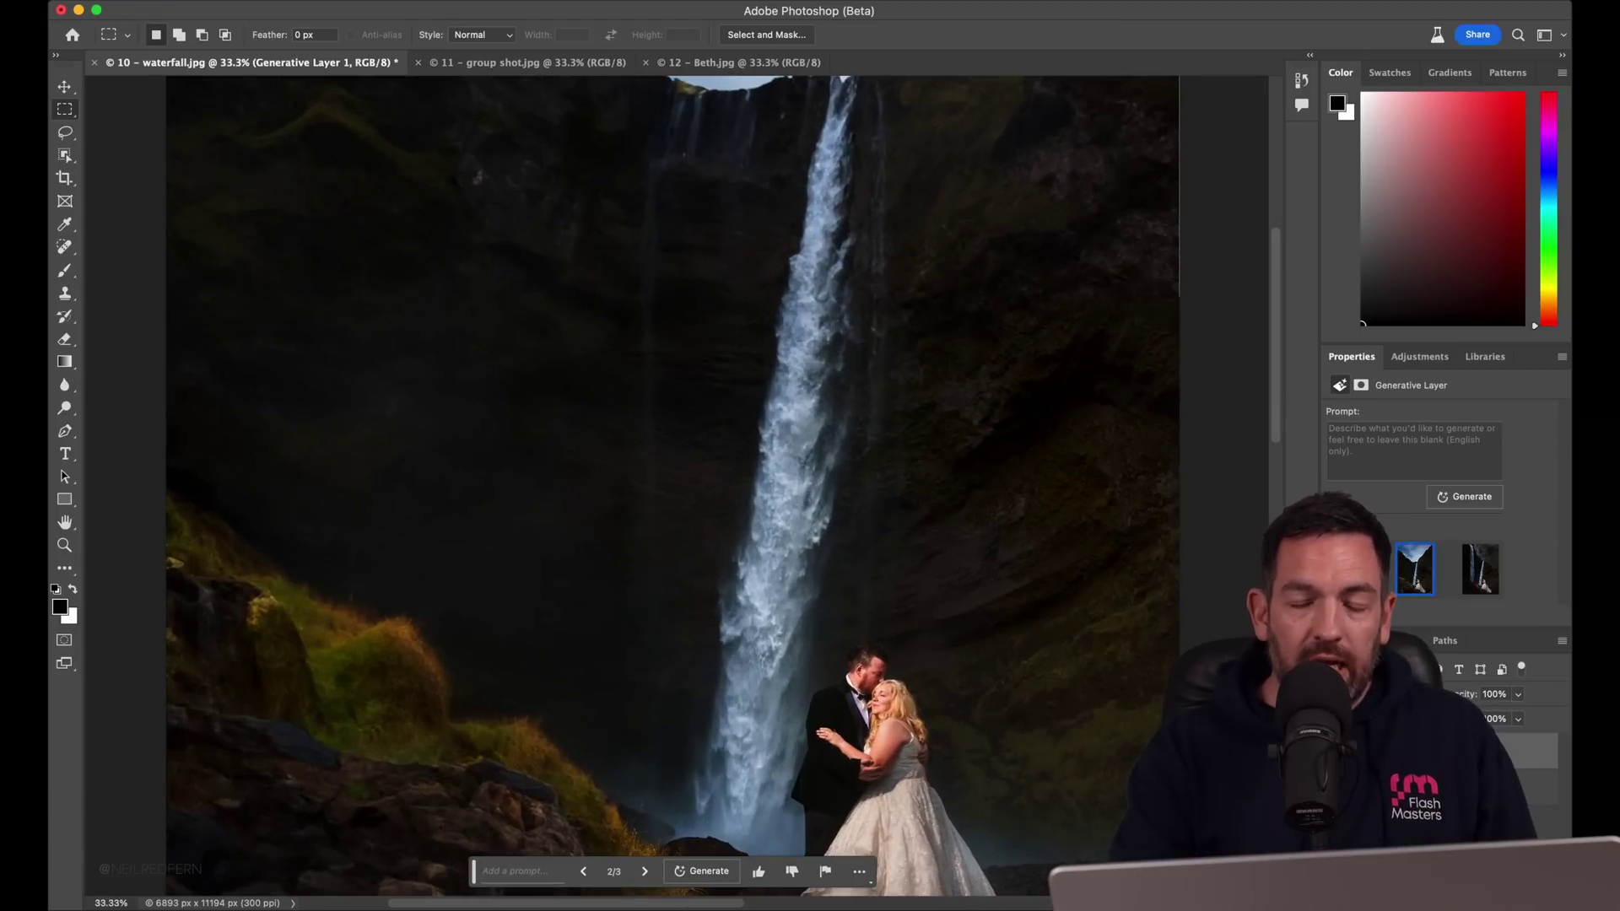
pyautogui.press('super+0')
pyautogui.press('super+plus')
pyautogui.press('super+plus')
pyautogui.press('super+plus')
pyautogui.press('super+plus')
pyautogui.press('super+plus')
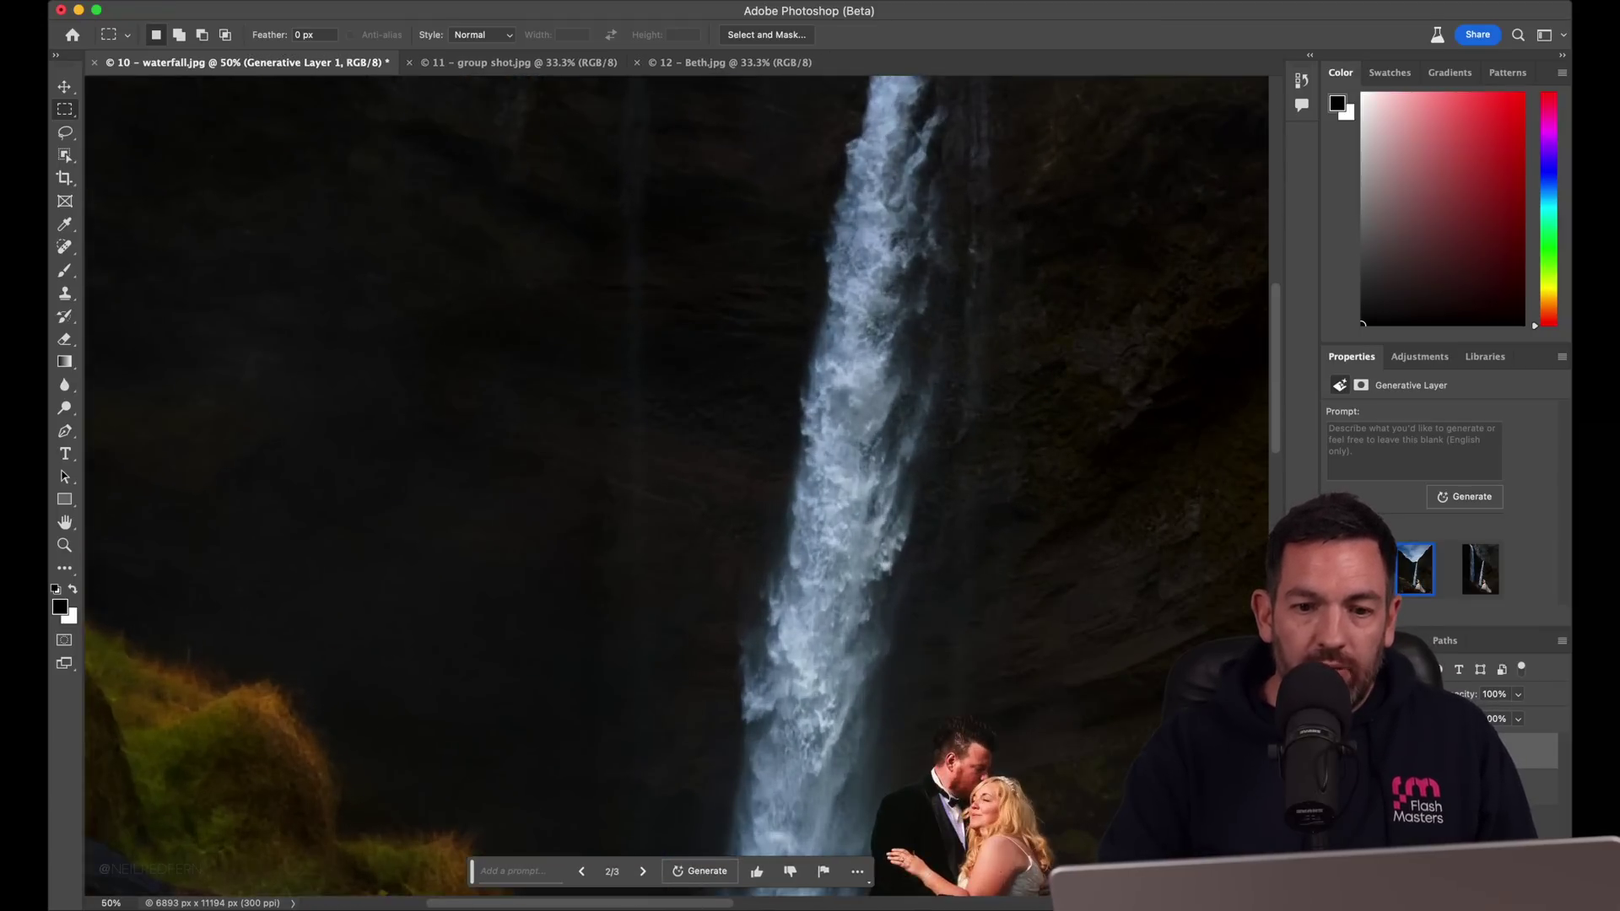
pyautogui.scroll(-5, 1037, 644)
pyautogui.press('super+plus')
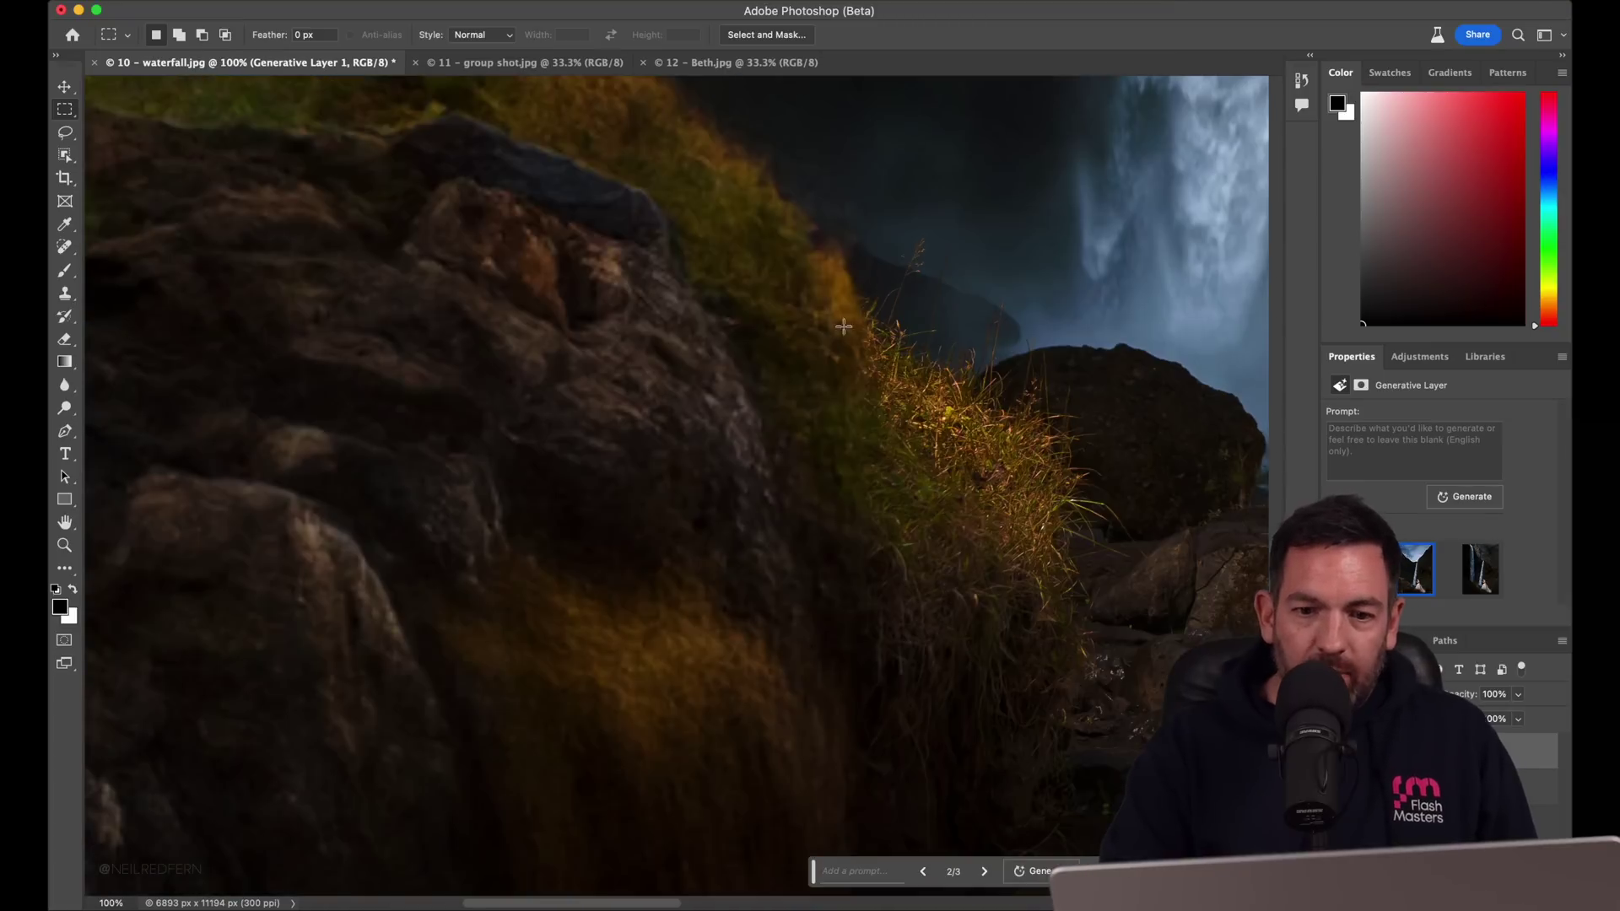
# - Lasso the grassy patch beside the boulder and regenerate it with Generative Fill
pyautogui.hscroll(3, 507, 270)
pyautogui.scroll(-1, 506, 271)
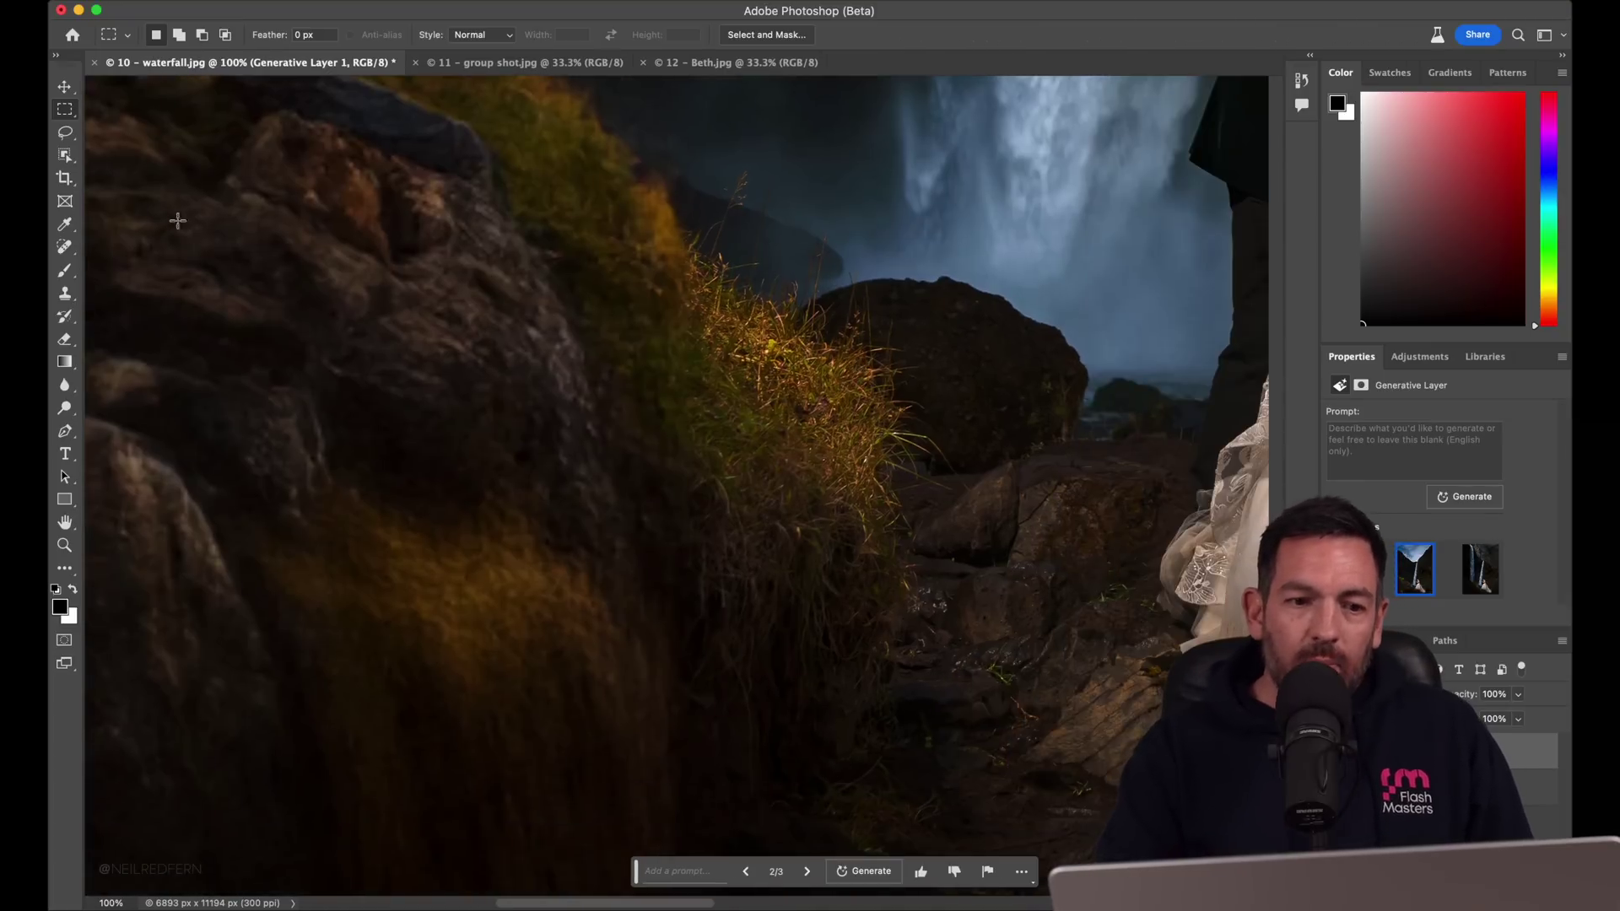
pyautogui.click(66, 132)
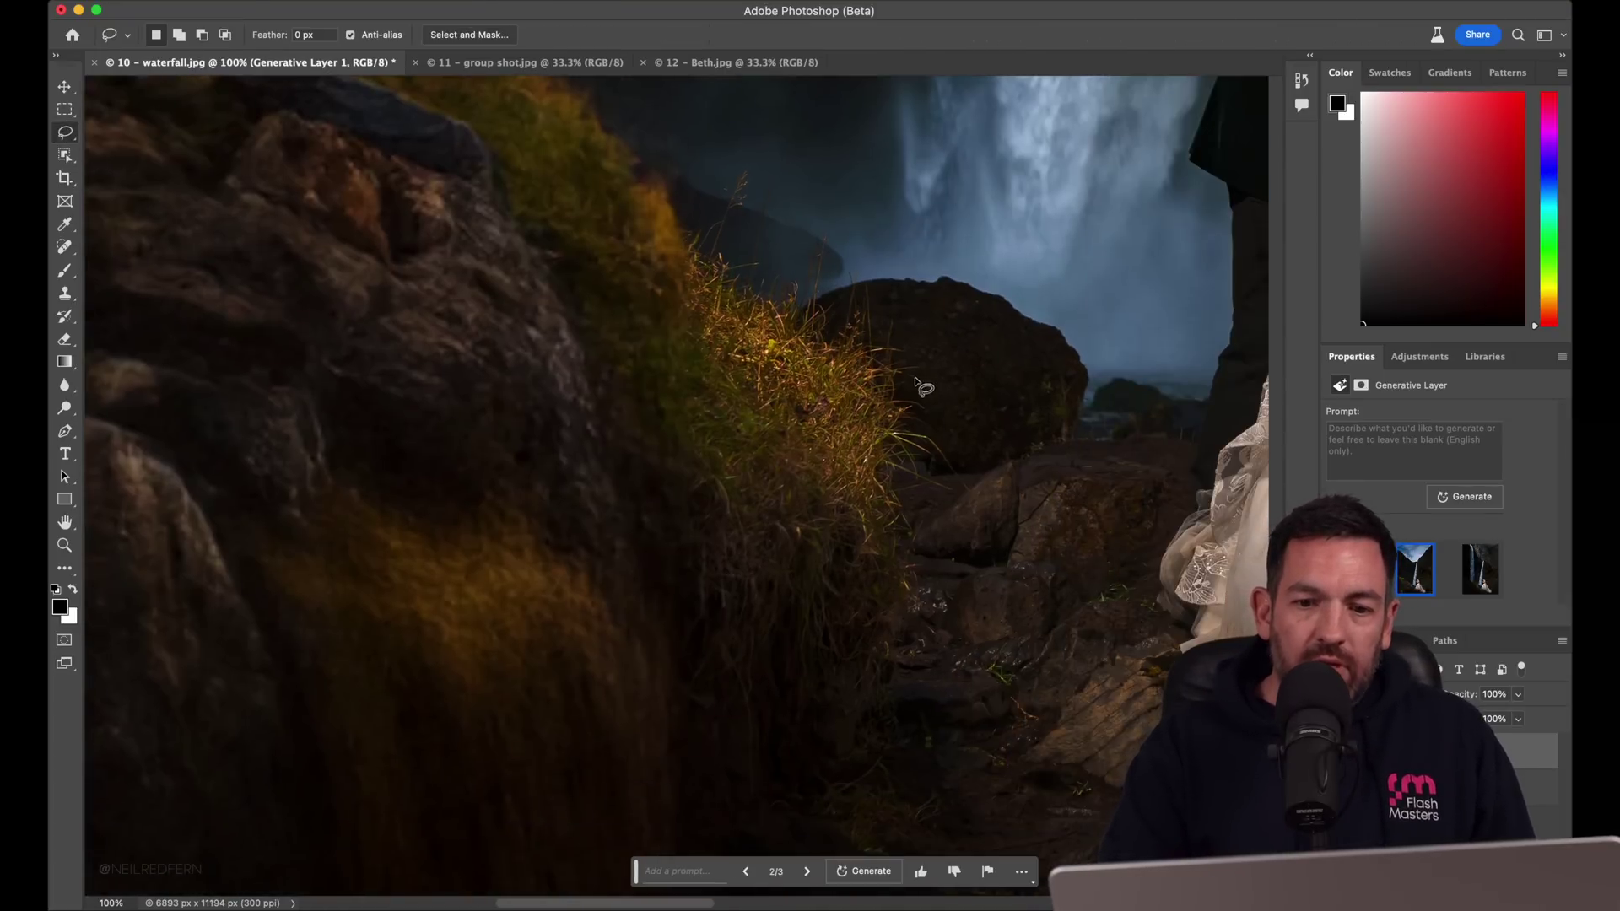
pyautogui.moveTo(917, 380); pyautogui.dragTo(851, 272)
pyautogui.moveTo(718, 462); pyautogui.dragTo(971, 481)
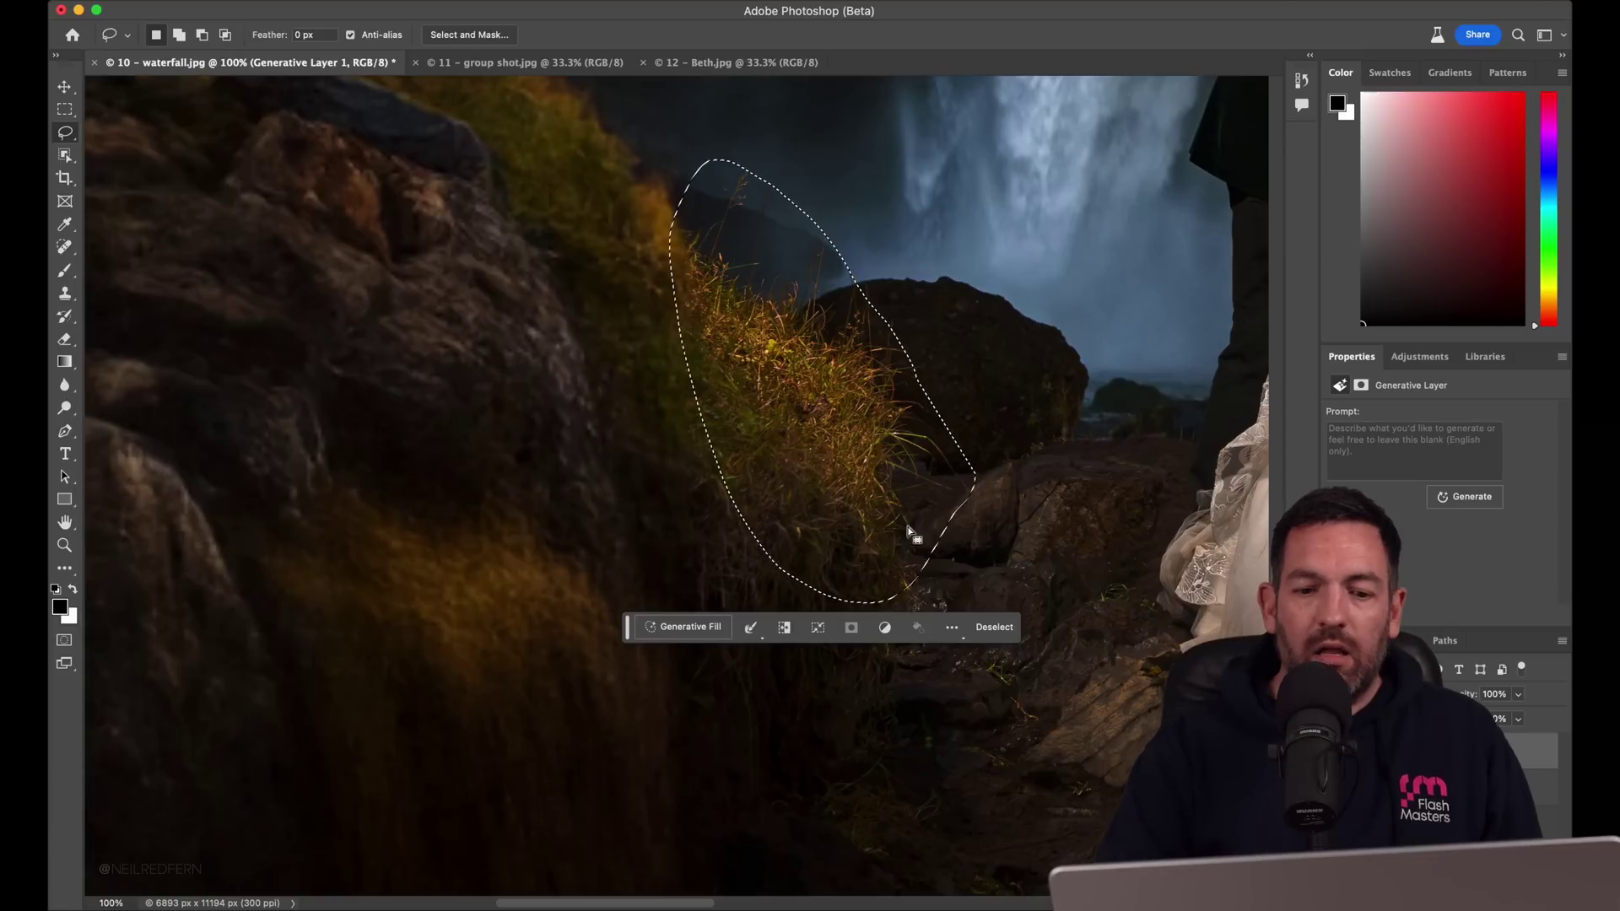
pyautogui.click(929, 627)
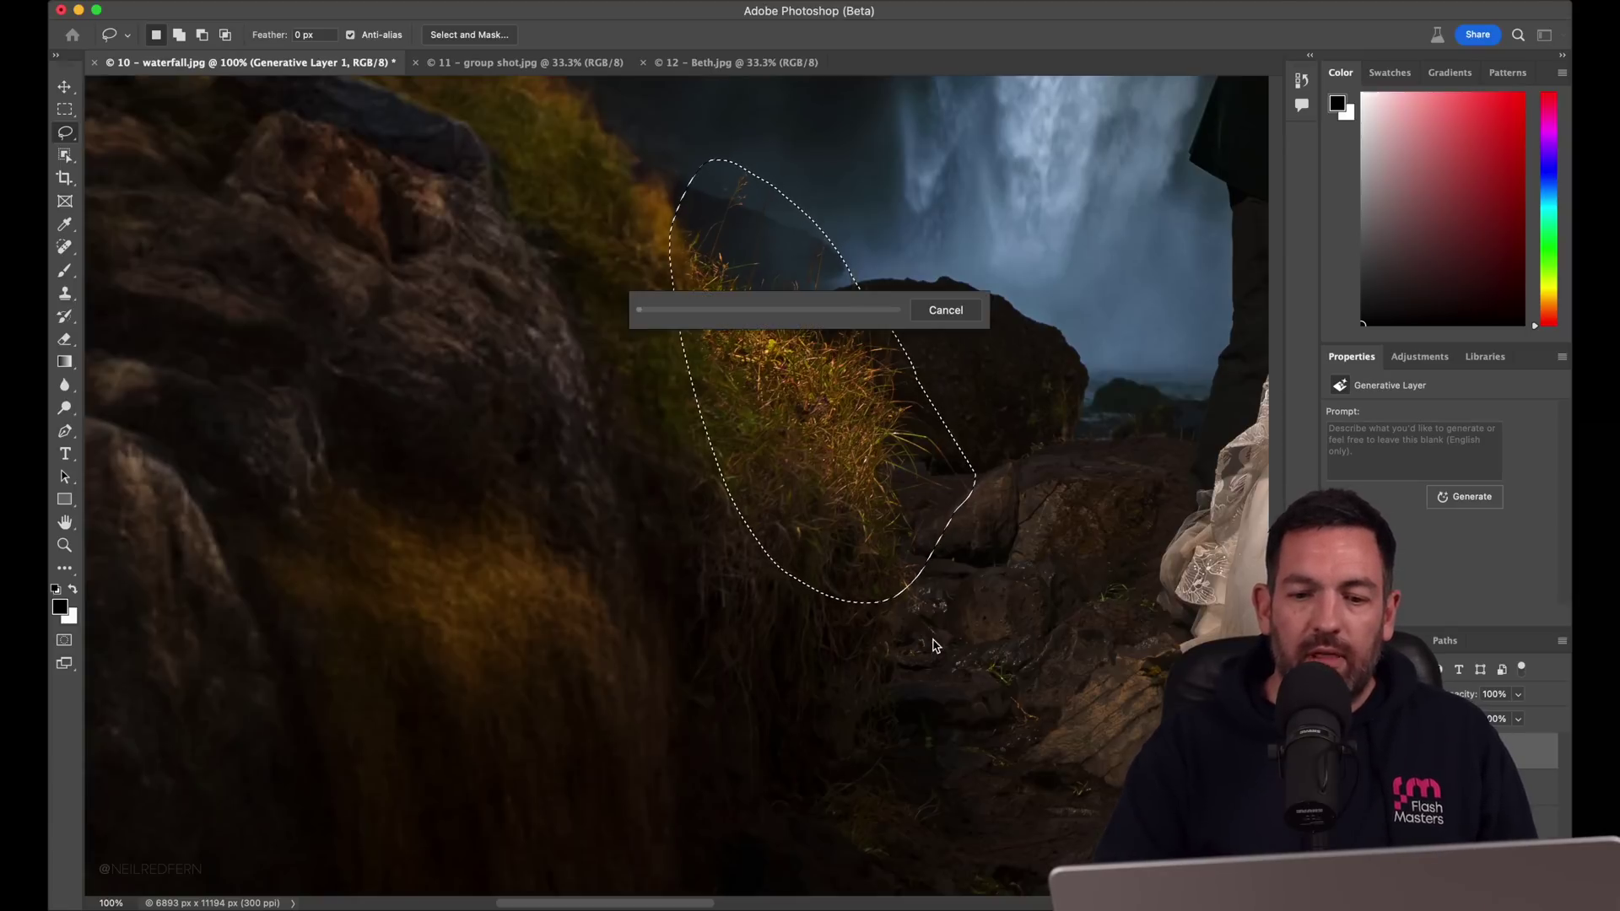
# - Scroll over the regenerated area and compare the edit against the original photo
pyautogui.scroll(10, 937, 642)
pyautogui.scroll(5, 937, 641)
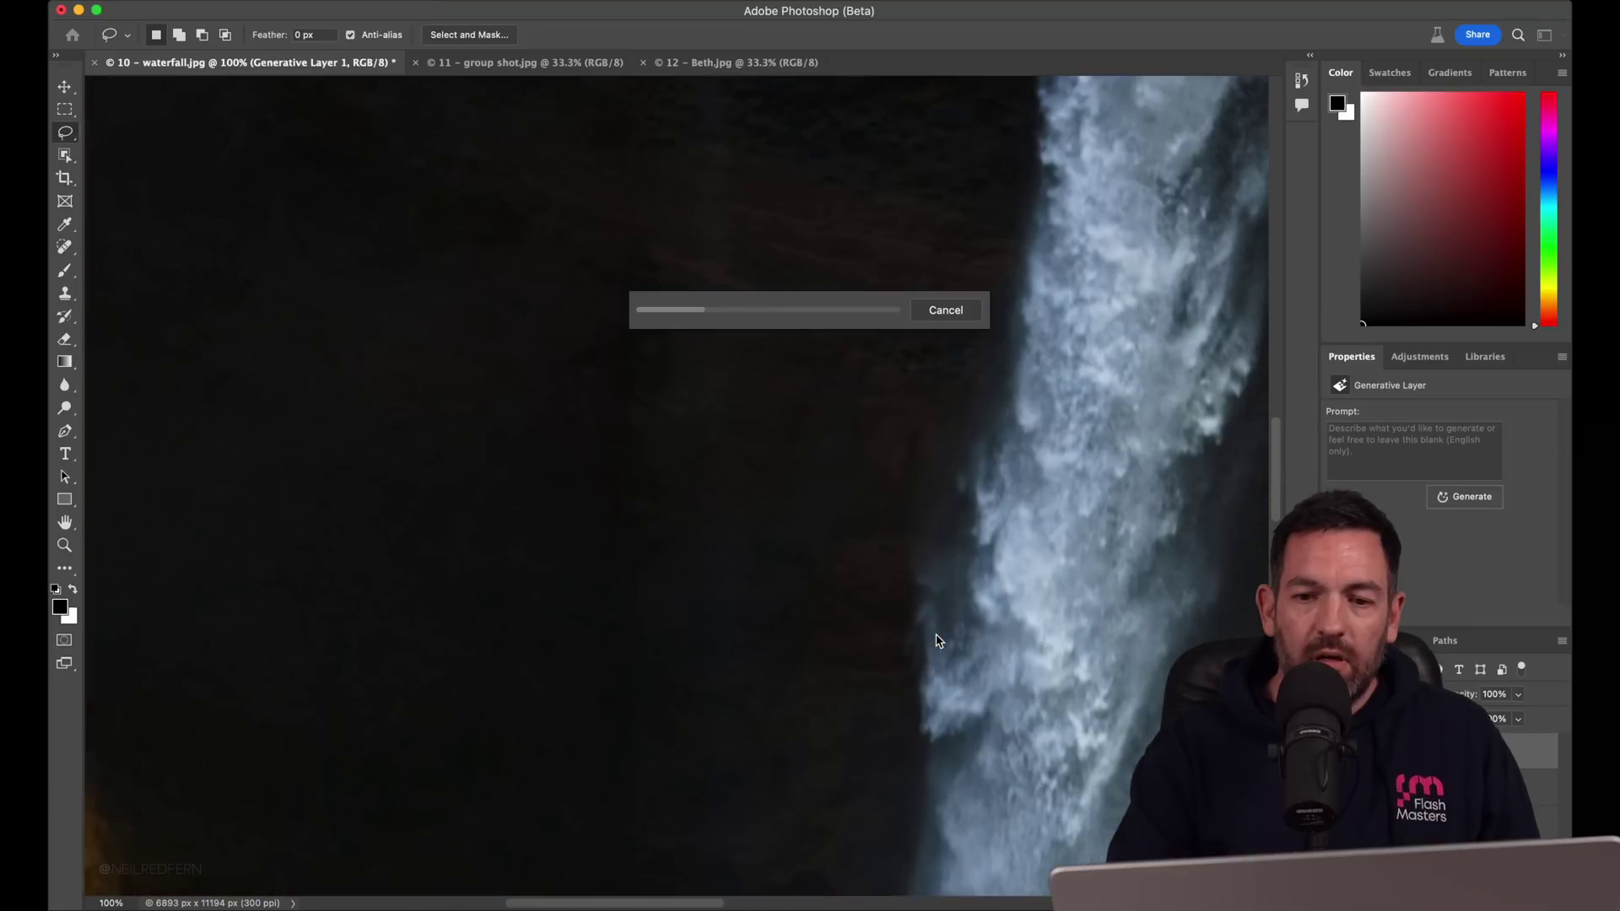
pyautogui.scroll(15, 937, 642)
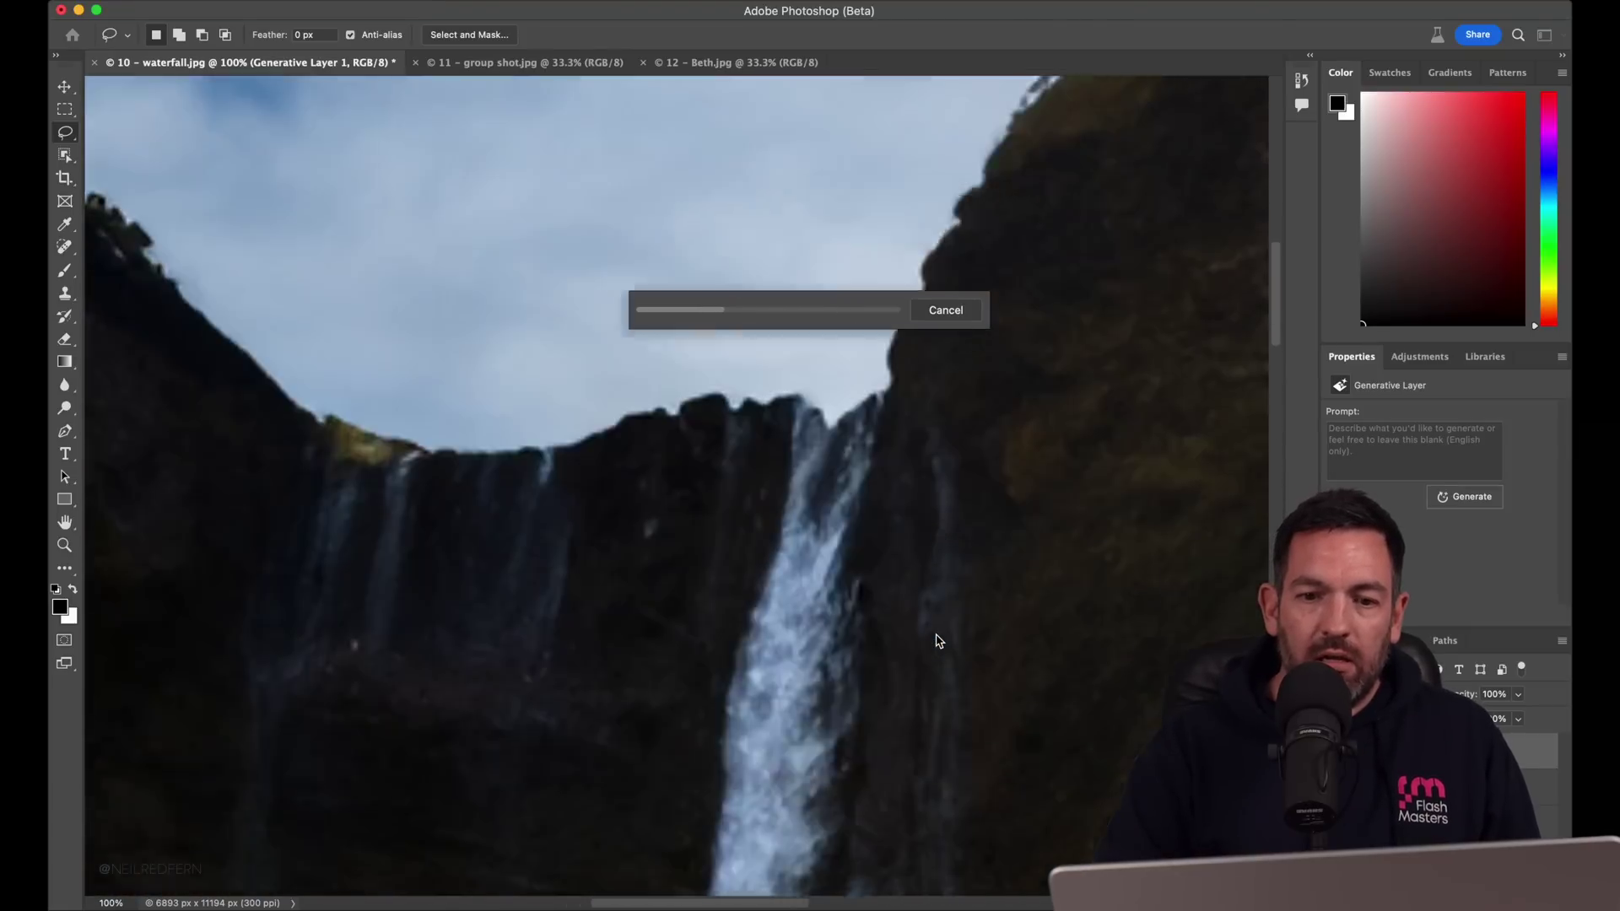
pyautogui.scroll(-10, 936, 641)
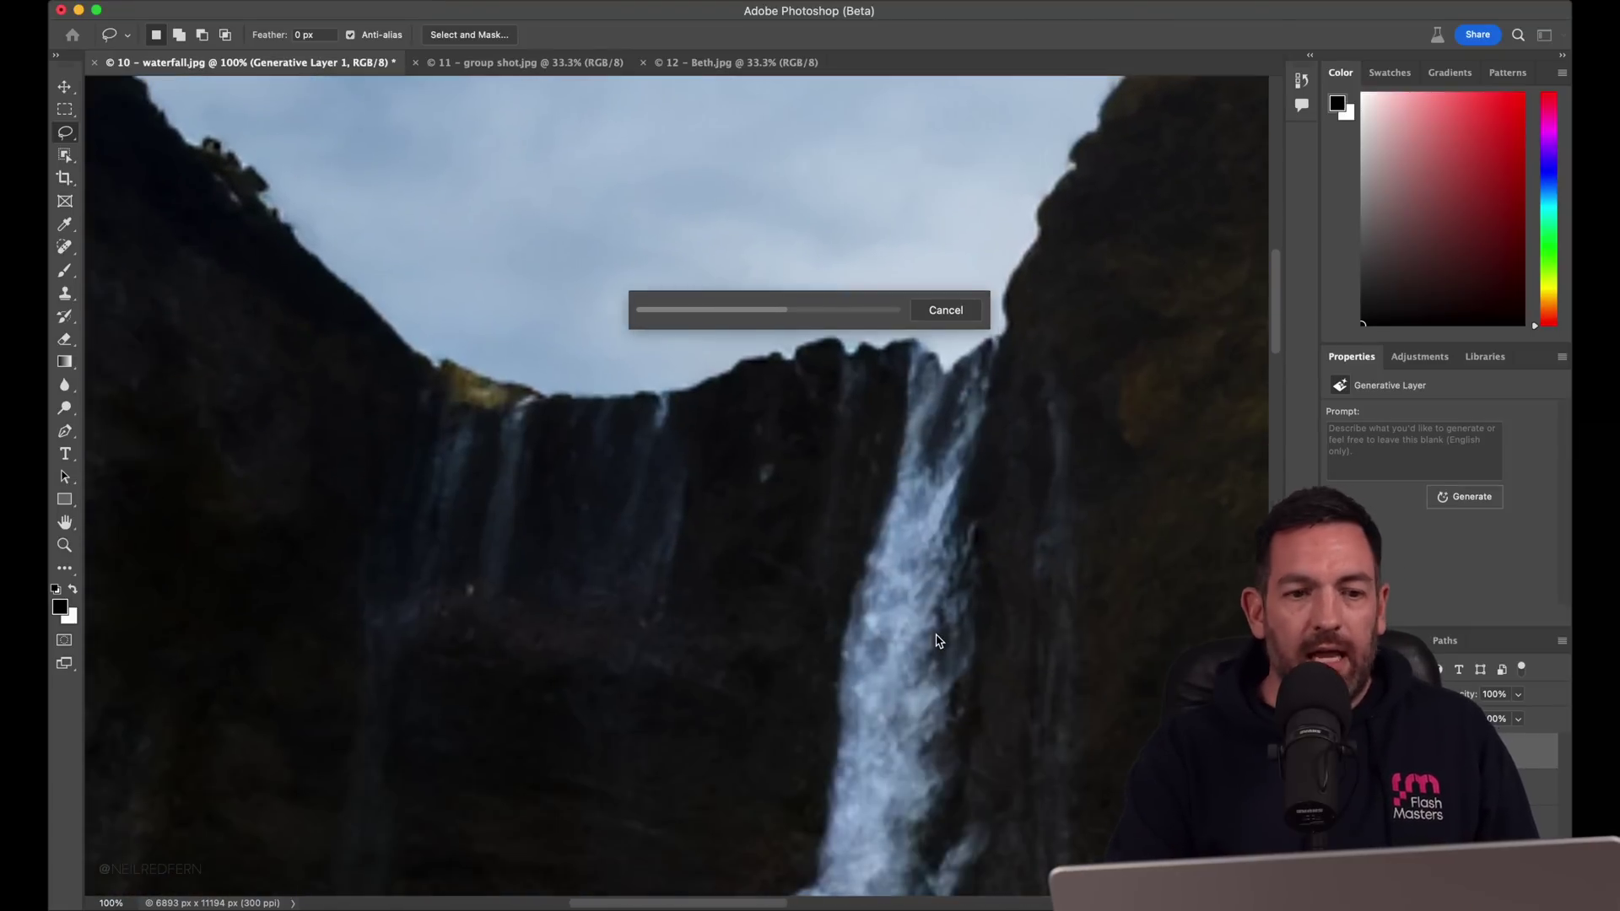
pyautogui.scroll(-5, 937, 642)
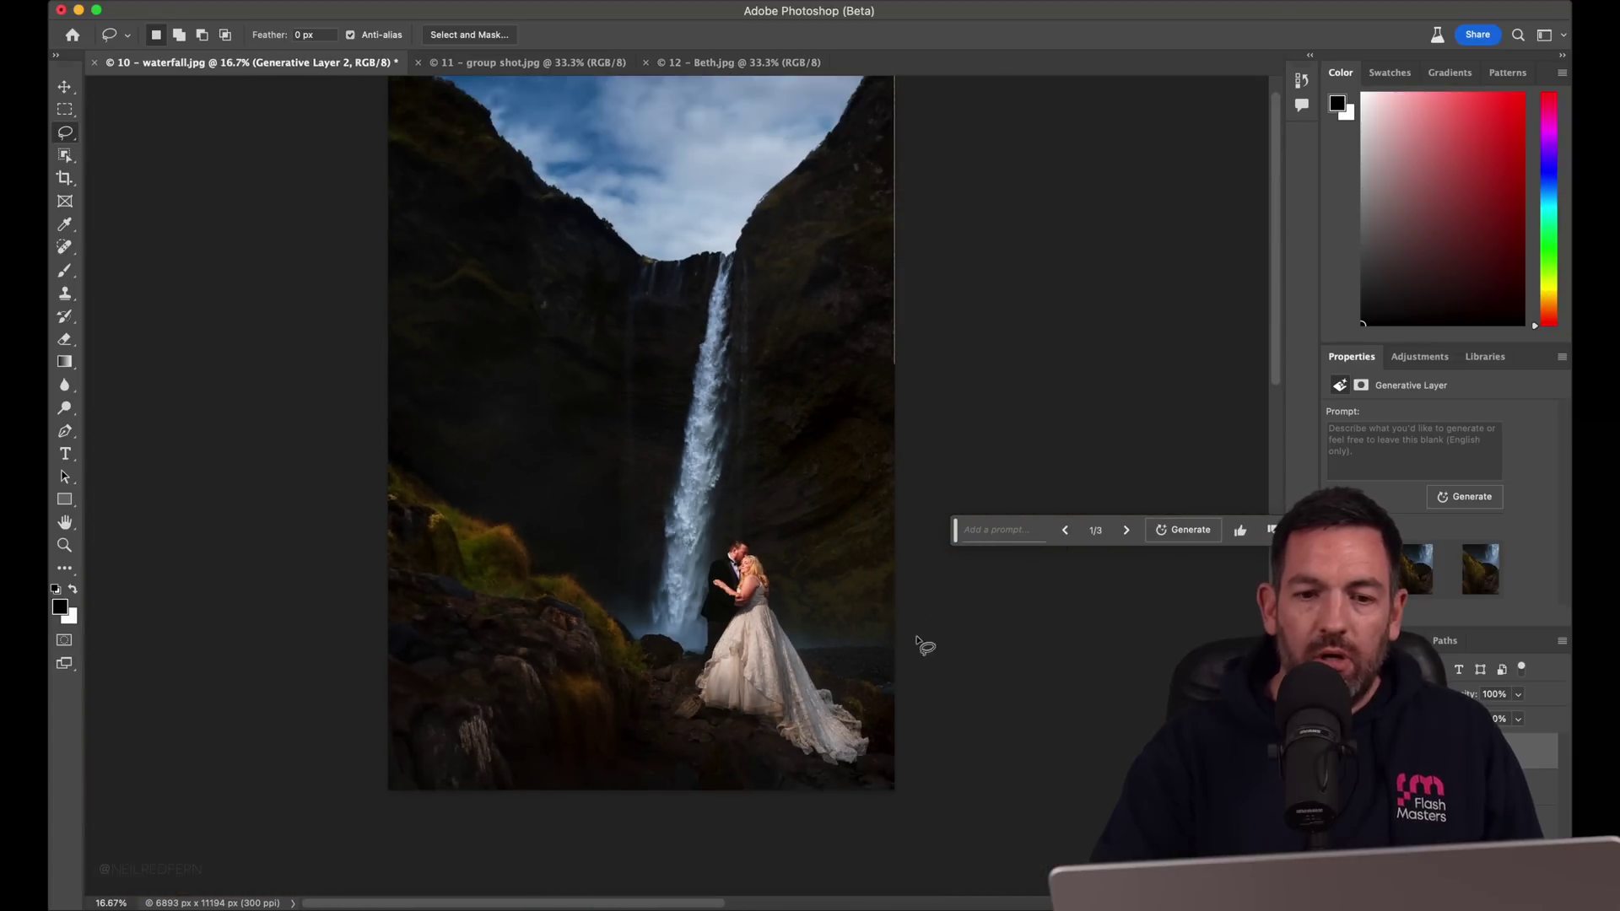
pyautogui.scroll(3, 937, 654)
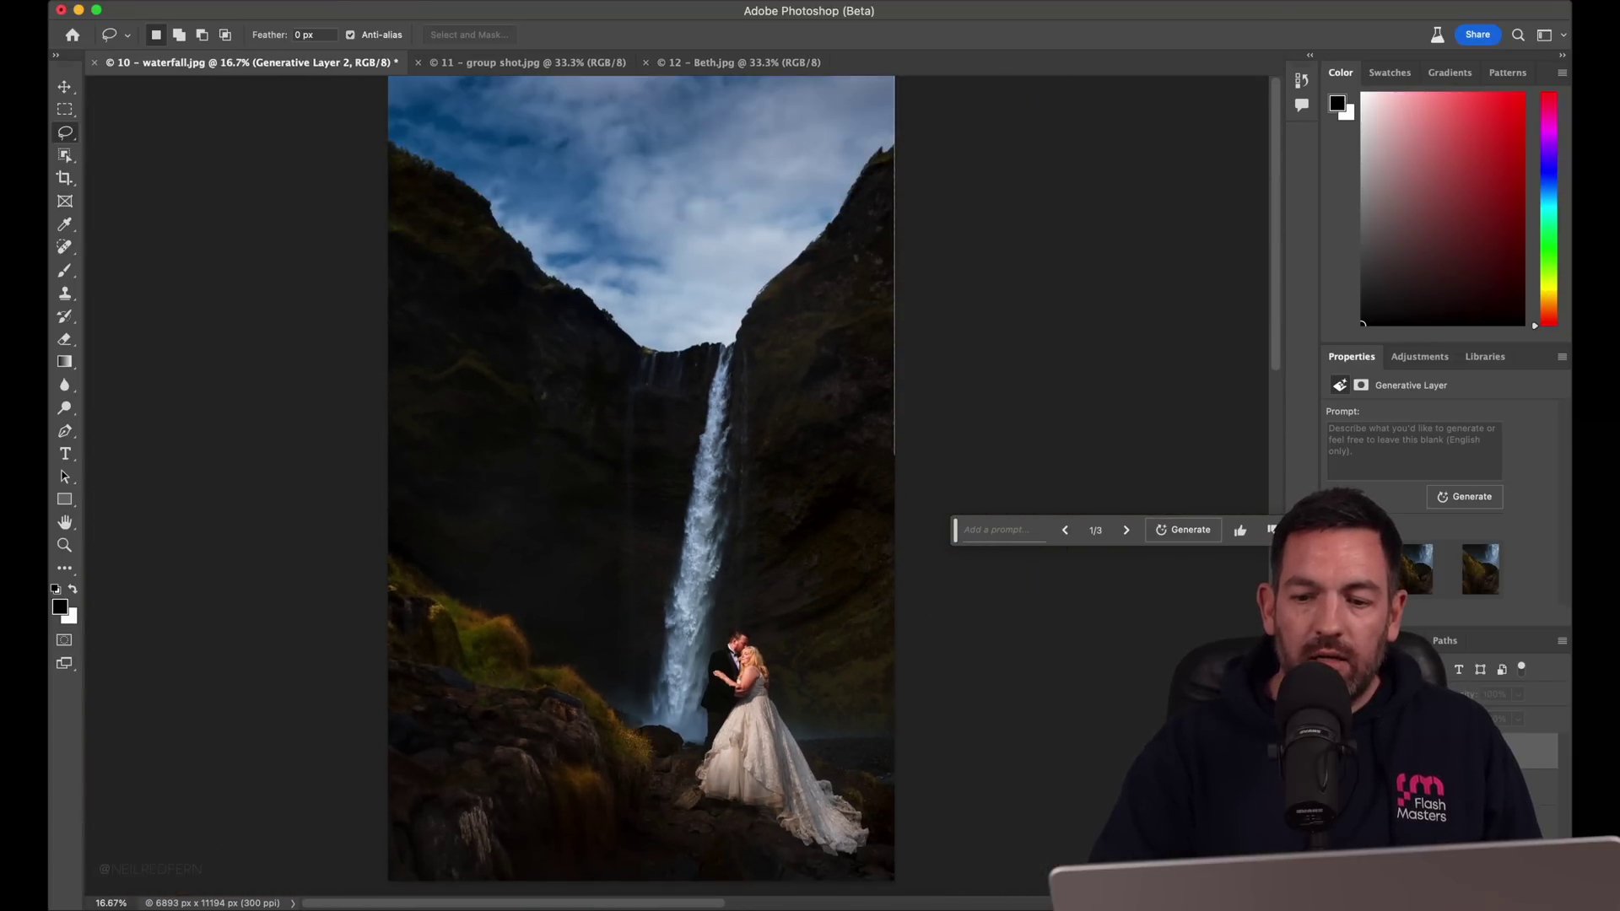
pyautogui.press('super+comma')
pyautogui.press('super+comma')
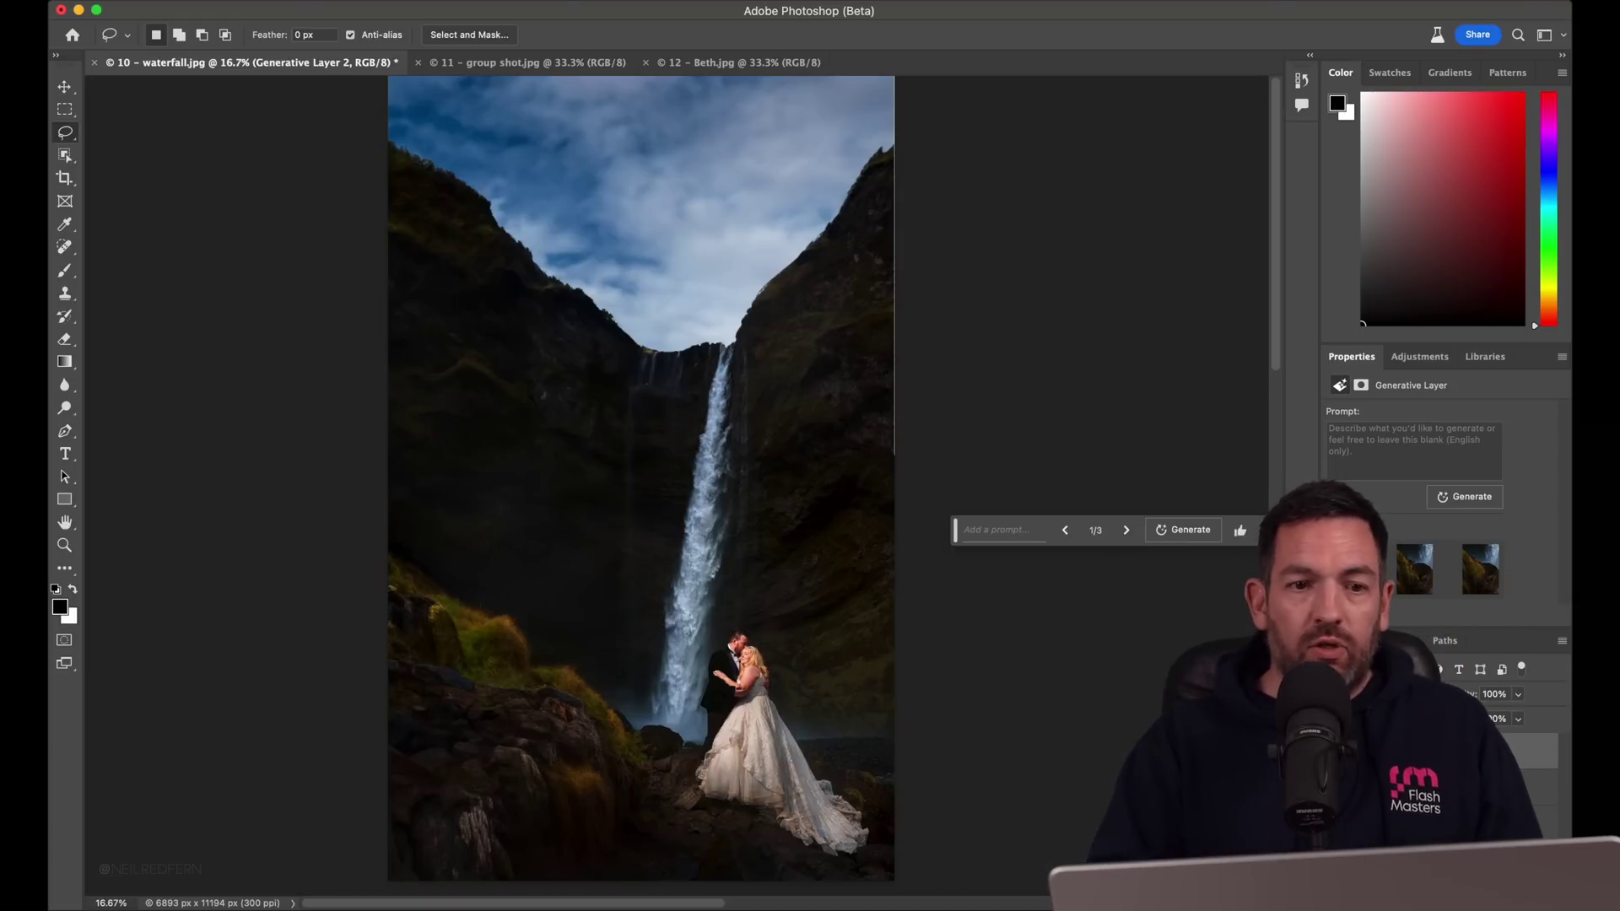
# - Flatten the waterfall photo and select the wedding group with Select Subject
pyautogui.click(333, 2)
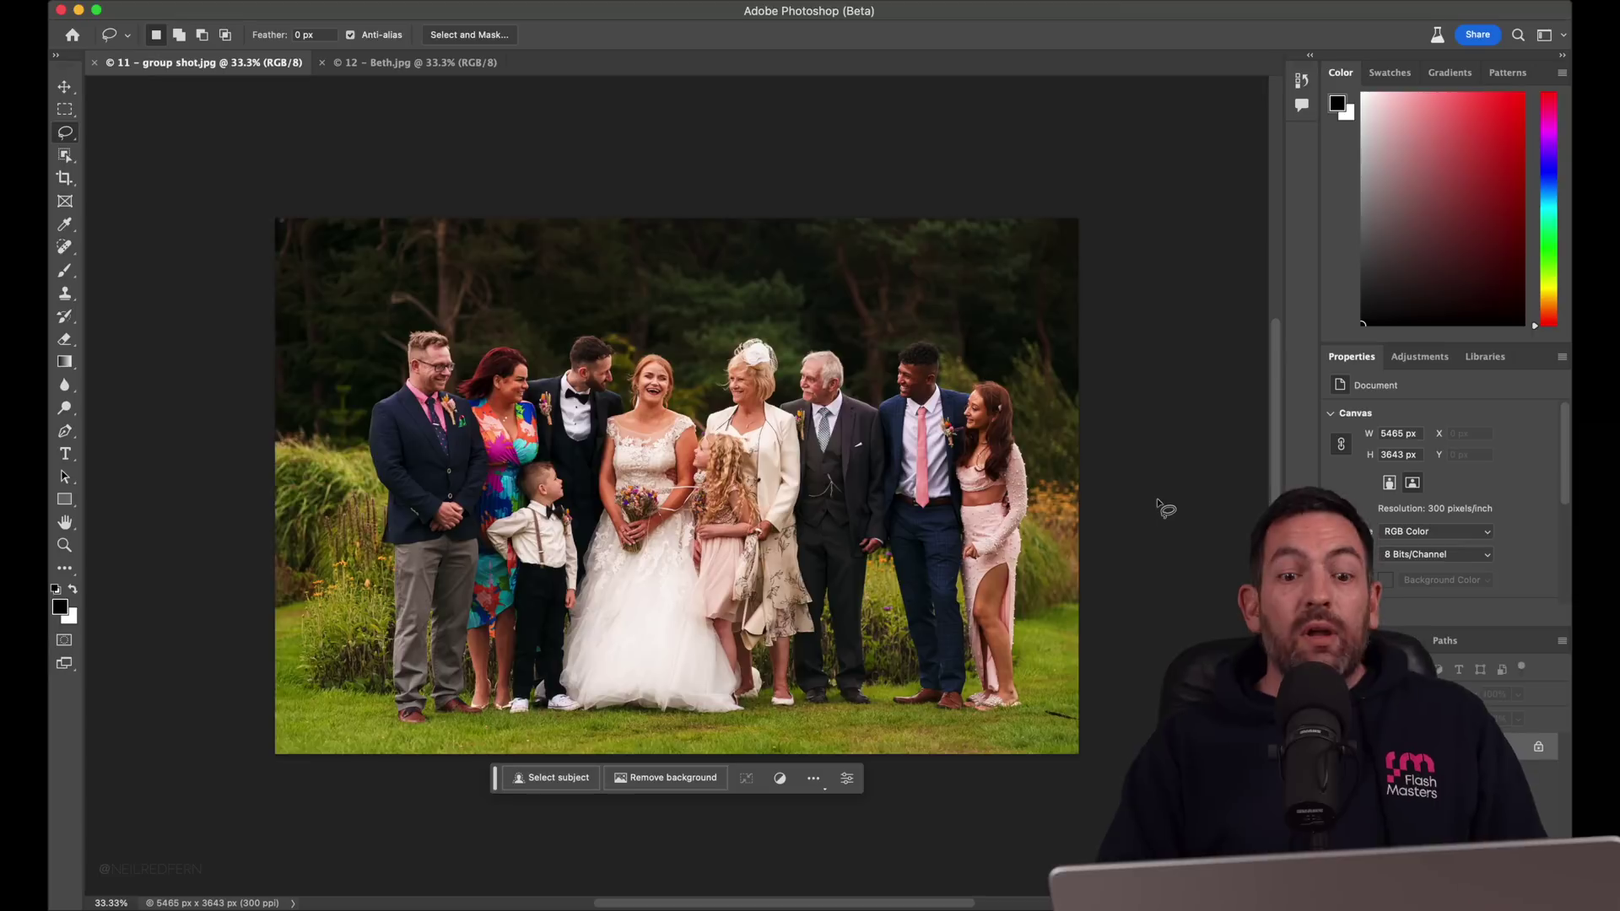
pyautogui.click(565, 787)
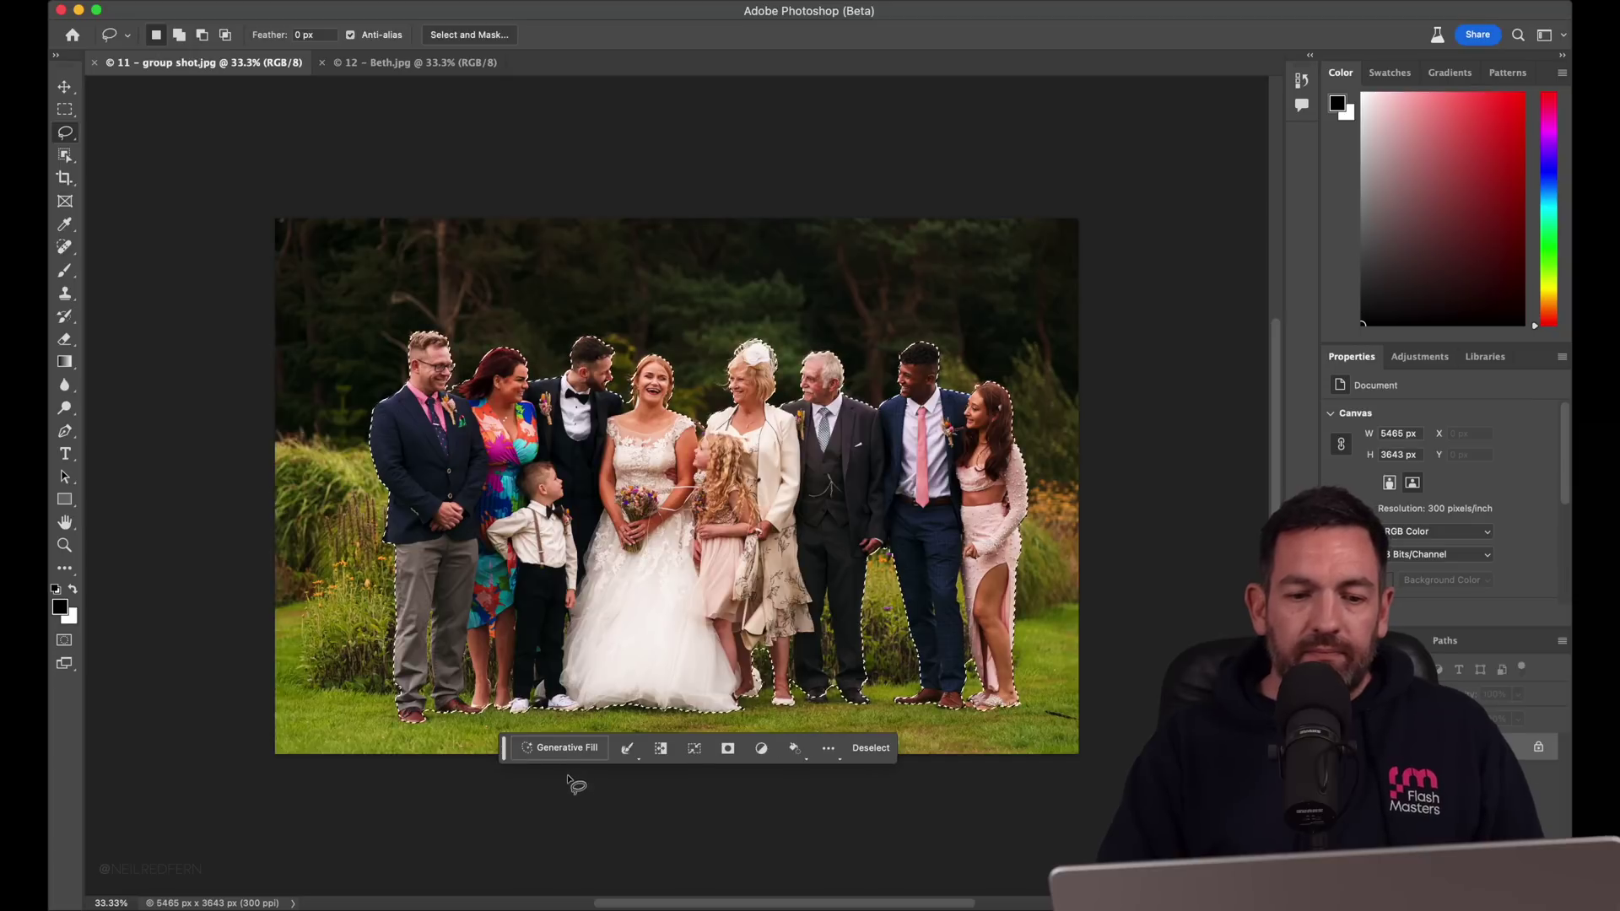
pyautogui.hscroll(-2, 676, 507)
pyautogui.scroll(-2, 806, 325)
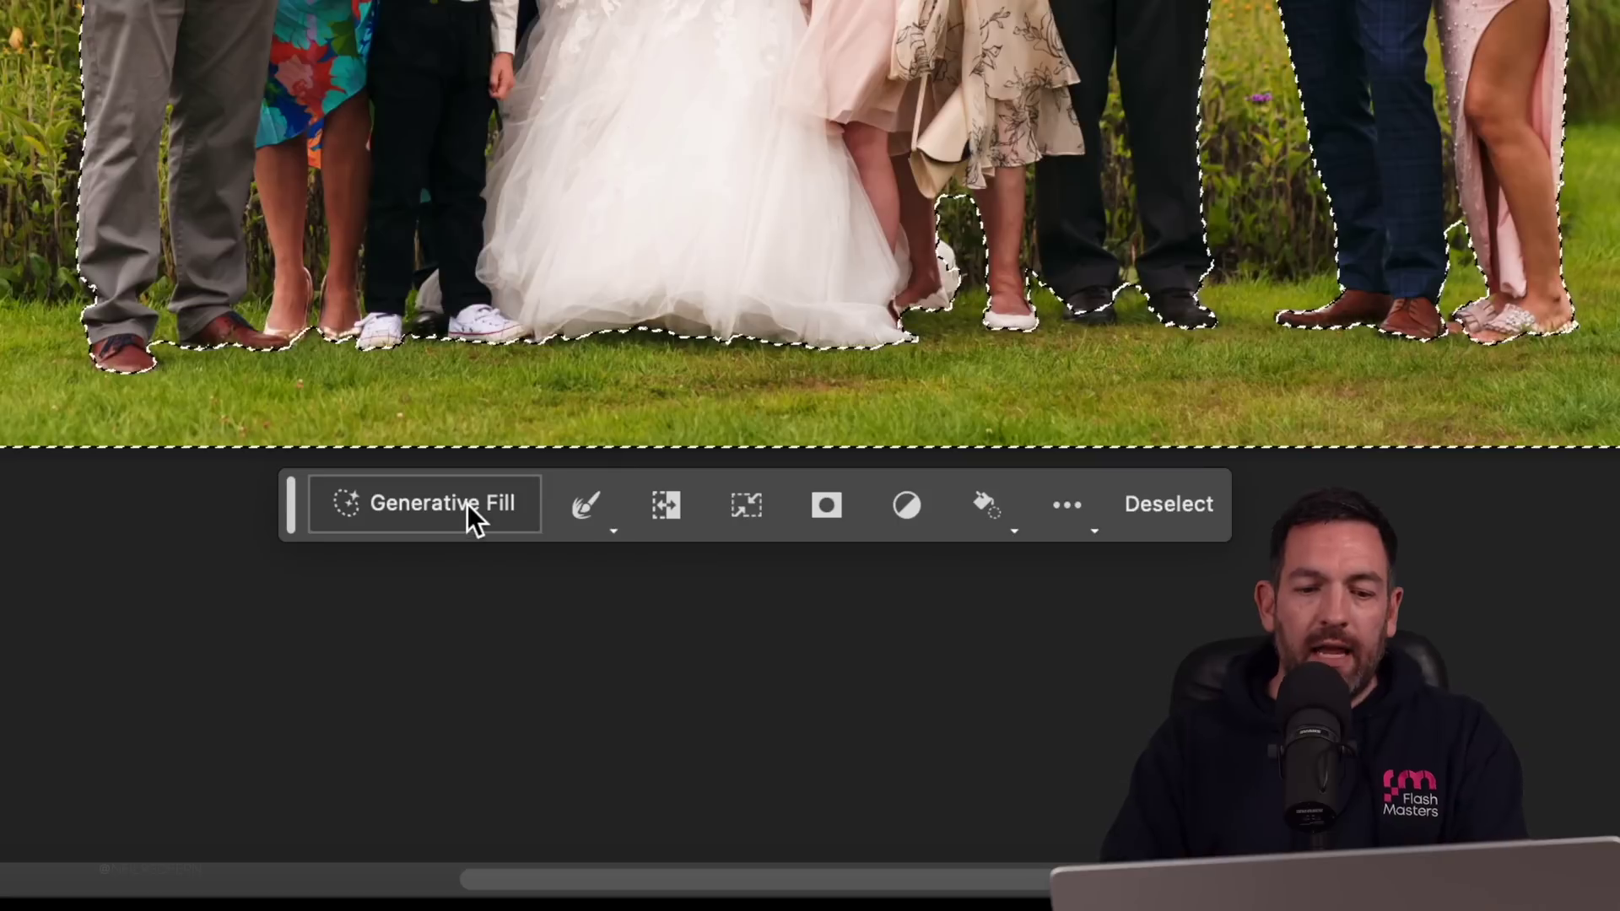
# - Generate a new background around the group from the prompt 'beach scene'
pyautogui.click(600, 716)
pyautogui.write('beach scene')
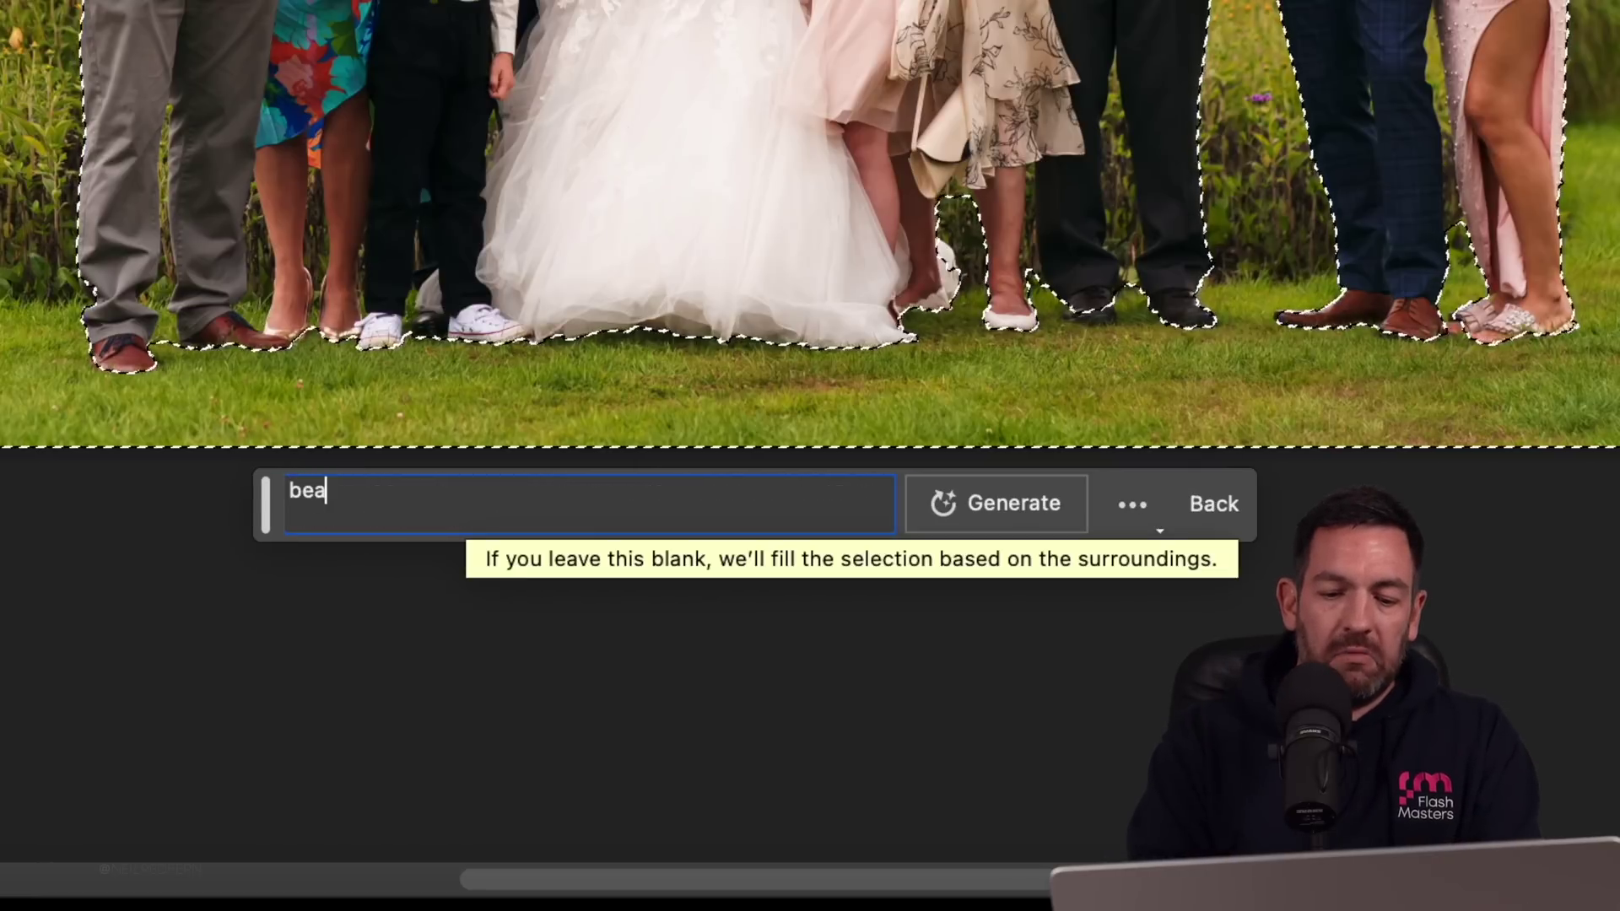
pyautogui.click(996, 504)
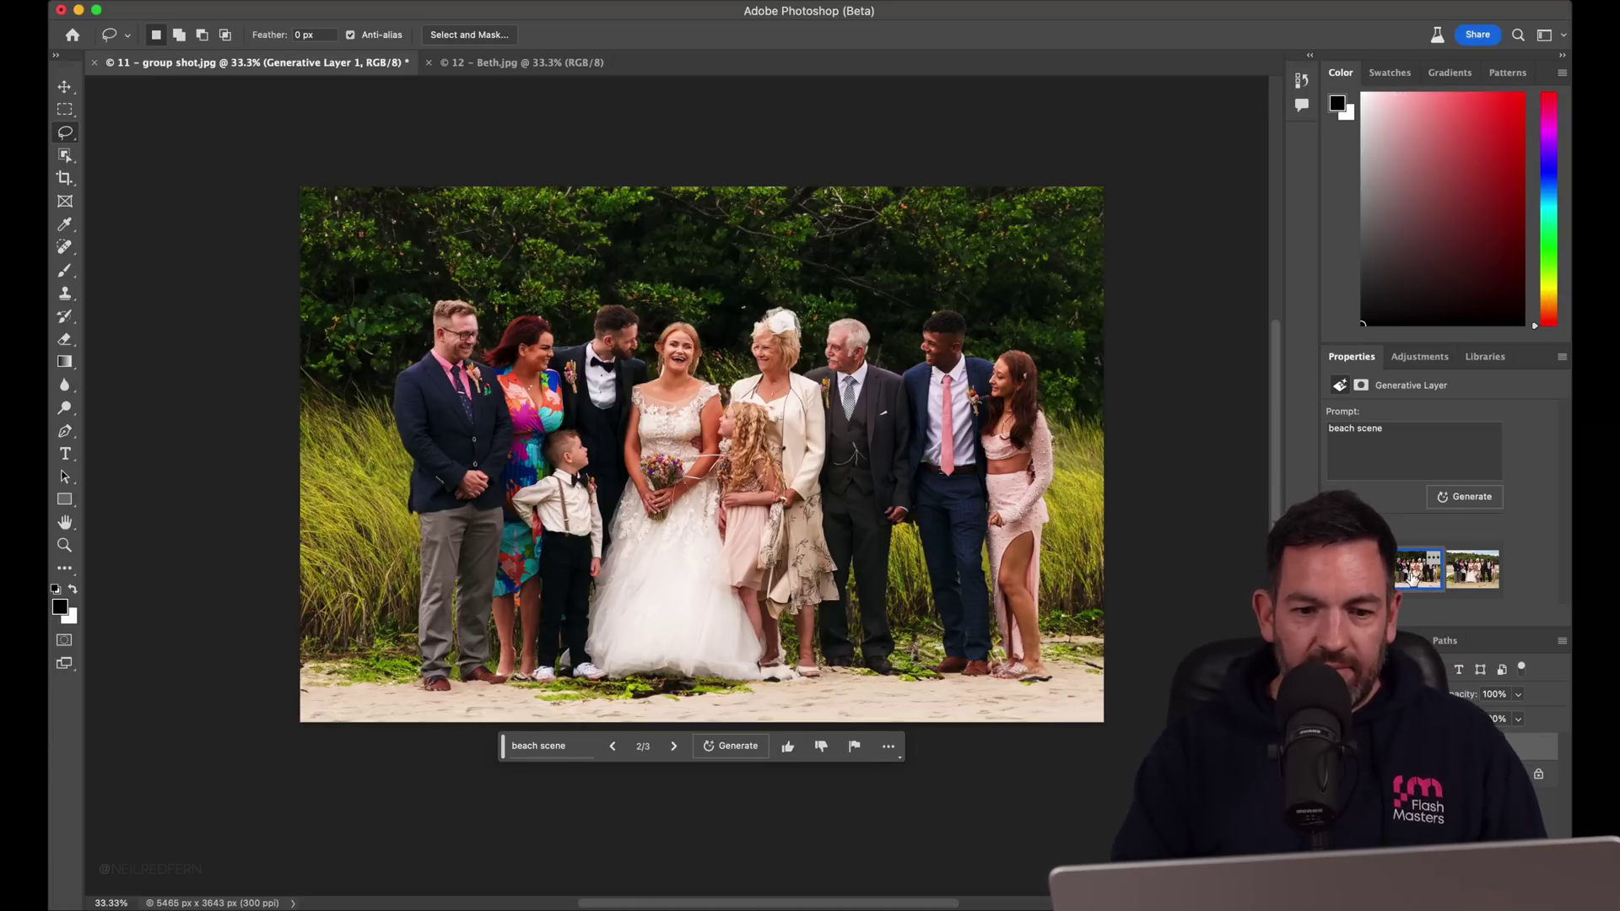
# - Zoom in and pan across the generated beach to inspect it, then zoom back out
pyautogui.press('super+plus')
pyautogui.press('super+plus')
pyautogui.press('super+plus')
pyautogui.press('super+plus')
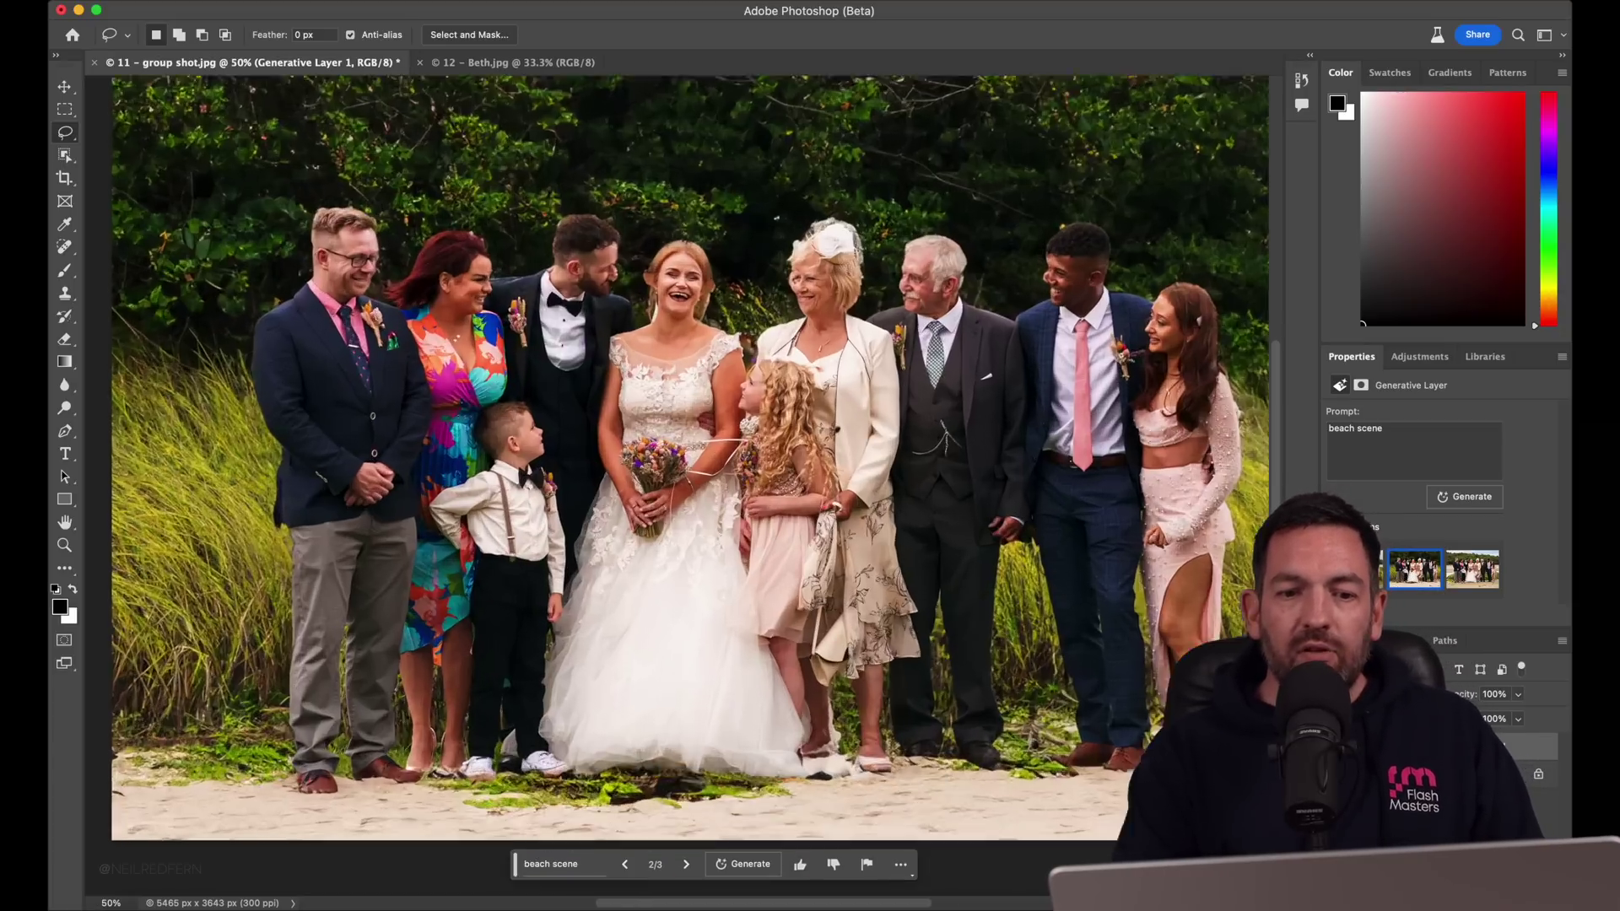
pyautogui.scroll(10, 1089, 504)
pyautogui.scroll(5, 1089, 507)
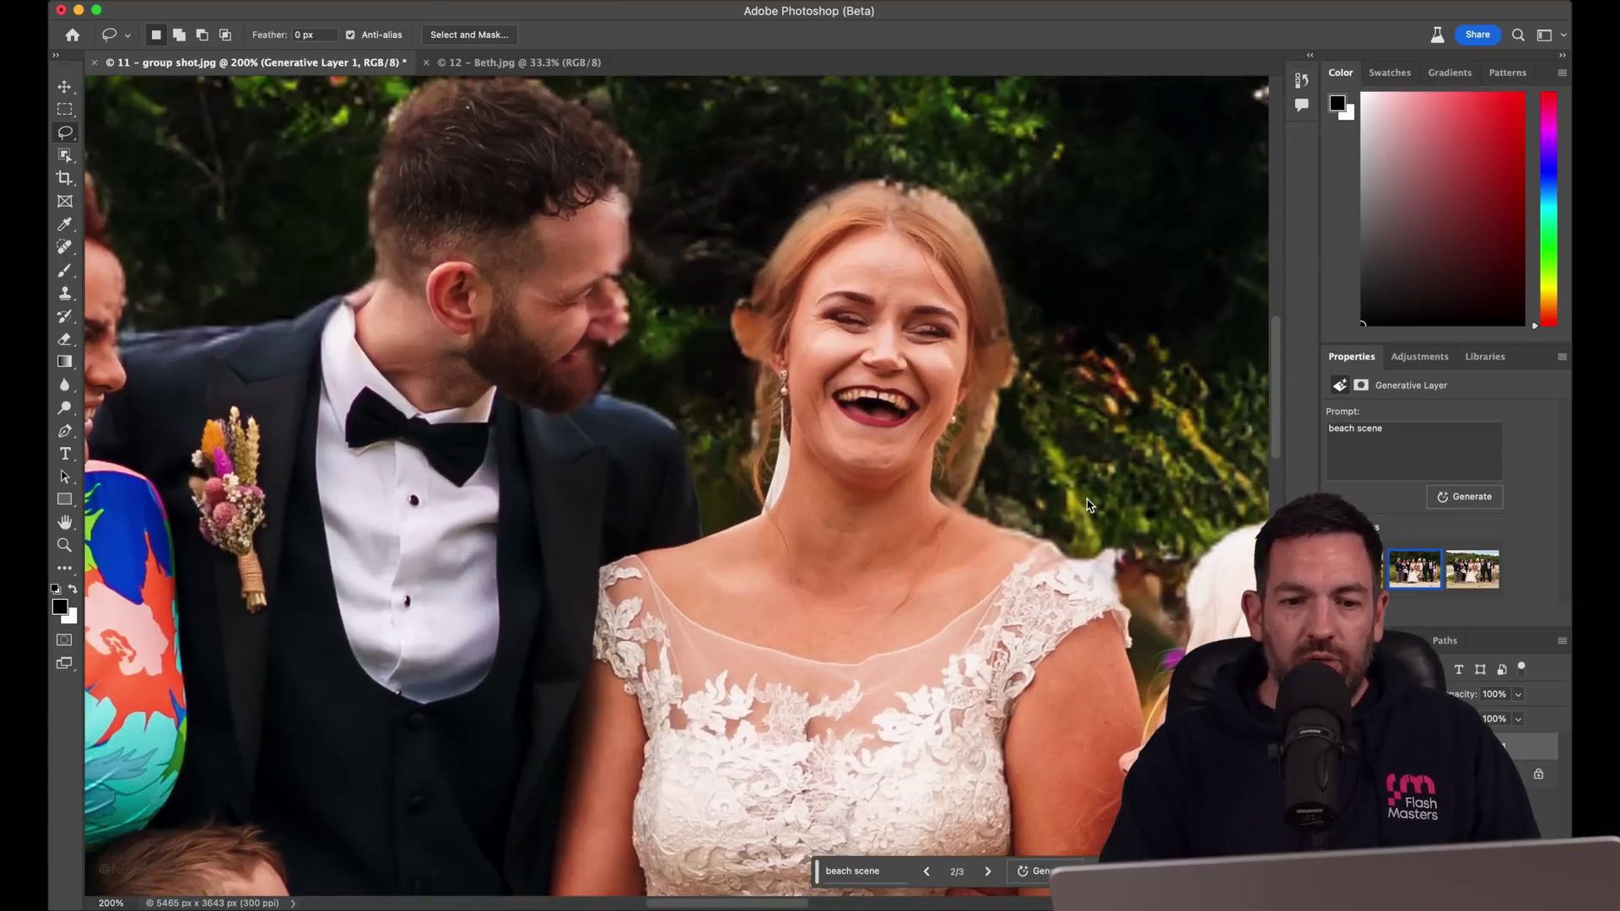
pyautogui.hscroll(-15, 724, 328)
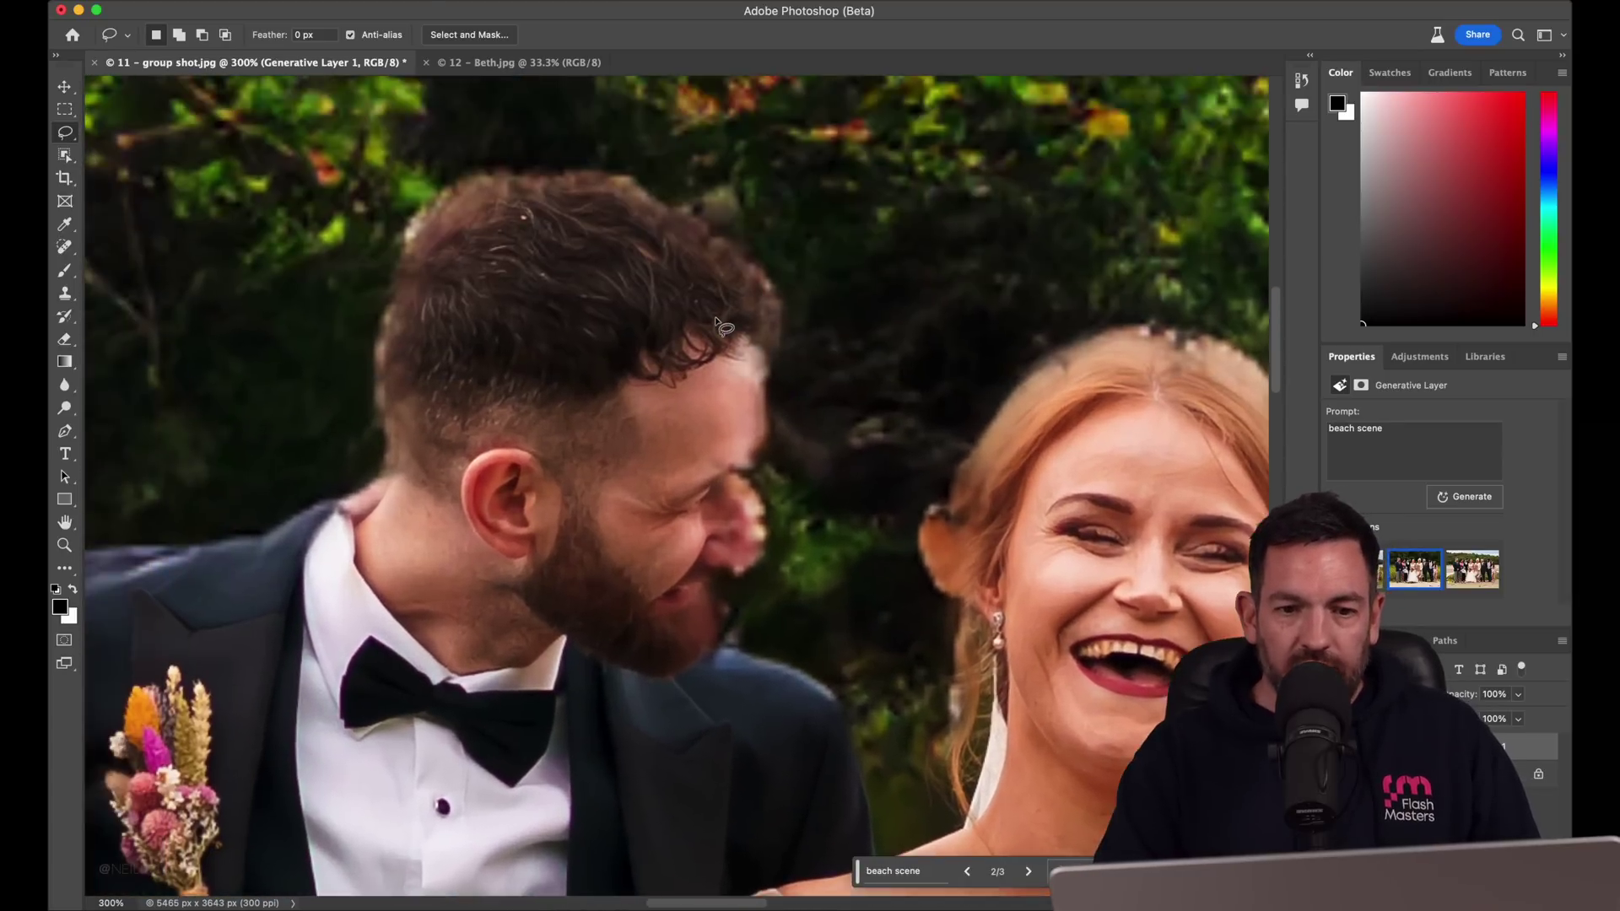
pyautogui.hscroll(-5, 887, 391)
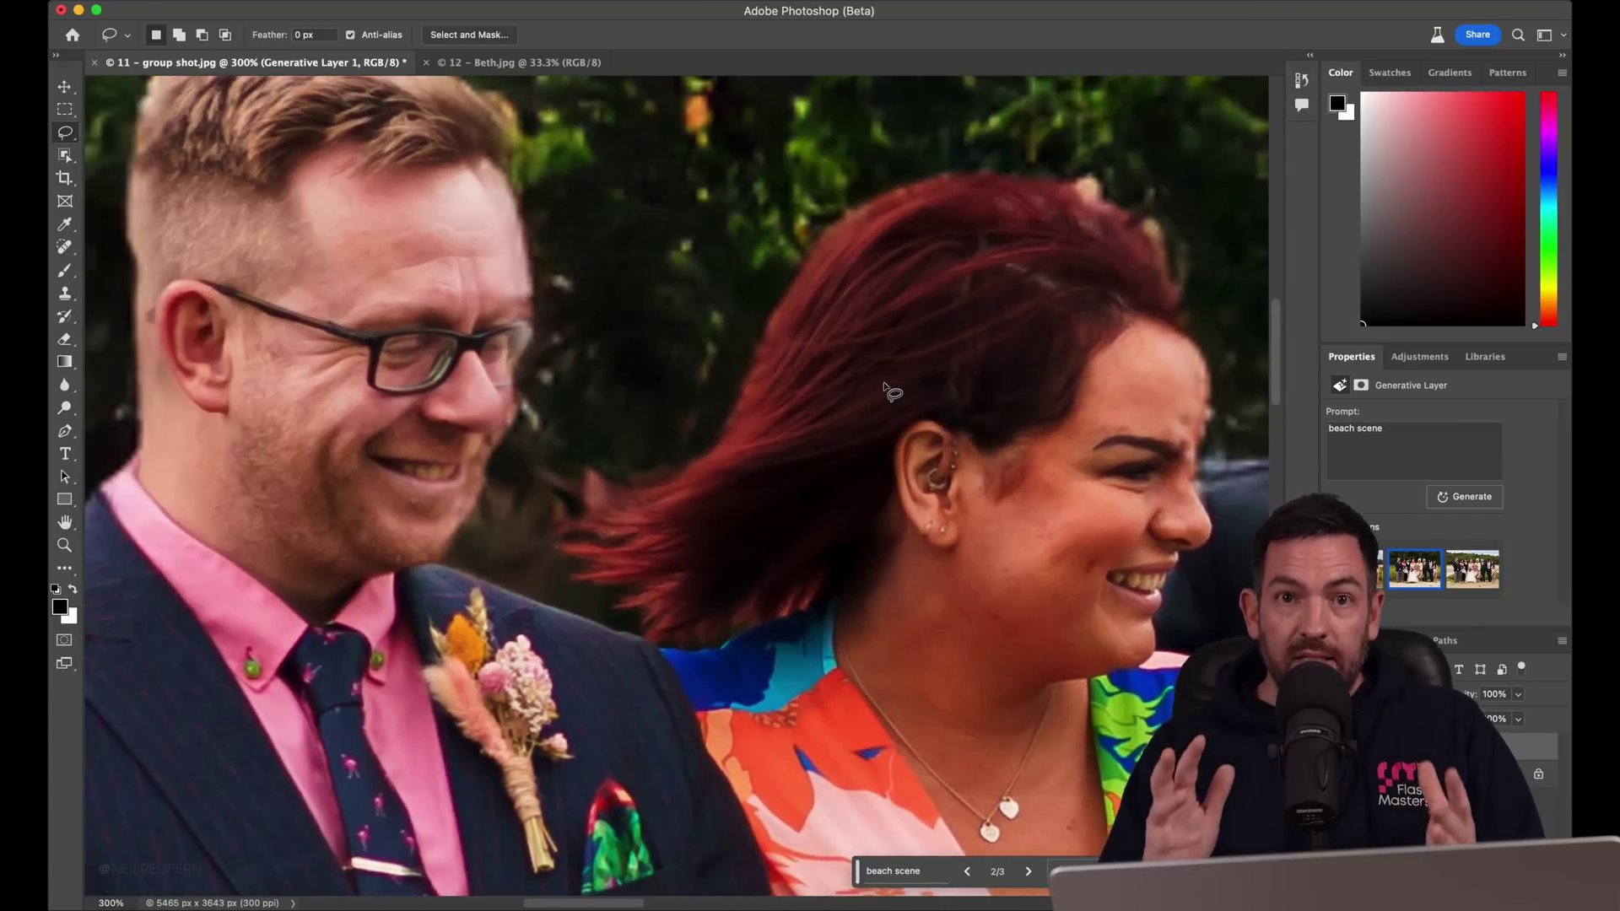
pyautogui.scroll(-15, 892, 392)
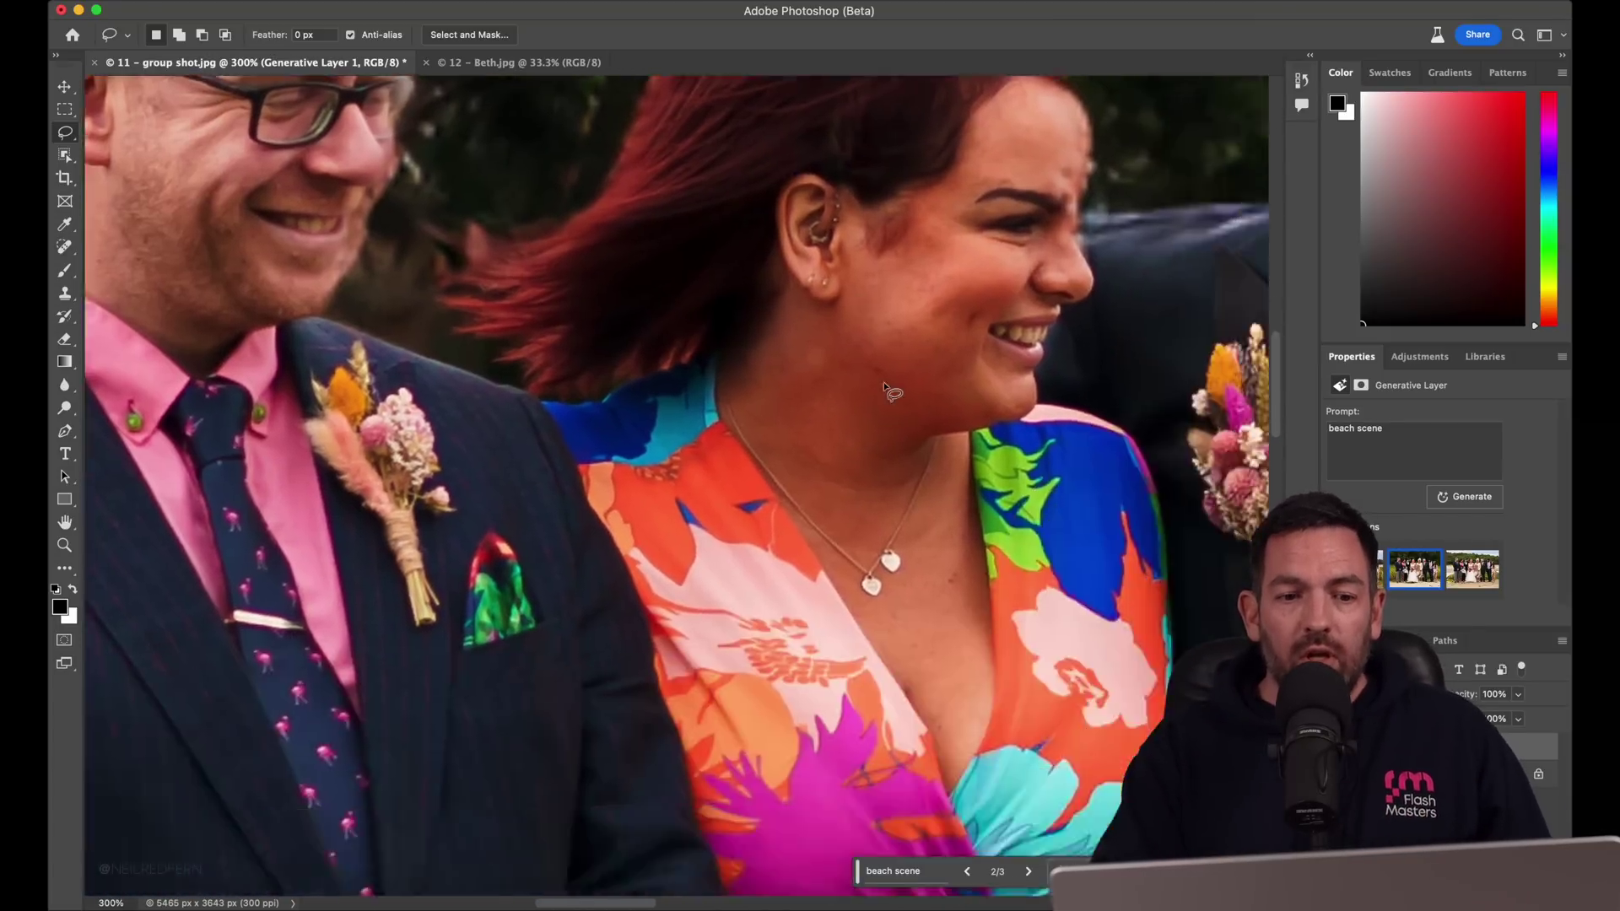
pyautogui.scroll(-10, 886, 388)
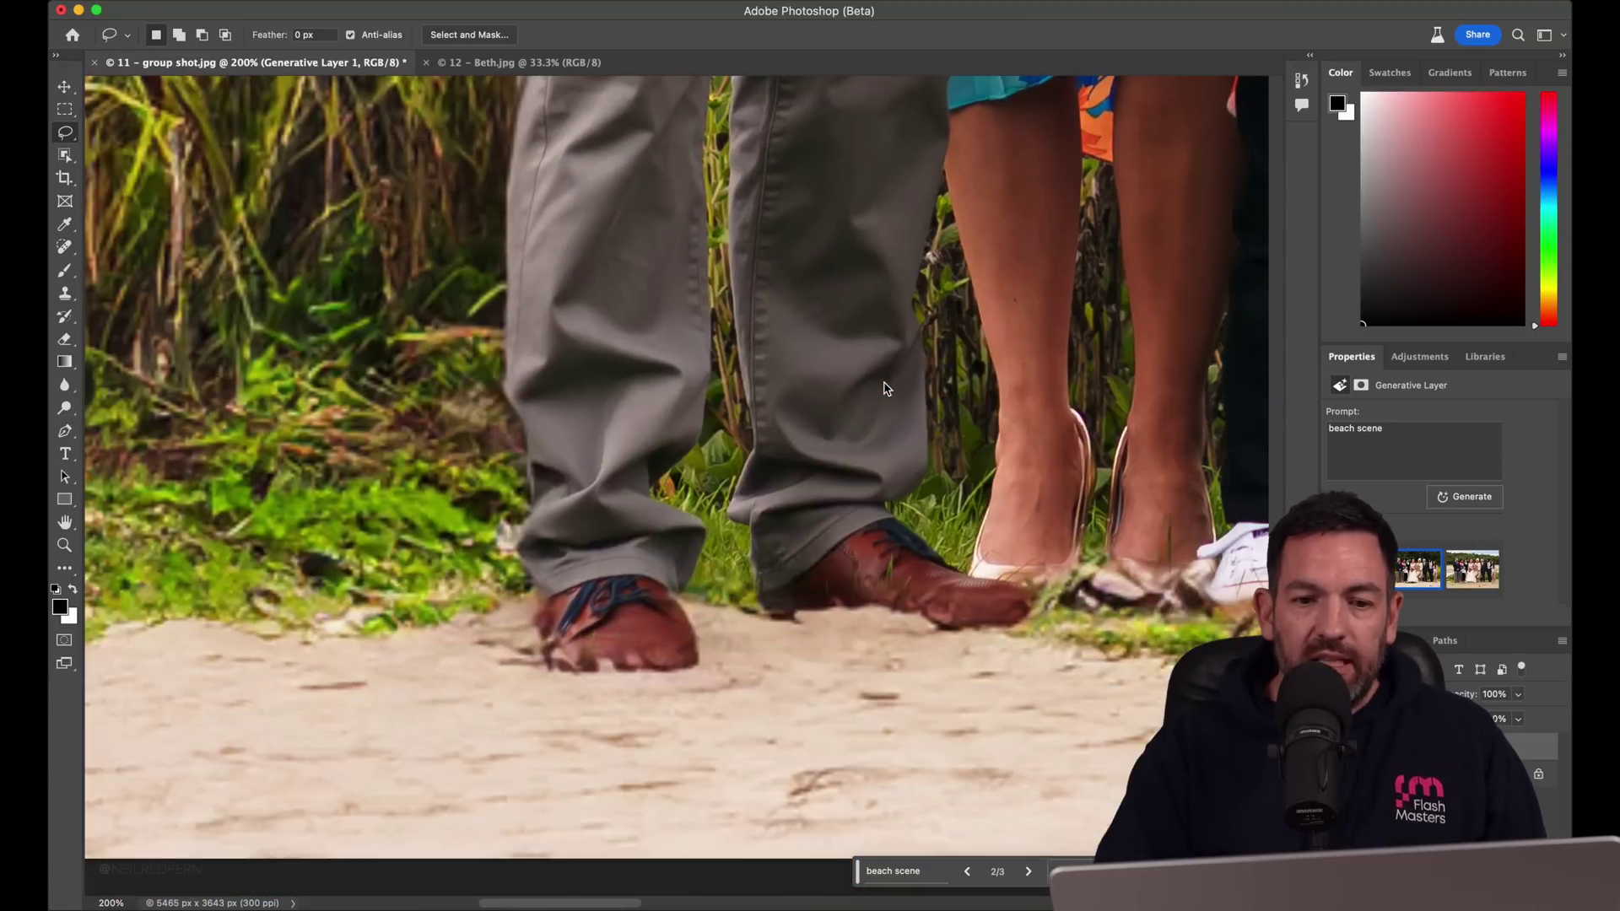
pyautogui.hscroll(15, 799, 513)
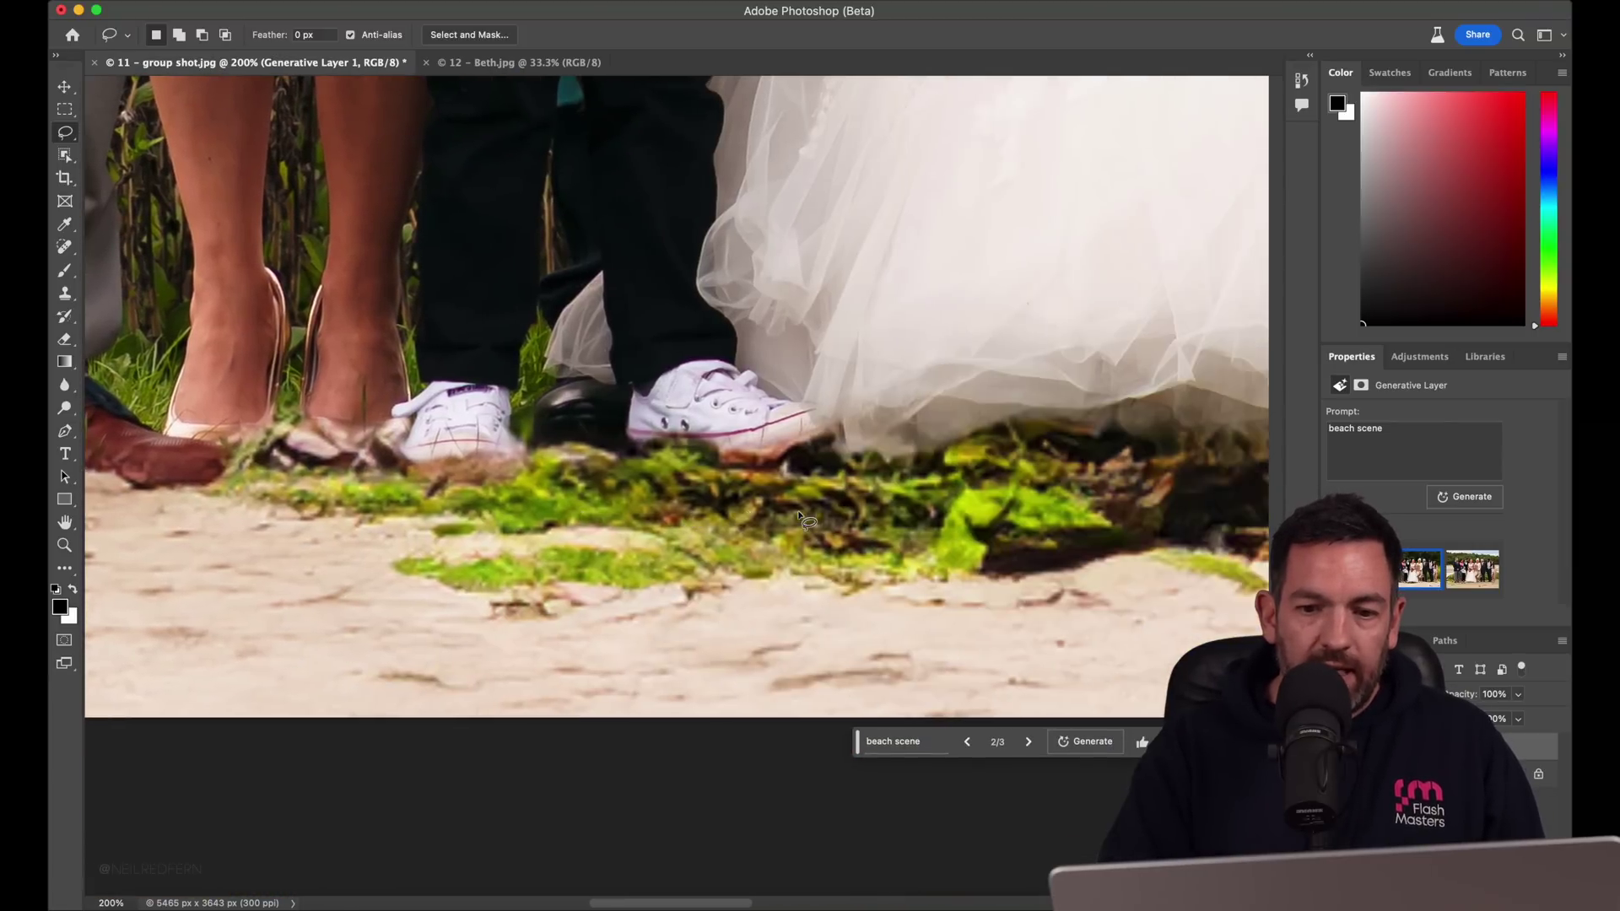
pyautogui.hscroll(10, 860, 485)
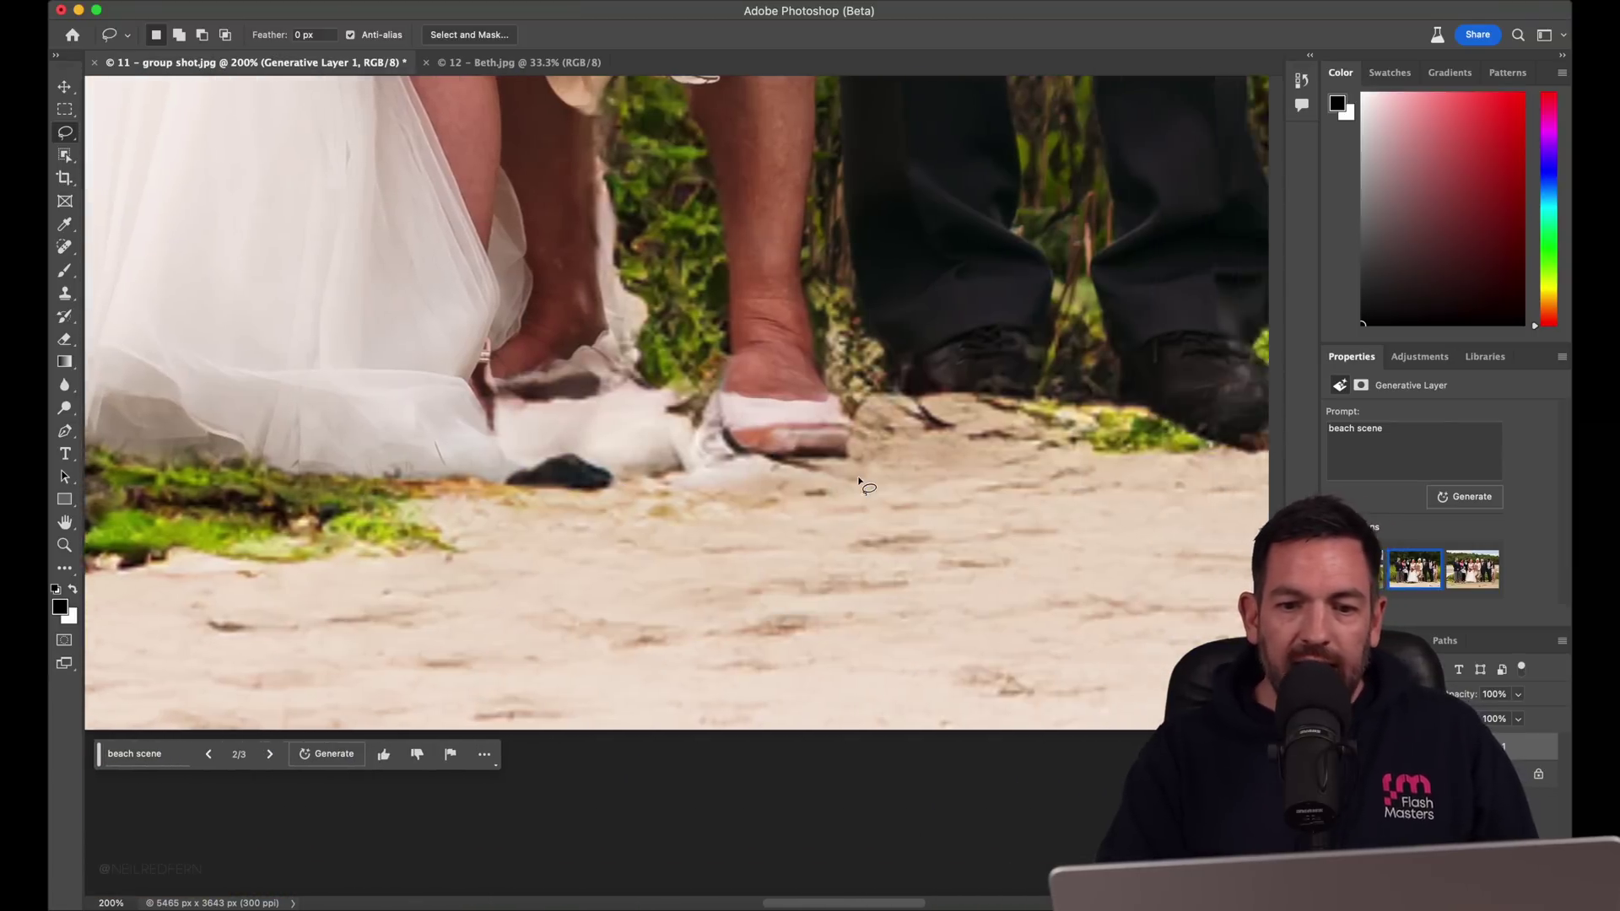
pyautogui.hscroll(15, 799, 422)
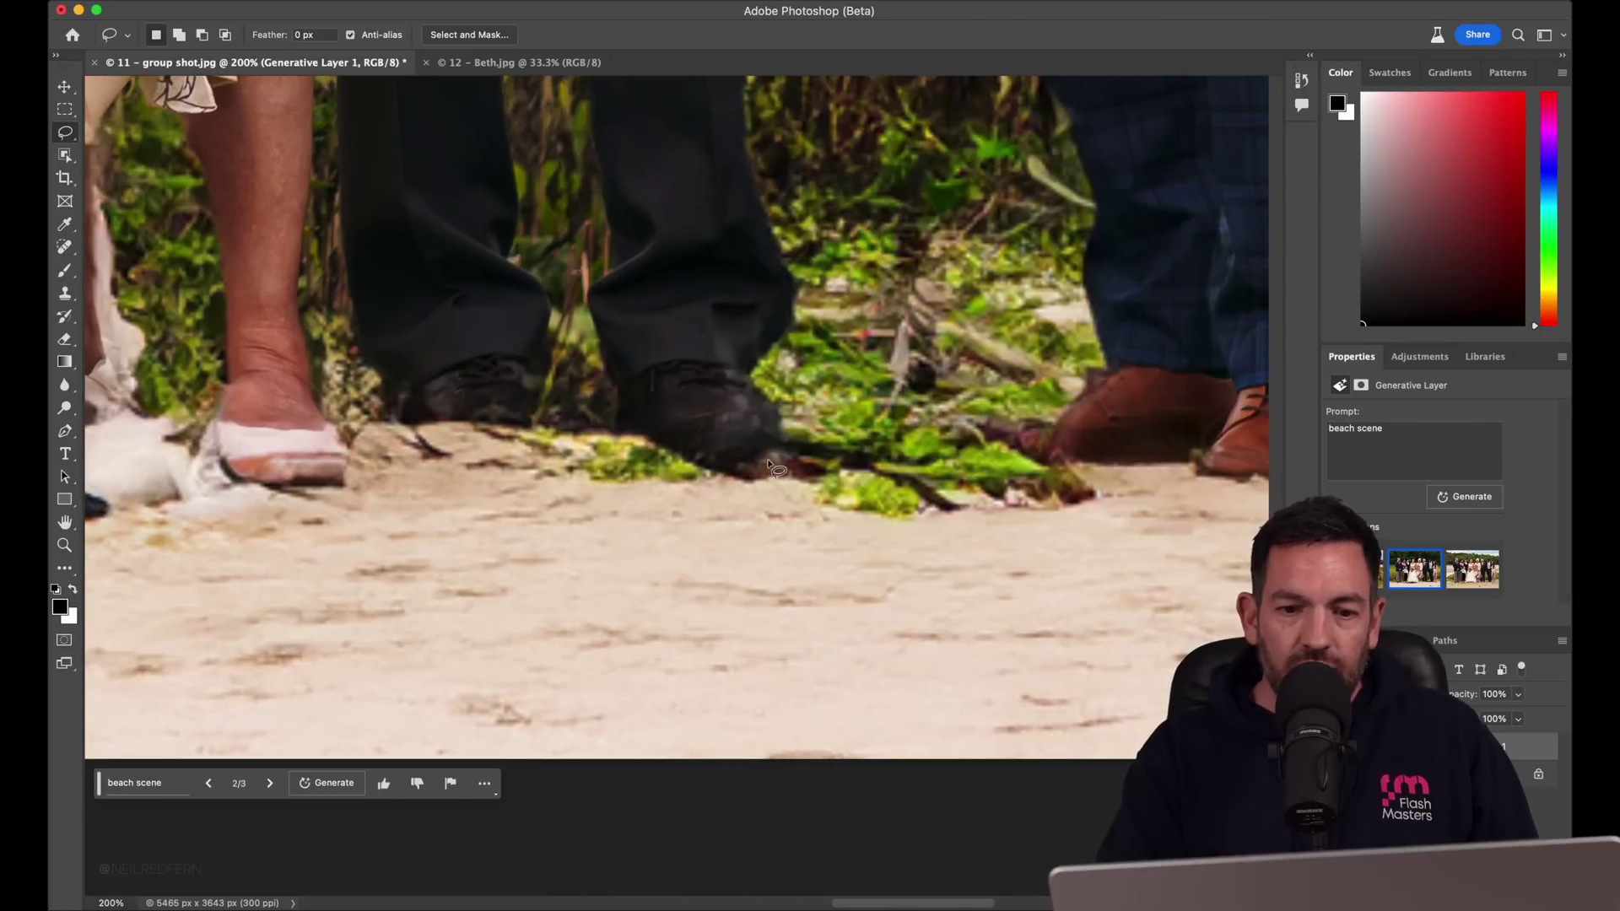
pyautogui.press('super+minus')
pyautogui.press('super+minus')
pyautogui.press('super+minus')
pyautogui.press('super+minus')
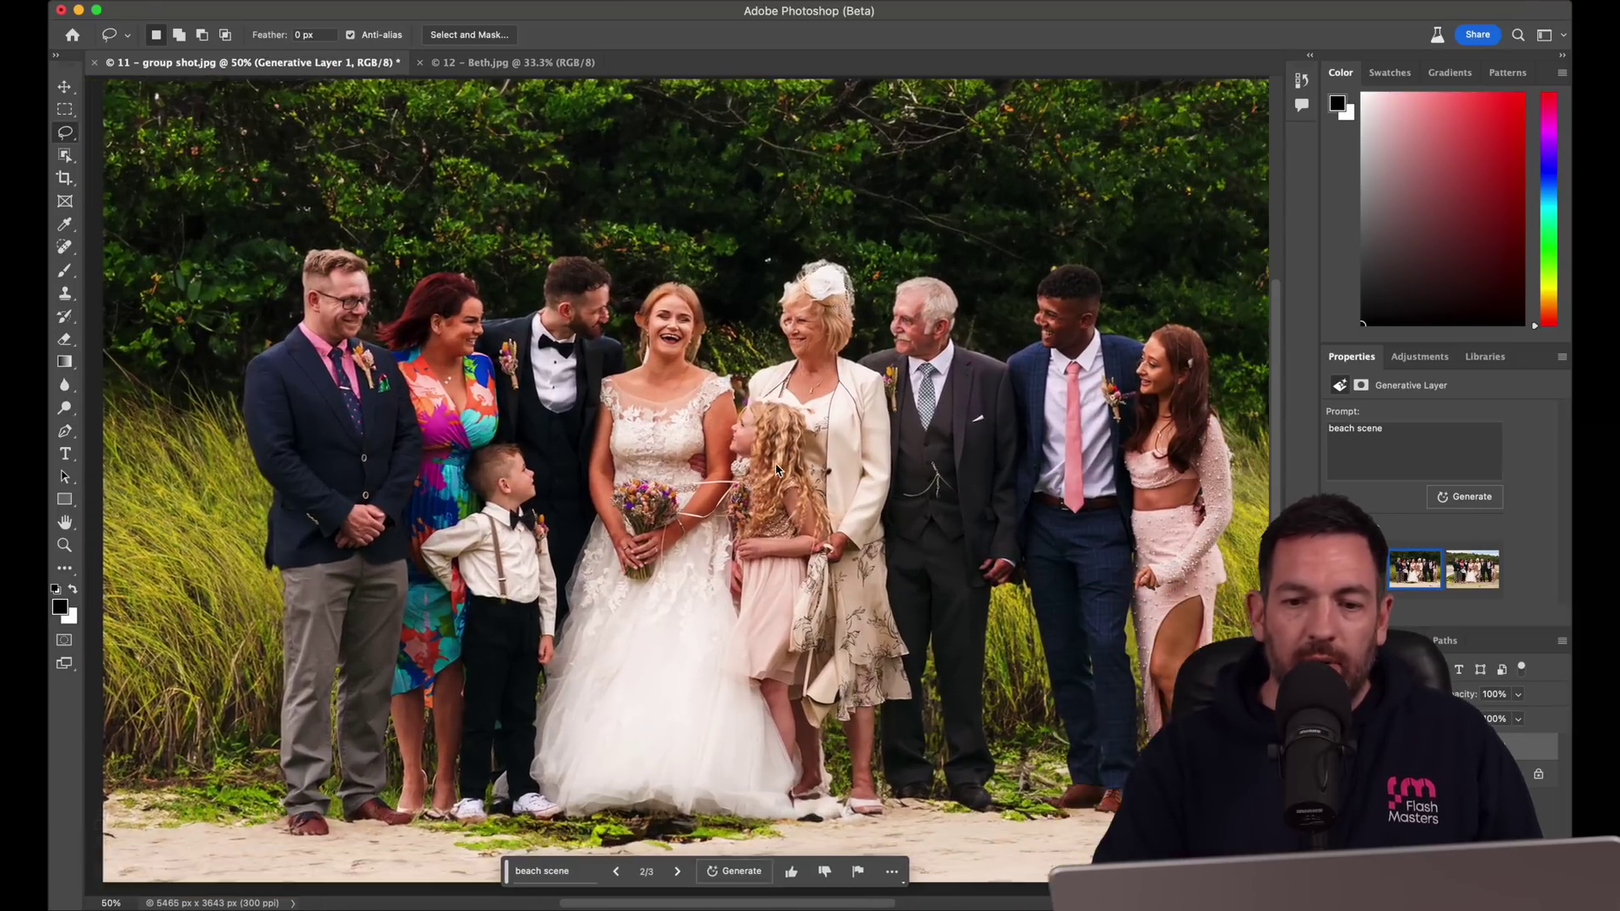
# - Toggle the generated beach background off and on to compare with the original garden
pyautogui.press('super+plus')
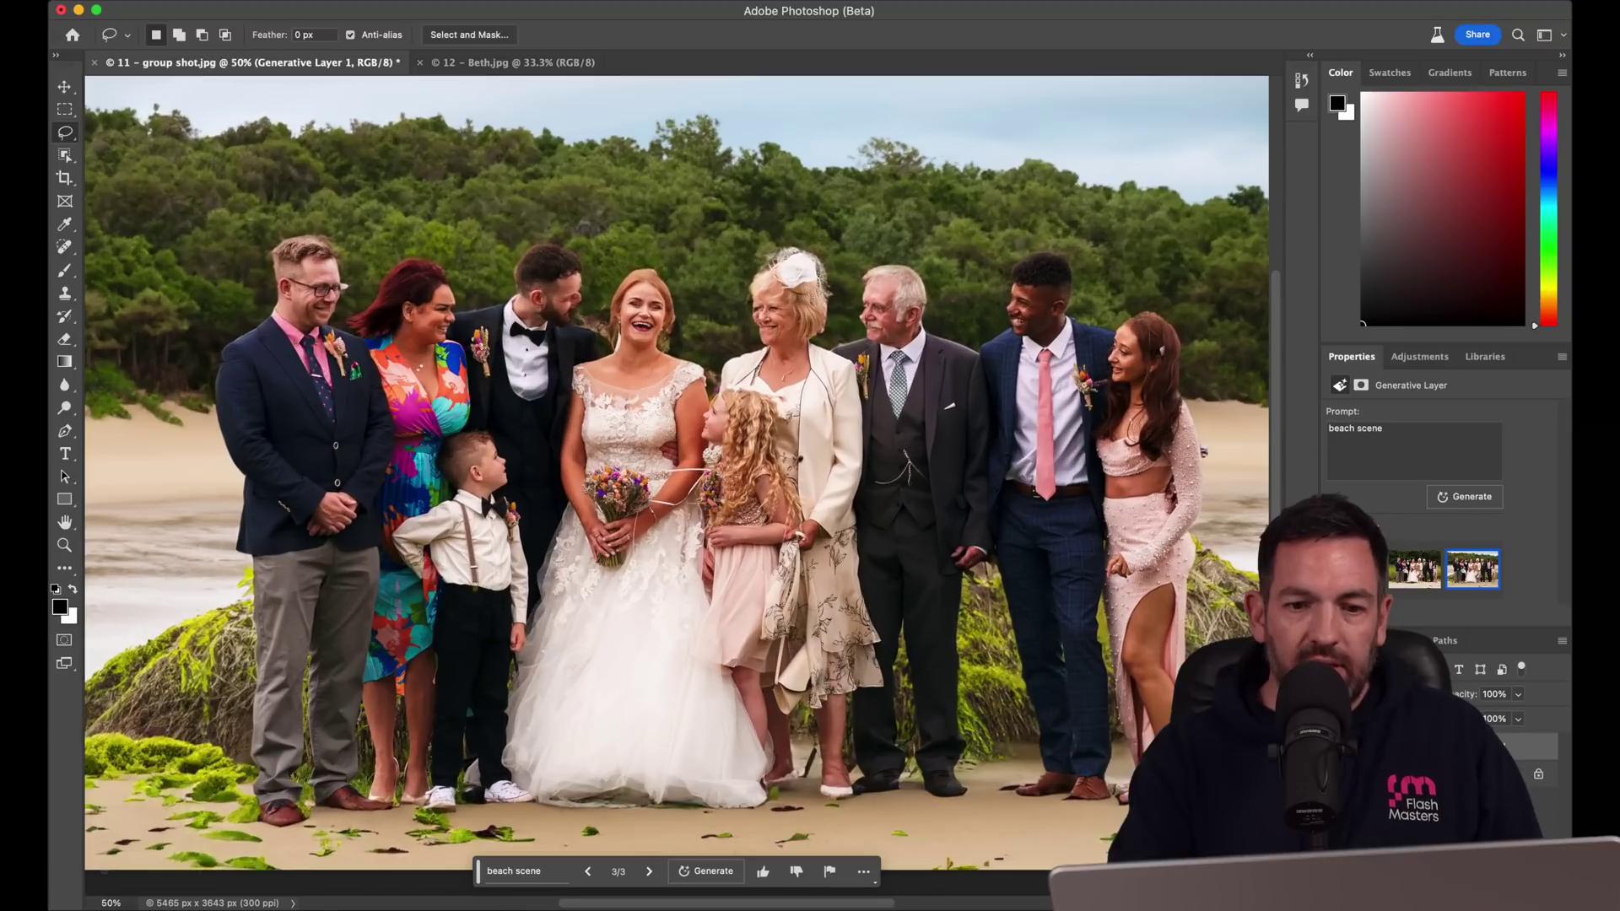
pyautogui.press('super+comma')
pyautogui.press('super+comma')
pyautogui.press('super+comma')
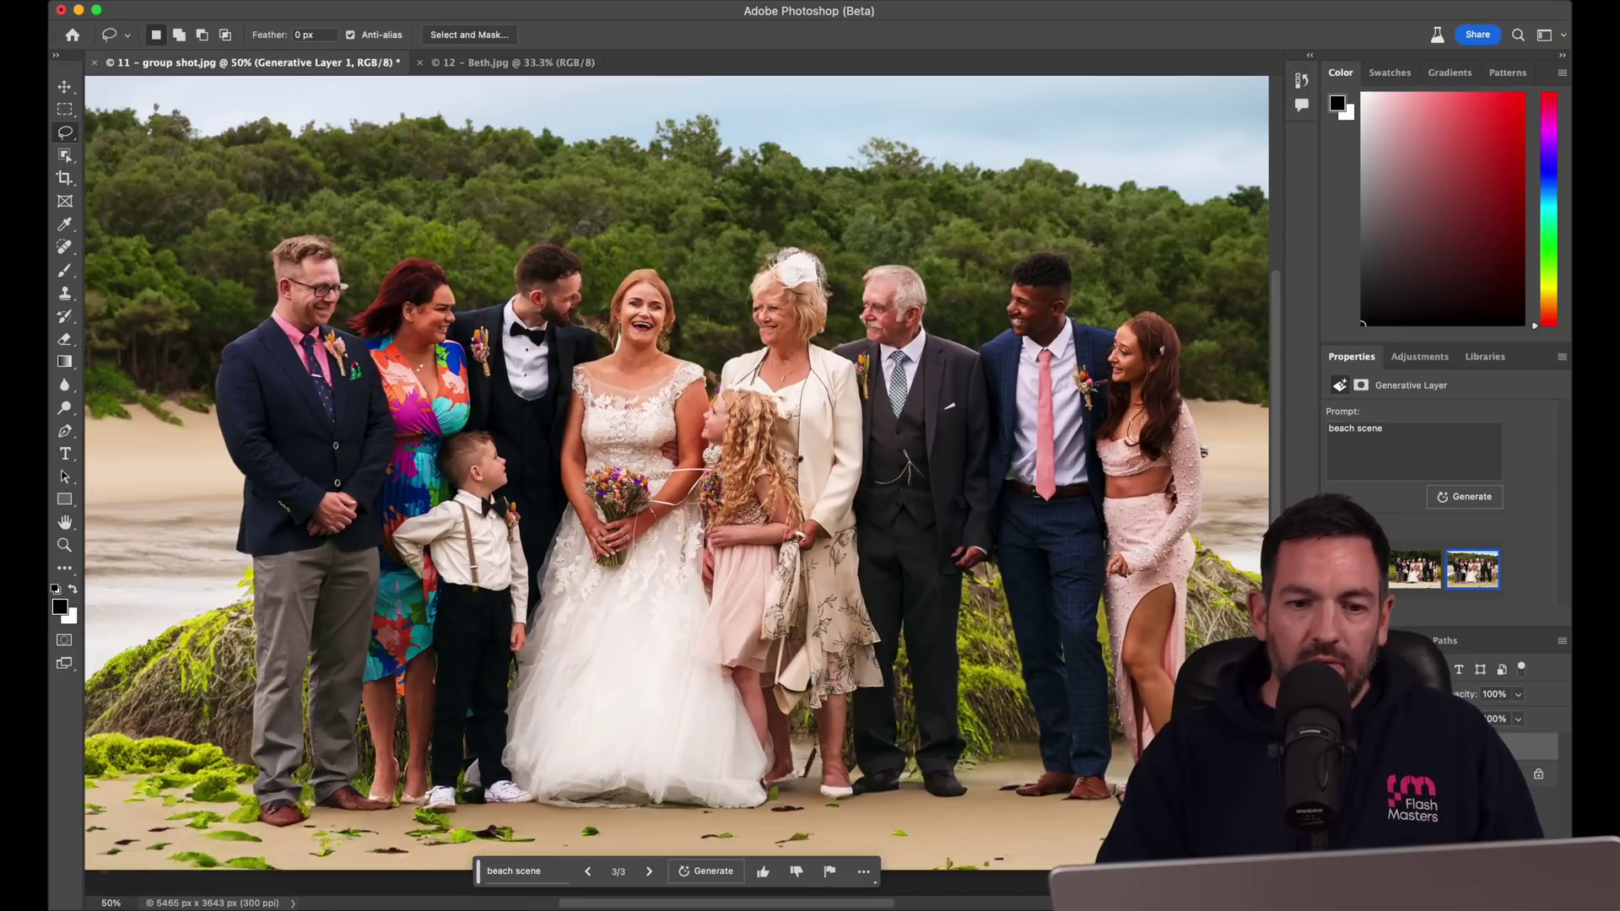
pyautogui.press('super+comma')
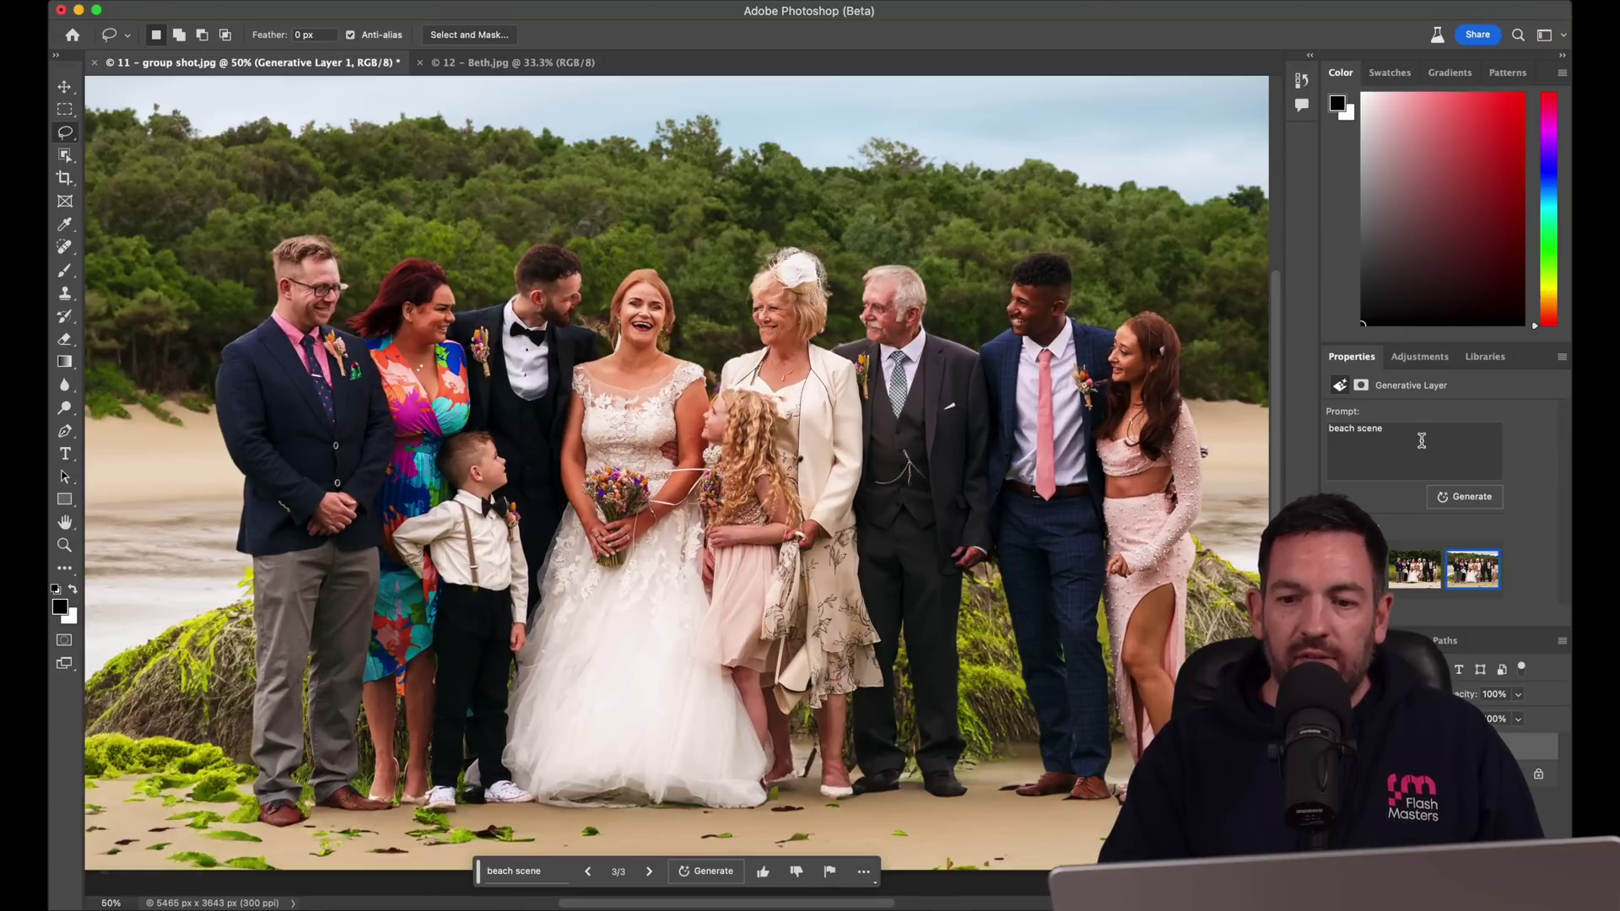
# - Change the Generative Fill prompt from 'beach' to 'new york scene' and generate backgrounds
pyautogui.doubleClick(1342, 428)
pyautogui.write('new york')
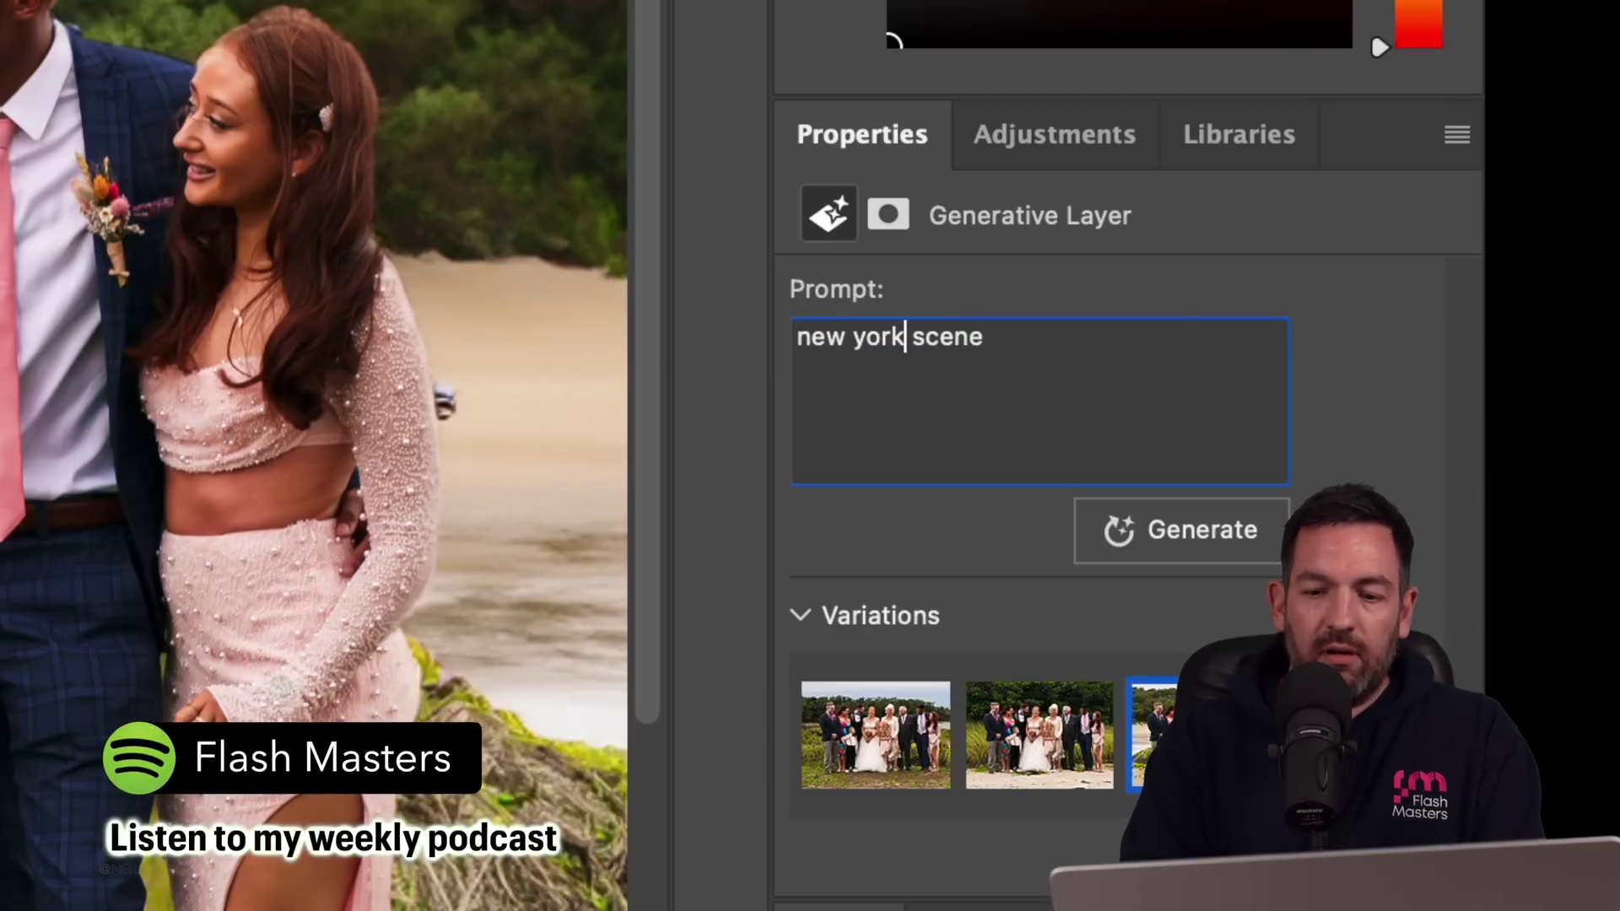
pyautogui.click(1217, 530)
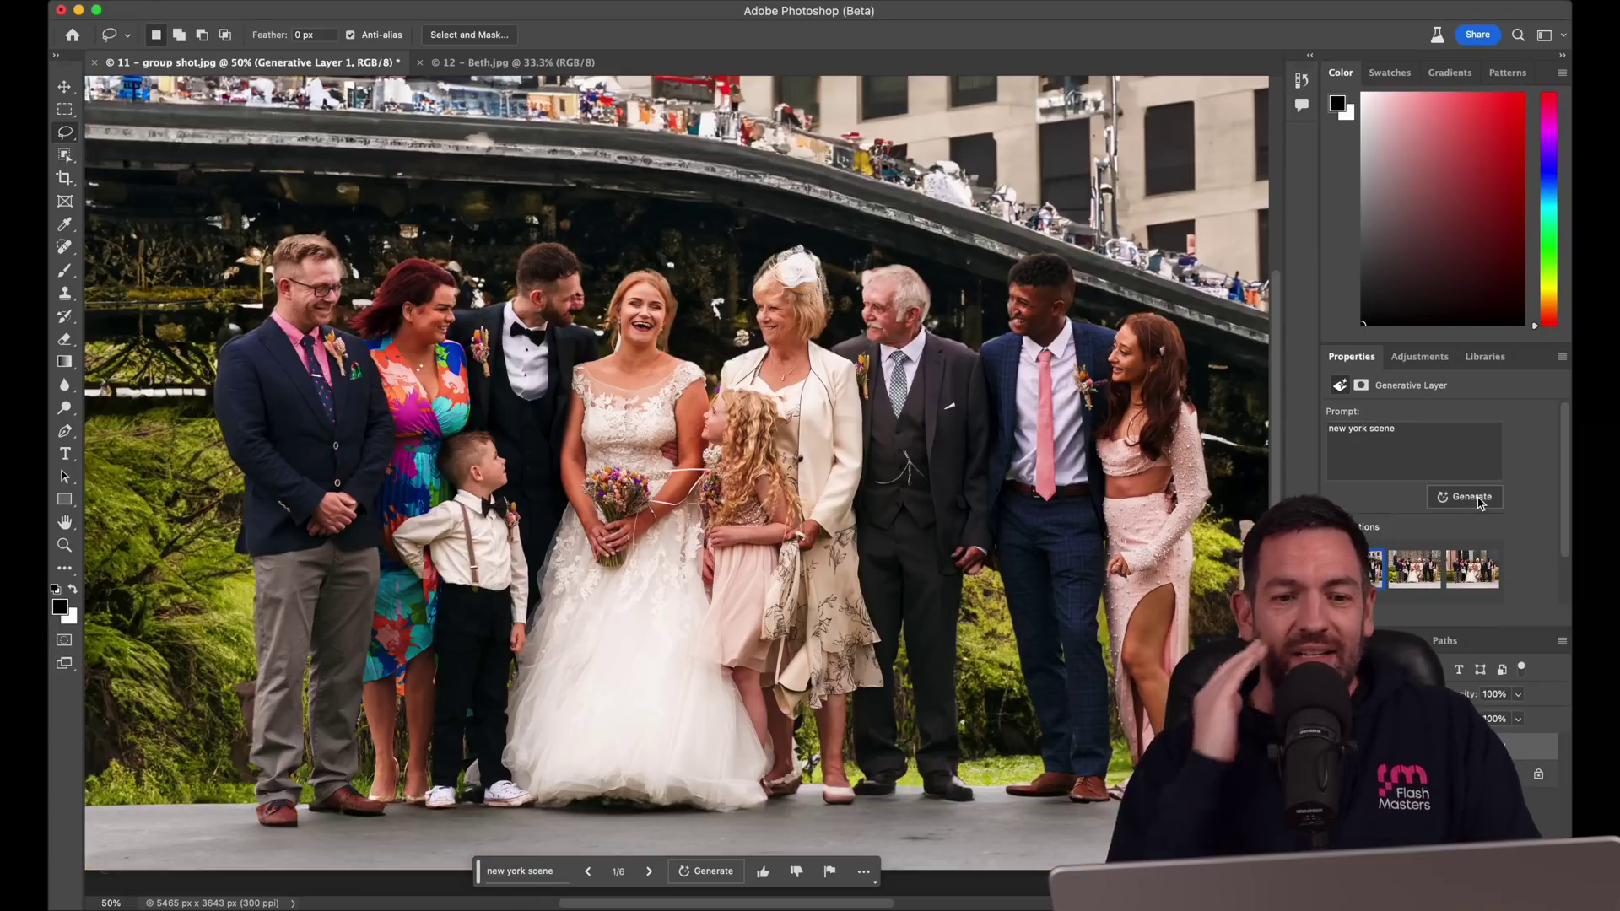
# - Choose the second New York variation, inspect the bride and groom, and close the group shot
pyautogui.press('super+minus')
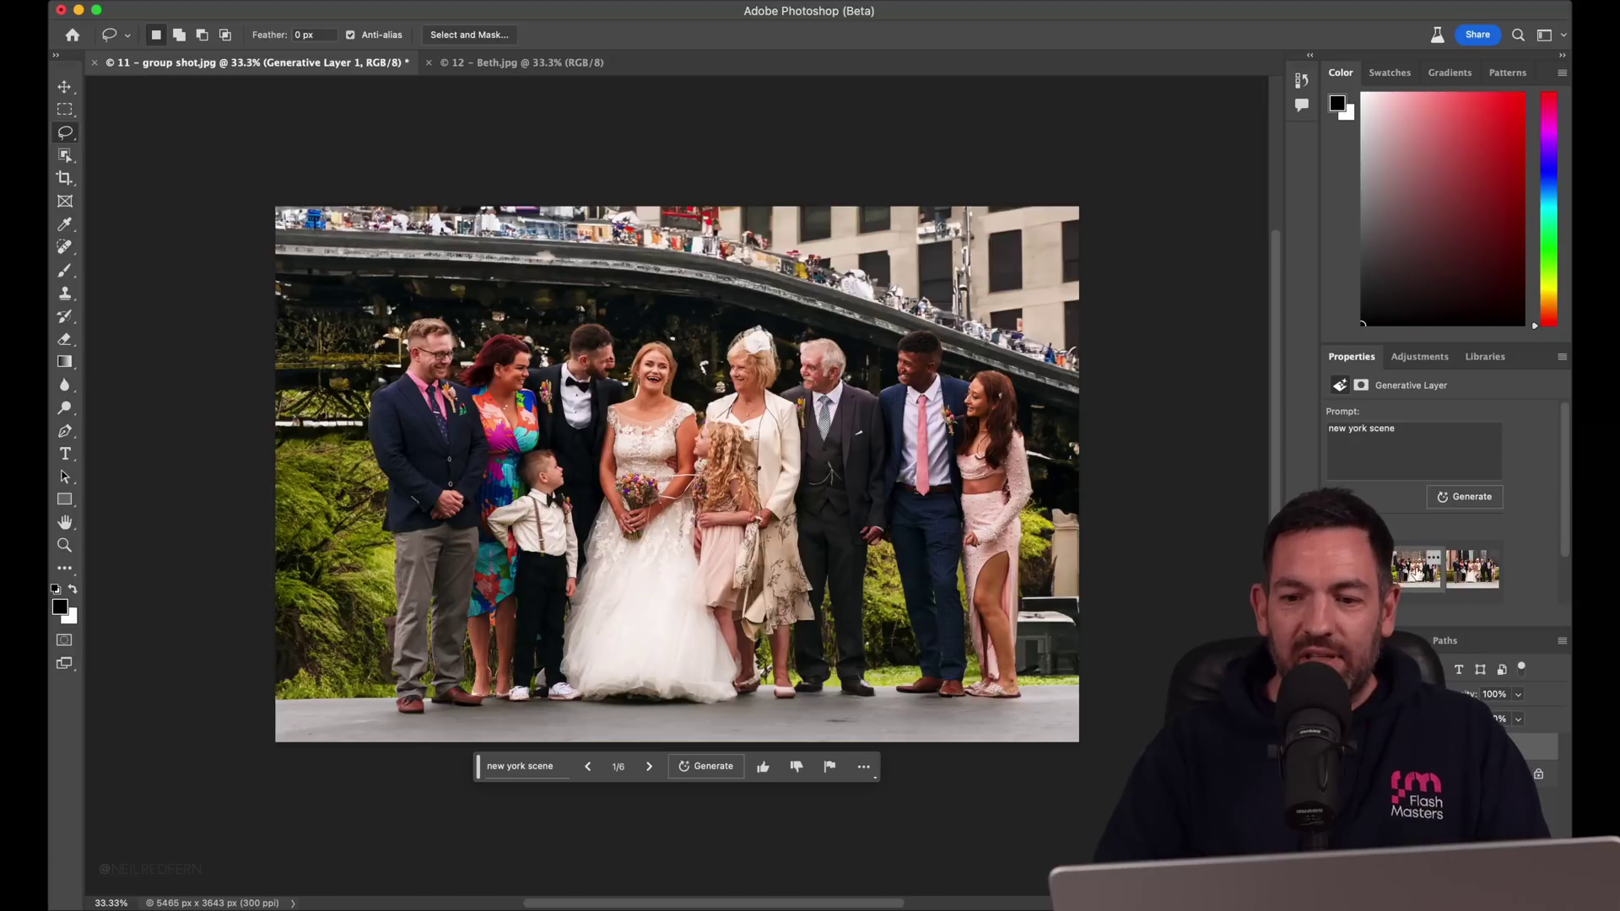
pyautogui.click(1418, 571)
pyautogui.press('super+plus')
pyautogui.press('super+plus')
pyautogui.press('super+plus')
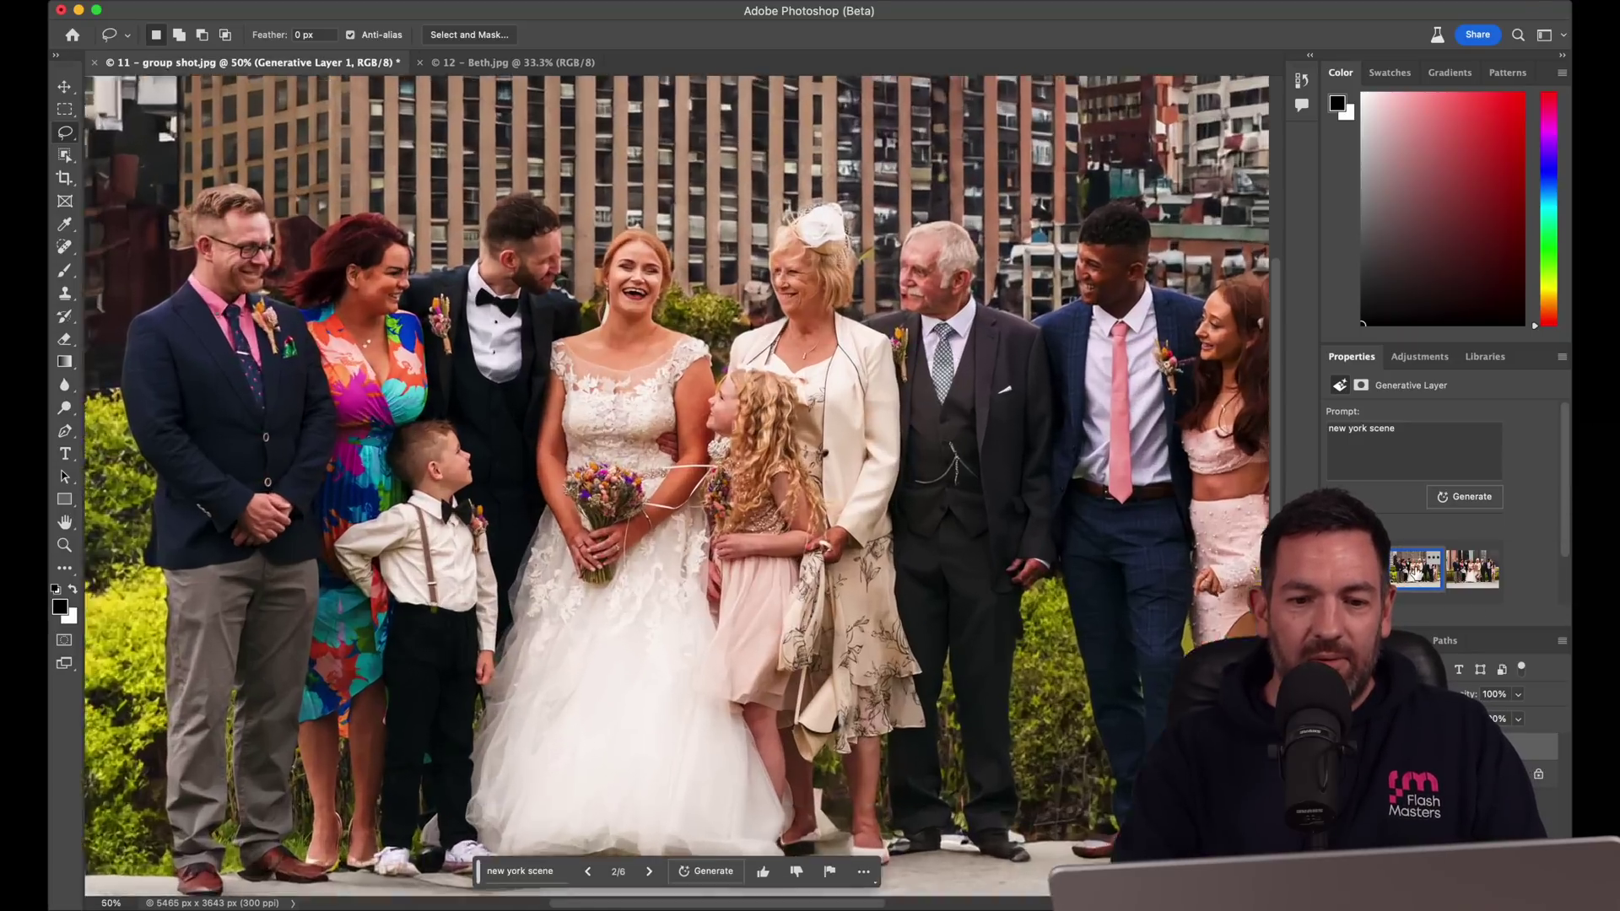
pyautogui.press('super+plus')
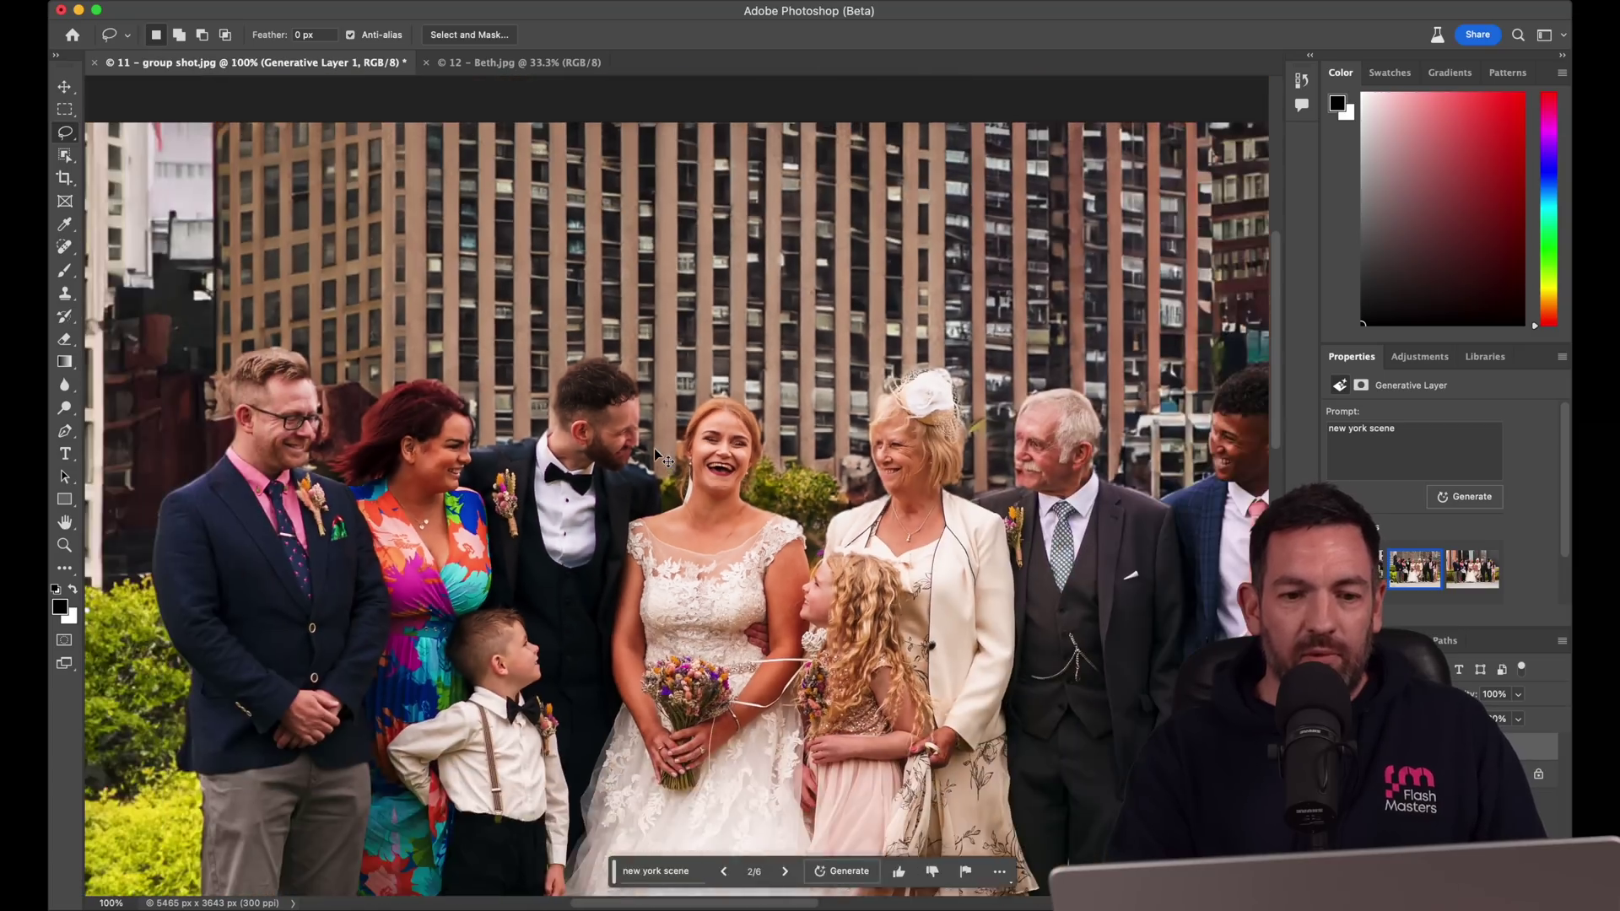
pyautogui.press('super+plus')
pyautogui.press('super+minus')
pyautogui.press('super+minus')
pyautogui.press('super+minus')
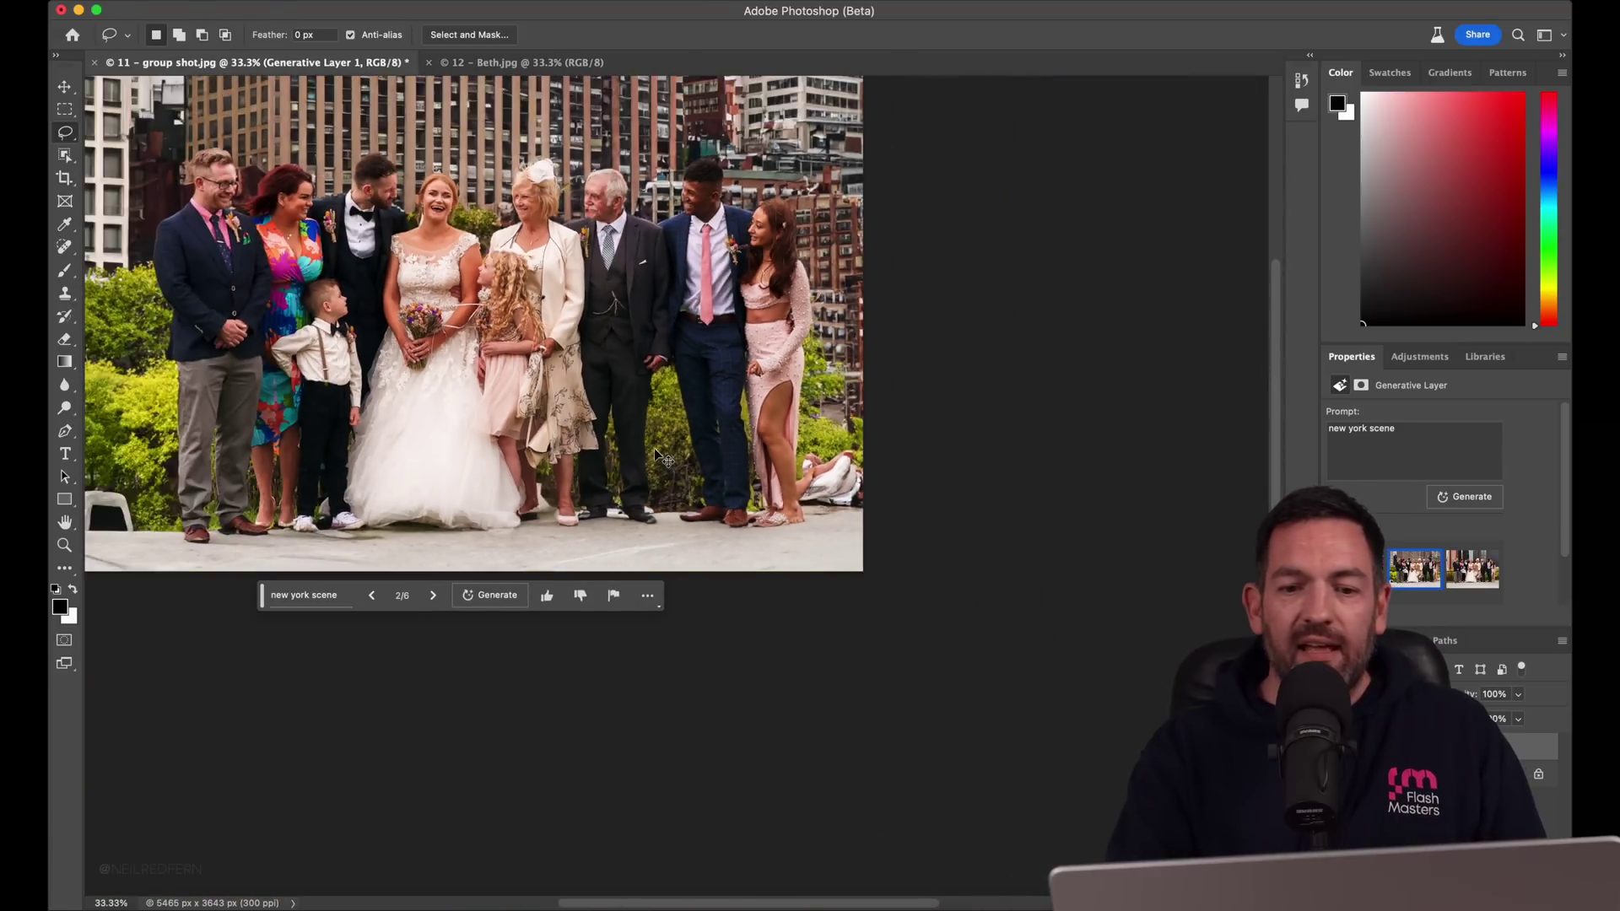
pyautogui.press('super+w')
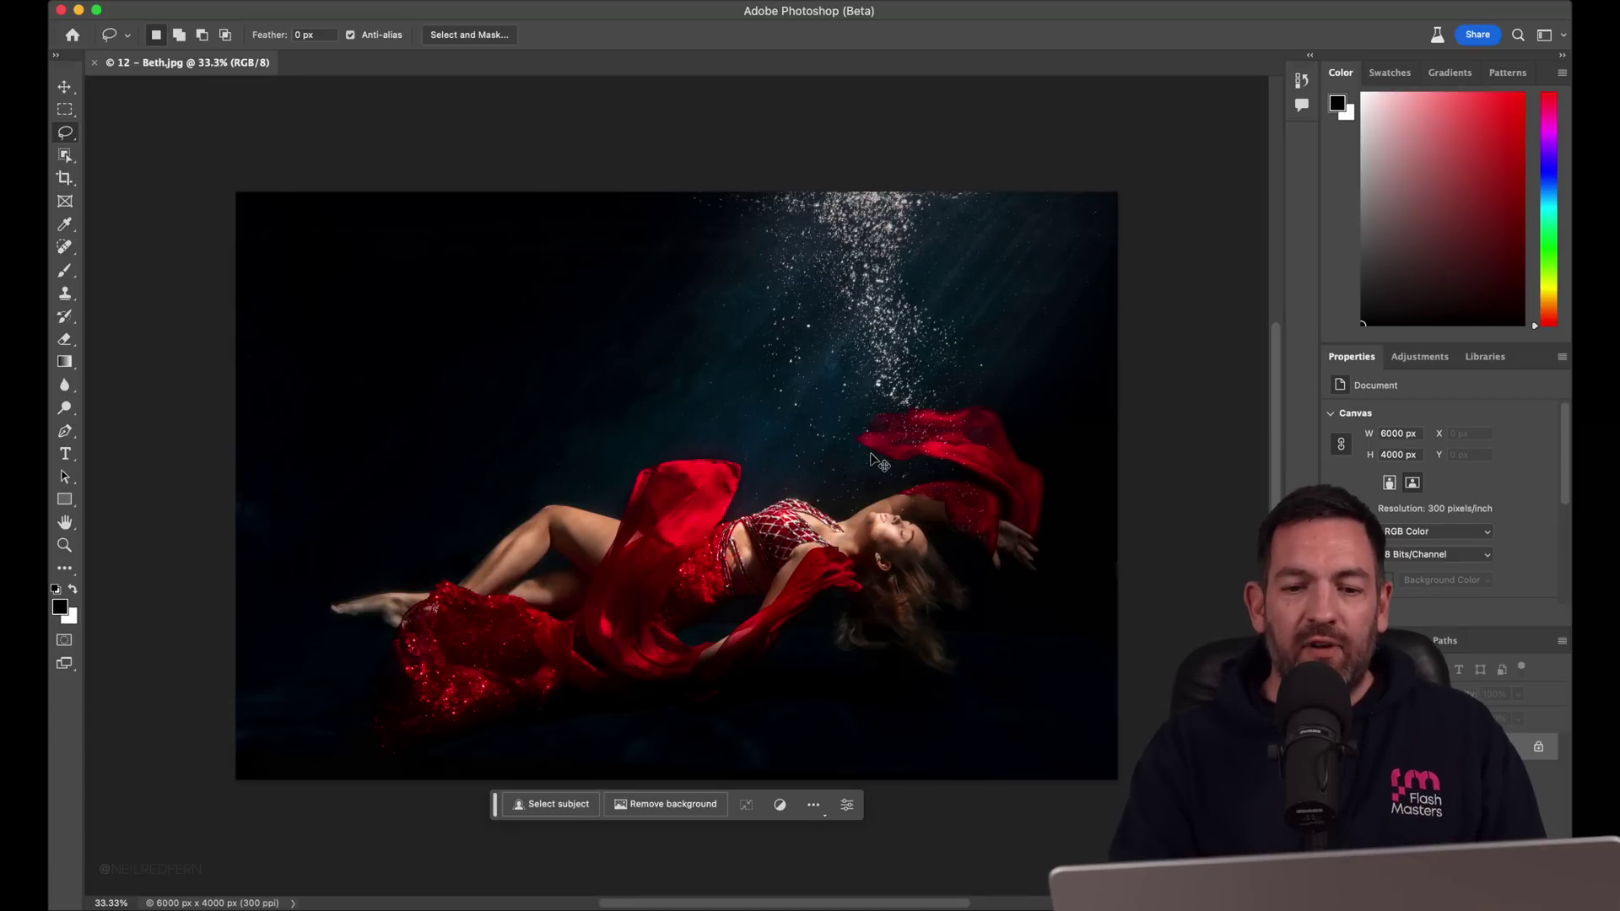
# - Zoom in on the woman's leg and lasso an area on her upper thigh
pyautogui.press('super+plus')
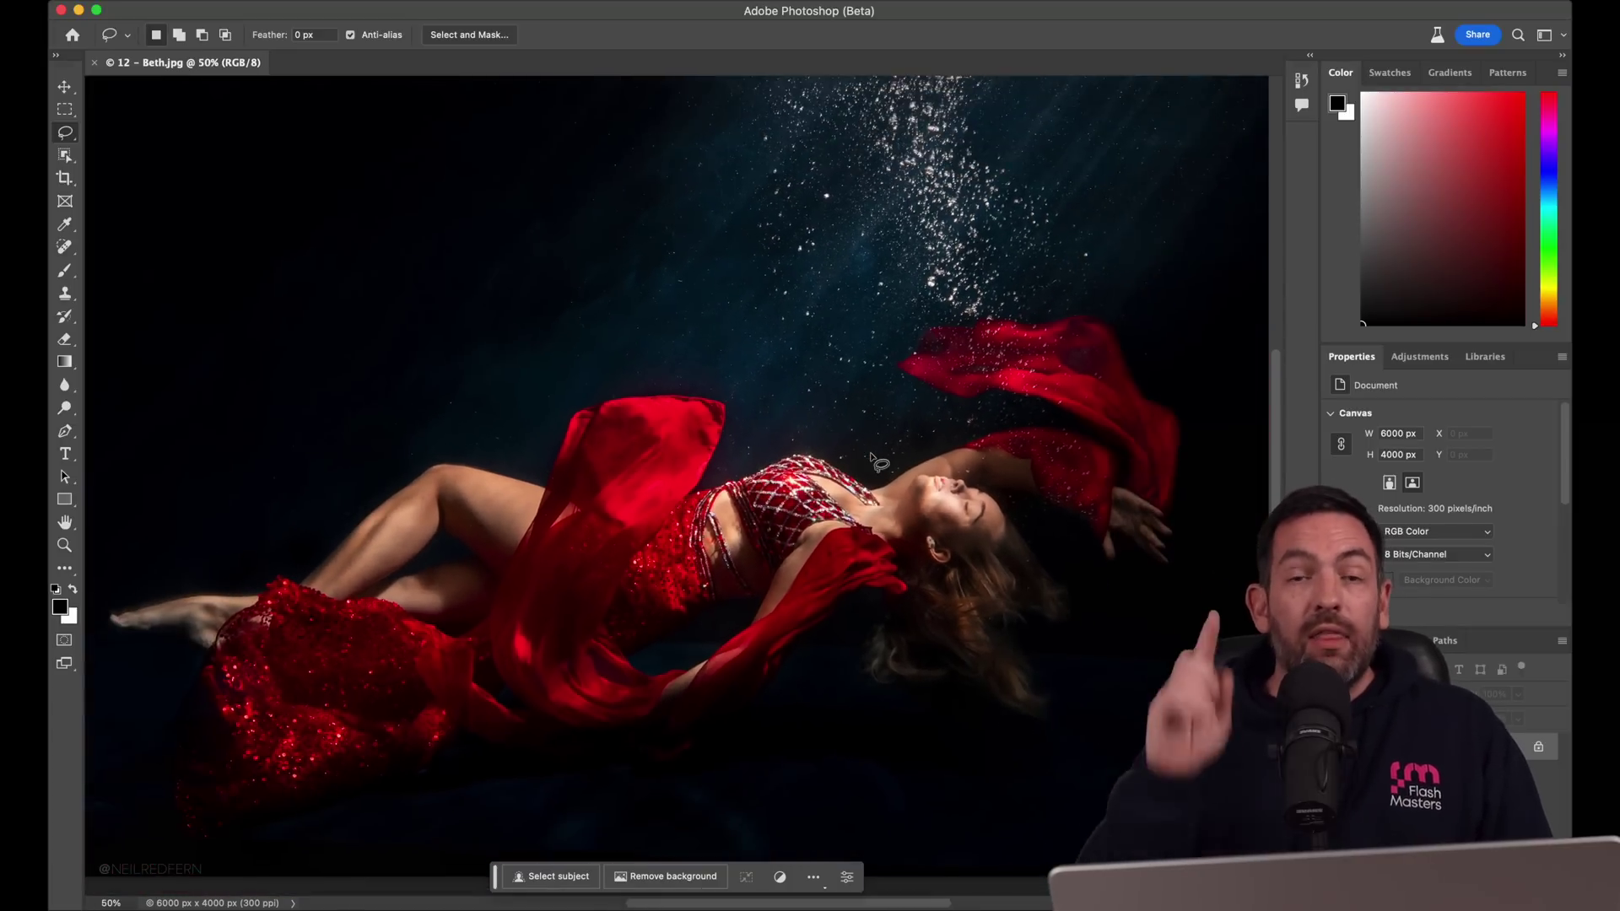
pyautogui.press('super+plus')
pyautogui.press('super+plus')
pyautogui.press('super+plus')
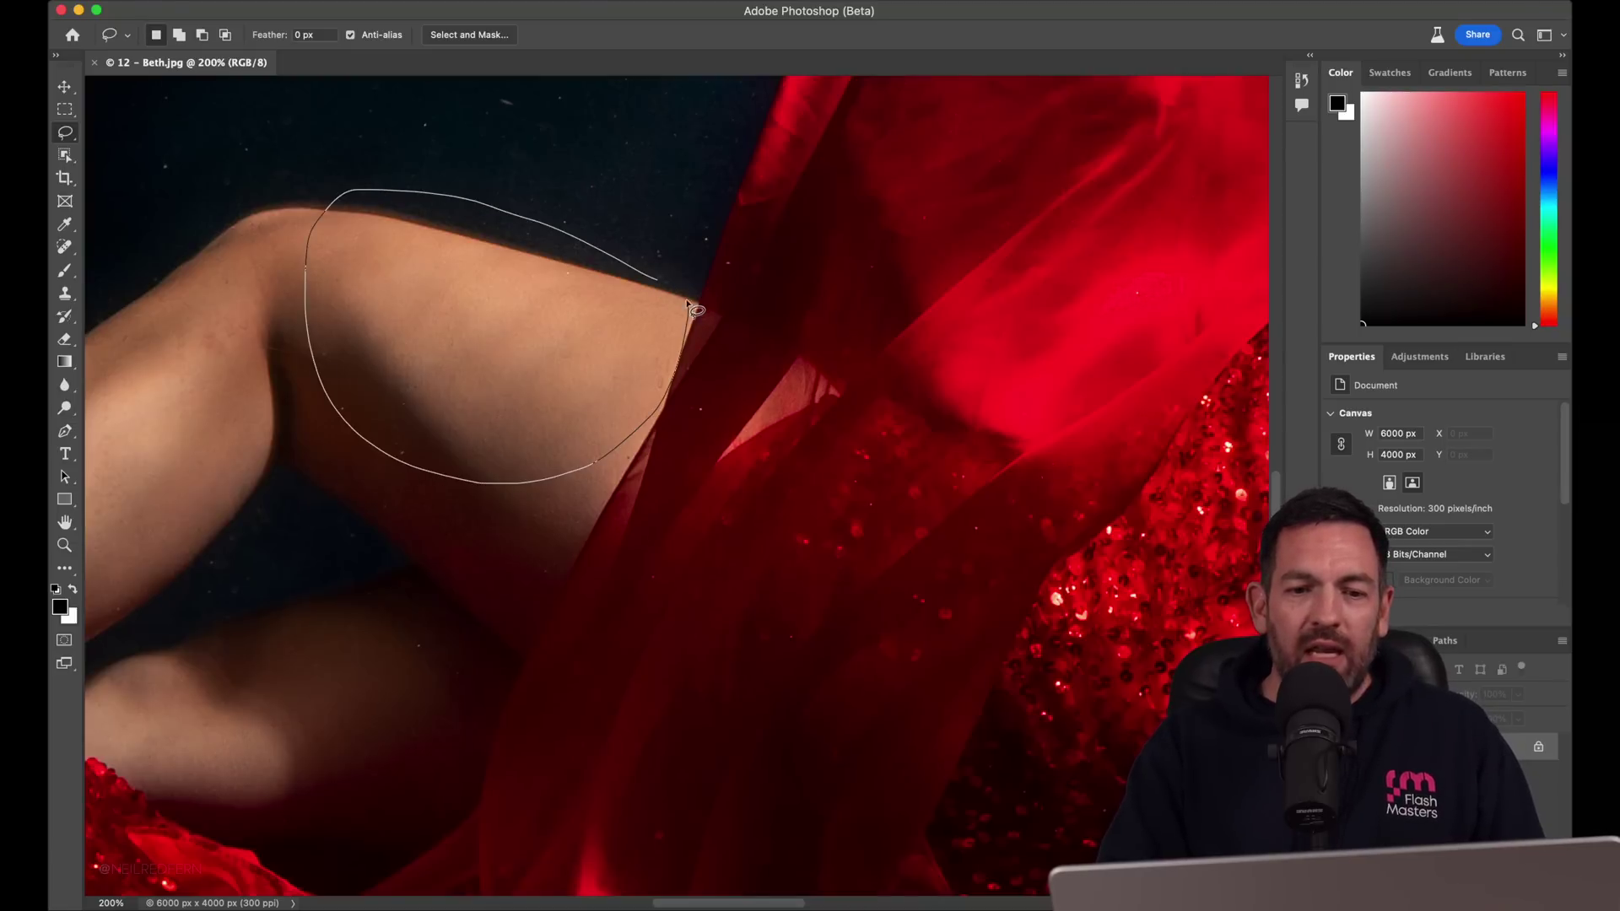
pyautogui.moveTo(688, 302); pyautogui.dragTo(689, 300)
# - Generate a 'leg tattoo' fill on the thigh and preview the second and third variations
pyautogui.click(375, 509)
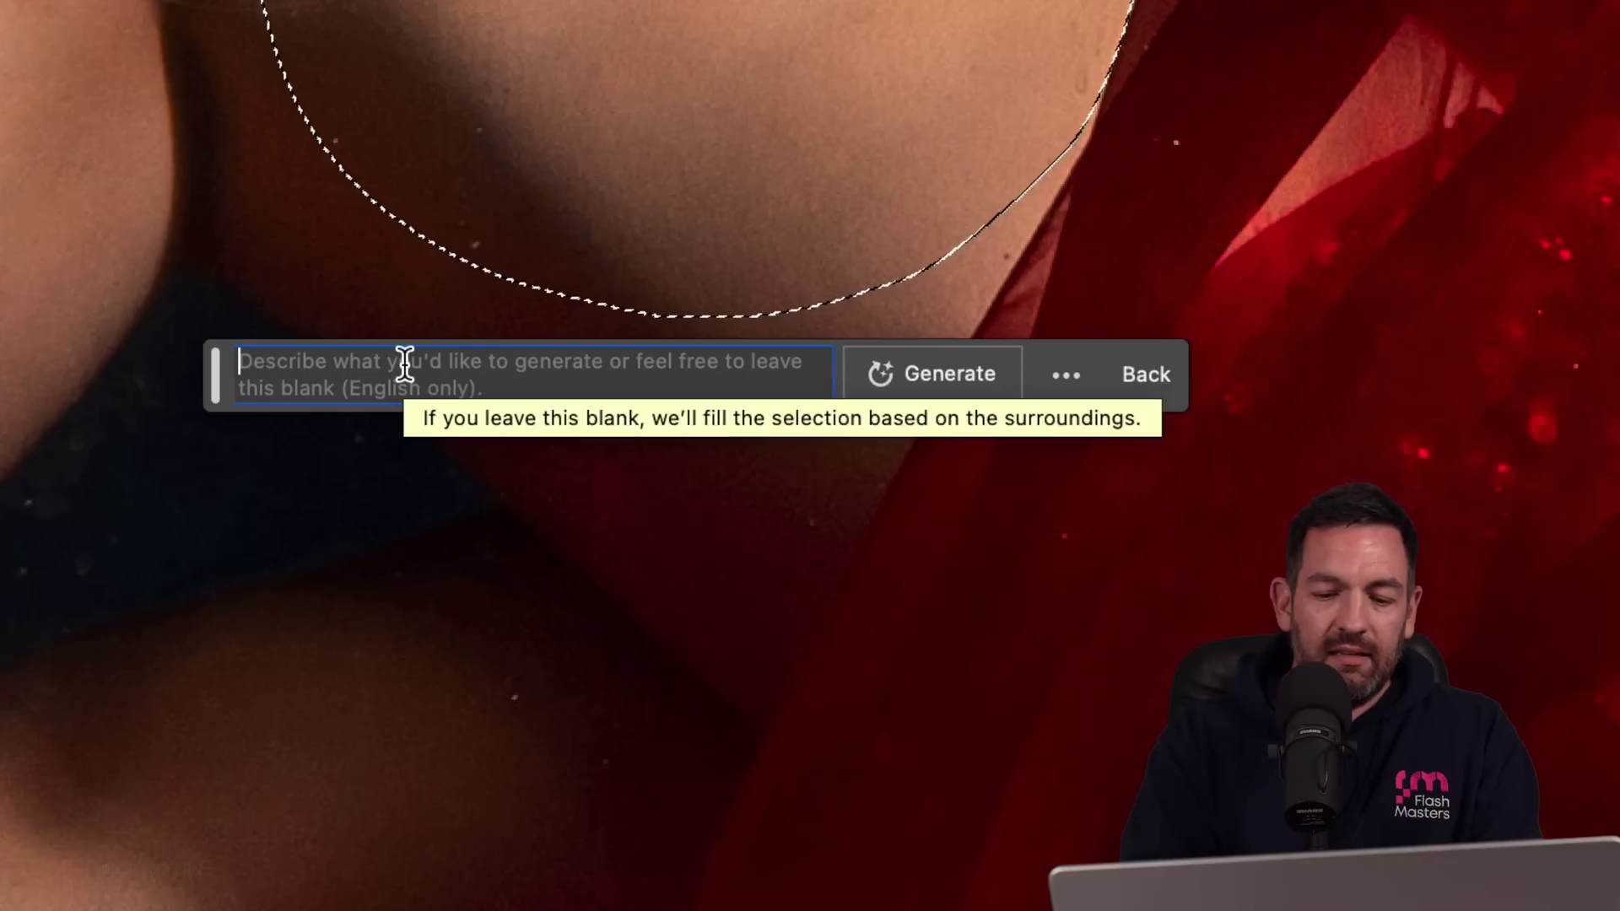
pyautogui.write('leg tattoo')
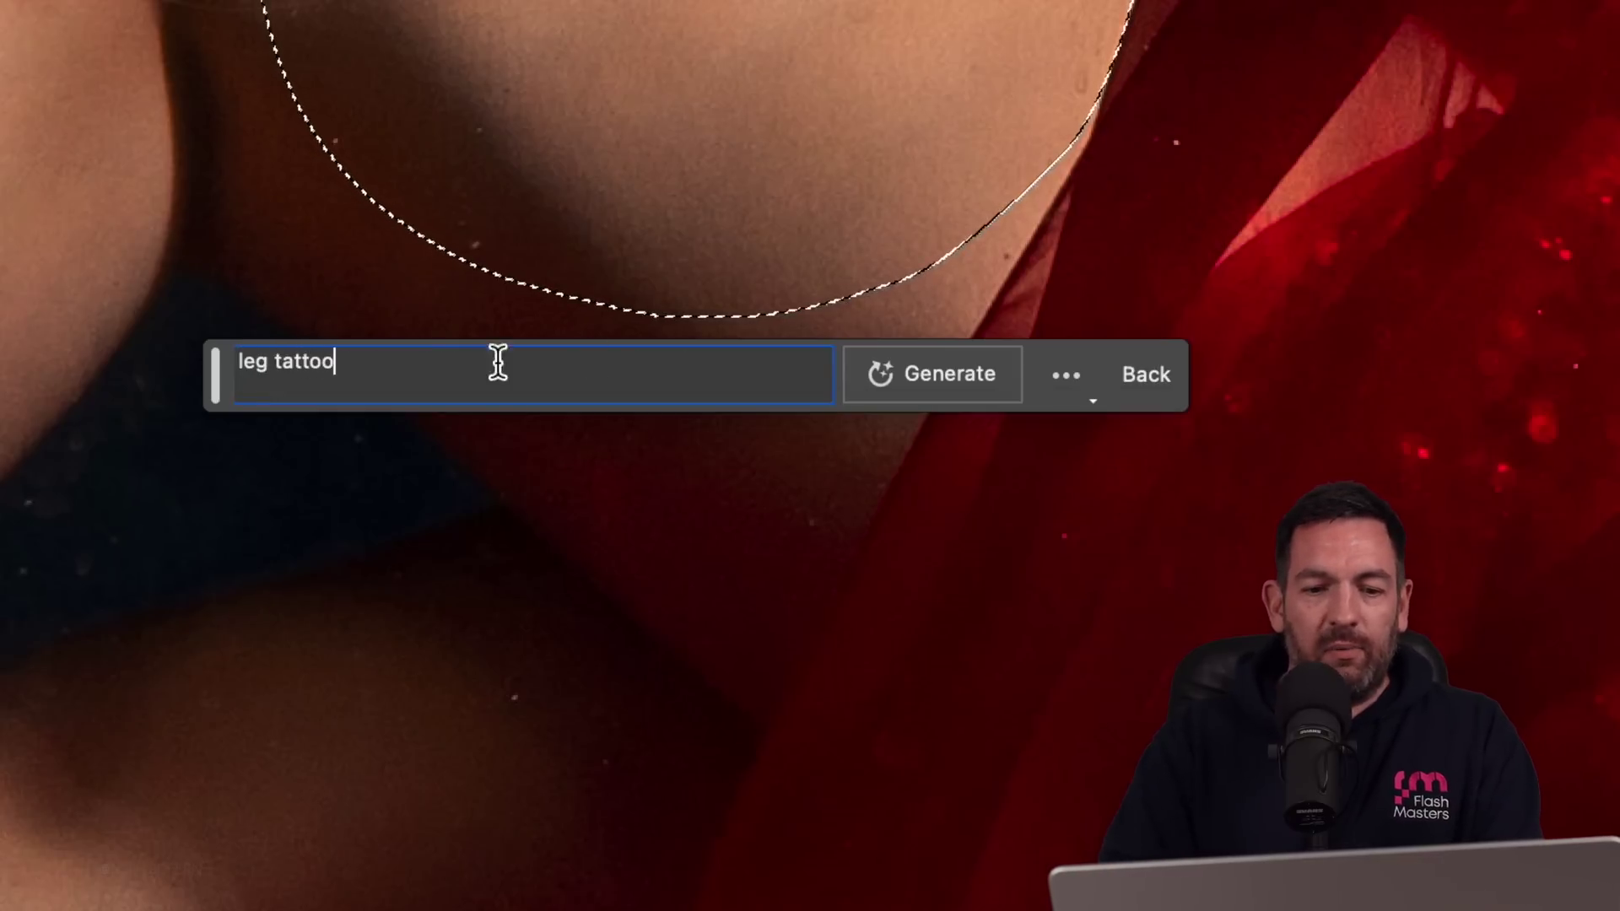
pyautogui.click(989, 393)
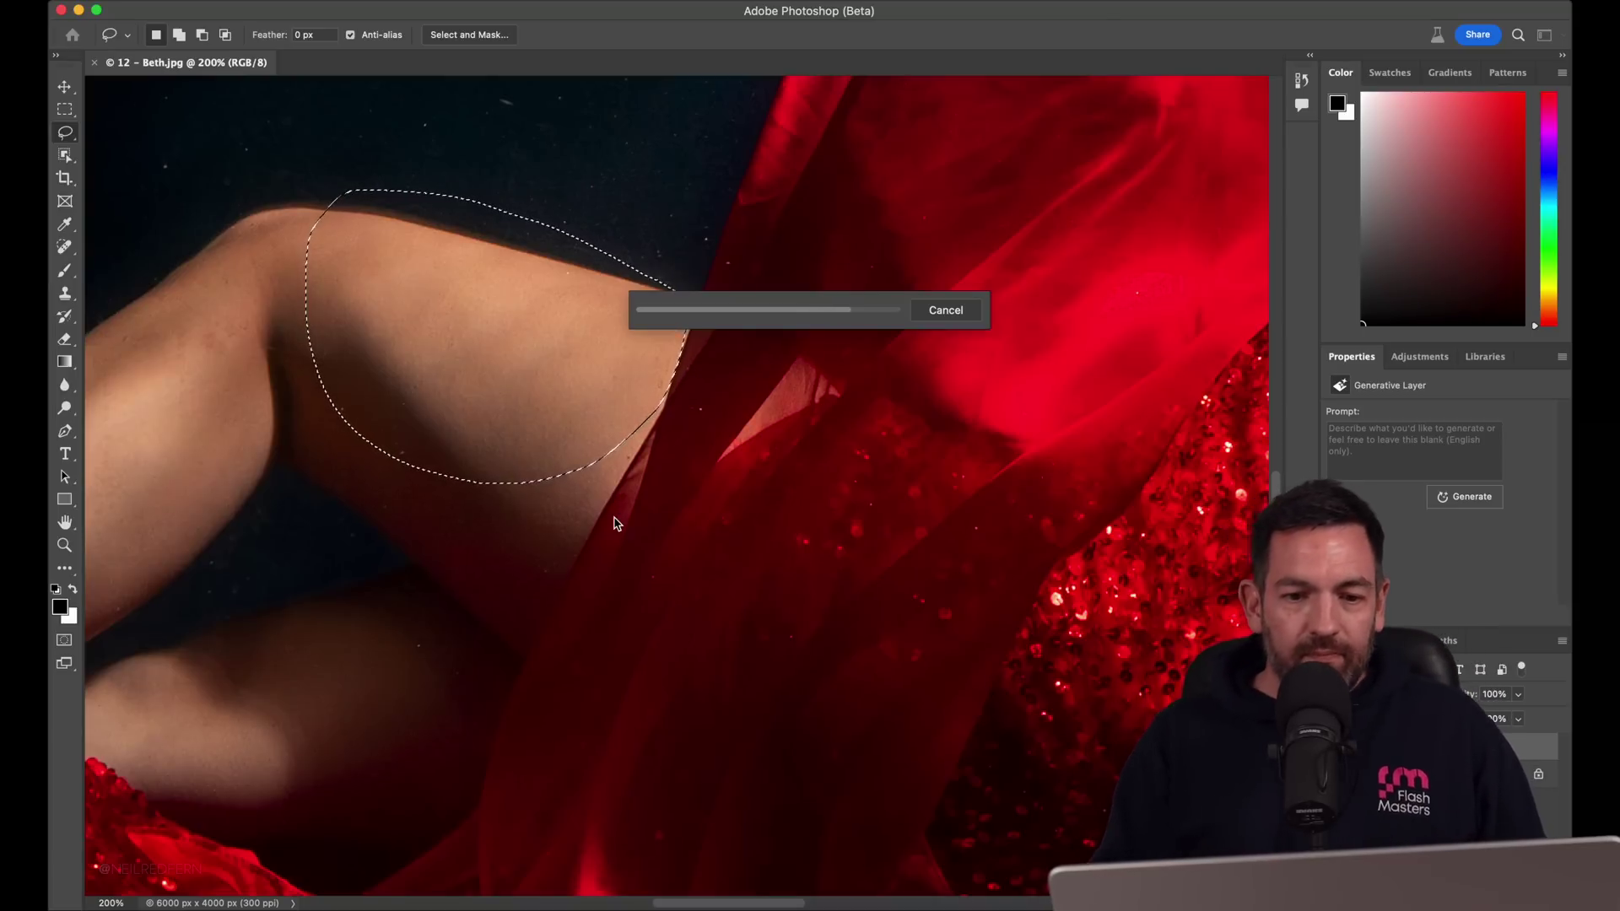
pyautogui.click(1416, 581)
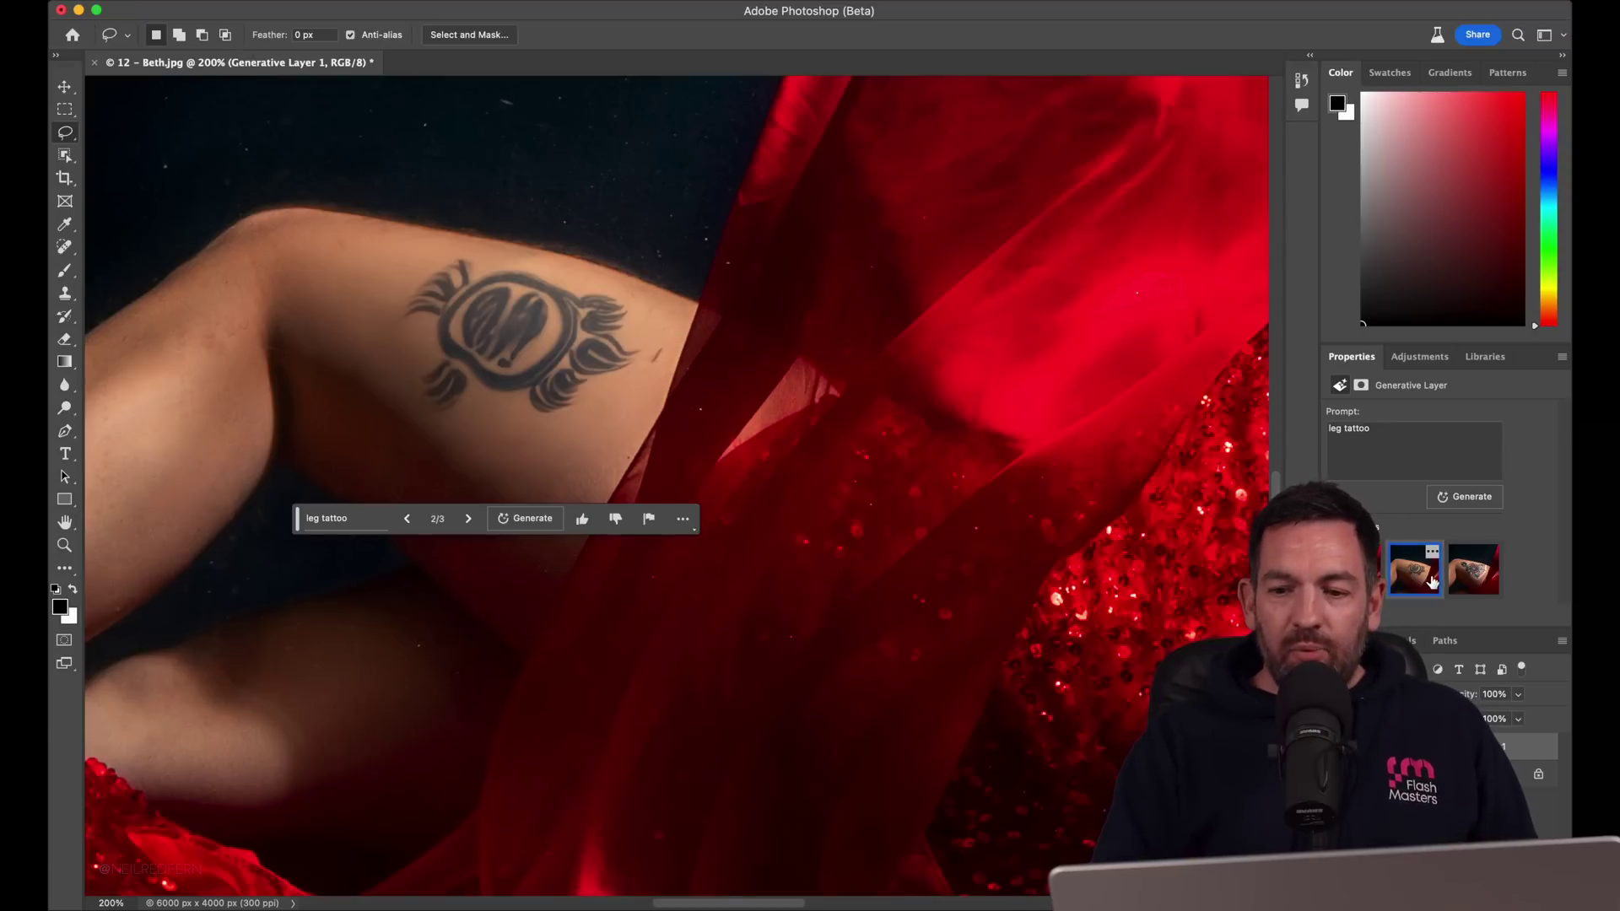
pyautogui.click(1473, 582)
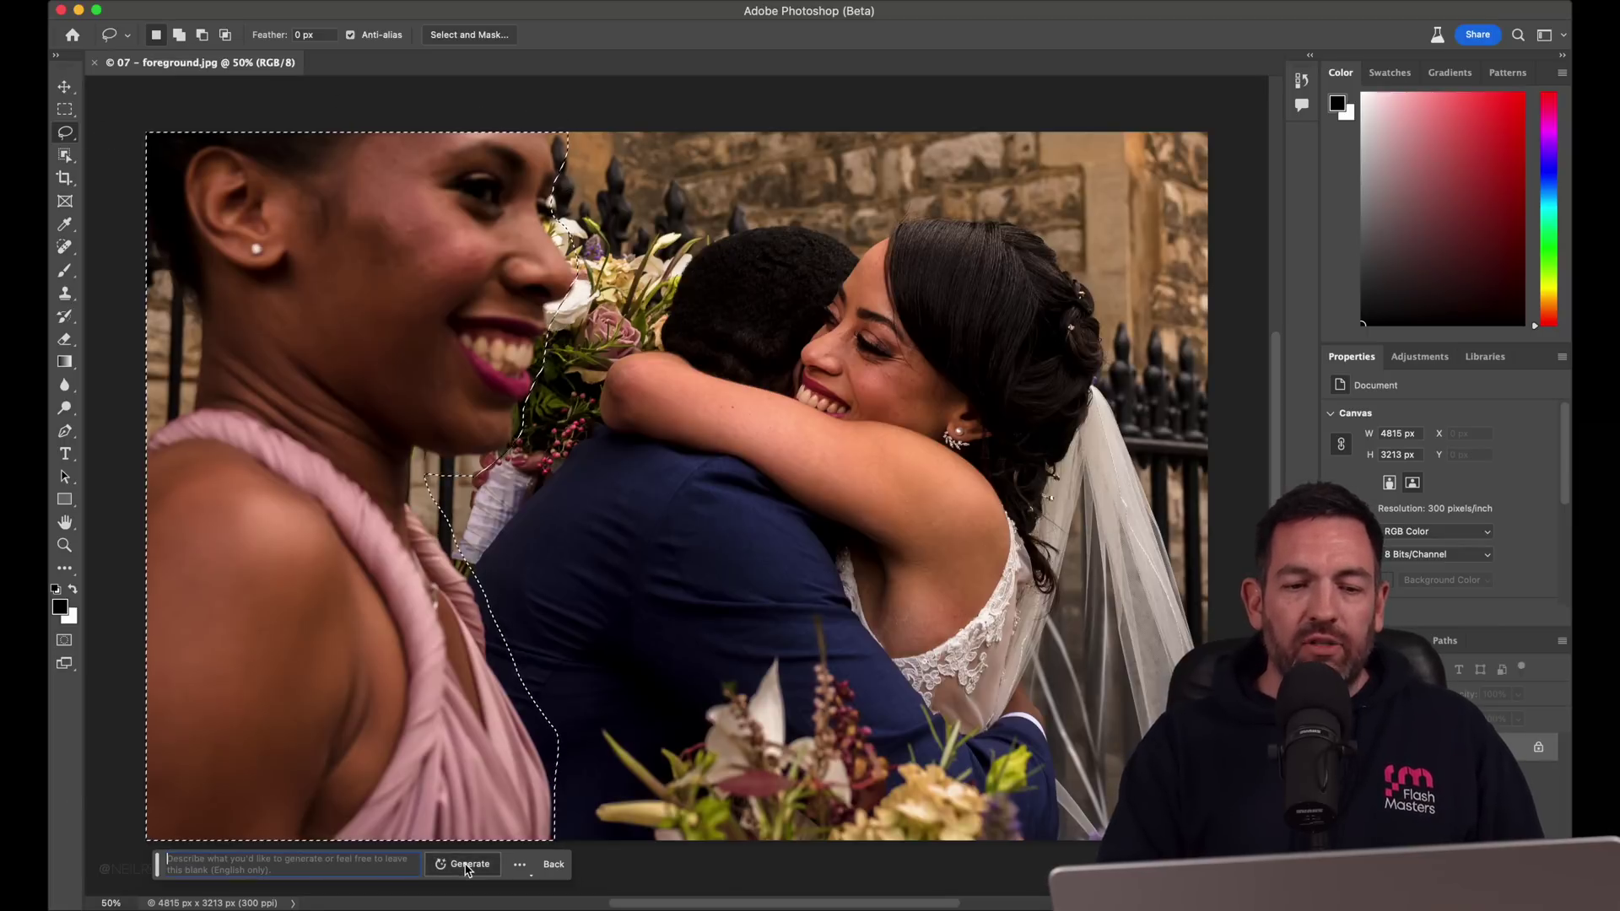
# - Fill the lassoed bridesmaid area with an empty prompt, pick the third variation, and compare it with the original
pyautogui.click(466, 864)
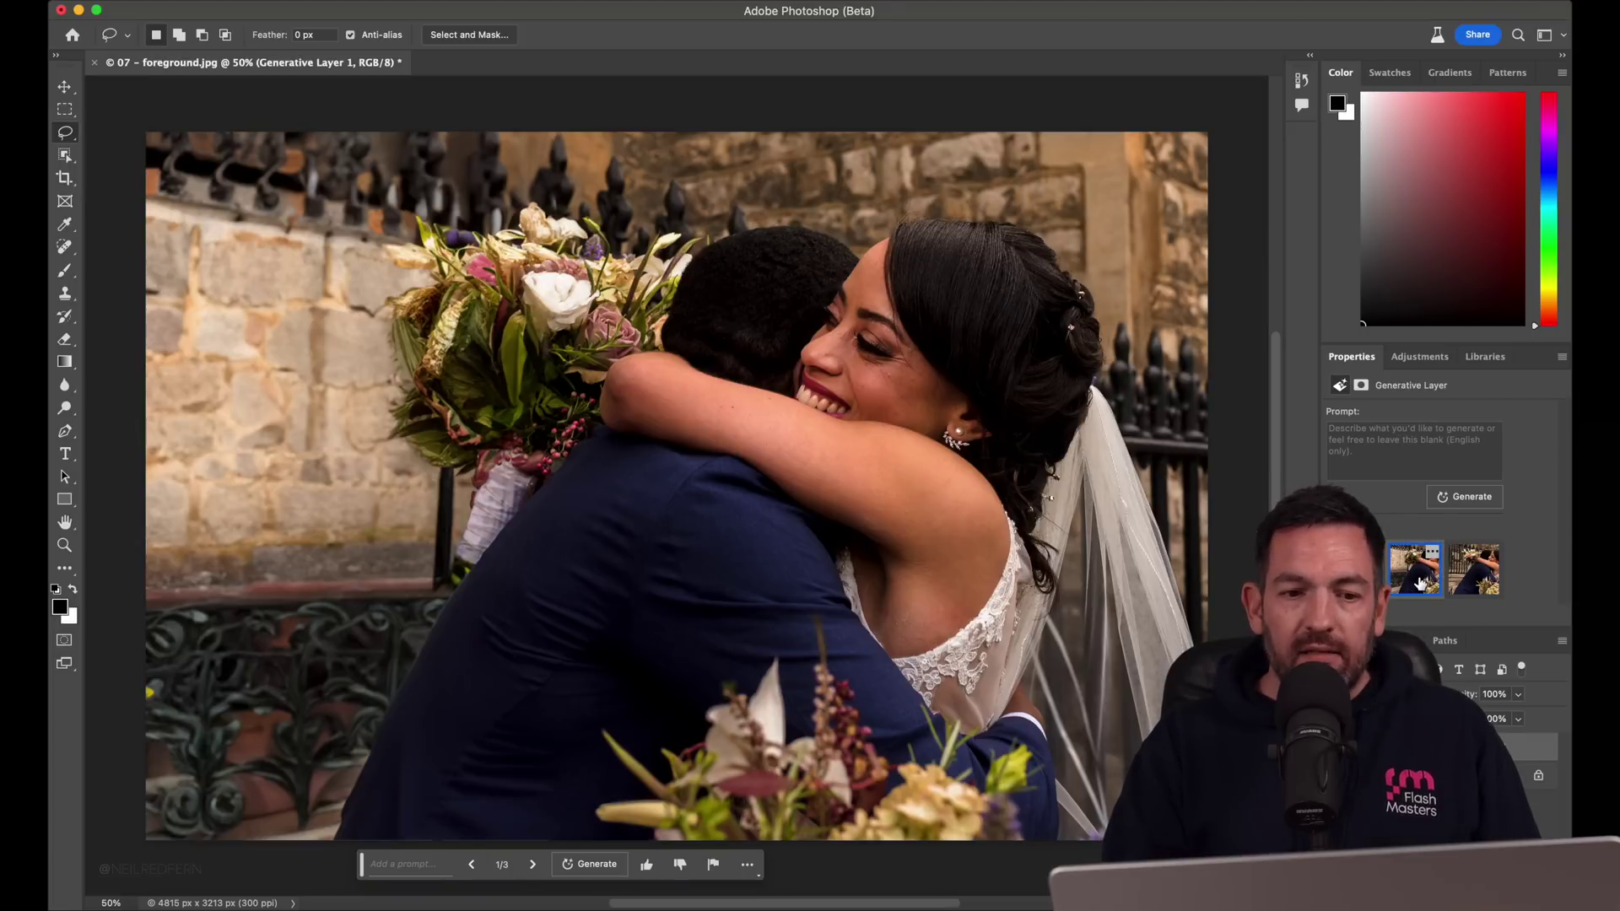
pyautogui.click(1483, 587)
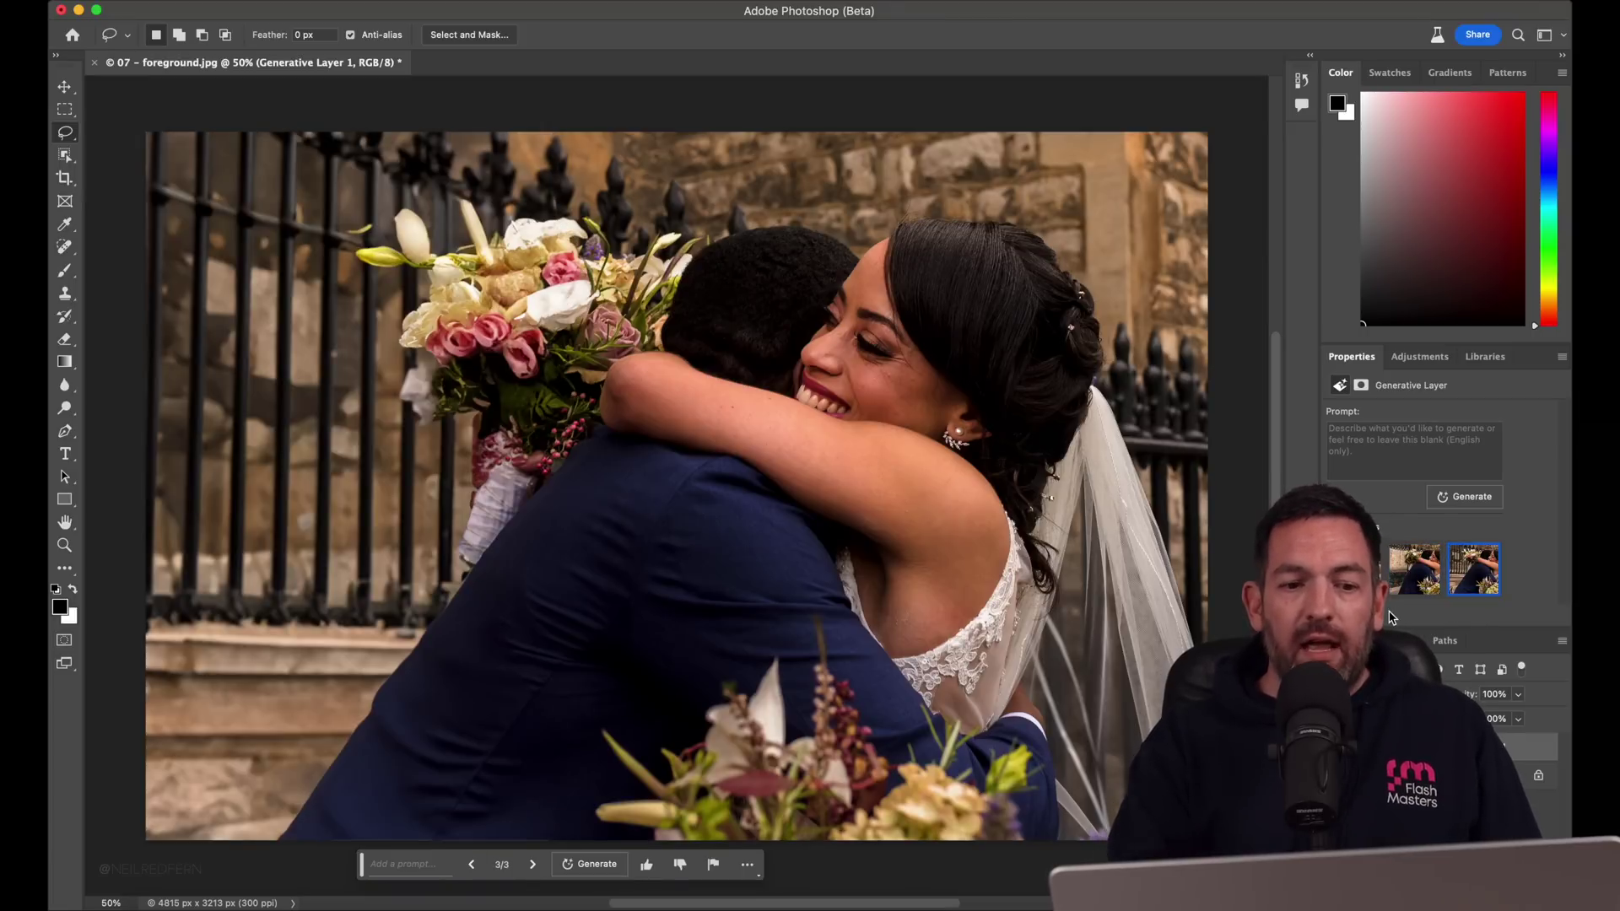
pyautogui.press('super+minus')
pyautogui.press('super+equal')
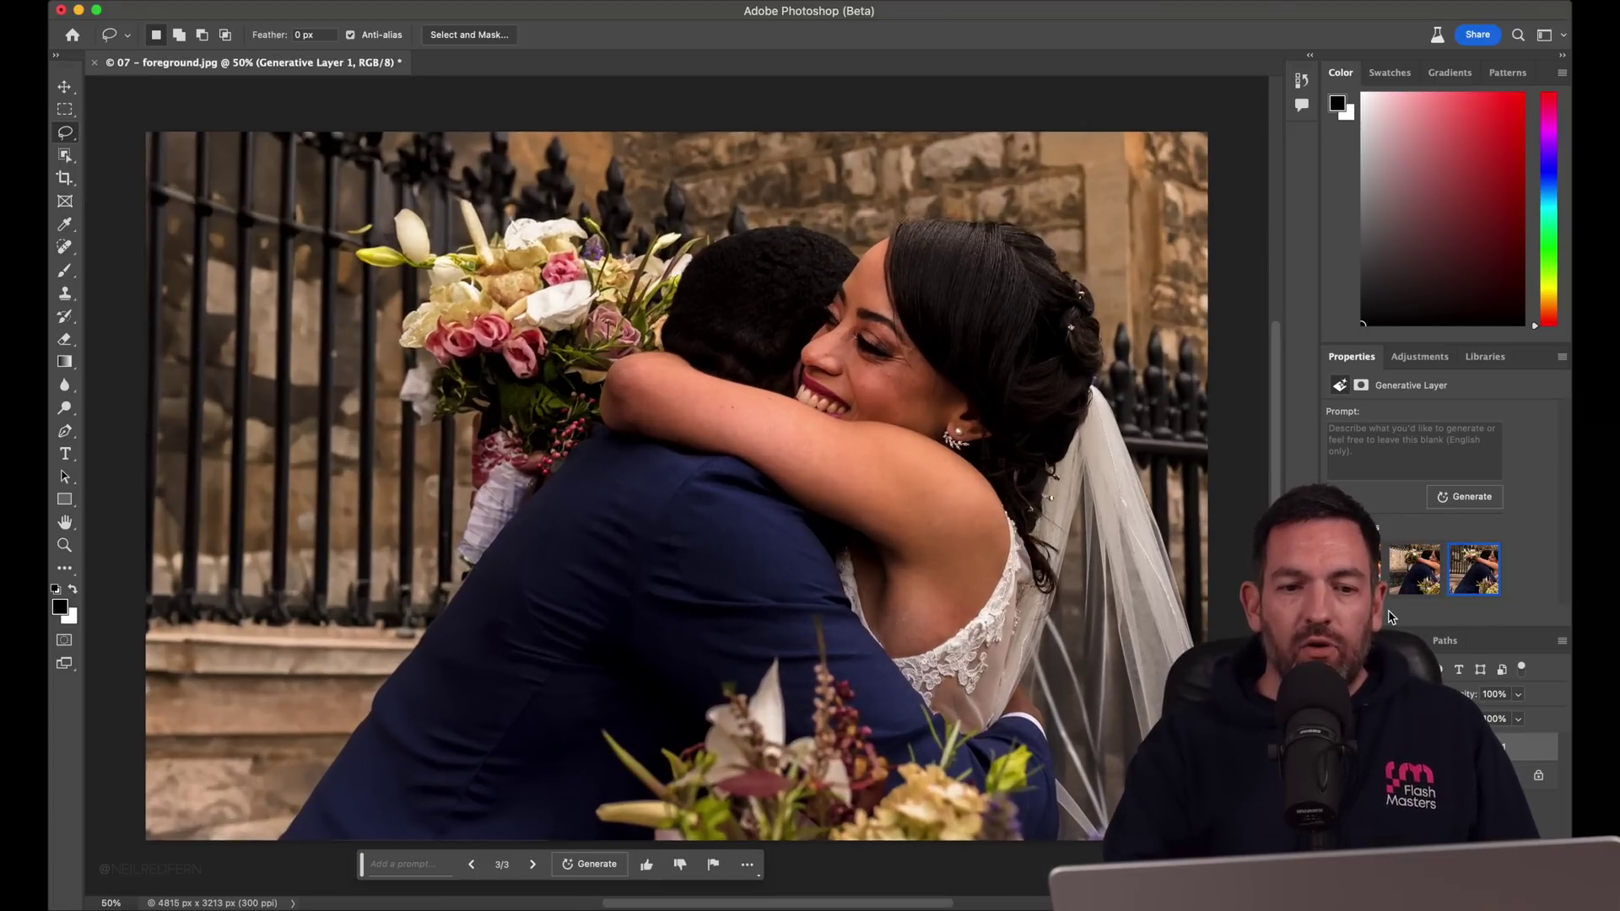
pyautogui.press('super+minus')
pyautogui.press('super+equal')
pyautogui.press('super+equal')
pyautogui.press('super+equal')
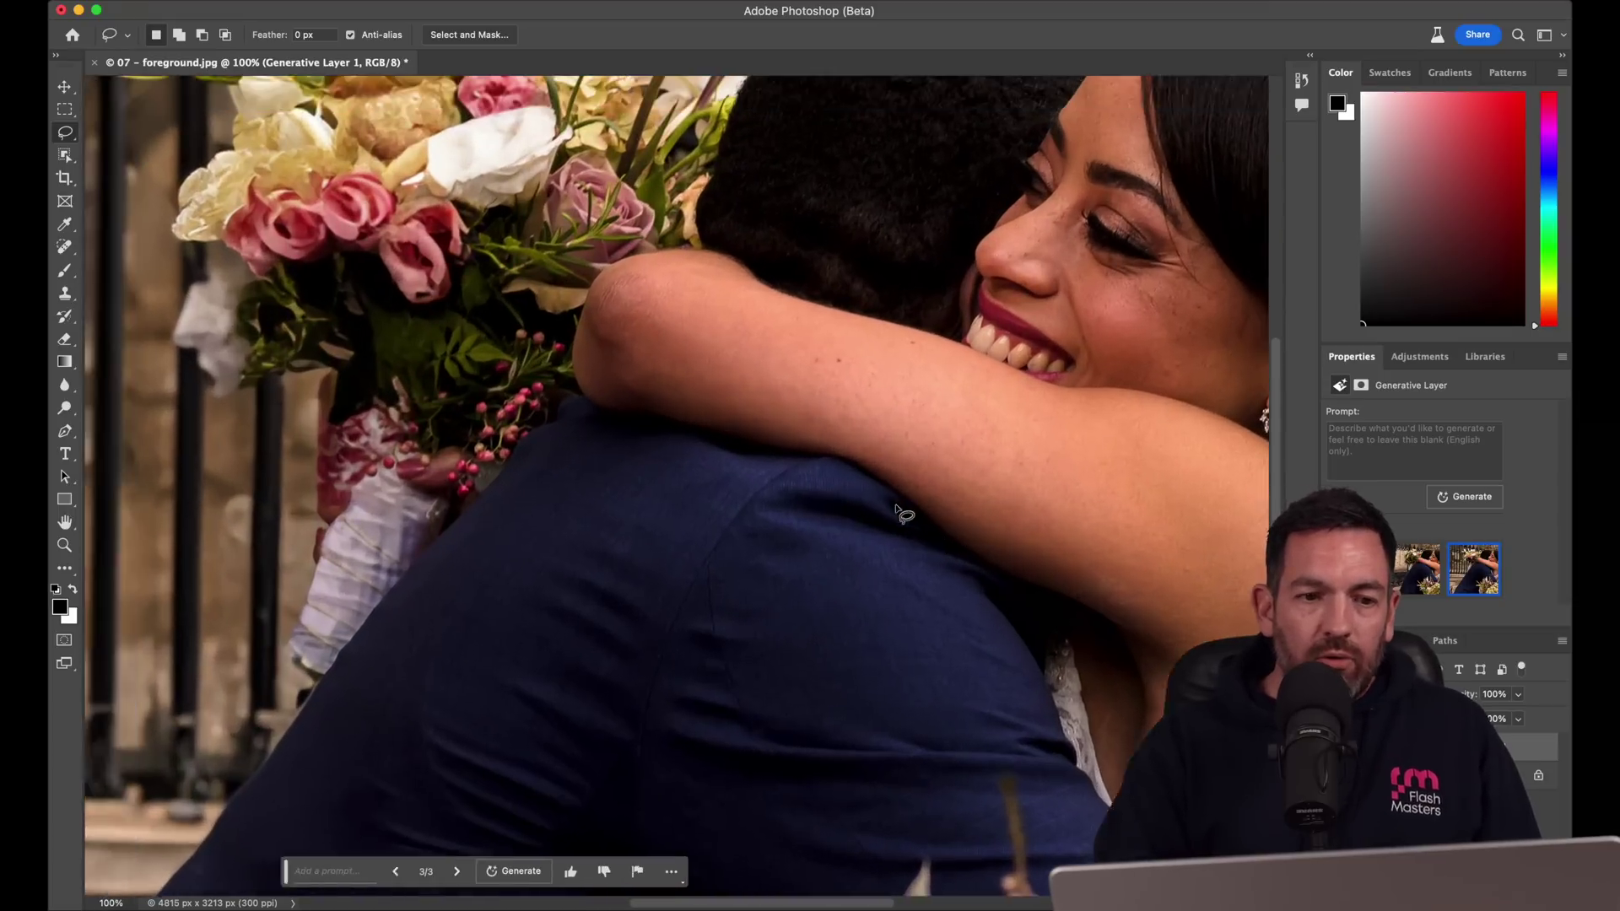
pyautogui.press('super+comma')
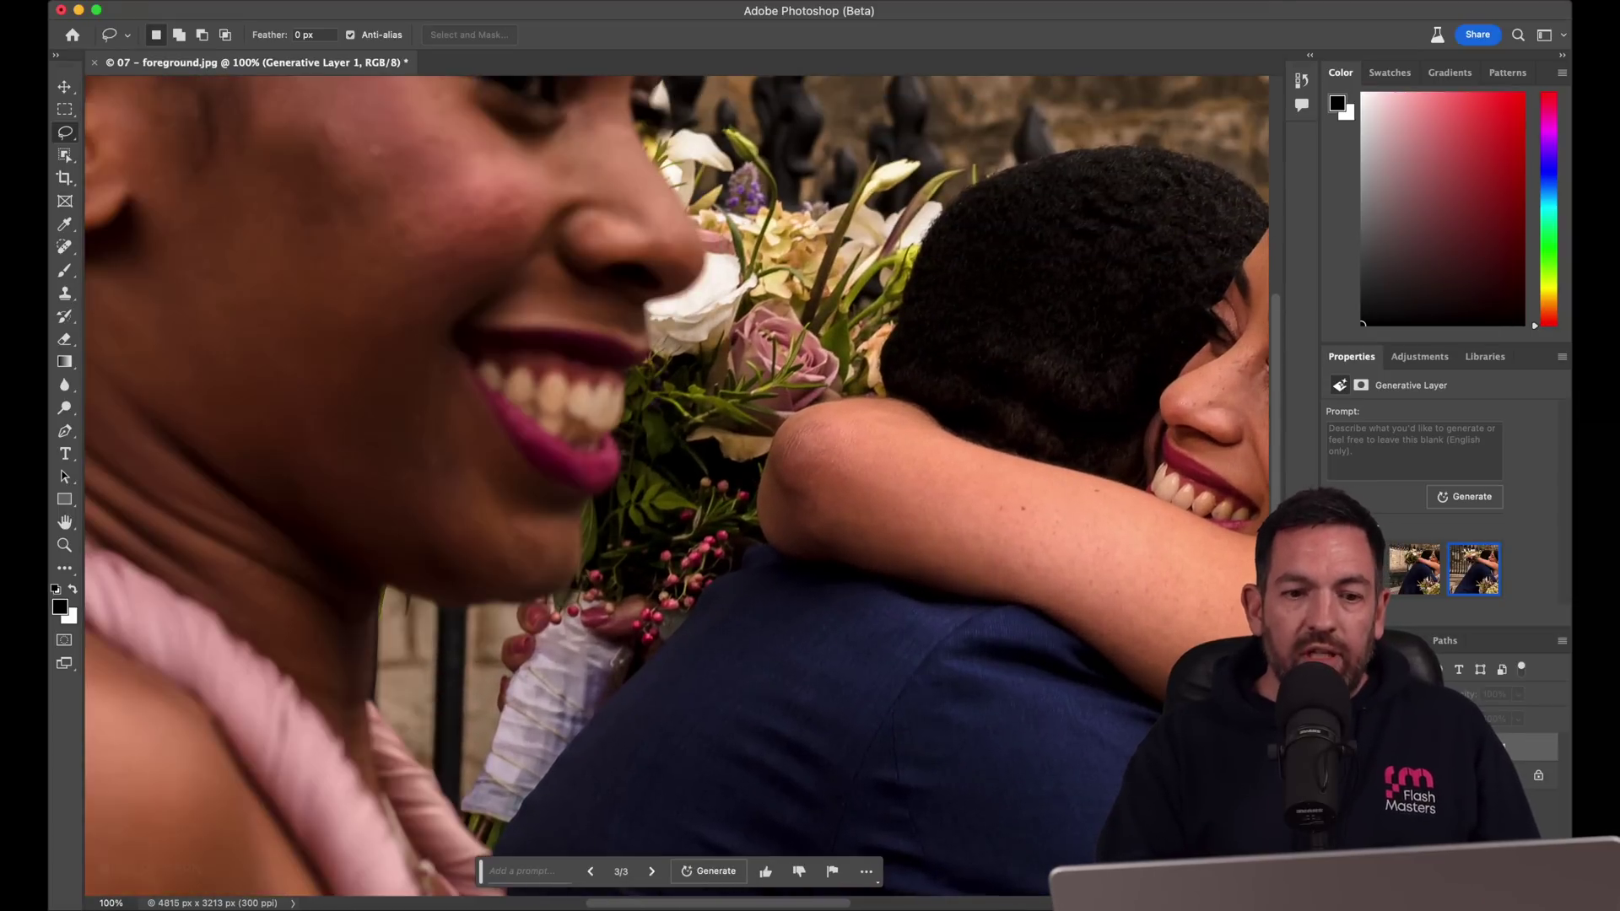